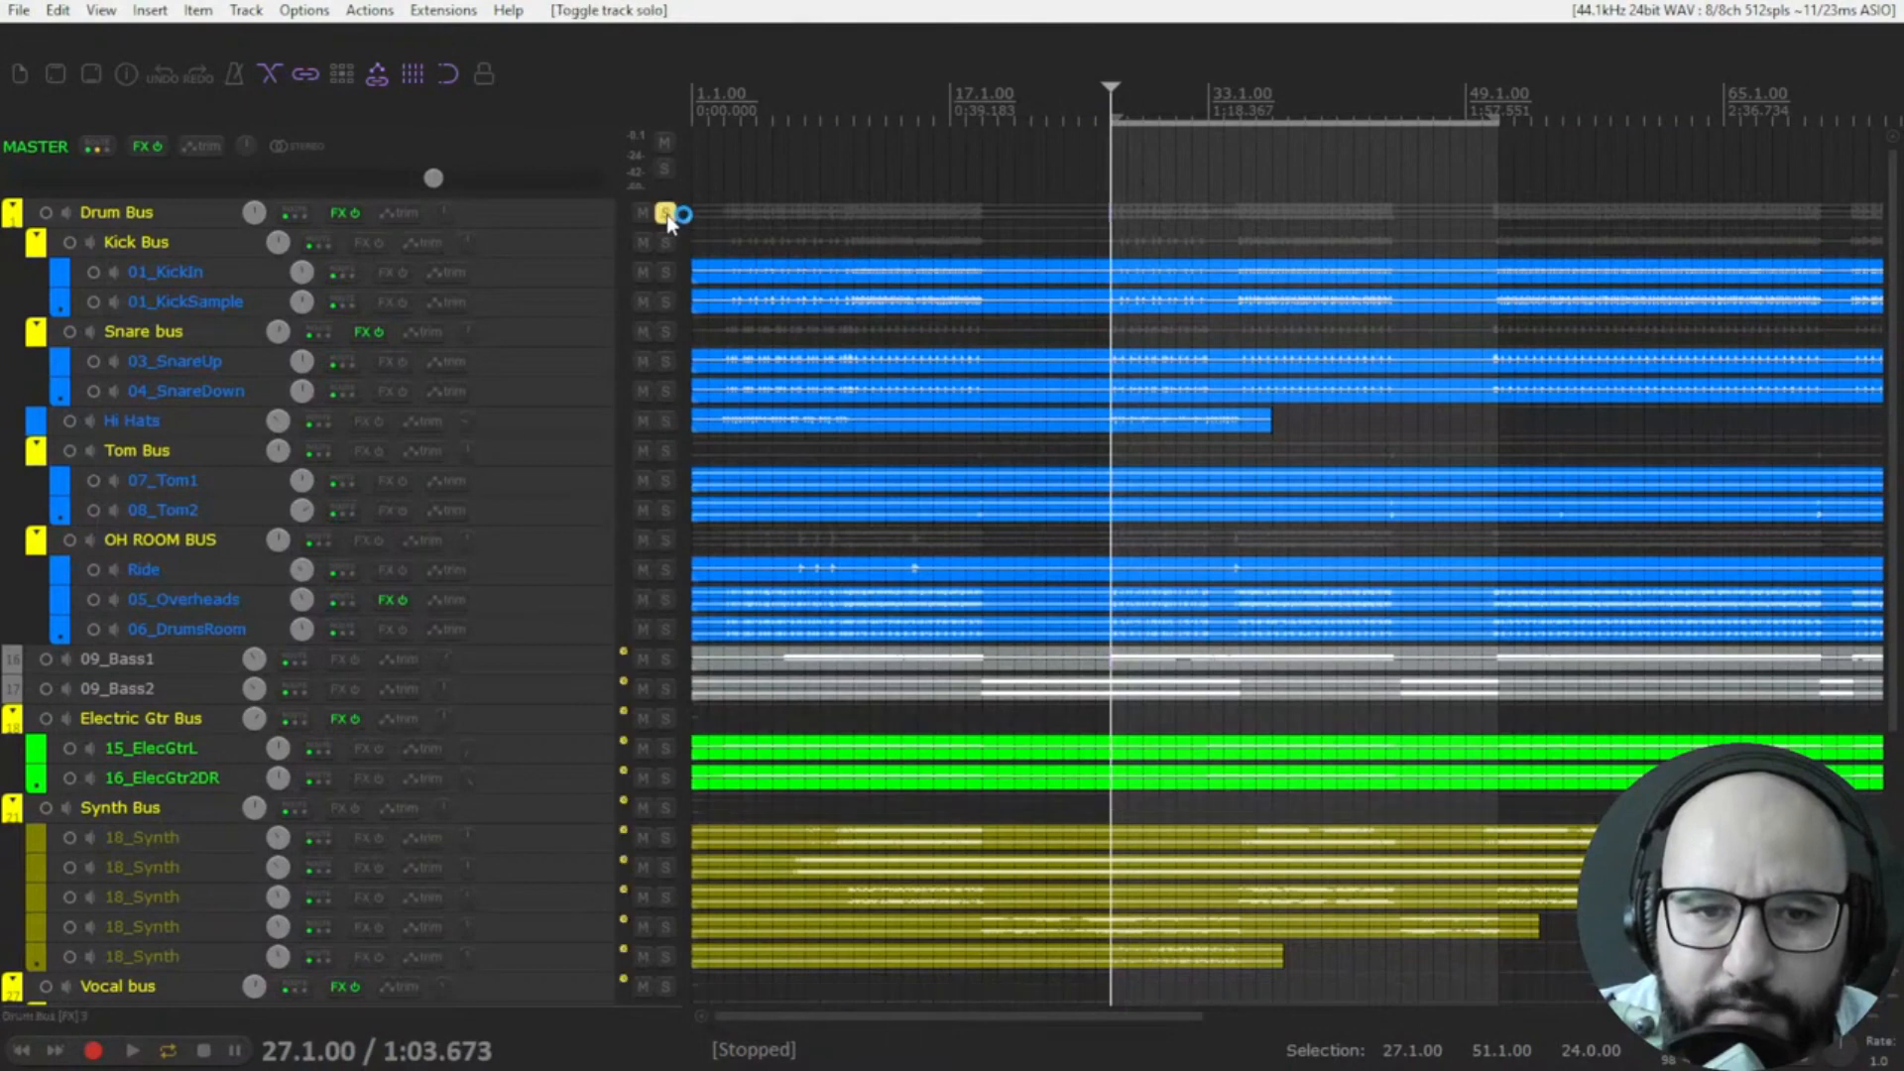
# Open the ChowMultiTool plugin on the Drum Bus track and set its processing mode to EQ.
pyautogui.click(338, 213)
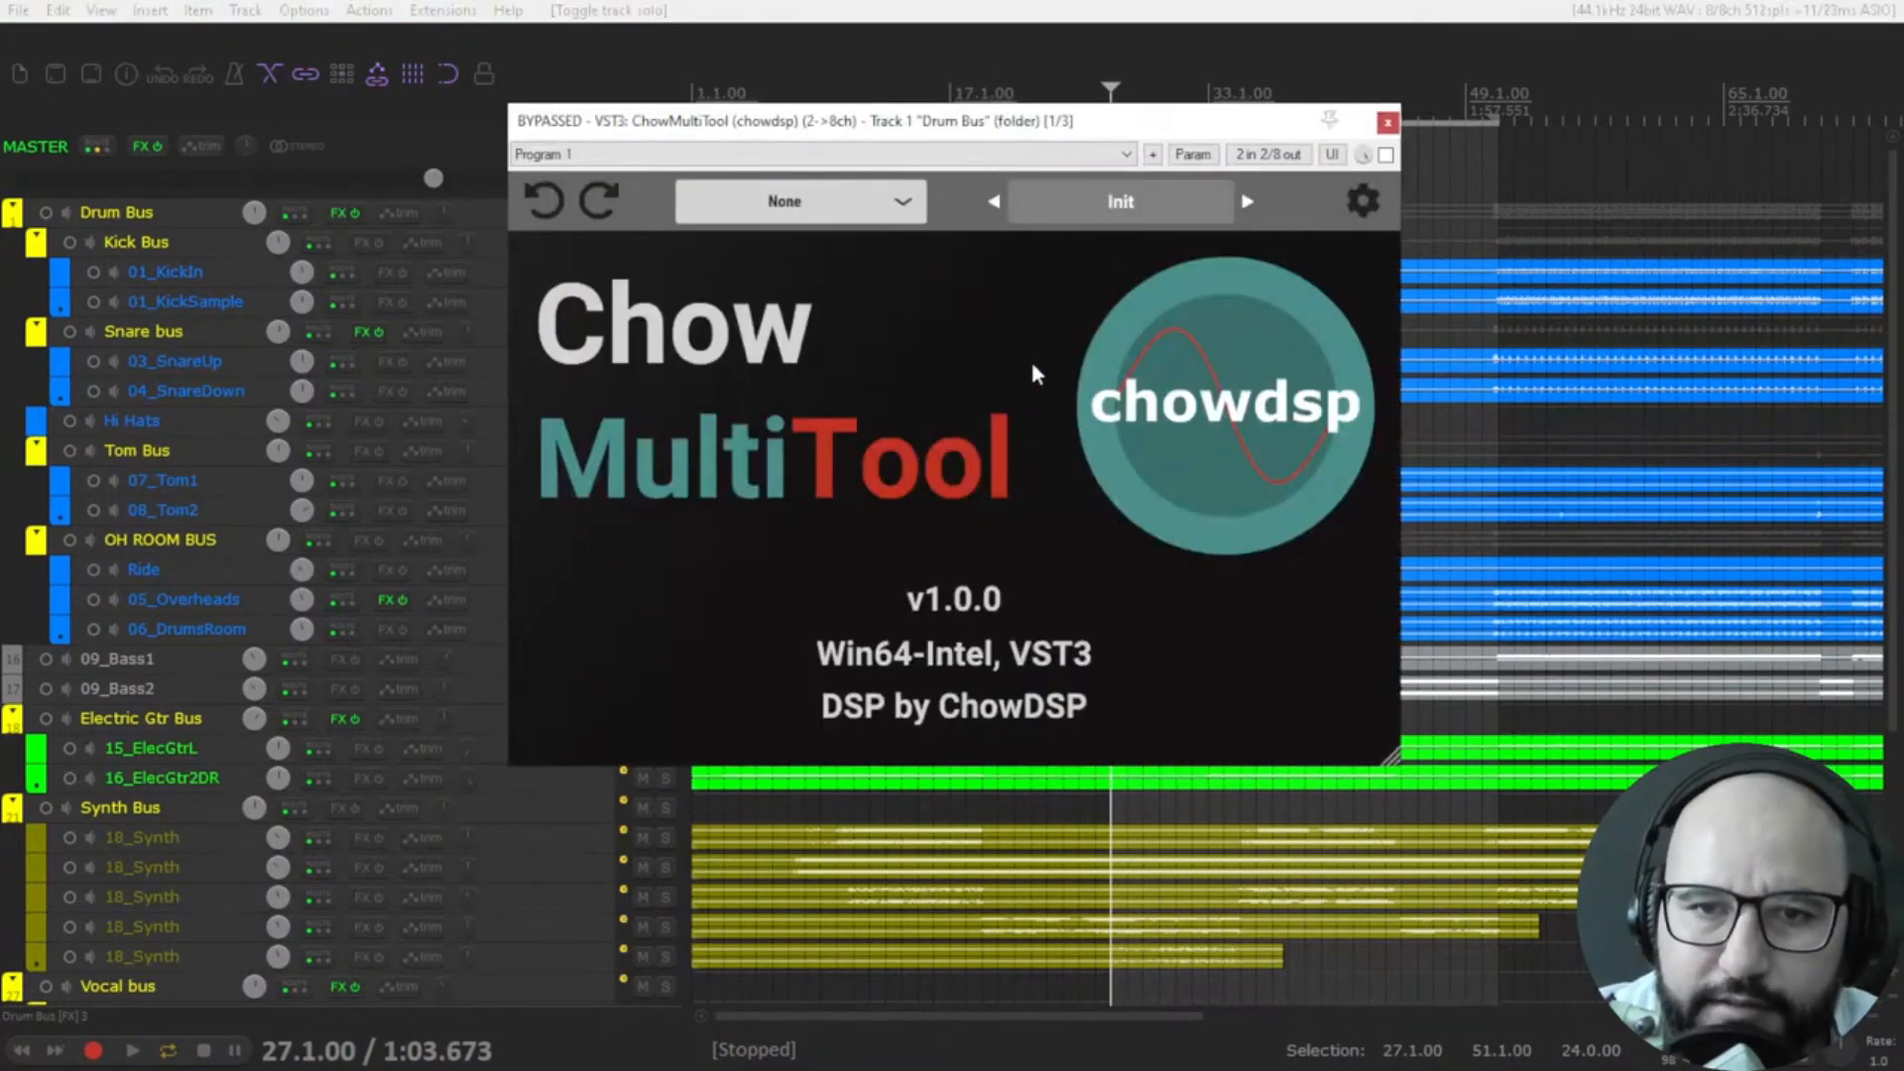
pyautogui.click(886, 216)
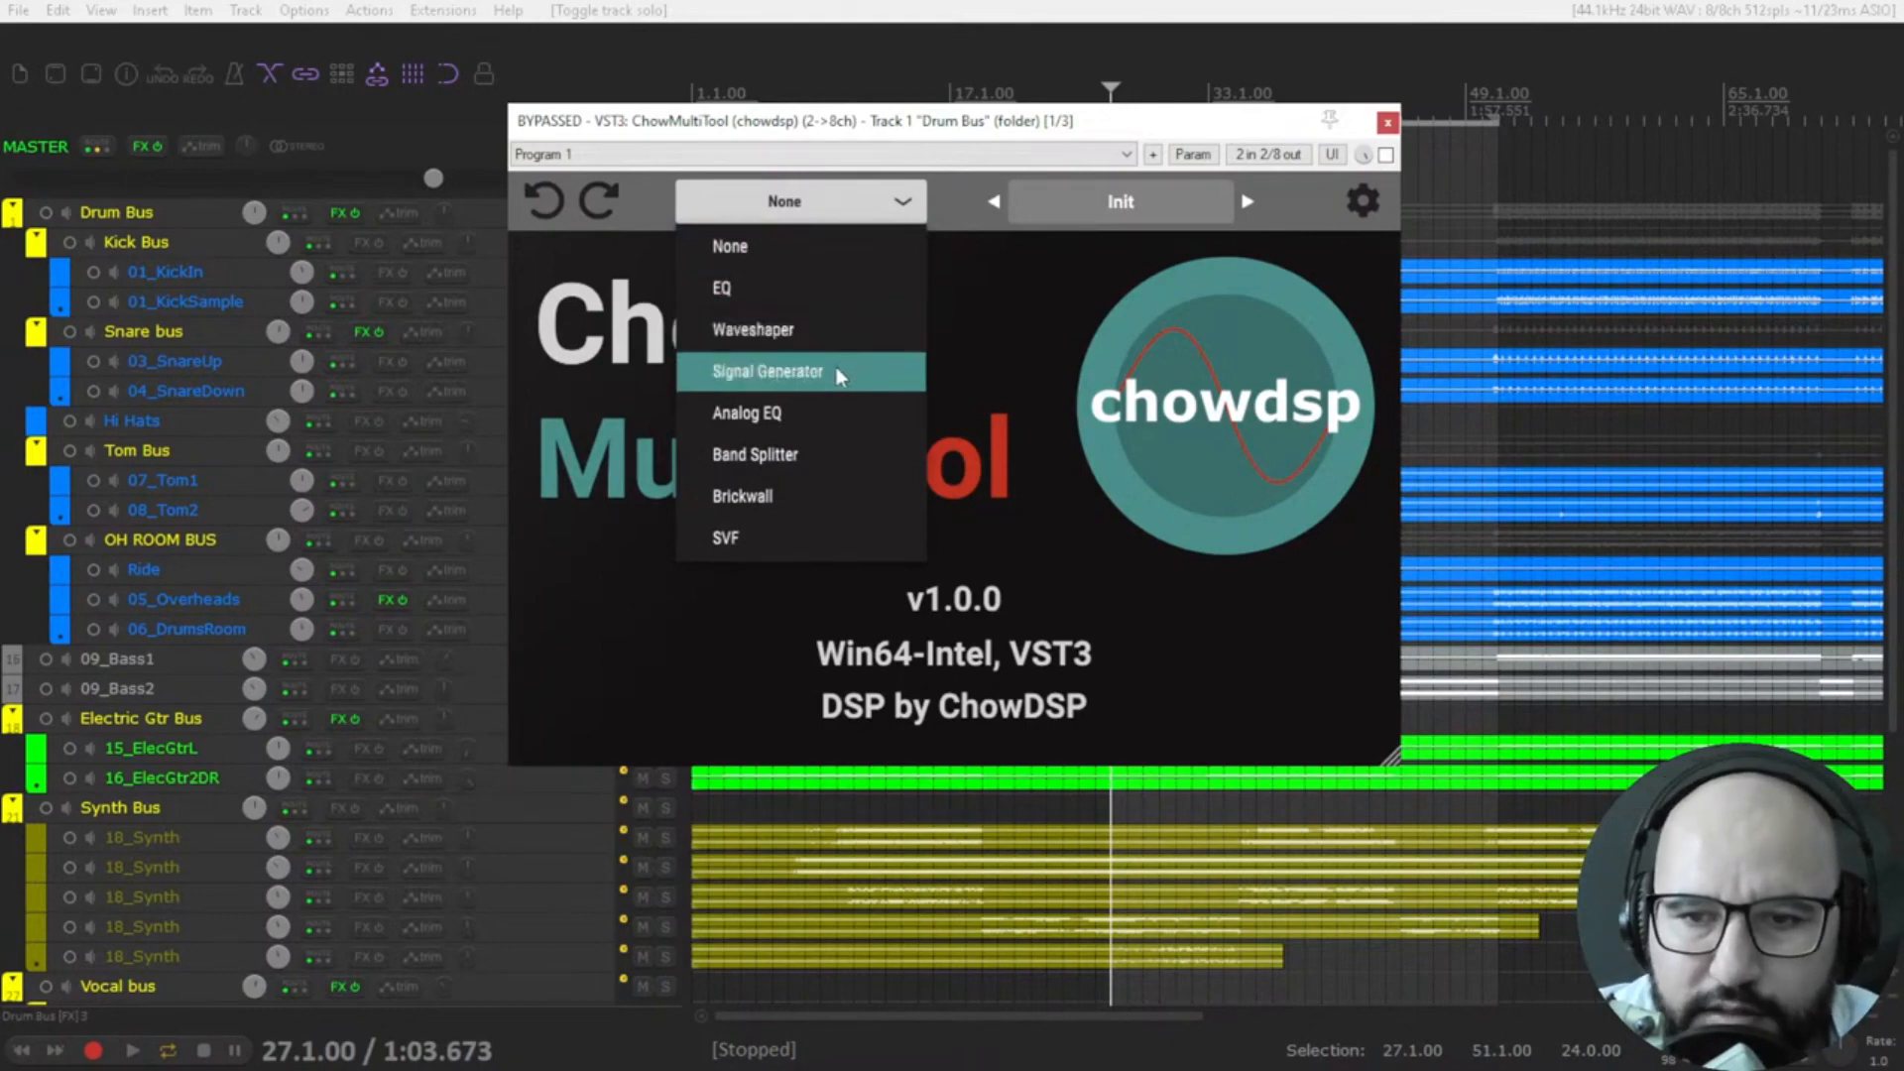
pyautogui.click(1068, 297)
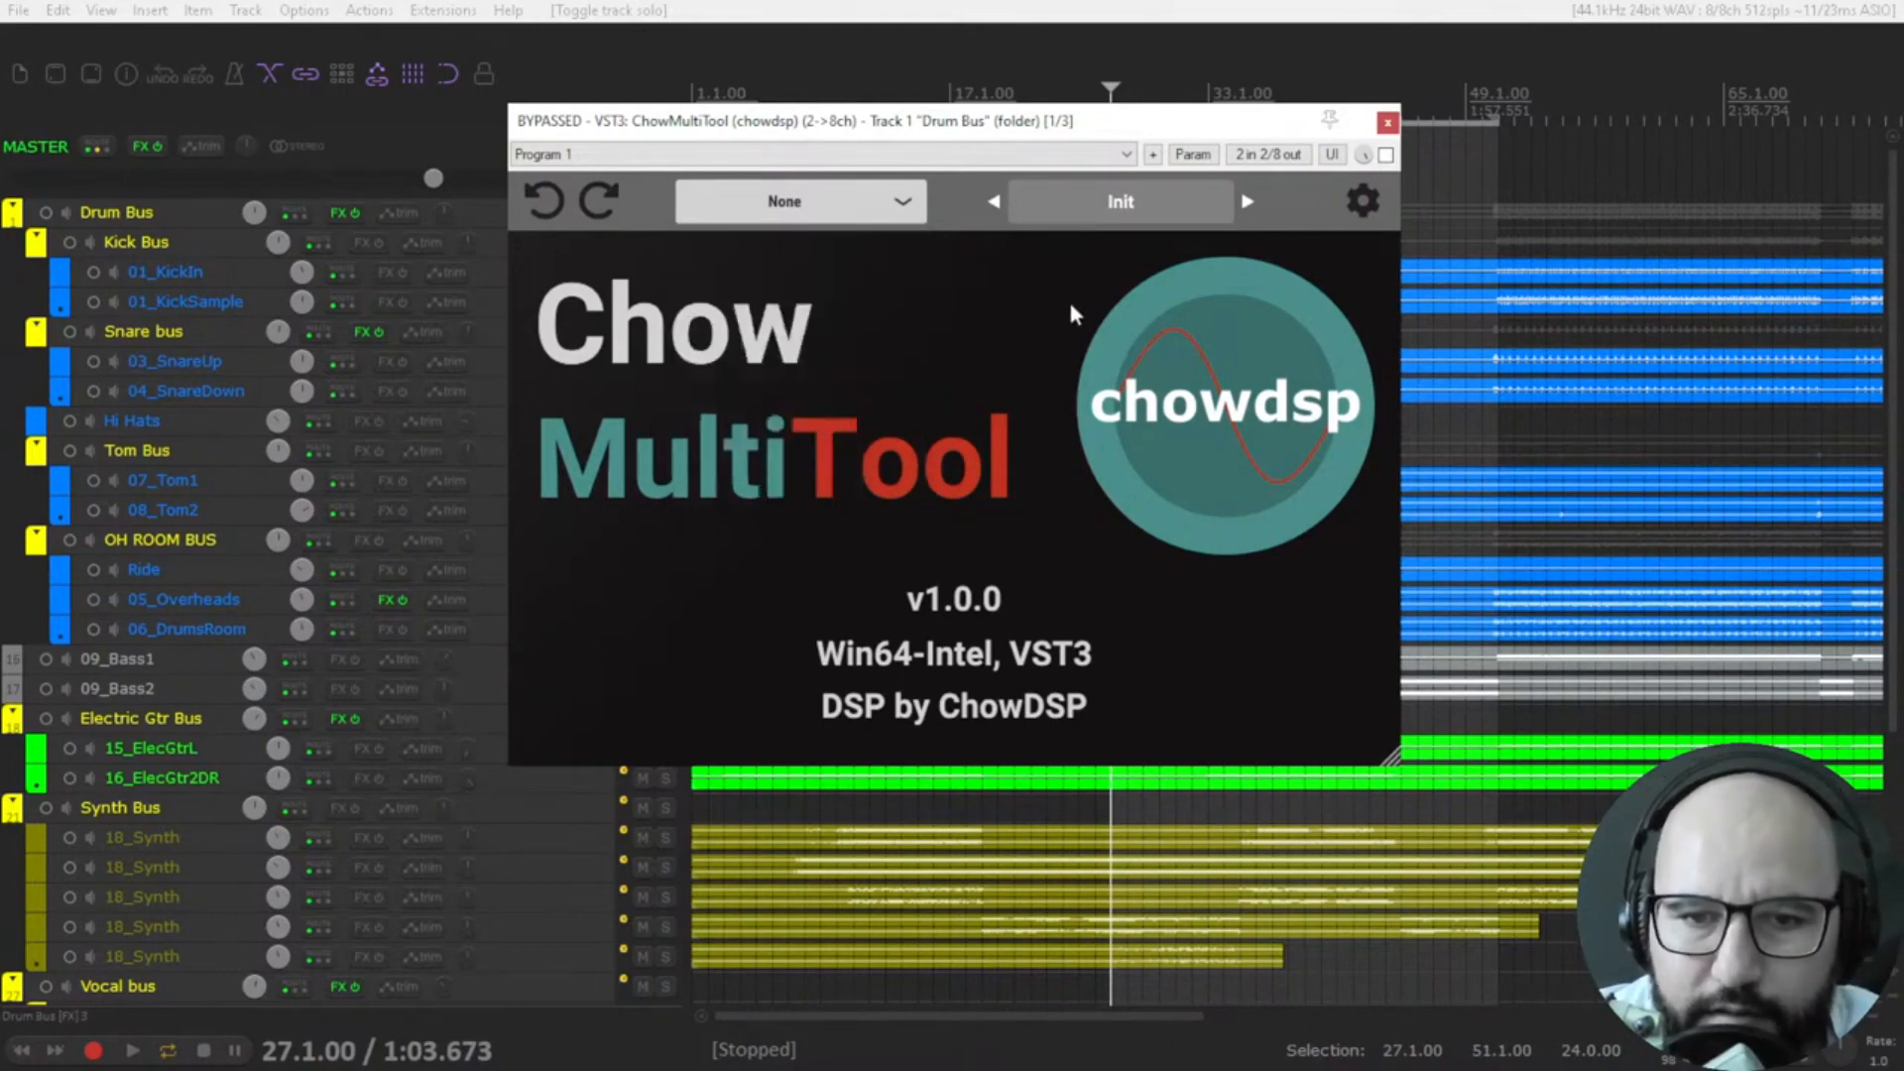
pyautogui.click(816, 199)
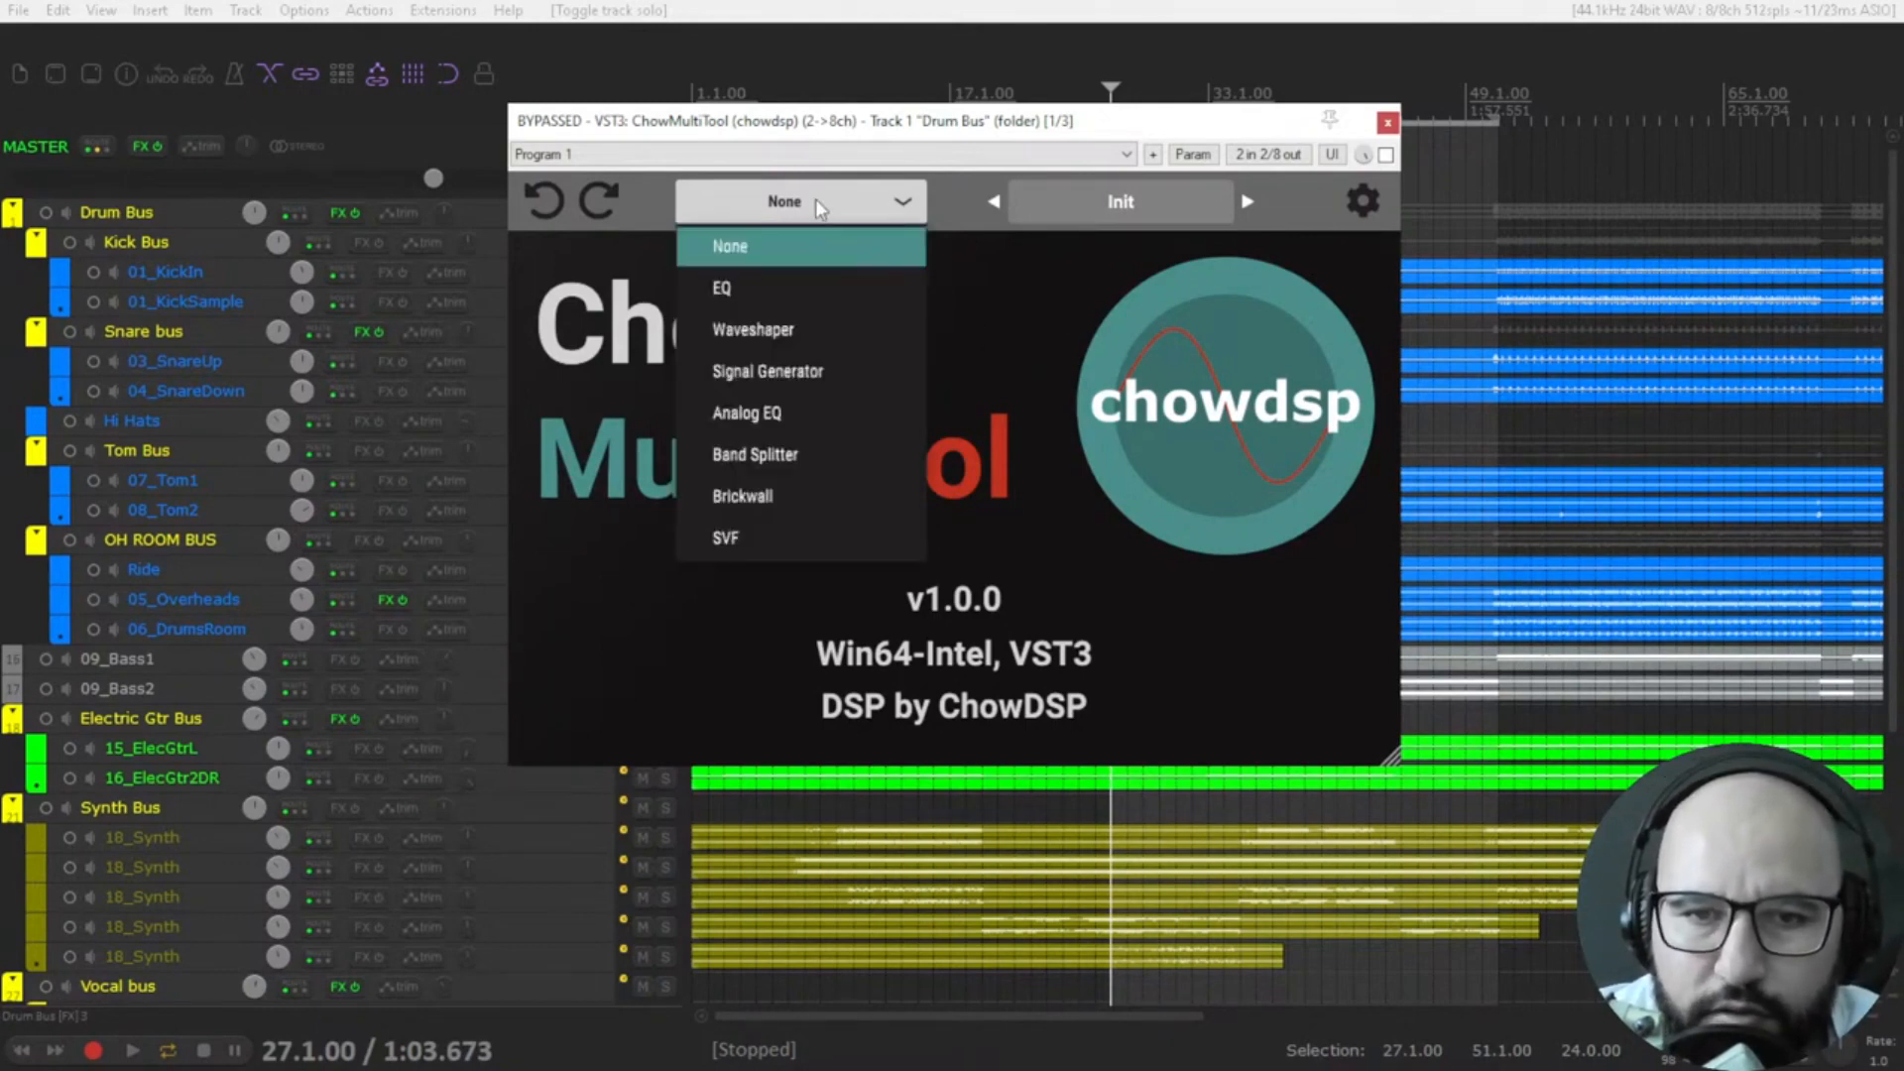
pyautogui.click(808, 289)
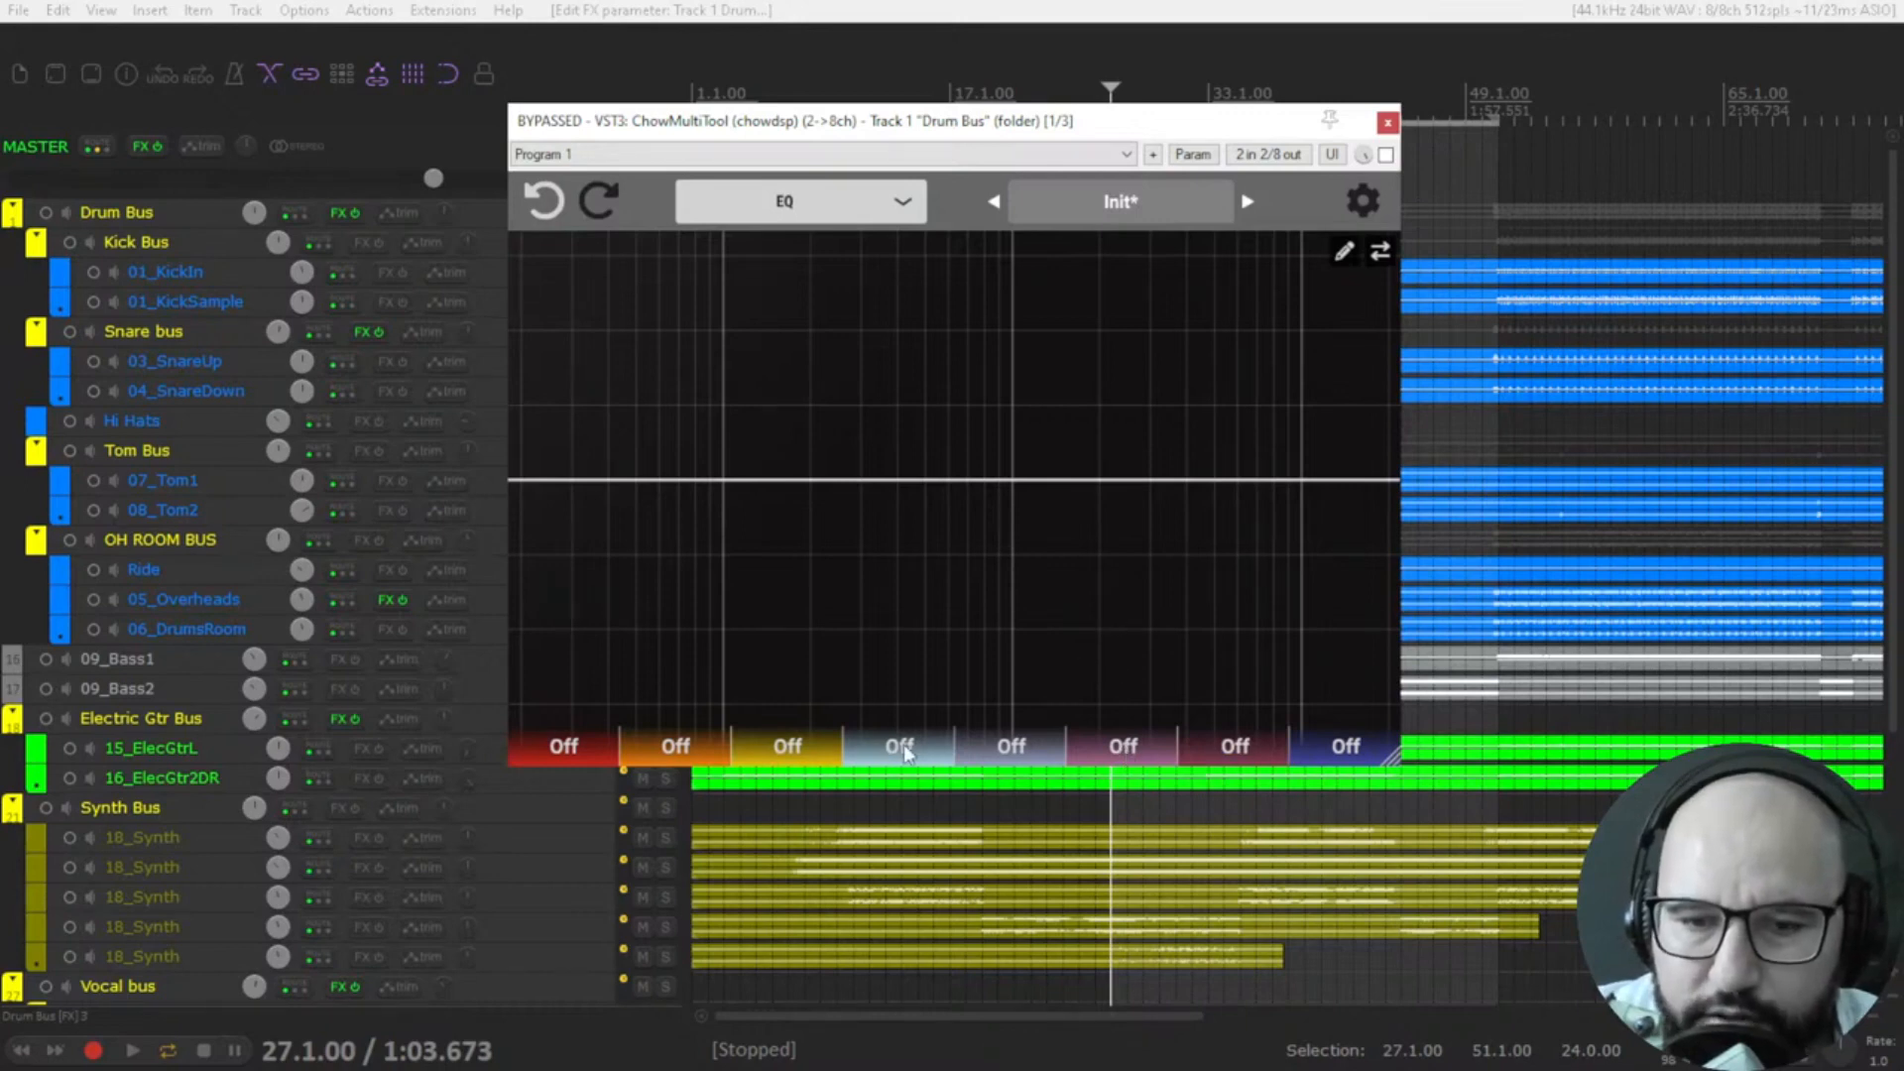
# Set the sixth EQ band to Bell and move it to about 2.71 kHz with a gain of about 1.5 dB.
pyautogui.click(1118, 752)
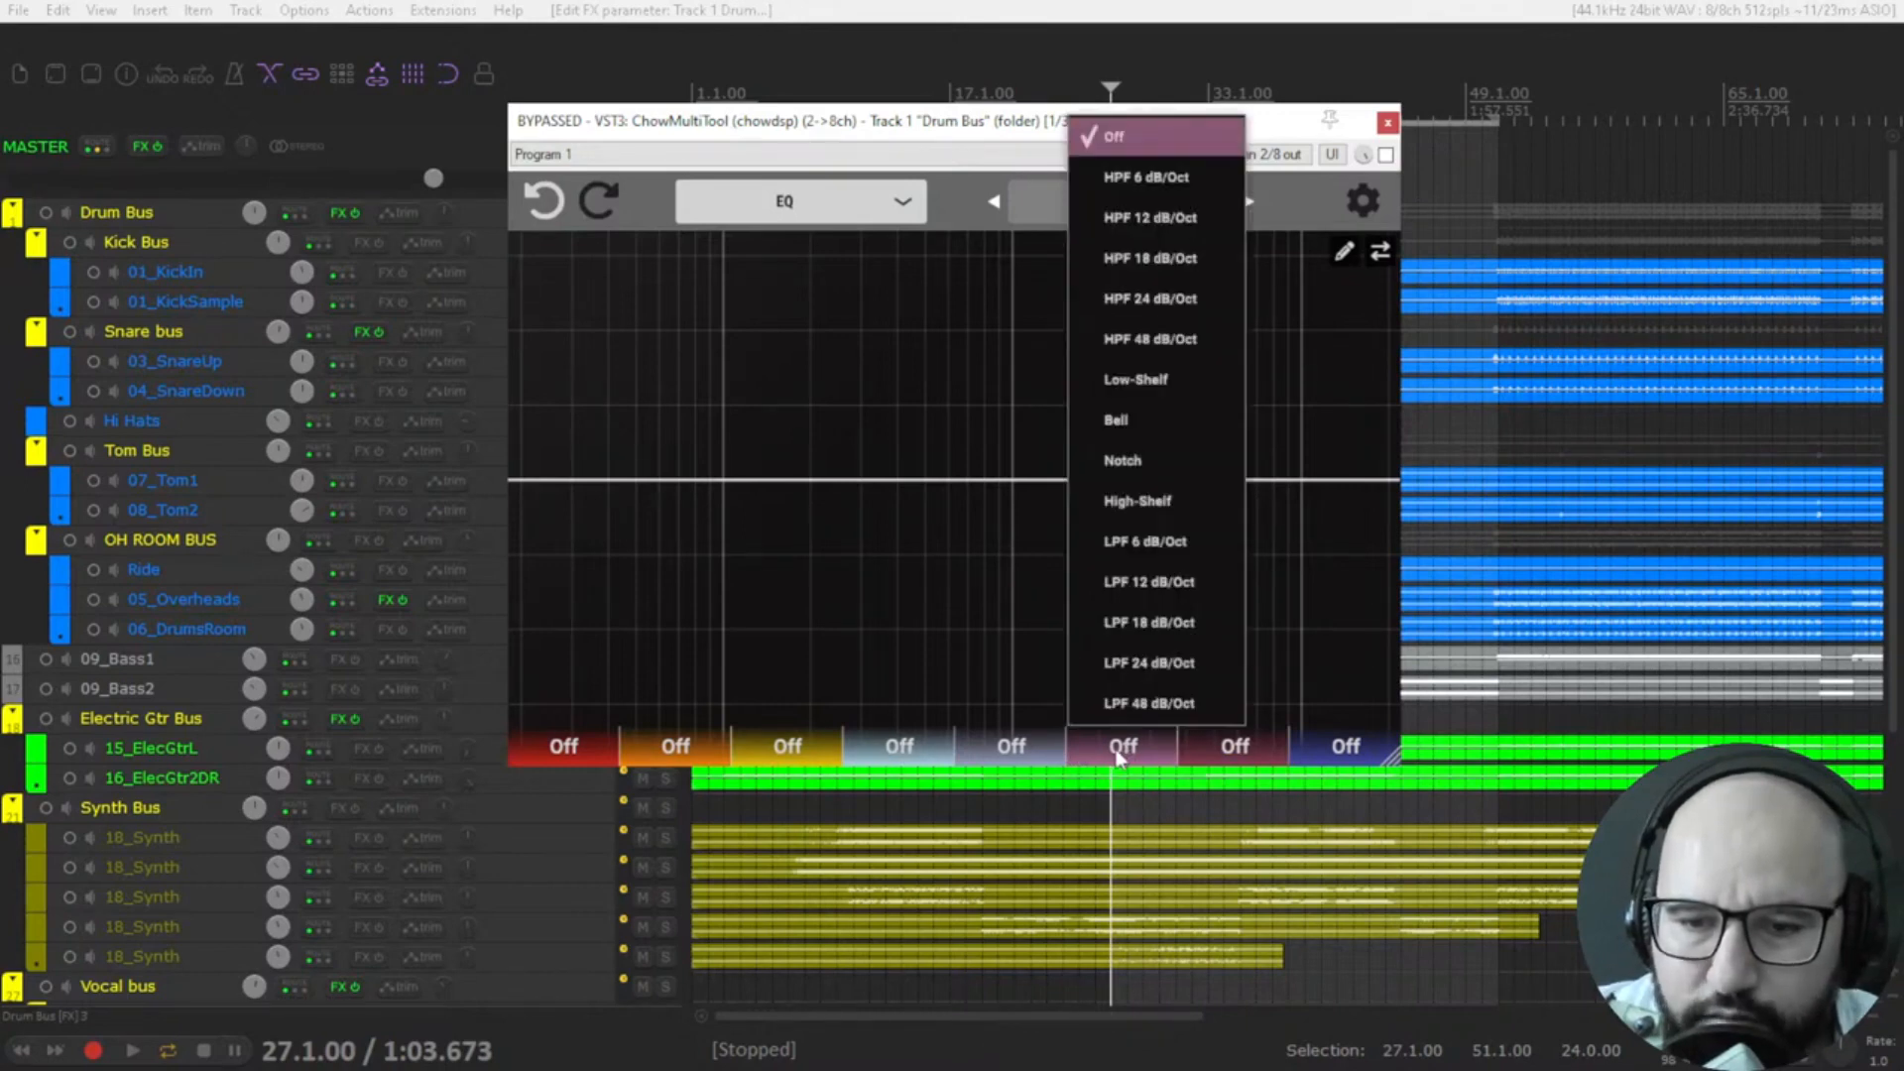
pyautogui.click(1131, 419)
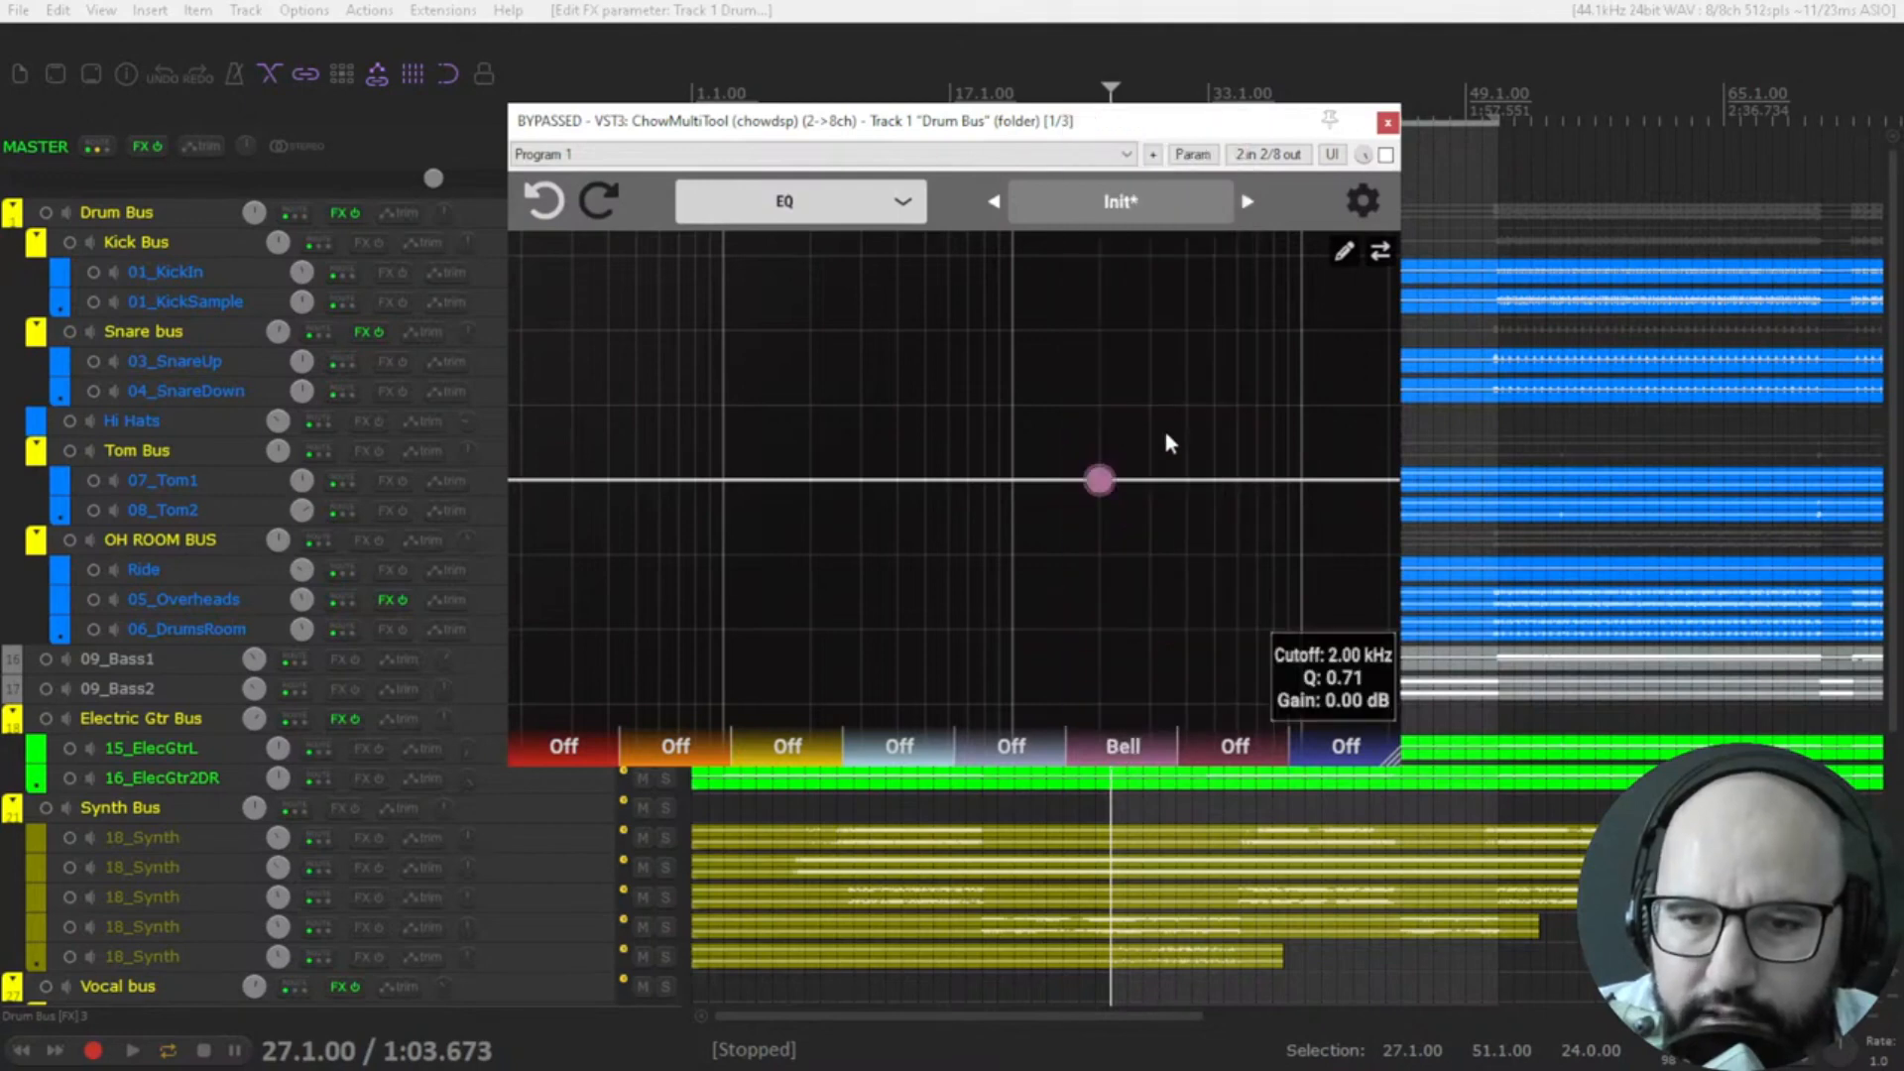
pyautogui.moveTo(1097, 486); pyautogui.dragTo(1138, 468)
# Set the first EQ band to HPF 12 dB/Oct, try higher cutoffs, and bring the cutoff to about 55 Hz.
pyautogui.click(578, 747)
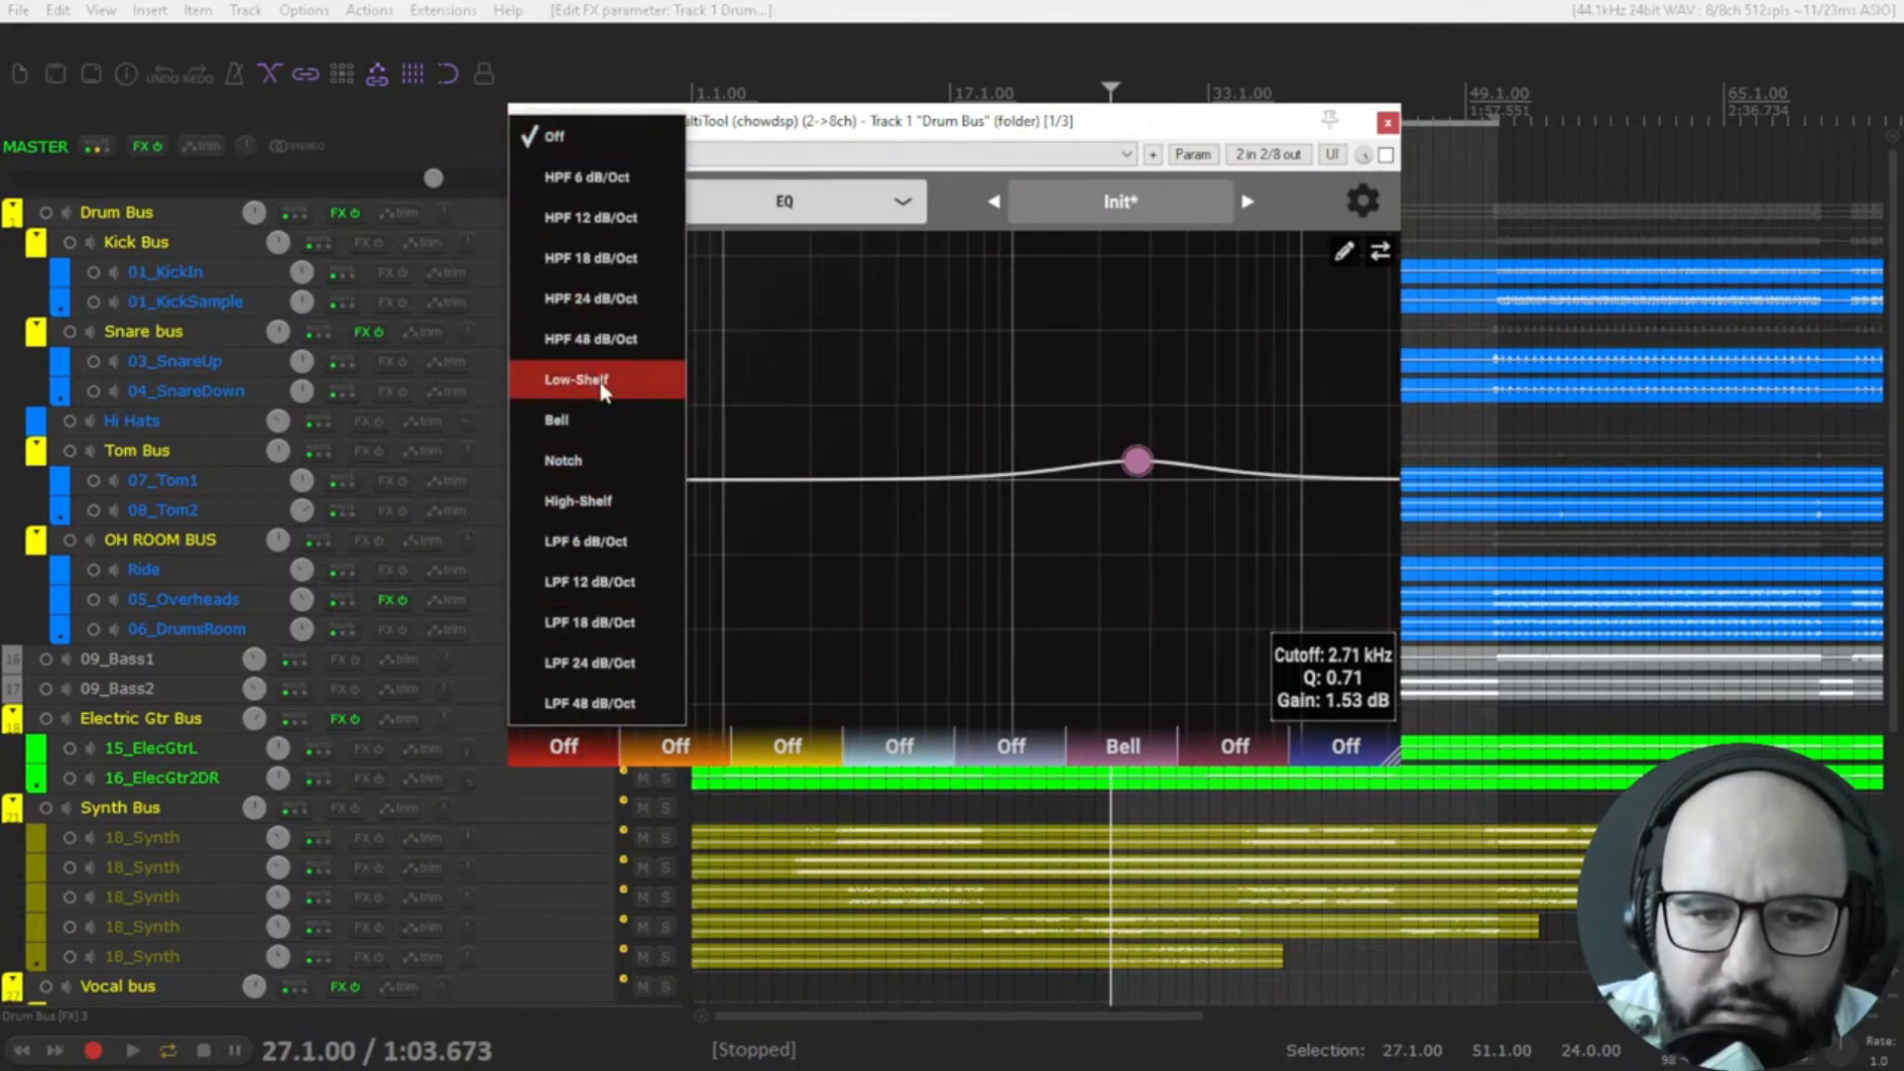
pyautogui.click(595, 231)
pyautogui.moveTo(659, 480); pyautogui.dragTo(872, 498)
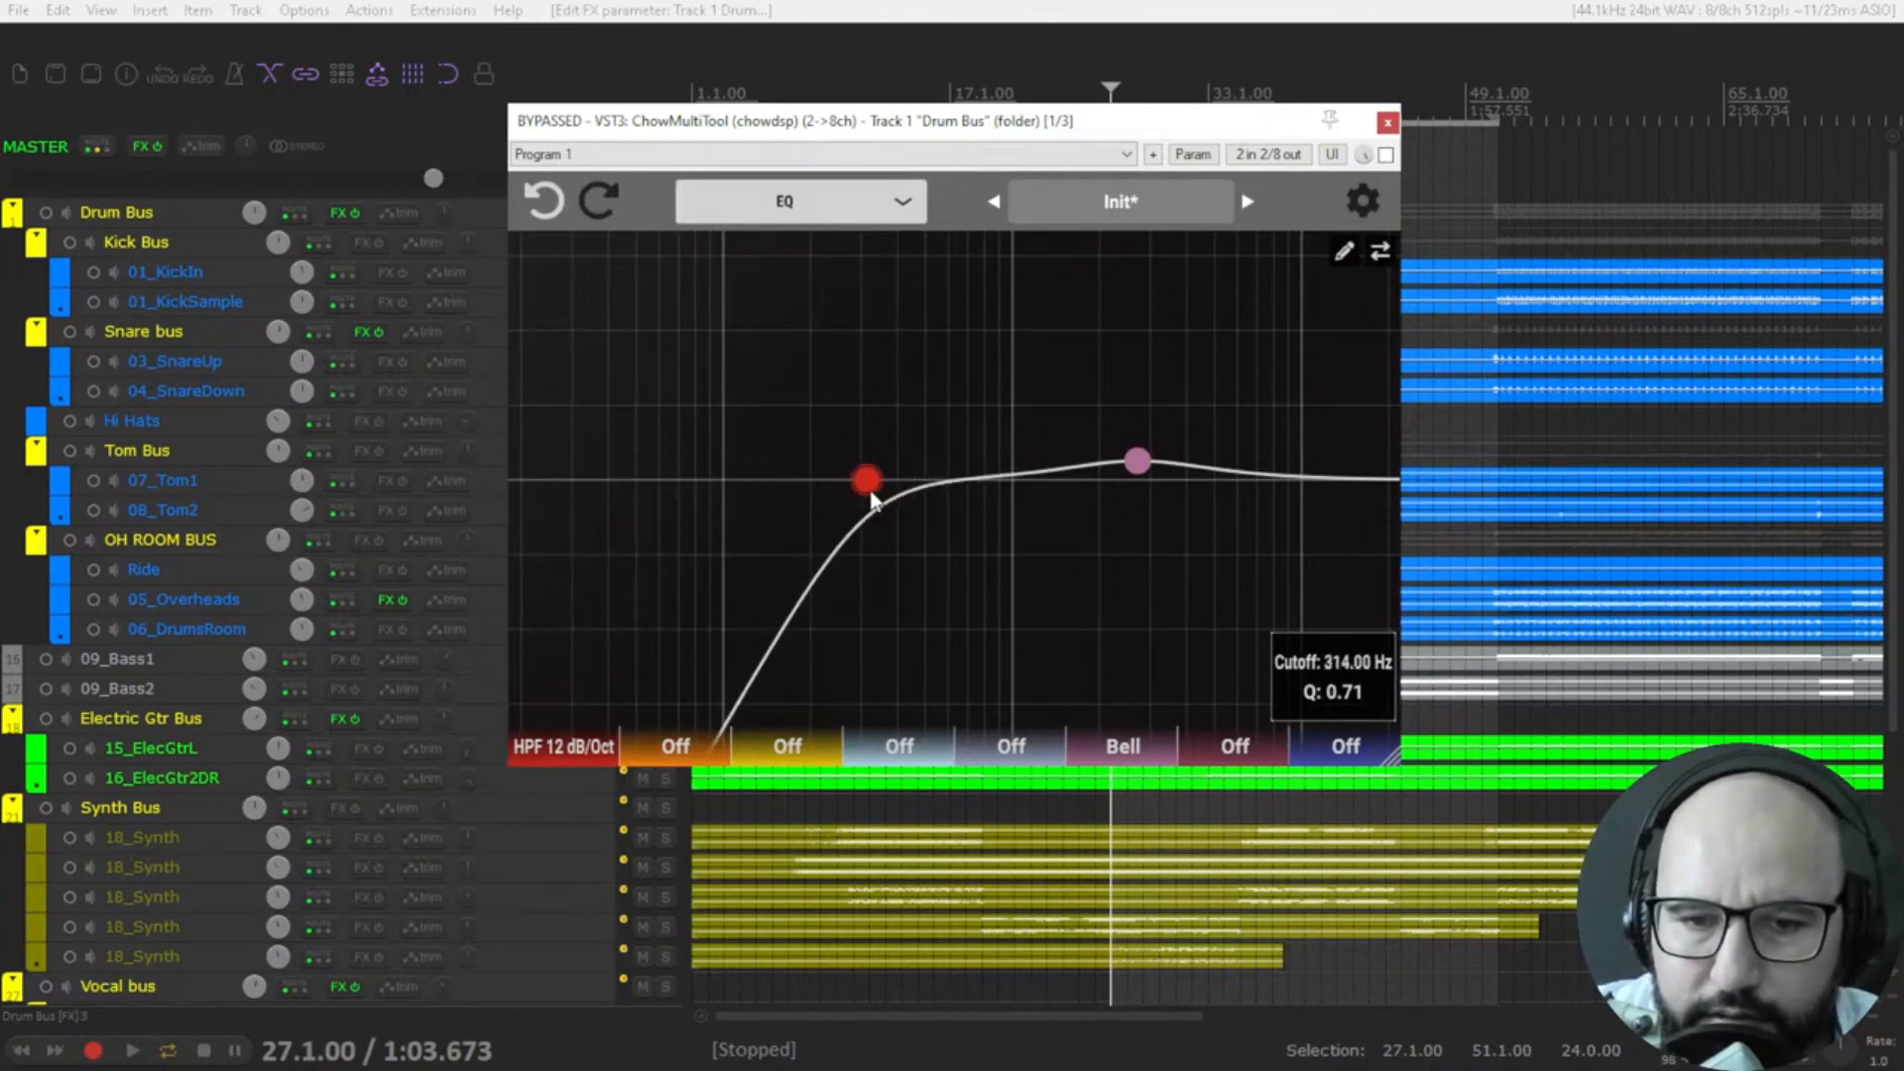
pyautogui.doubleClick(870, 489)
pyautogui.moveTo(667, 475); pyautogui.dragTo(658, 474)
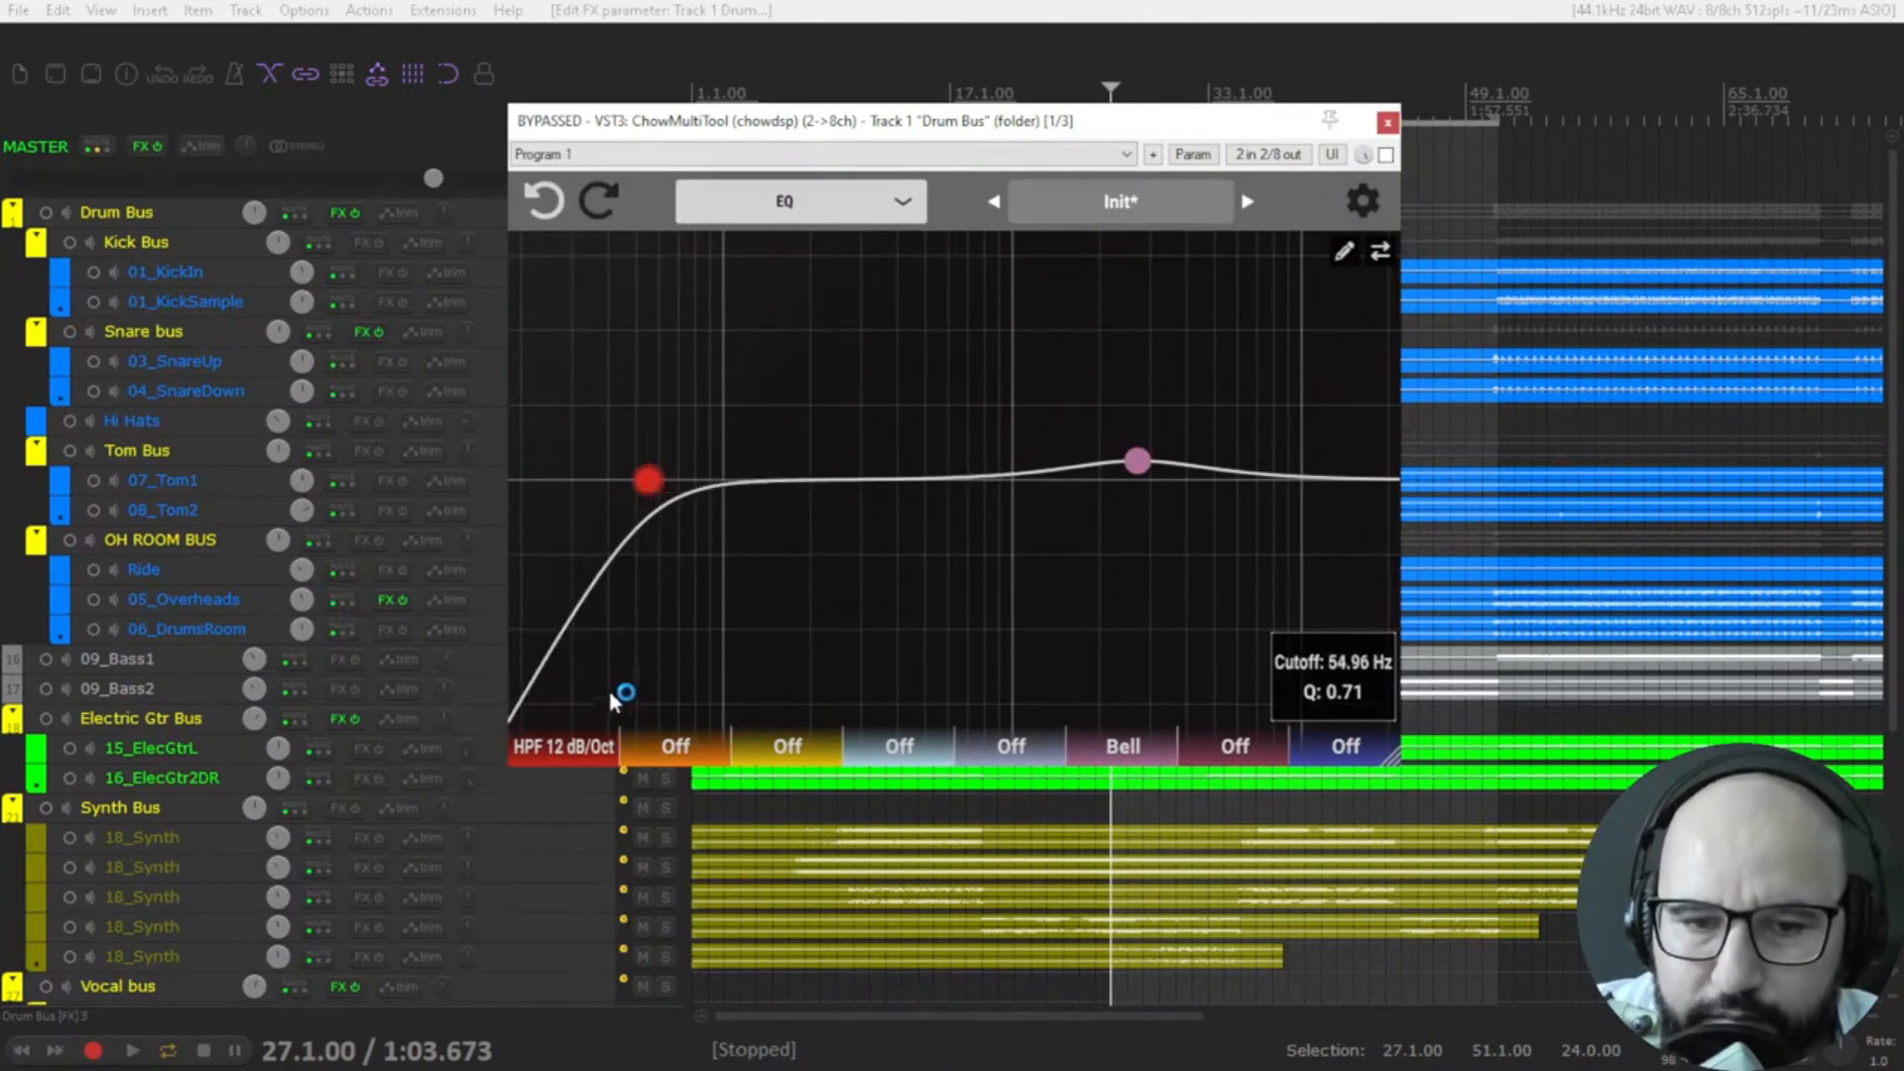
# Turn the first EQ band off and flatten the bell band to about 0 dB at about 3.13 kHz.
pyautogui.click(573, 751)
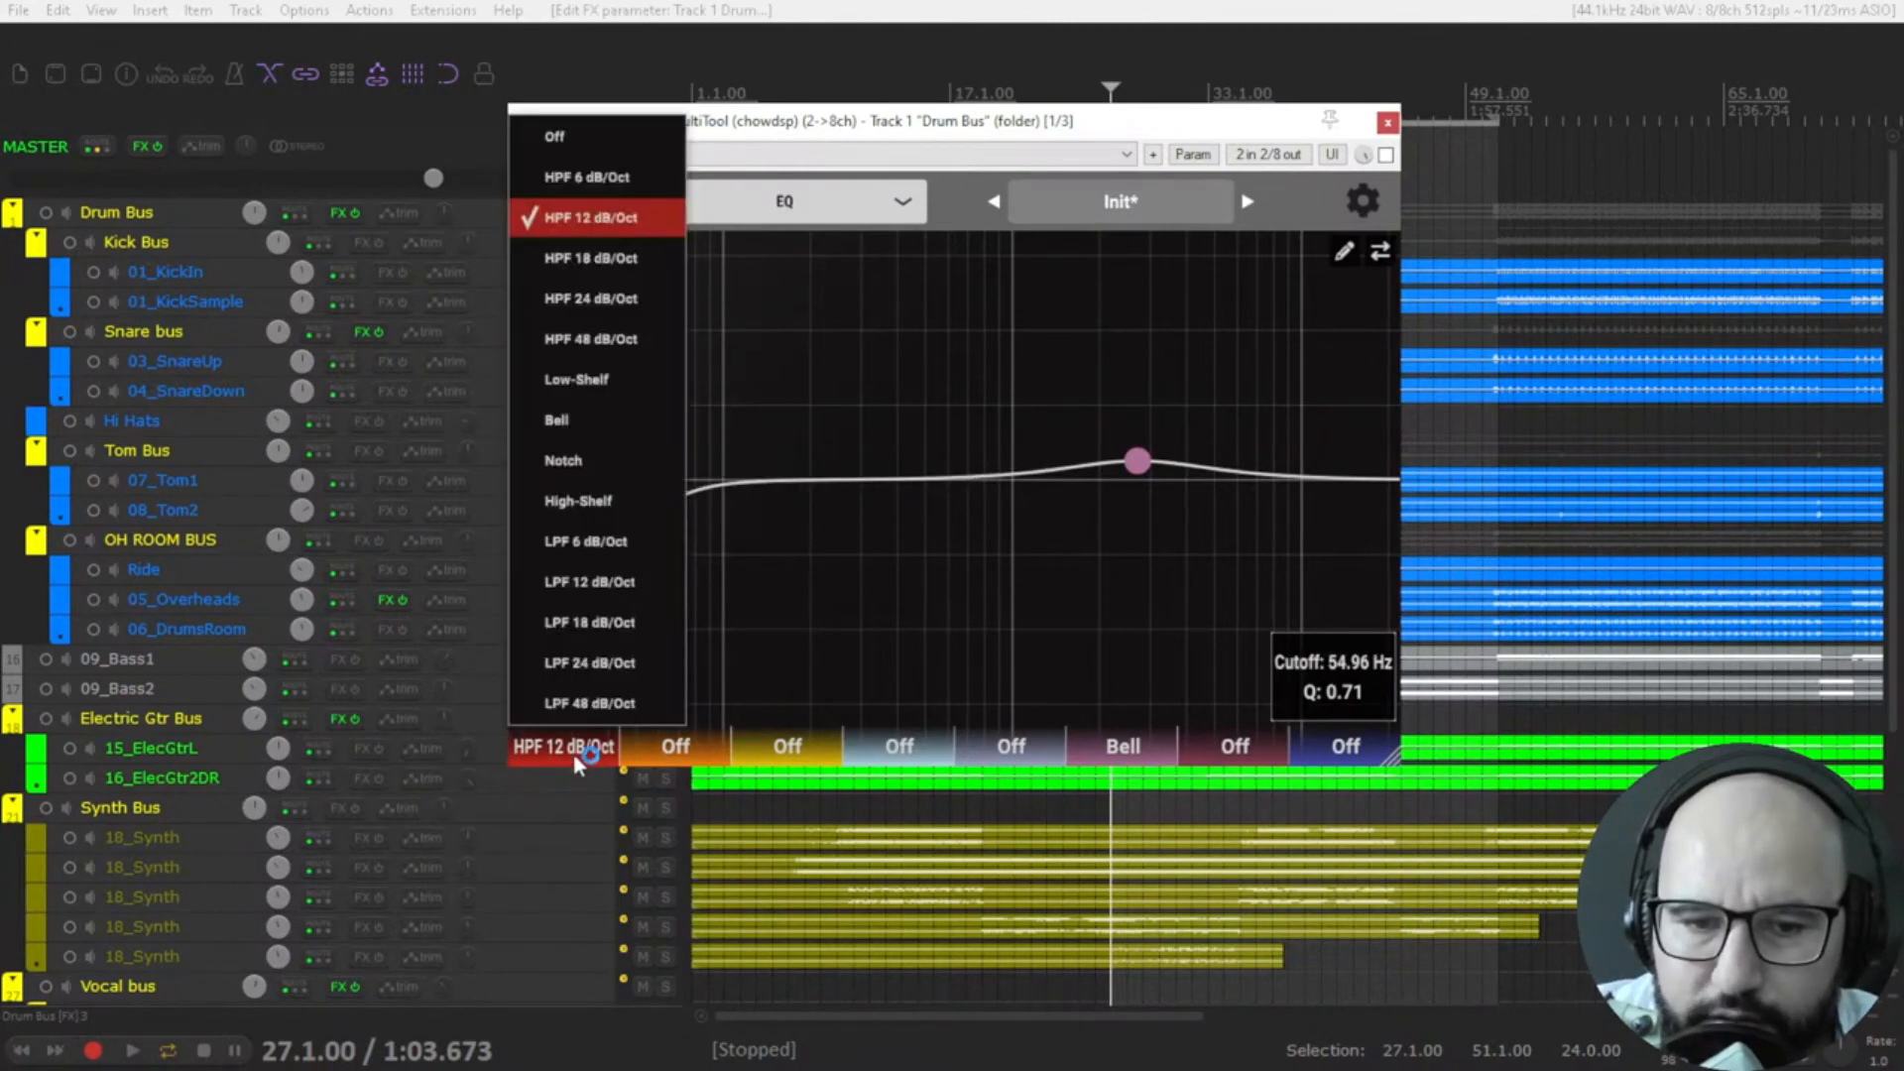
pyautogui.click(578, 149)
pyautogui.moveTo(1150, 466); pyautogui.dragTo(1157, 483)
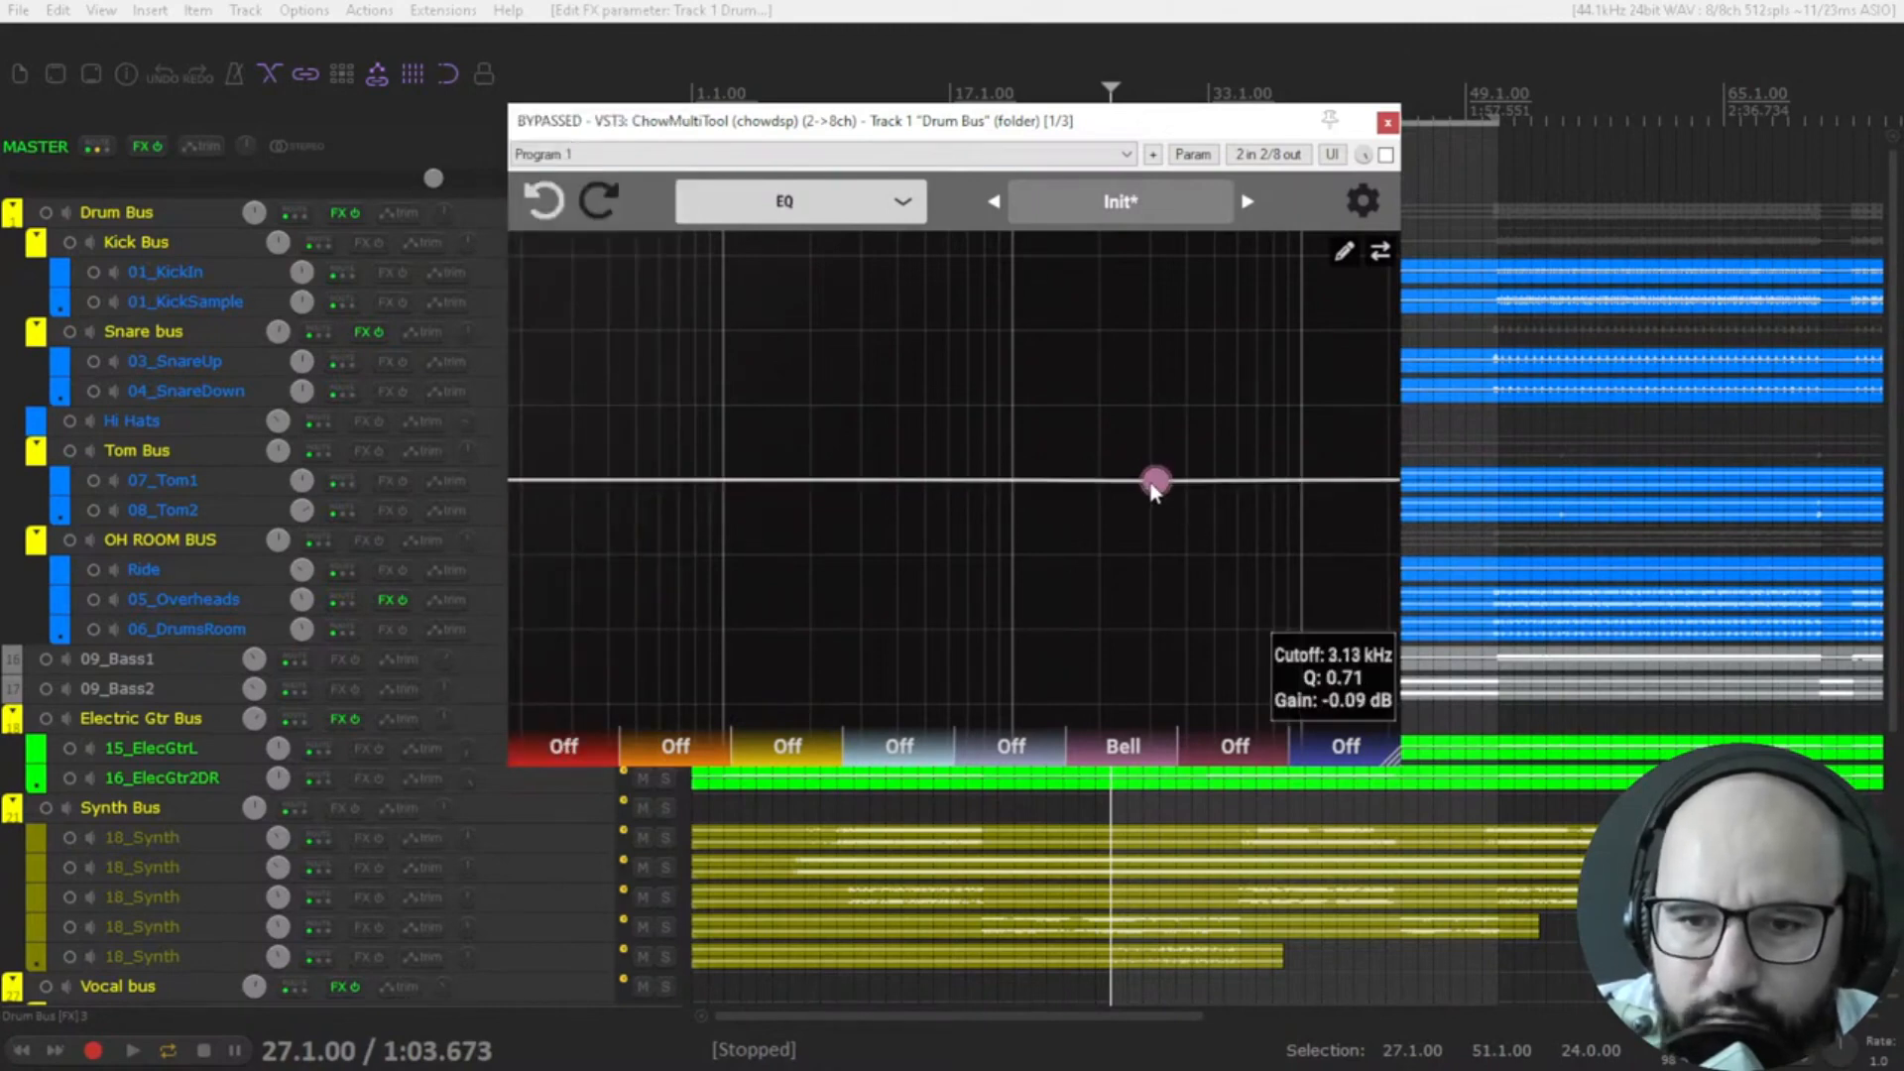
# Draw a freehand EQ curve with alternating peaks and dips across the spectrum and apply it to the EQ bands.
pyautogui.click(1344, 252)
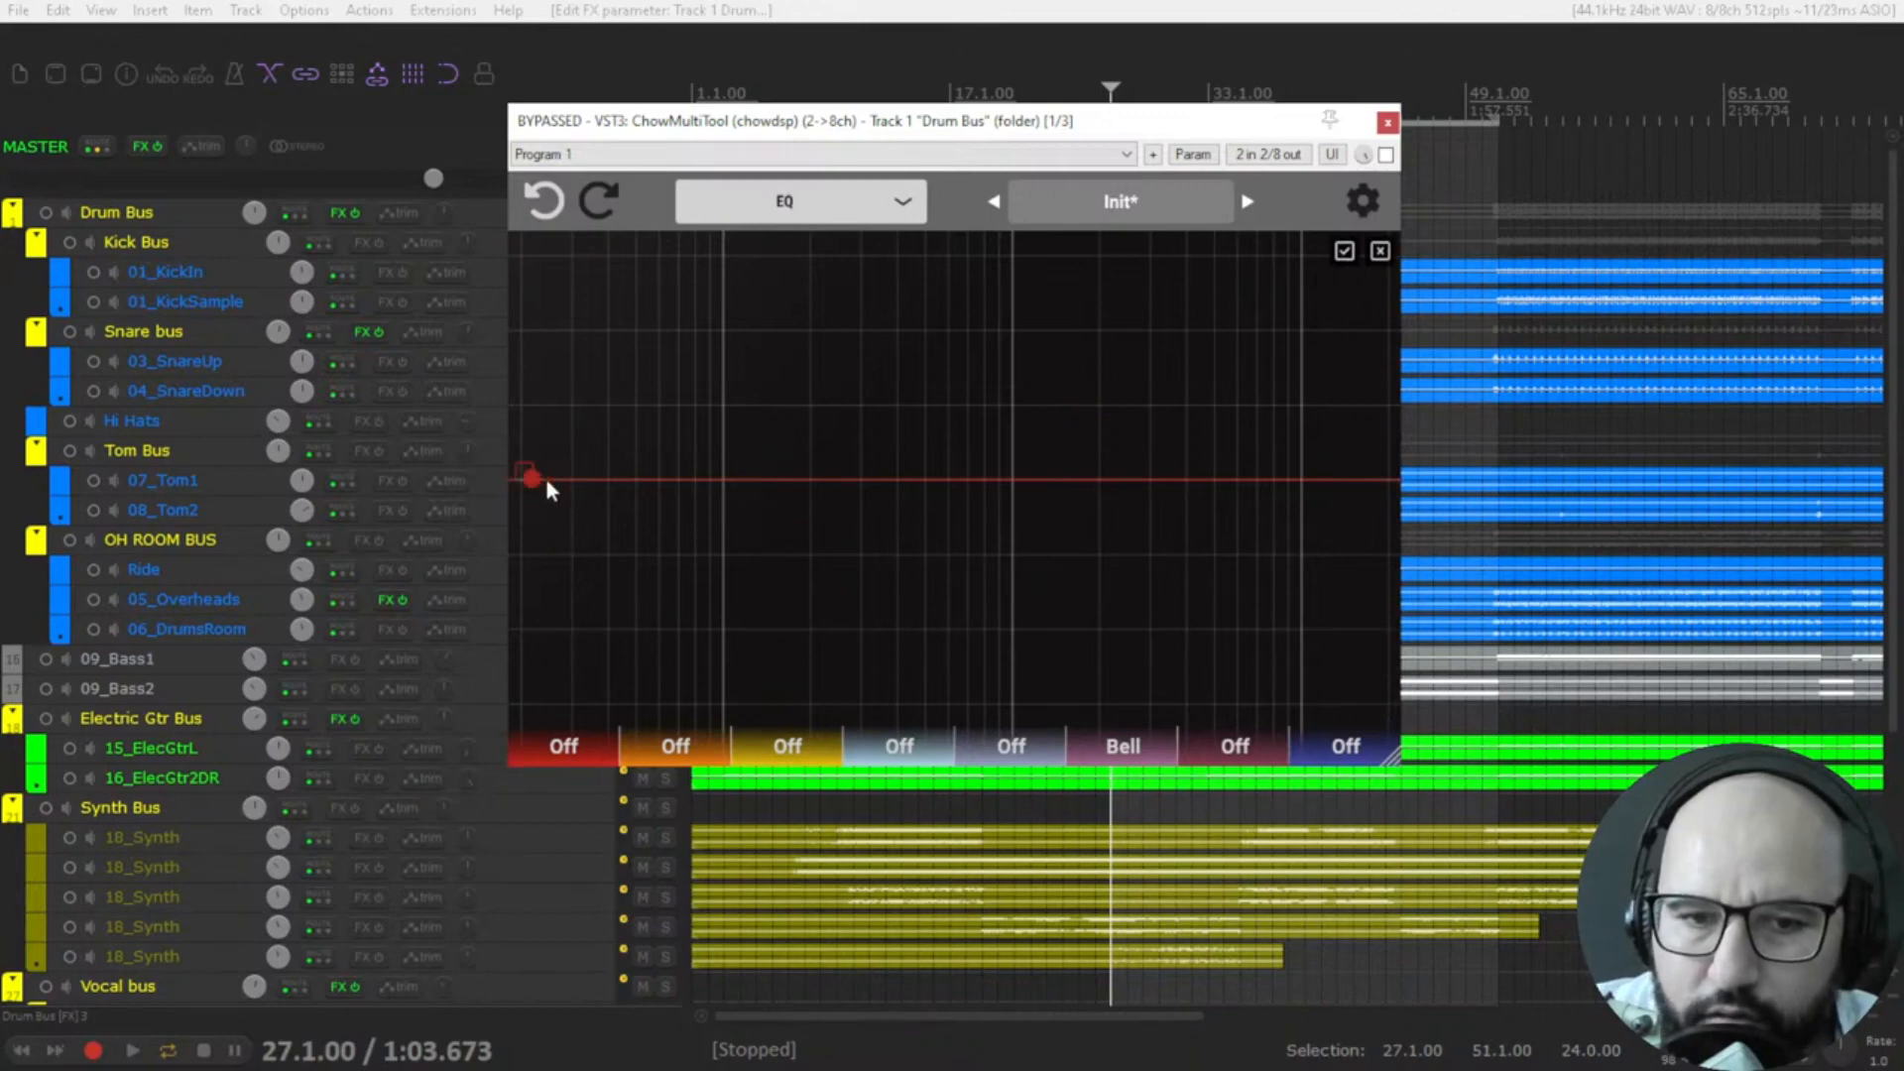
pyautogui.moveTo(792, 459); pyautogui.dragTo(1041, 530)
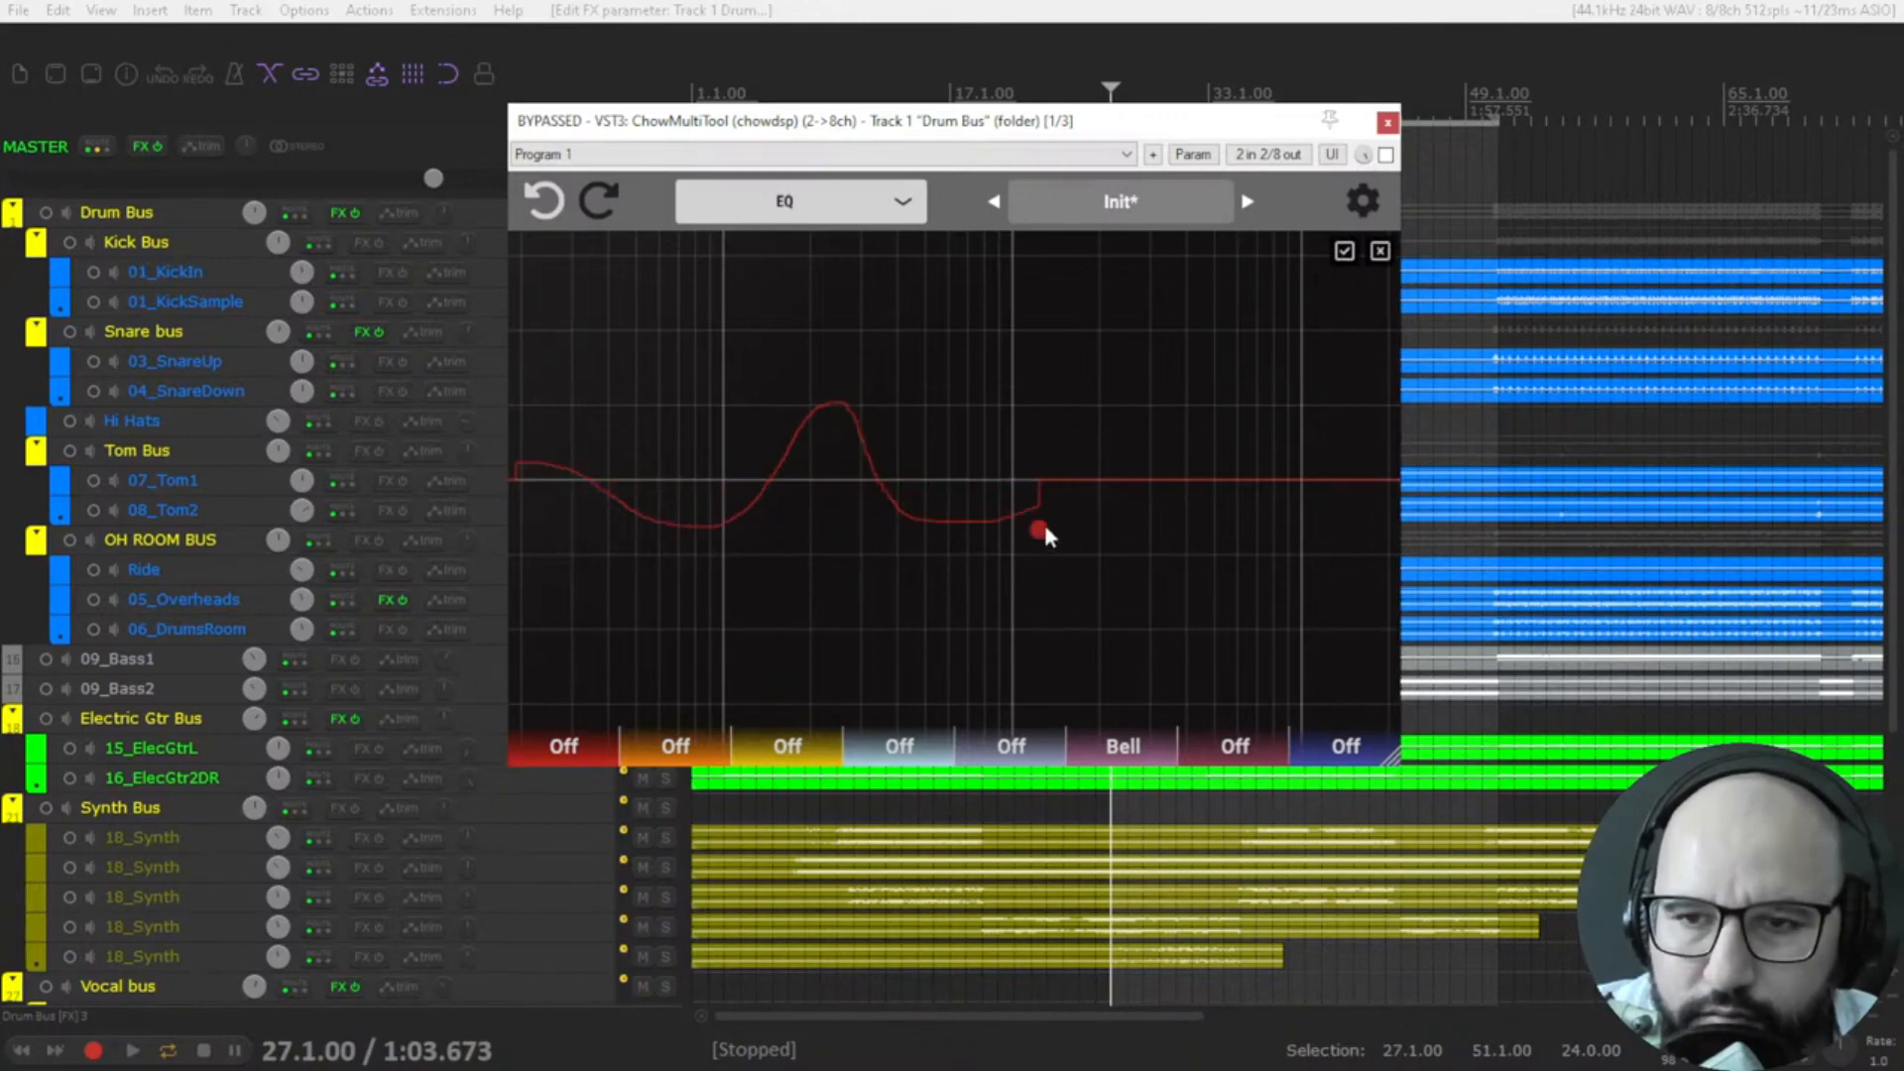
pyautogui.moveTo(1330, 437); pyautogui.dragTo(1331, 401)
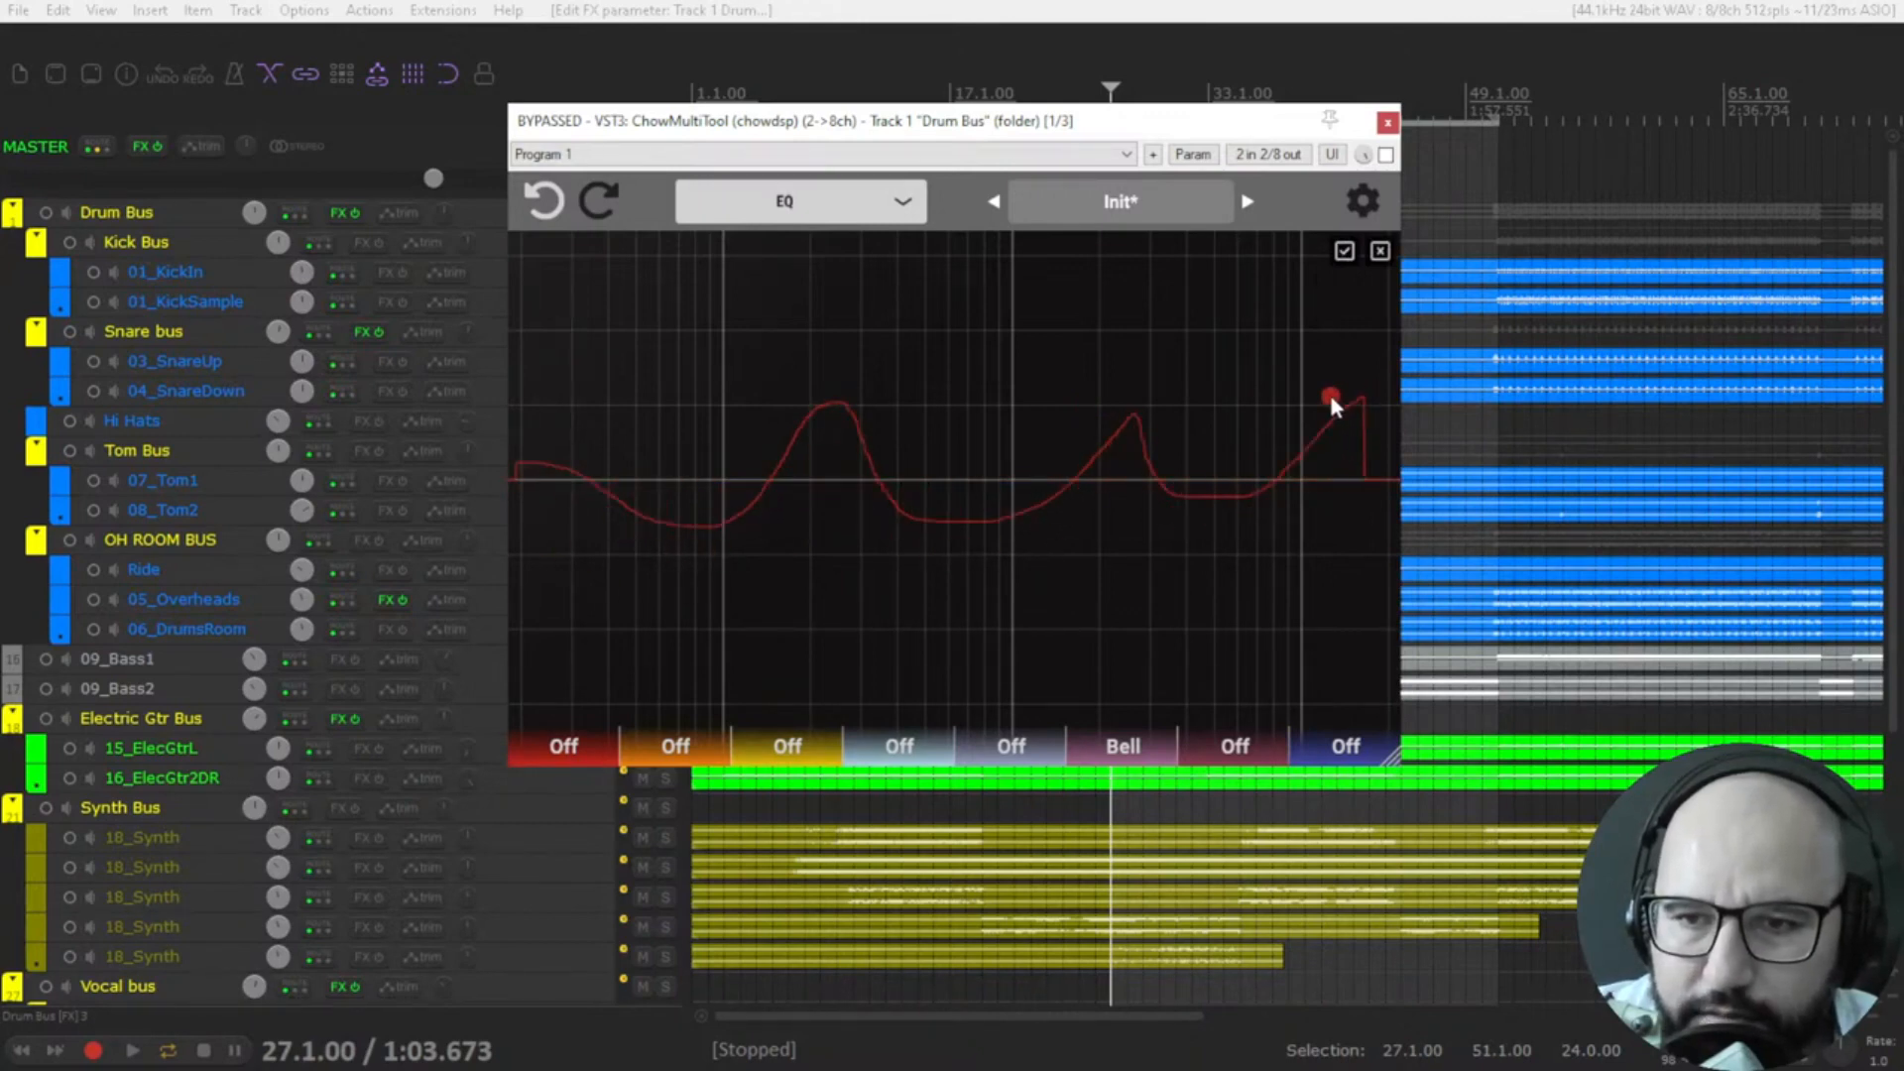
pyautogui.click(1345, 252)
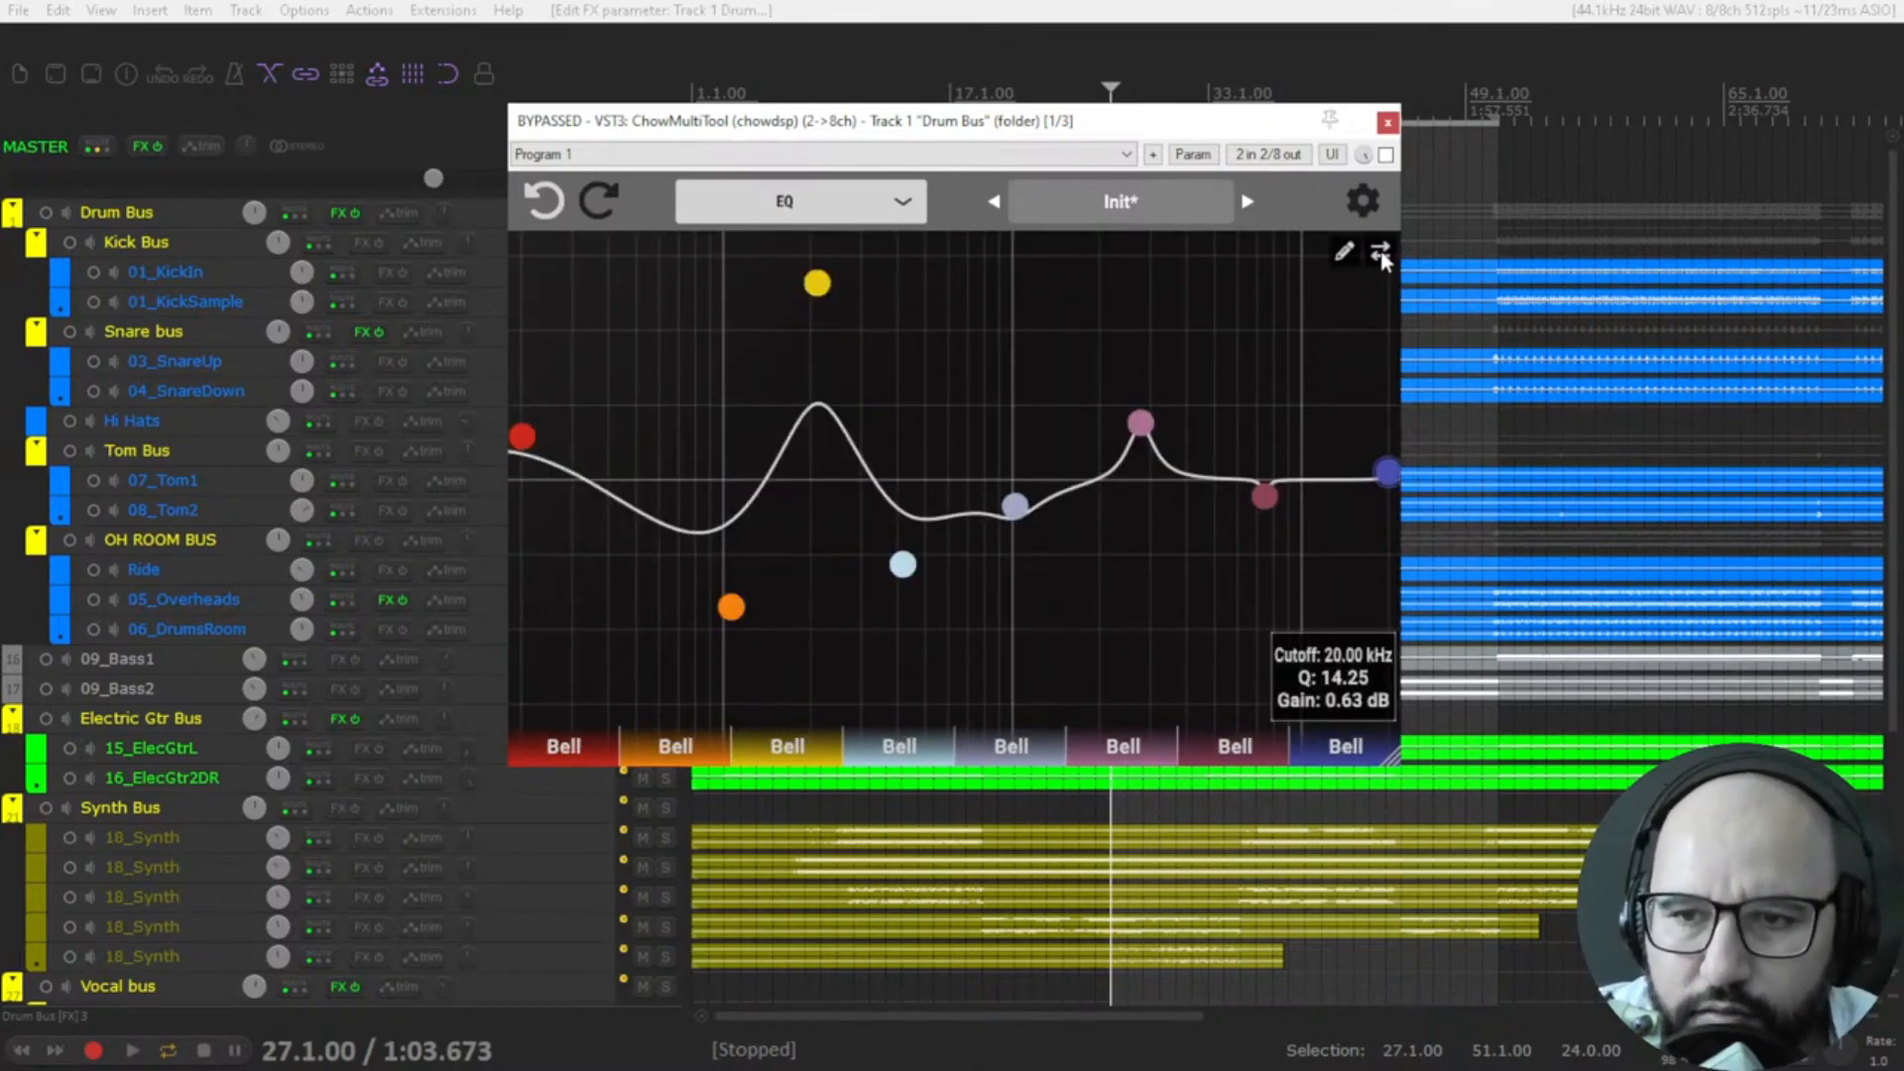
# Change the plugin mode to Waveshaper and vary the Tanh Clip curve between a gentle and a steep slope.
pyautogui.click(786, 211)
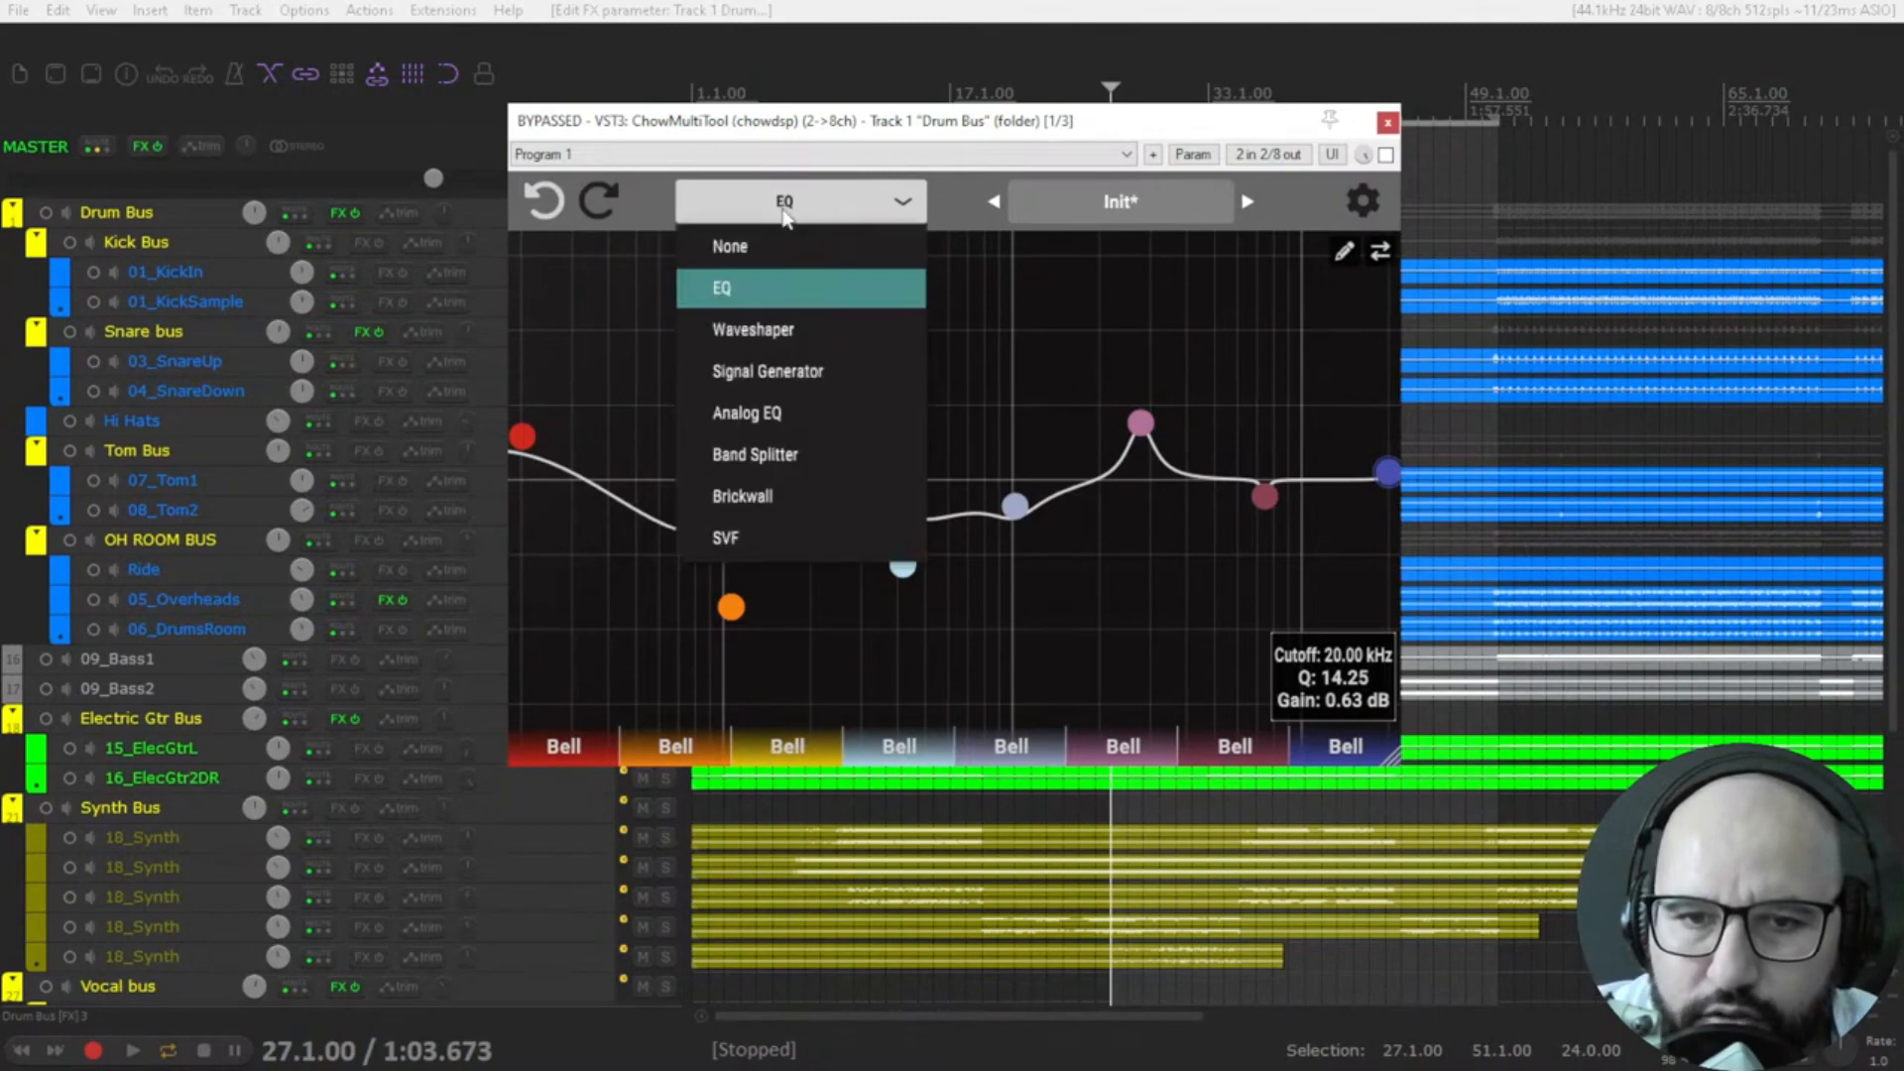
pyautogui.click(807, 328)
pyautogui.scroll(-1, 947, 506)
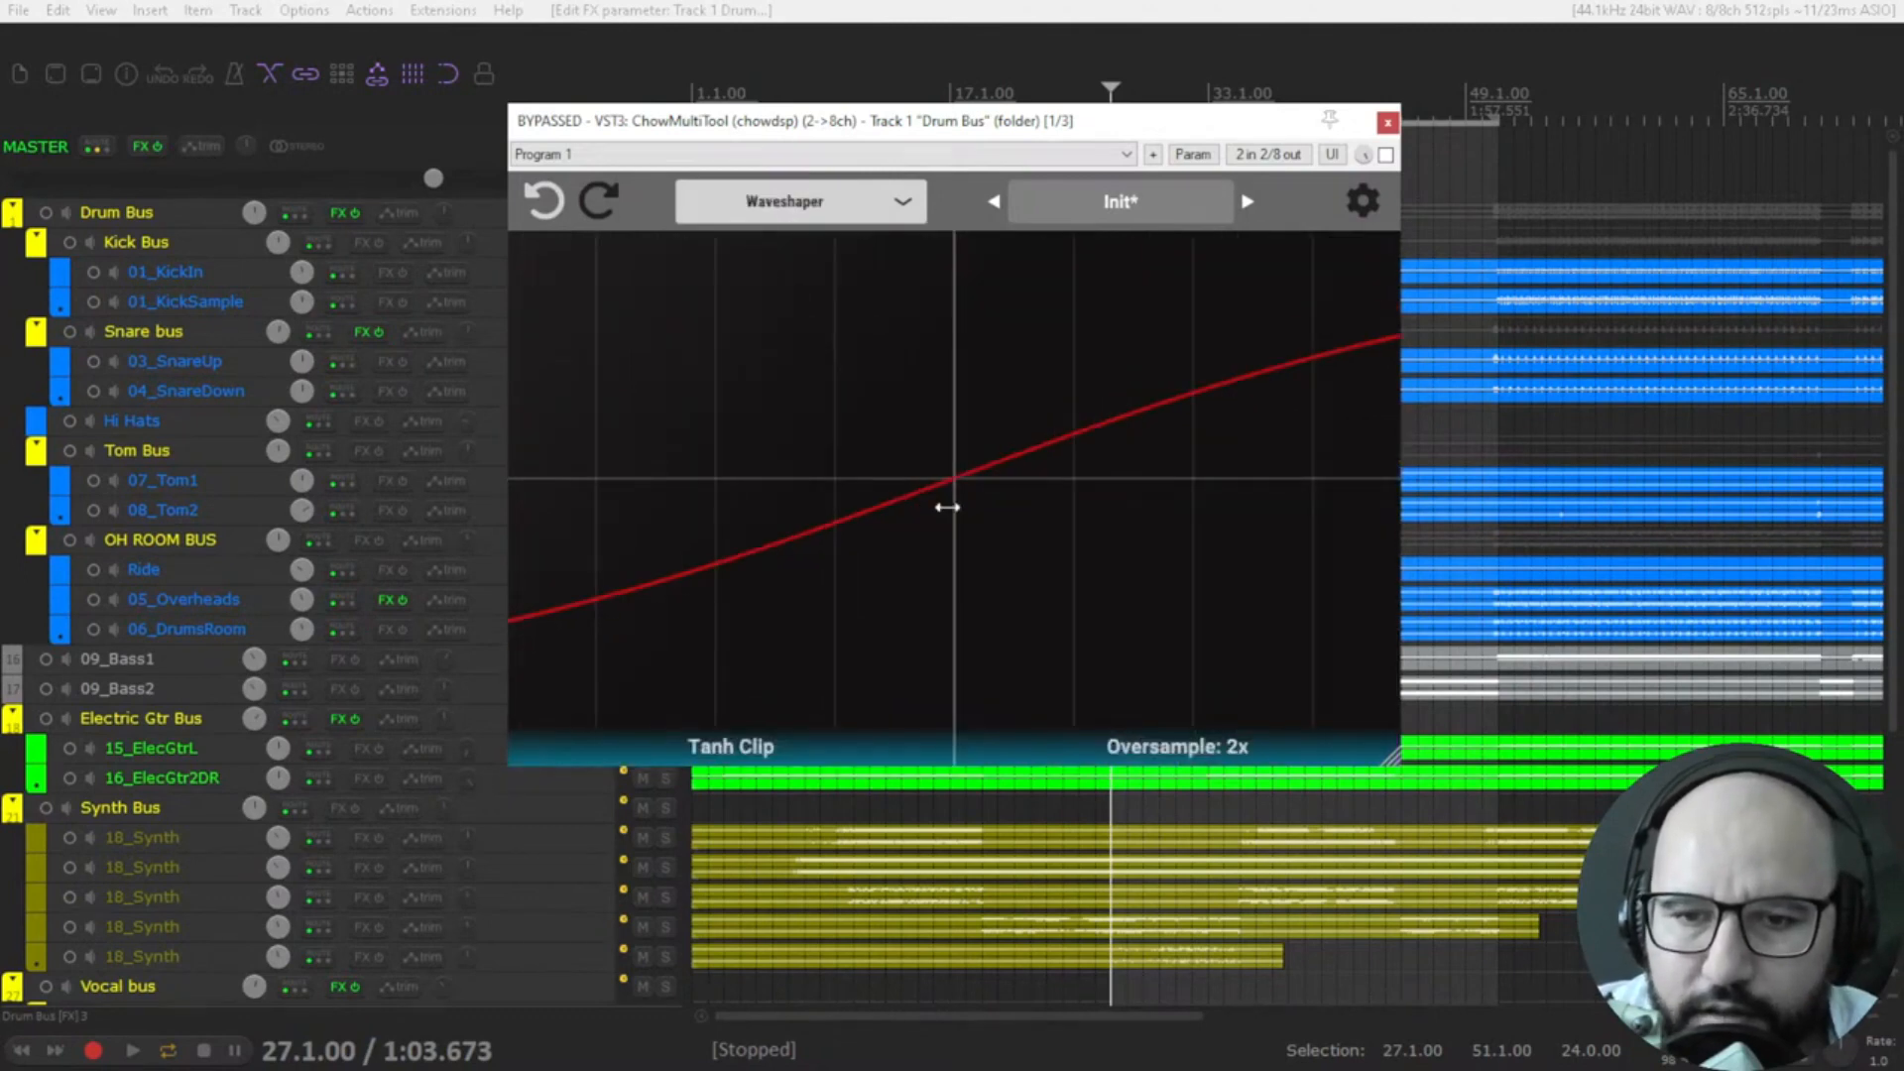
pyautogui.scroll(3, 948, 508)
pyautogui.scroll(2, 947, 508)
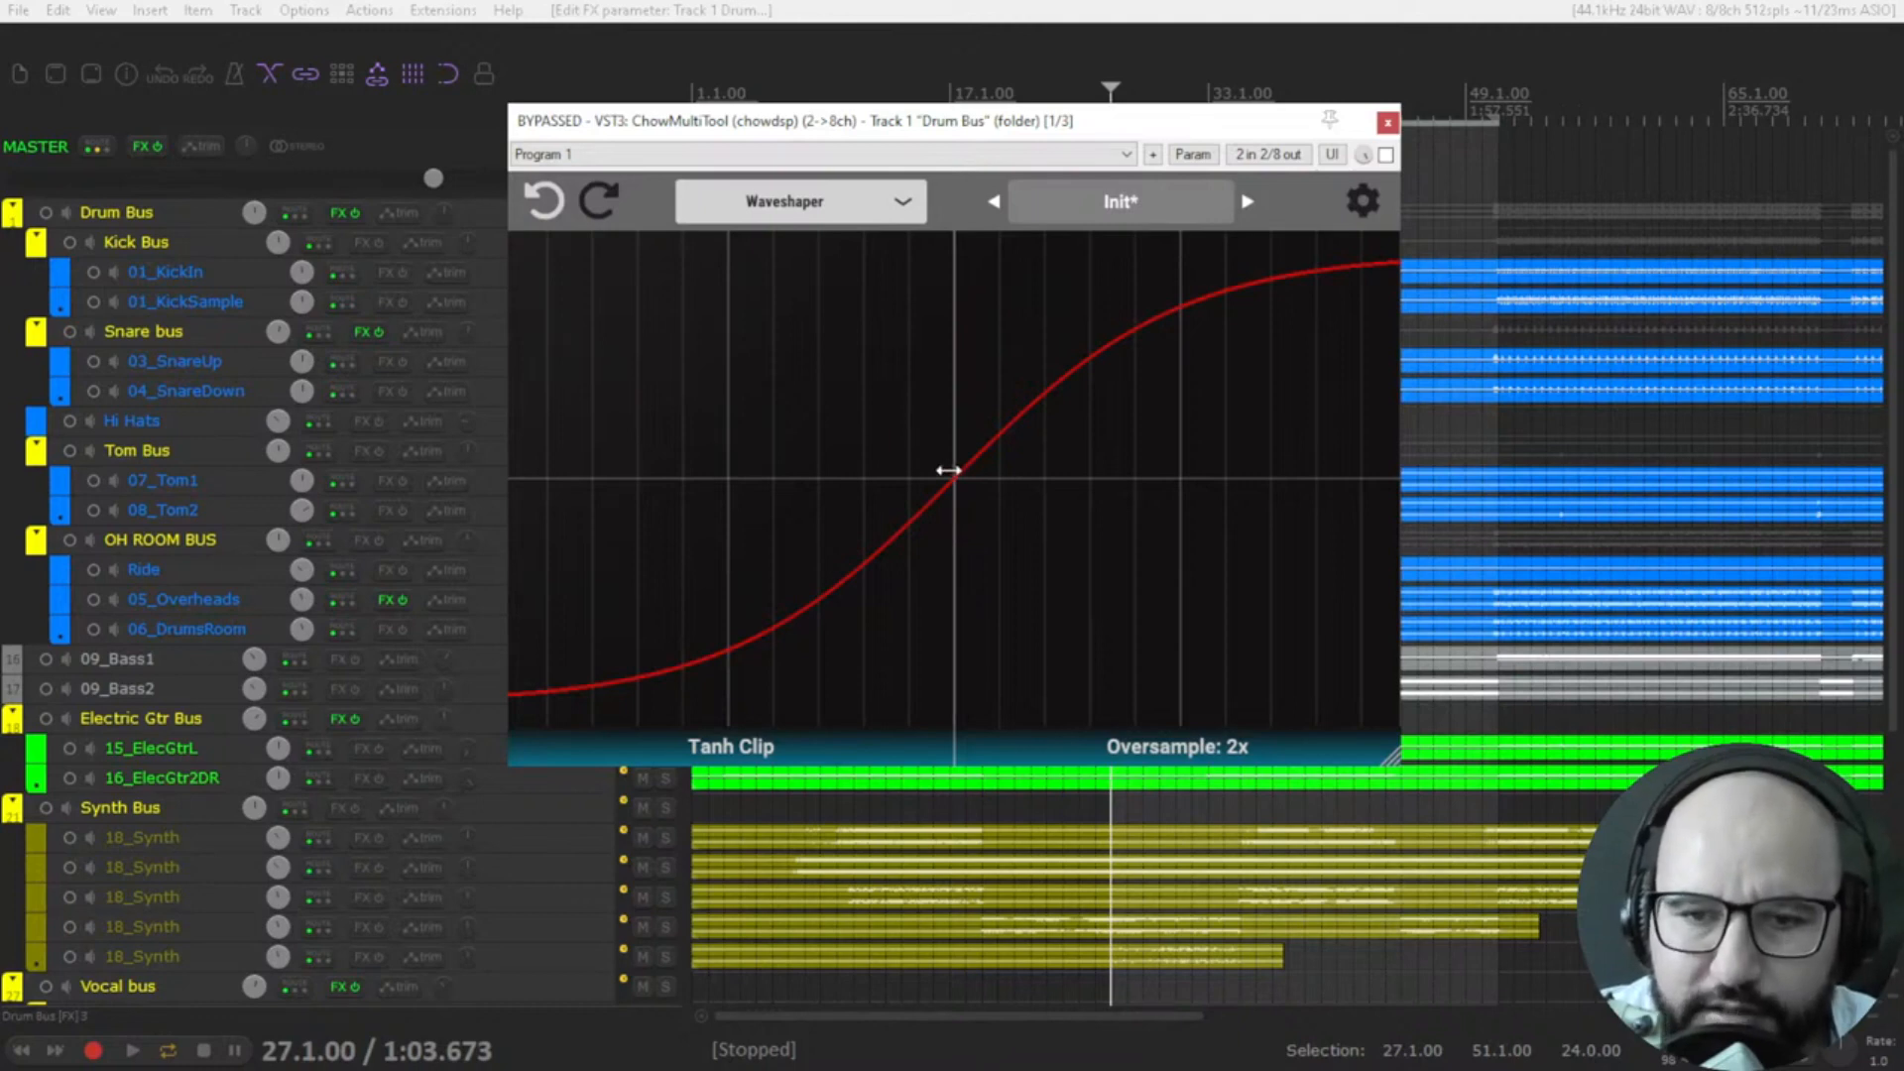
pyautogui.scroll(3, 948, 470)
pyautogui.scroll(2, 947, 470)
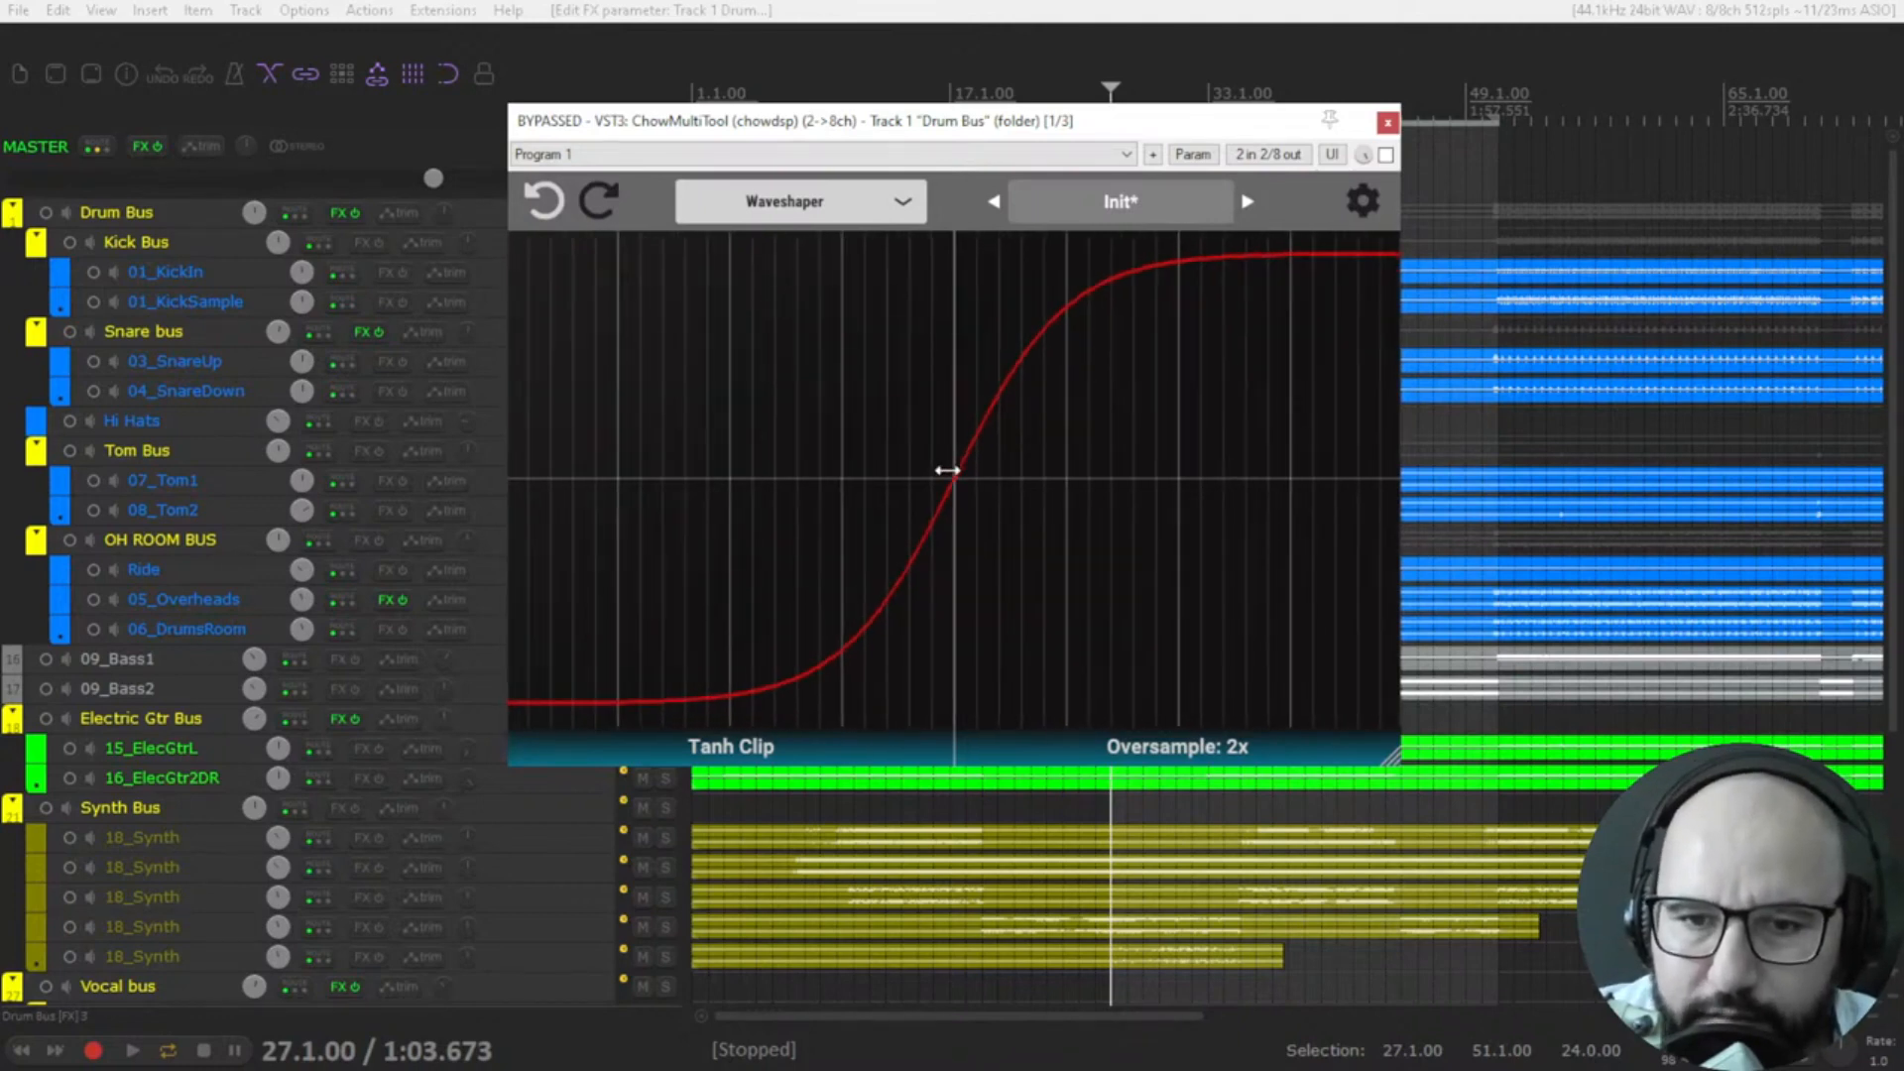
pyautogui.scroll(-3, 948, 476)
pyautogui.scroll(6, 949, 480)
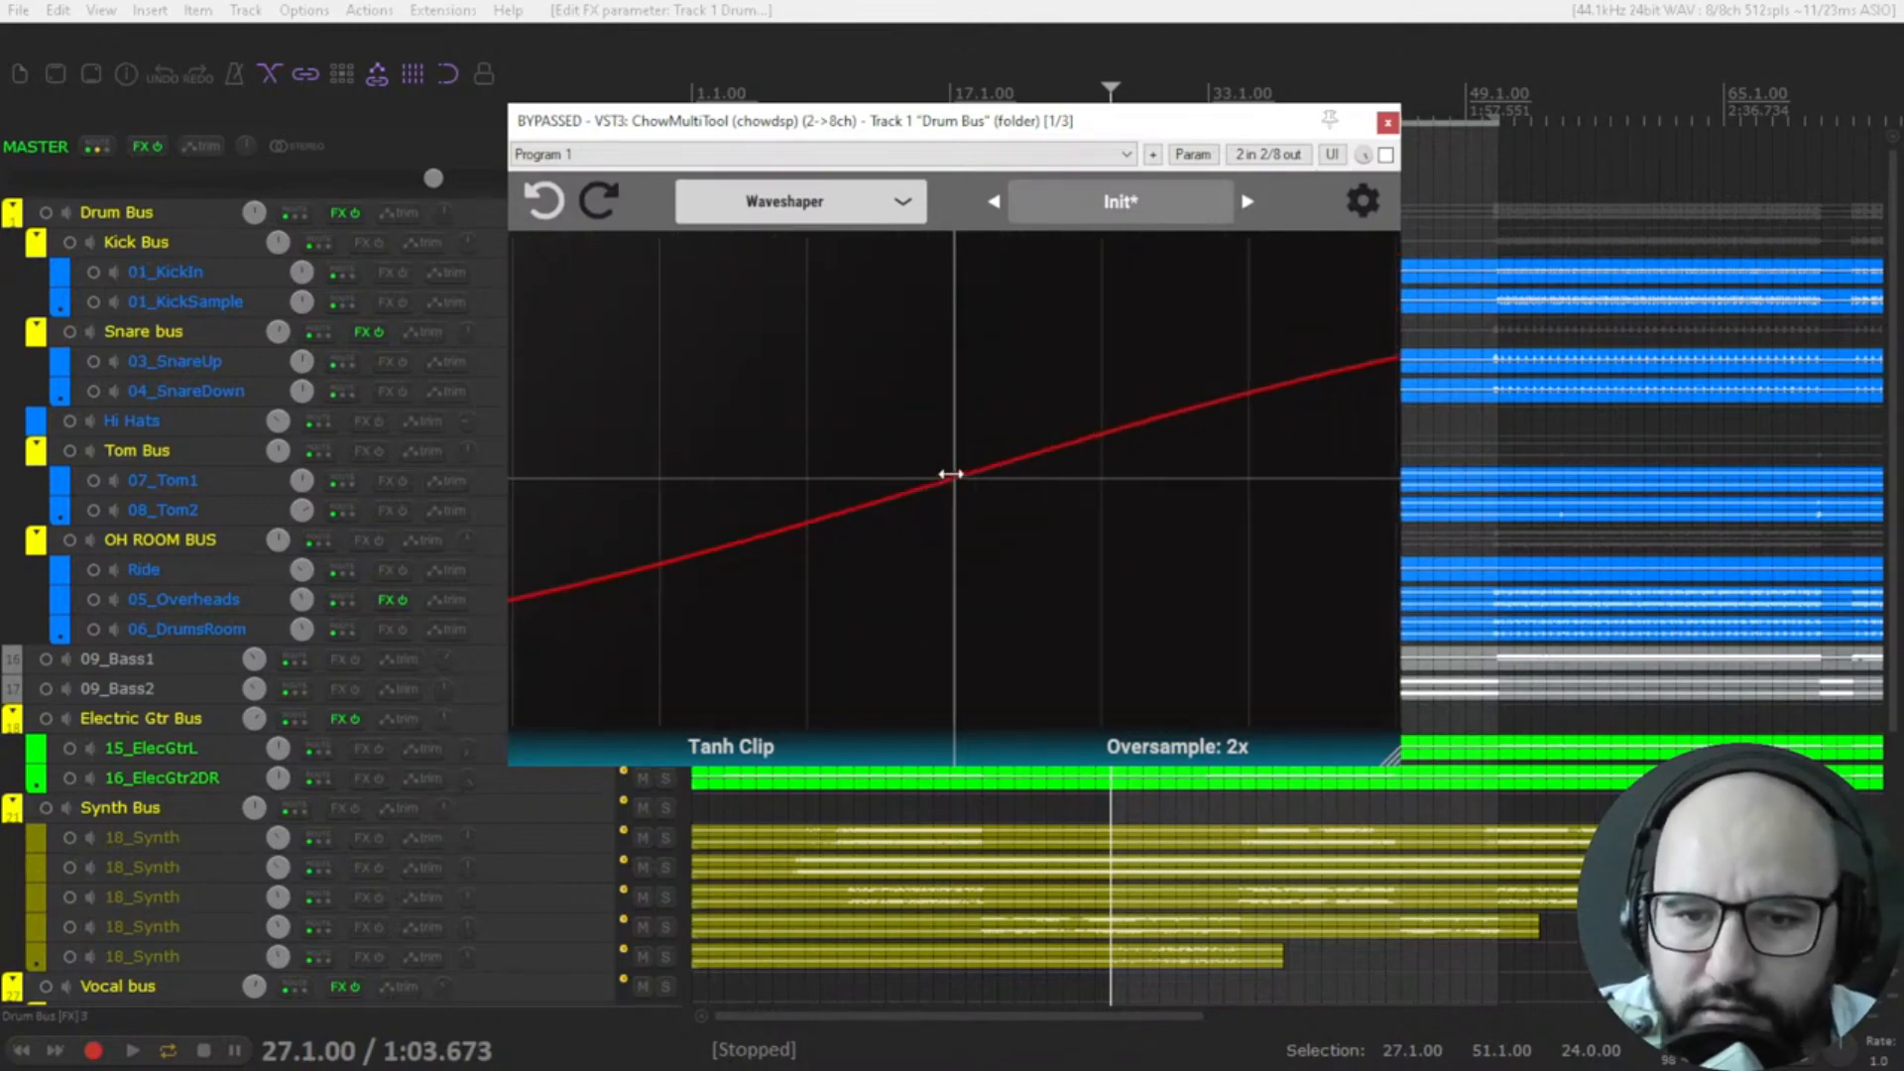
# Review the available waveshaper types, keep Tanh Clip, and steepen its clipping curve.
pyautogui.click(735, 754)
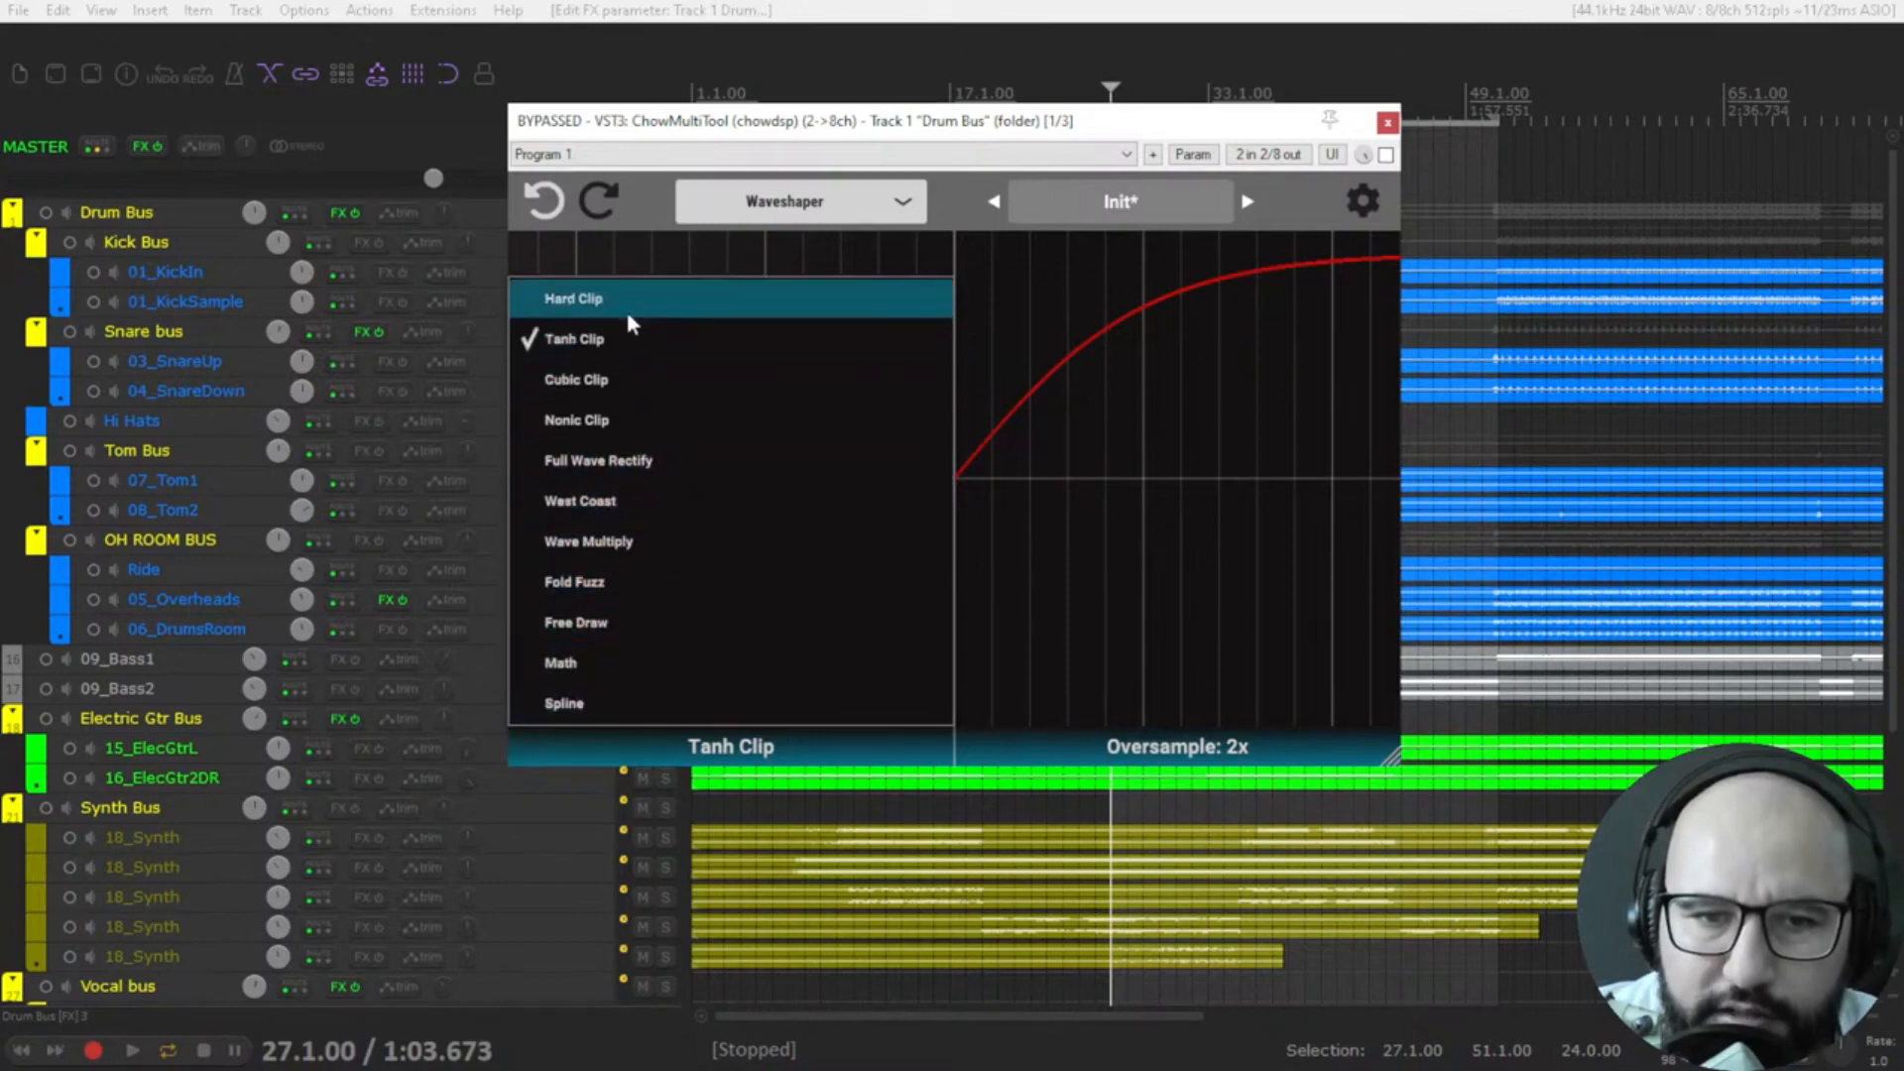
pyautogui.click(1092, 433)
pyautogui.scroll(-1, 1058, 452)
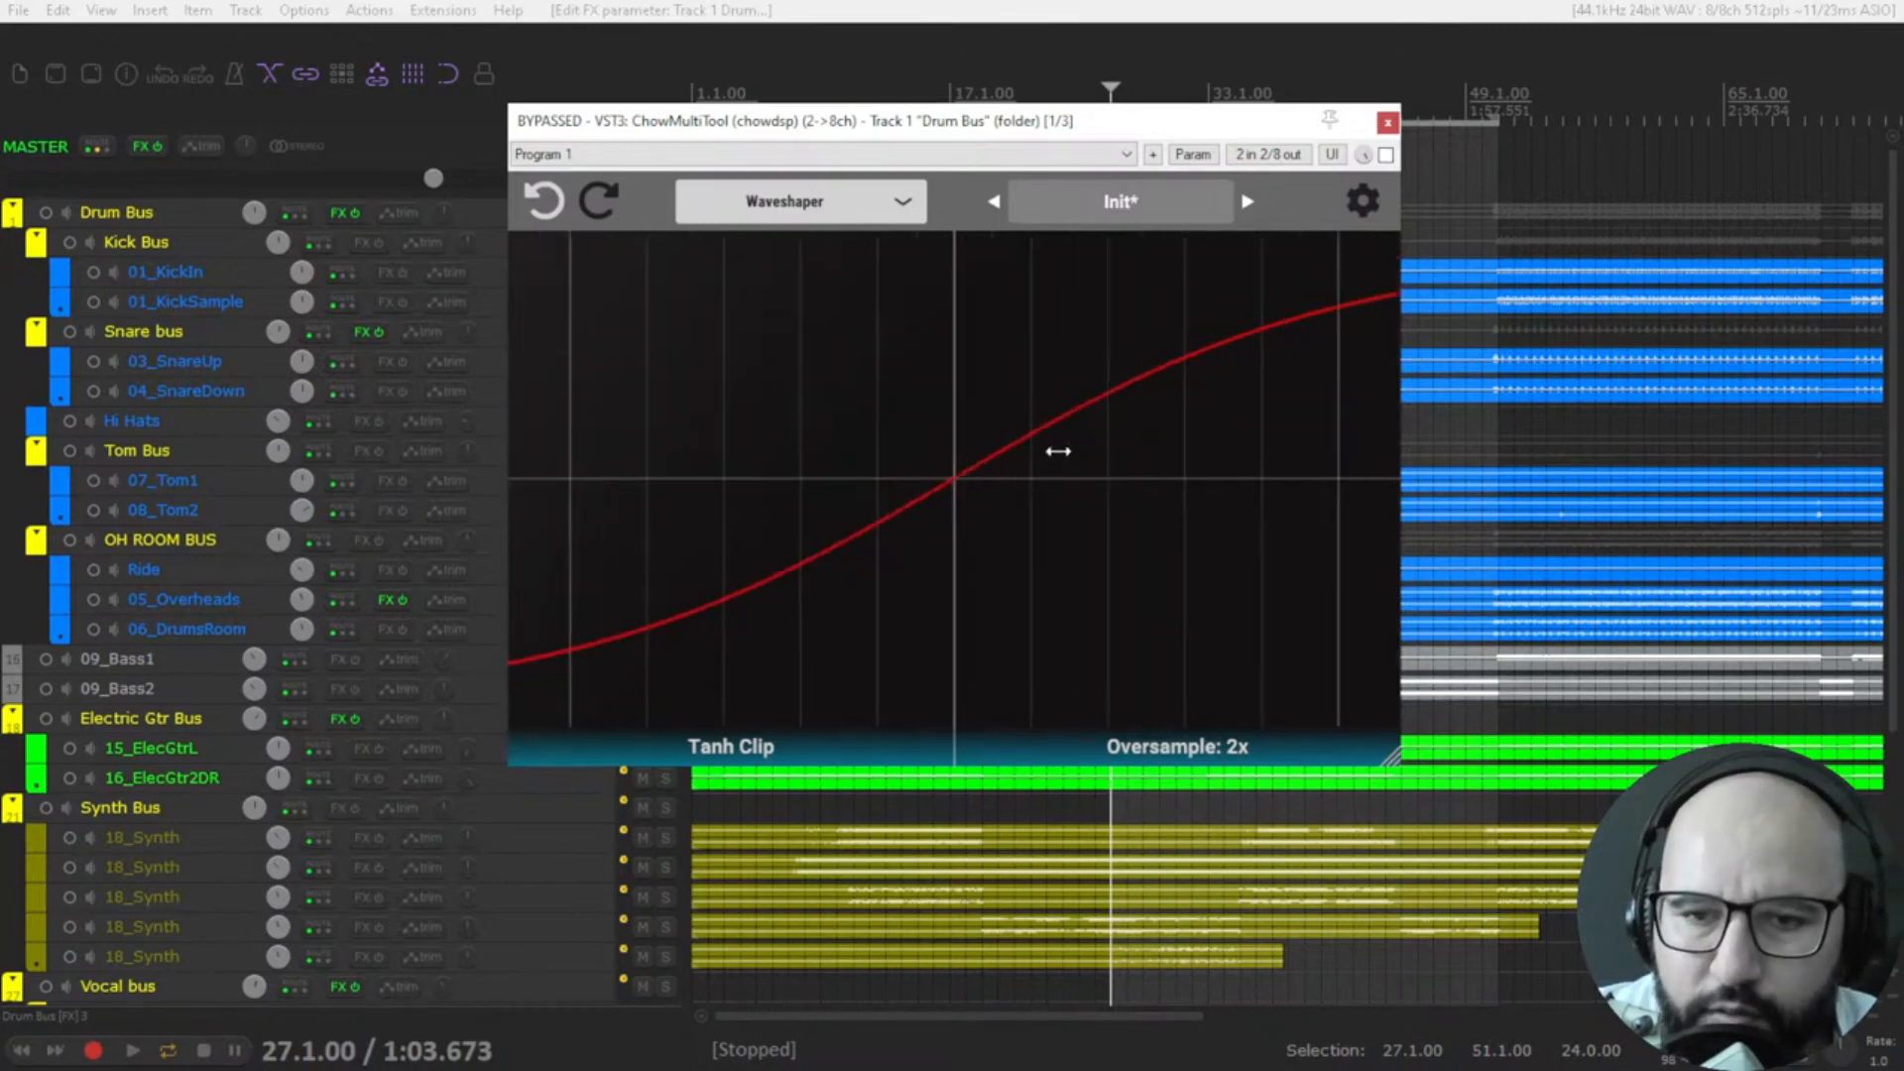
pyautogui.scroll(4, 1059, 451)
pyautogui.scroll(1, 1058, 452)
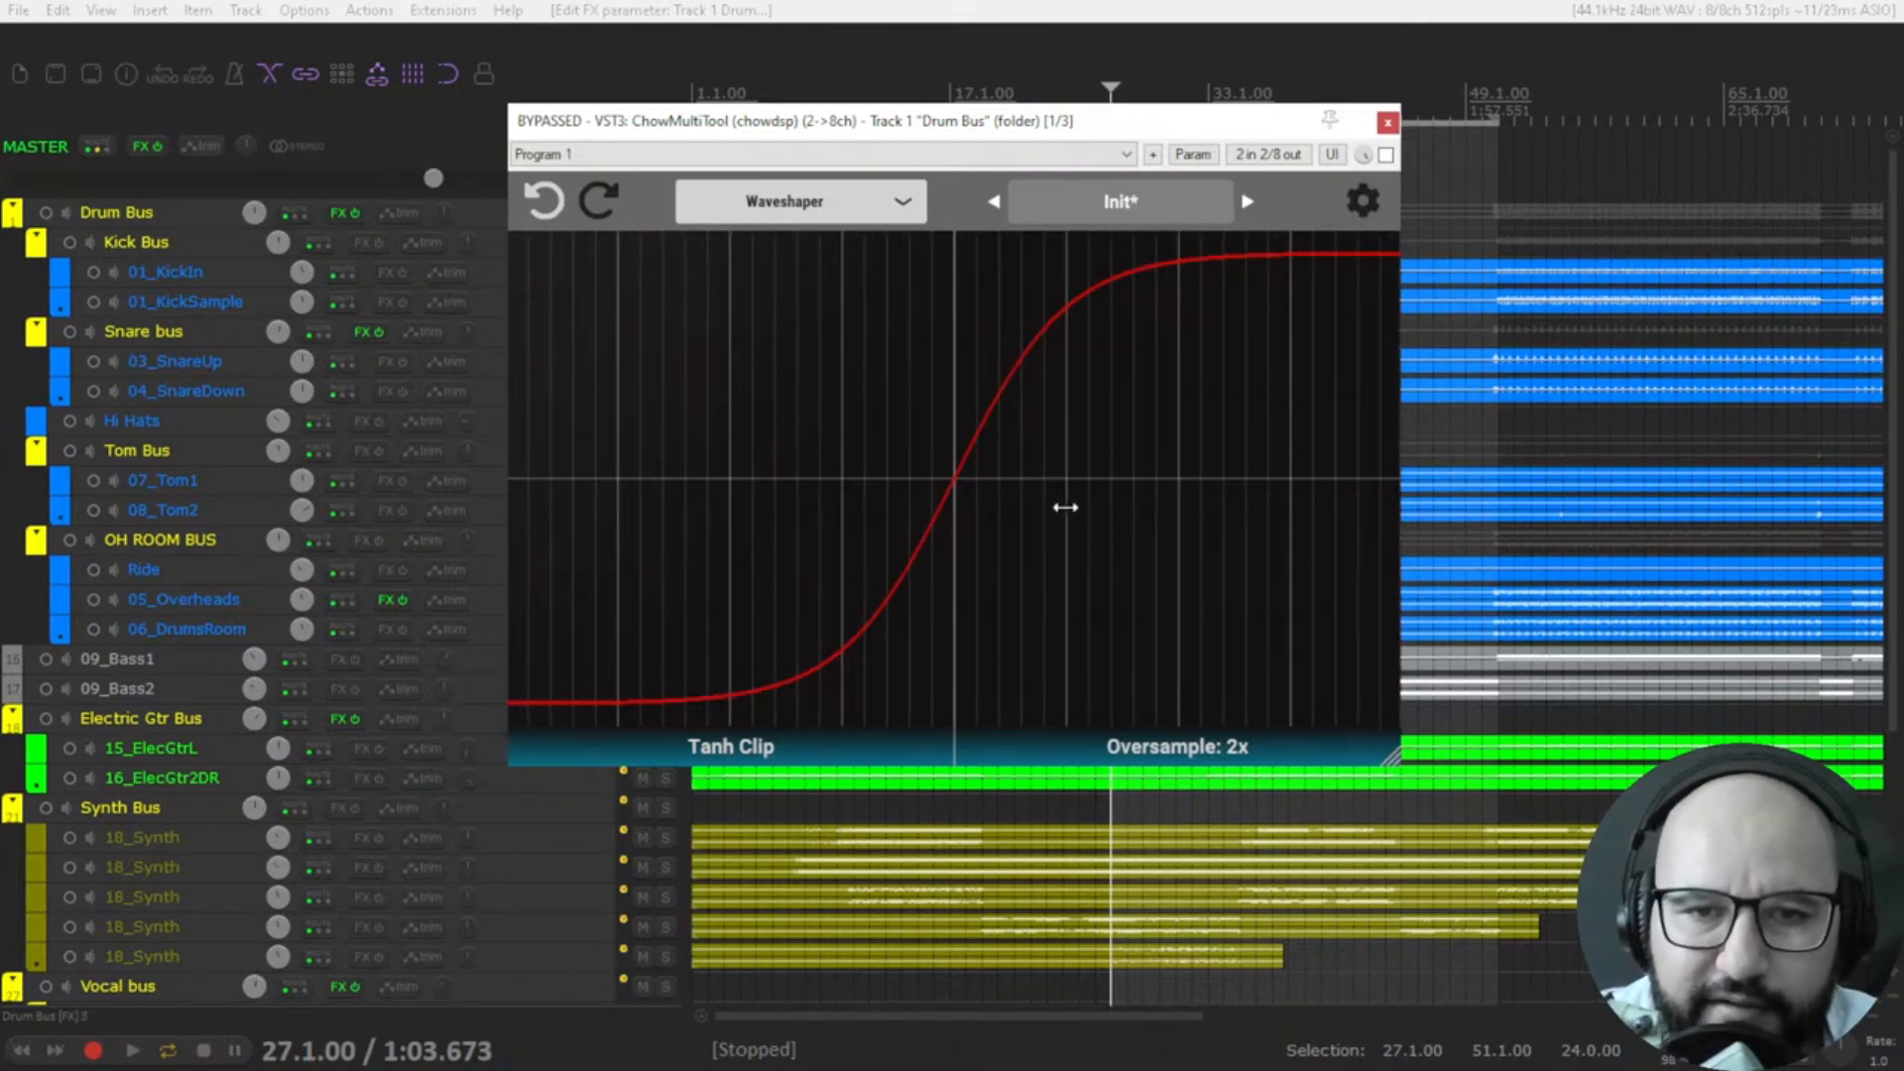
# Change the mode to Signal Generator and set the sine to about 912 Hz and -23 dB with the plugin briefly enabled.
pyautogui.click(798, 208)
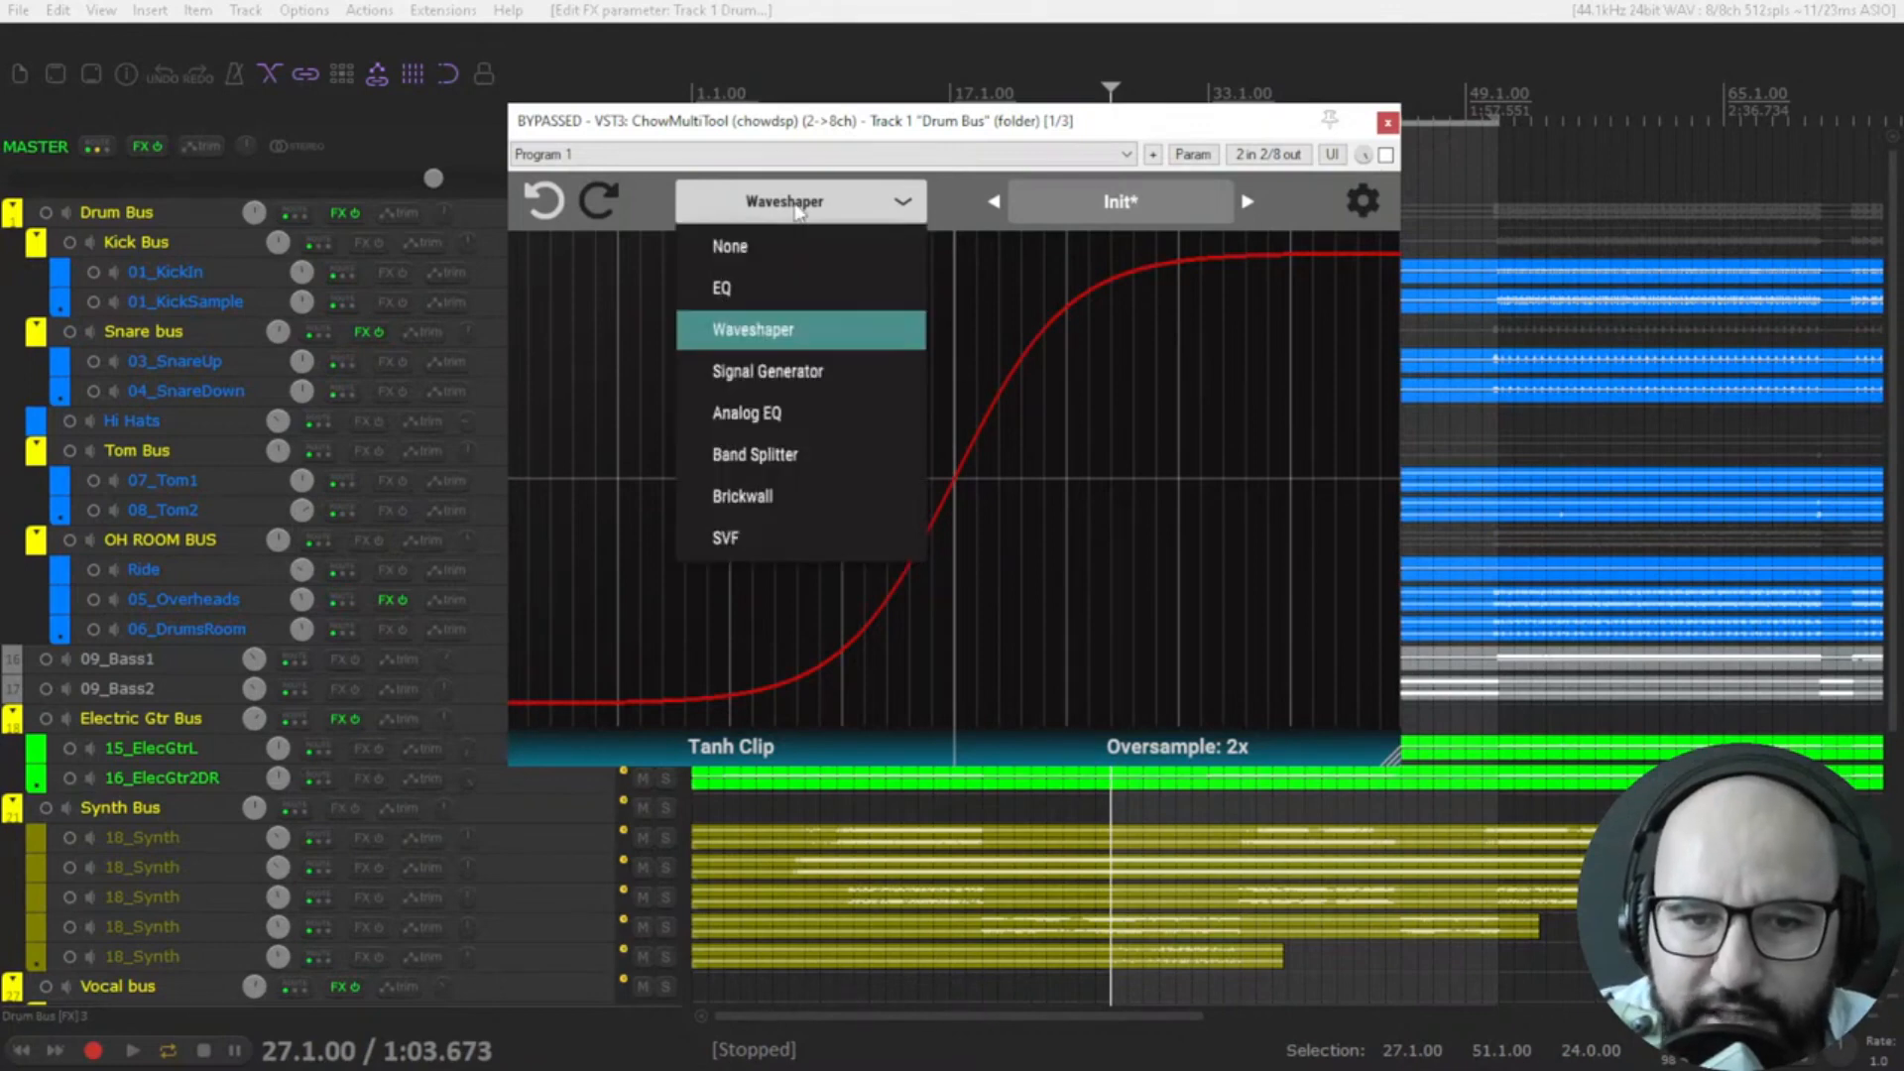
pyautogui.click(816, 375)
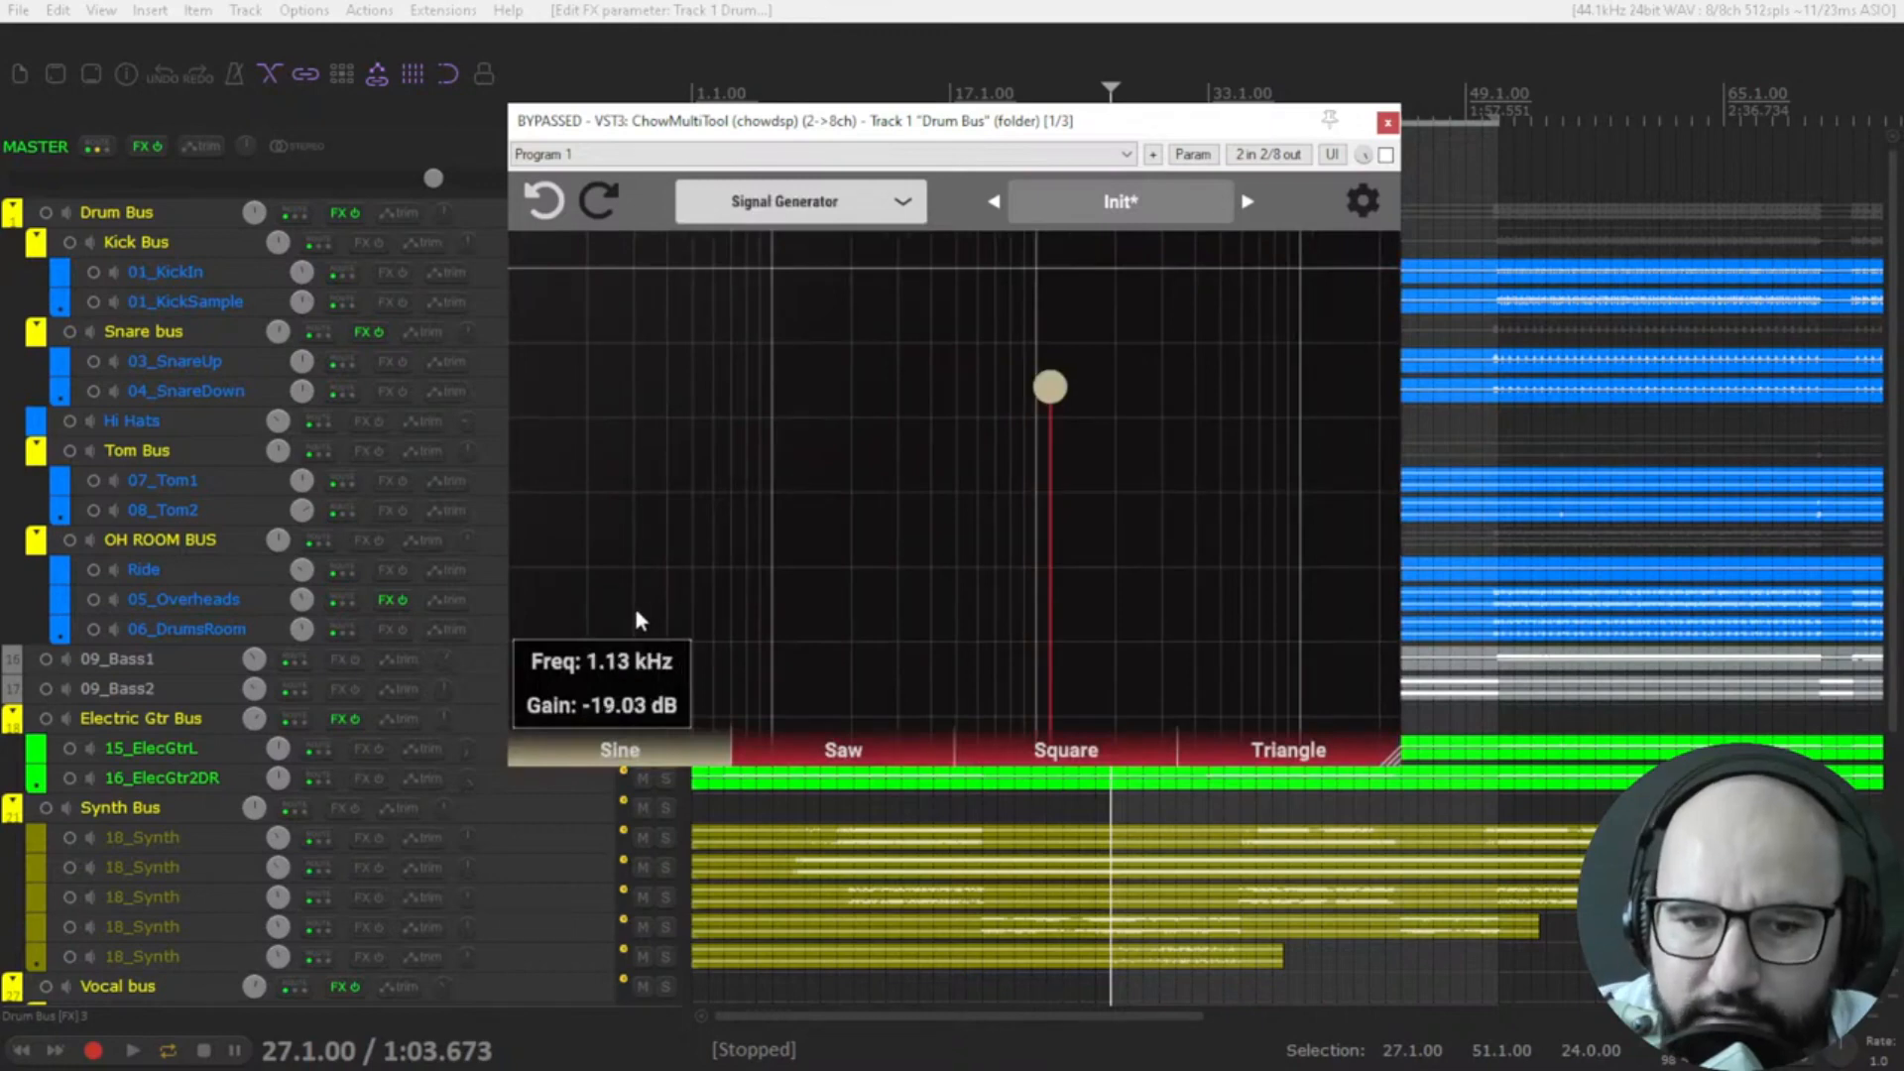
pyautogui.click(1386, 155)
pyautogui.moveTo(1044, 387); pyautogui.dragTo(1030, 425)
pyautogui.click(1386, 155)
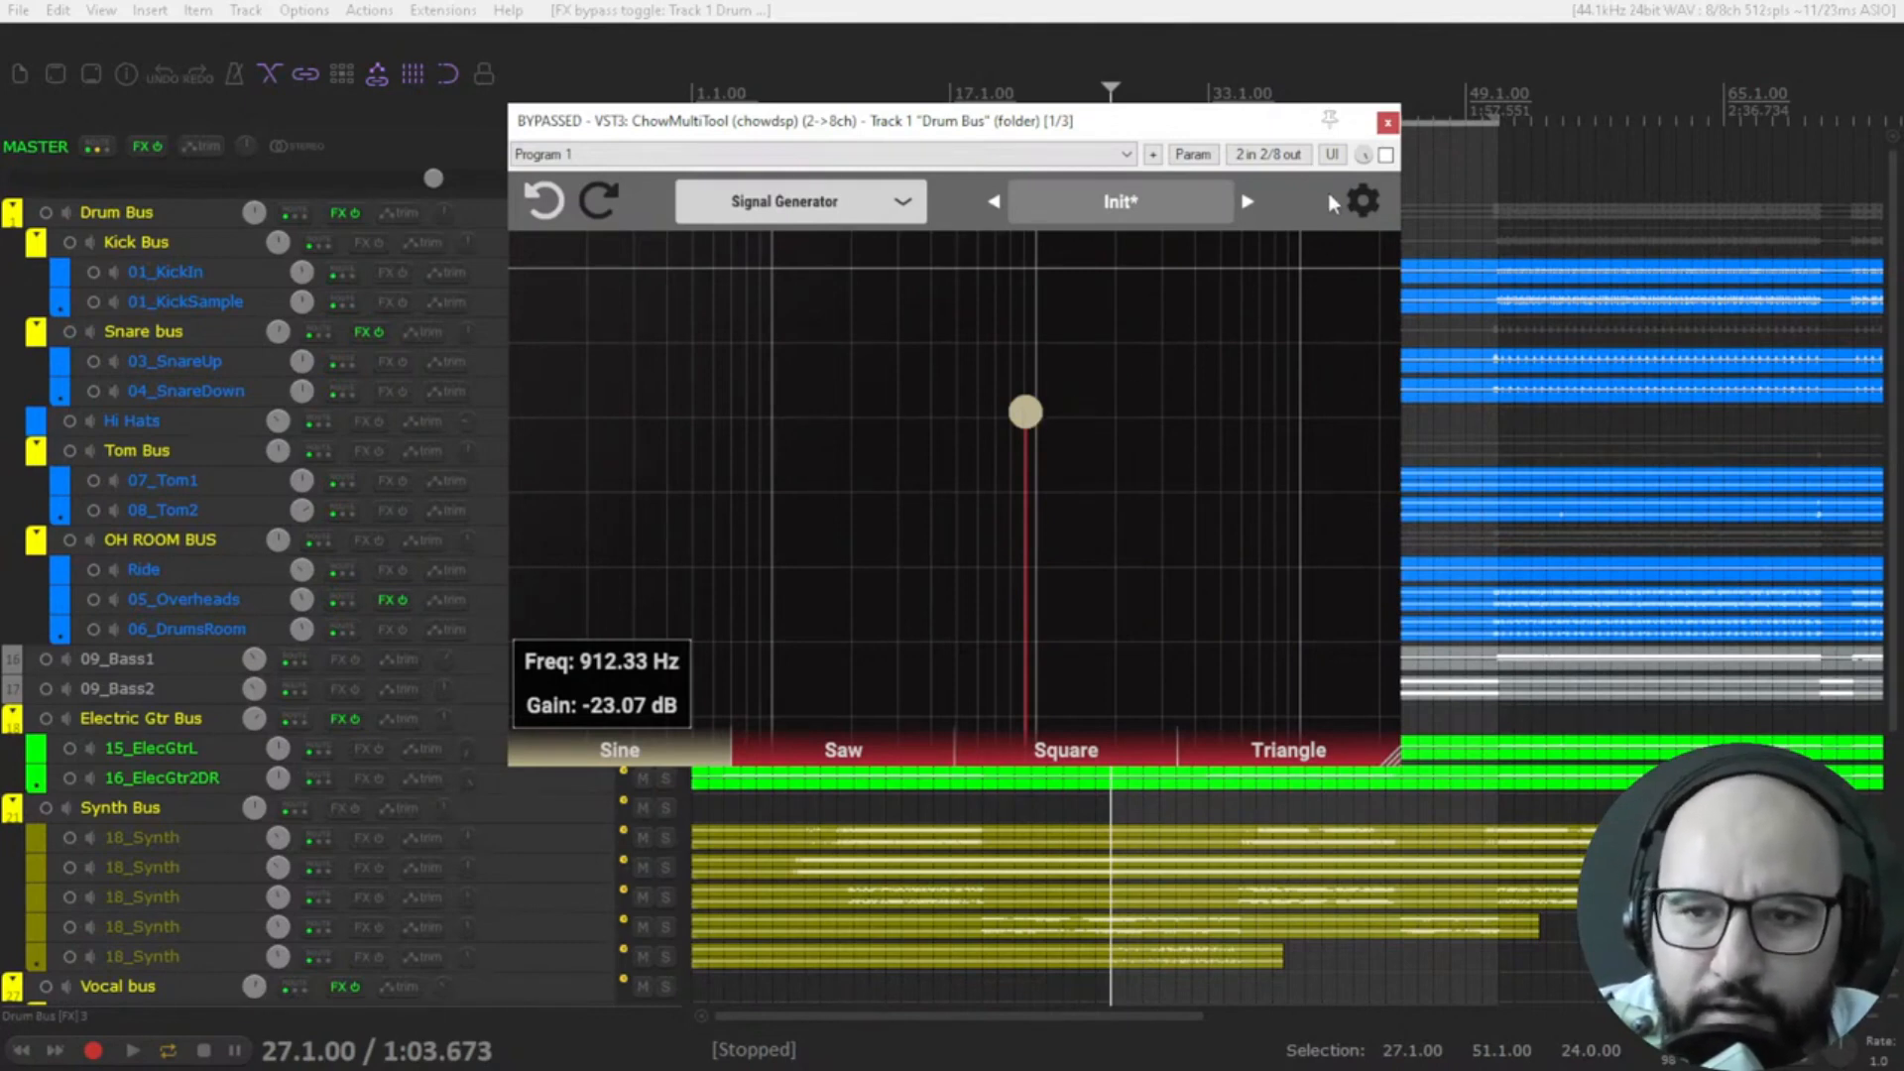
# Change the mode to Analog EQ, set Treble Boost to about 9 dB at 4.81 kHz, and lower the treble cut band.
pyautogui.click(833, 208)
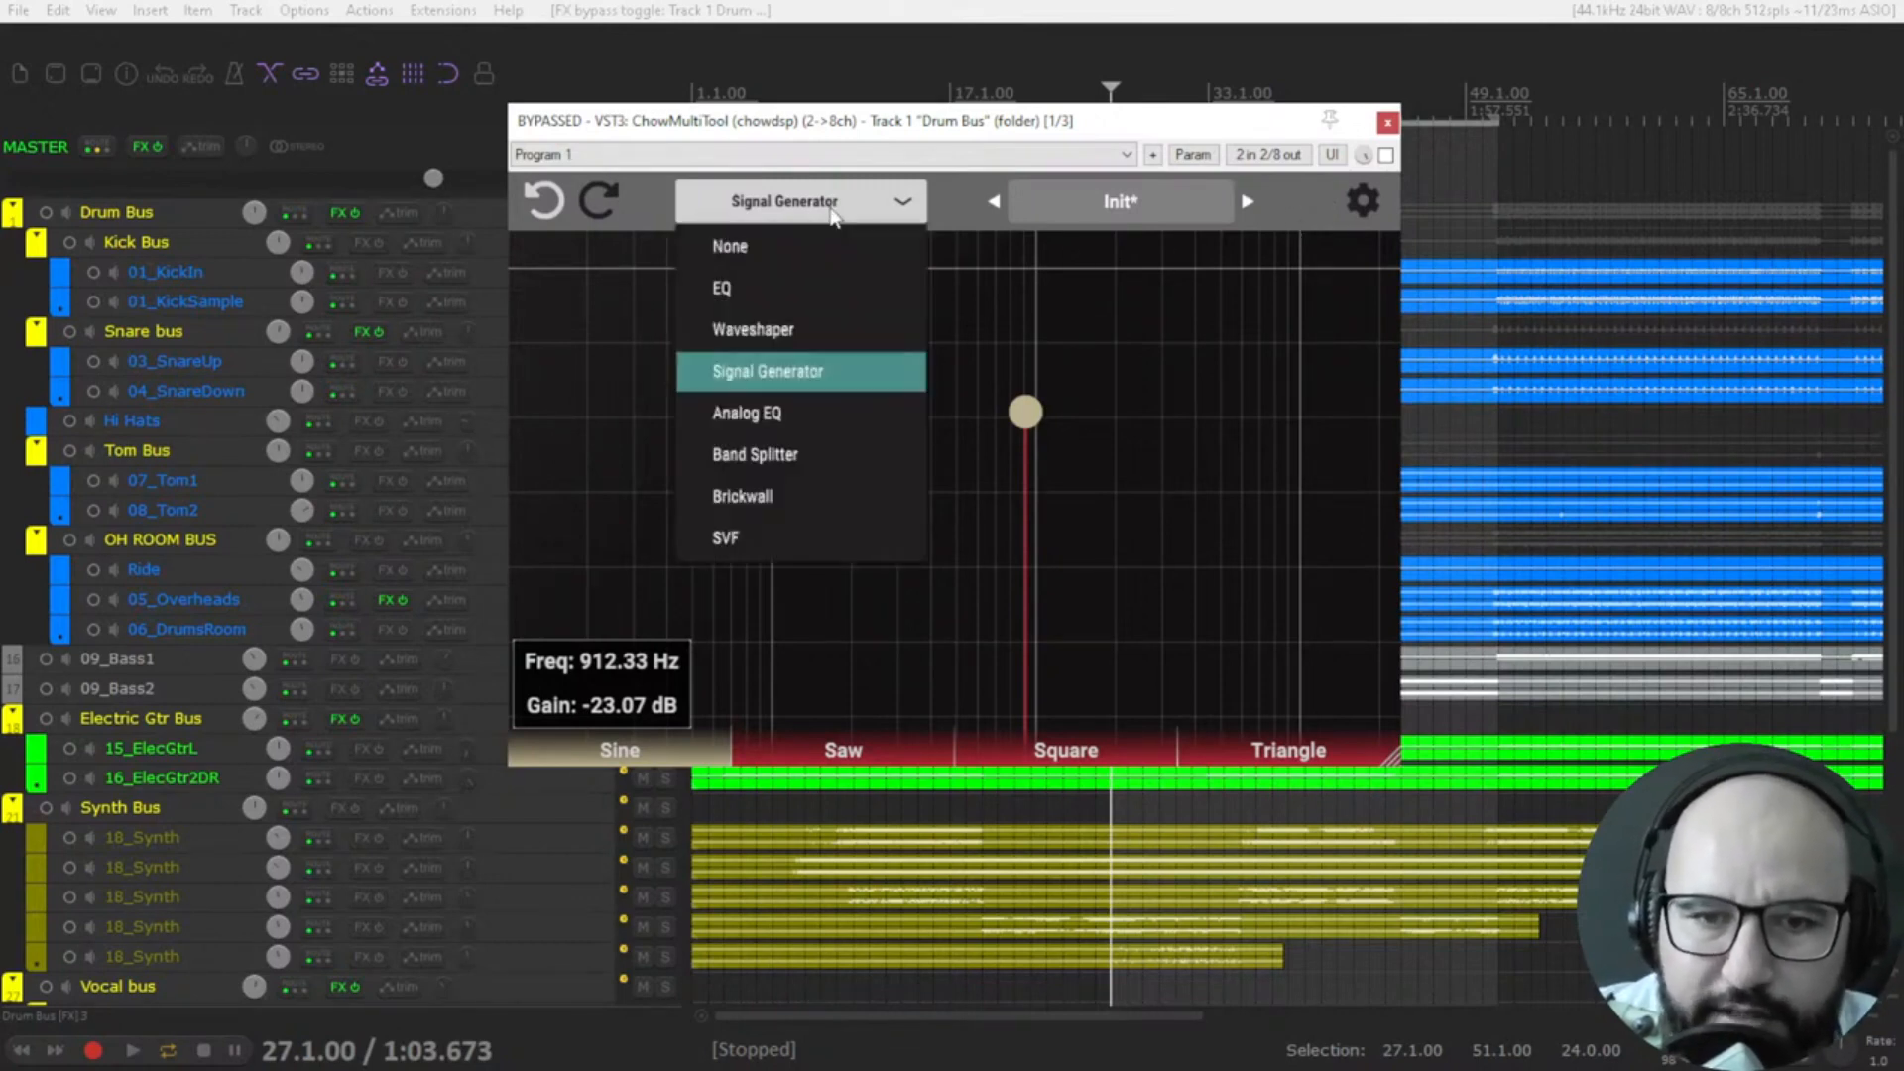
pyautogui.click(803, 411)
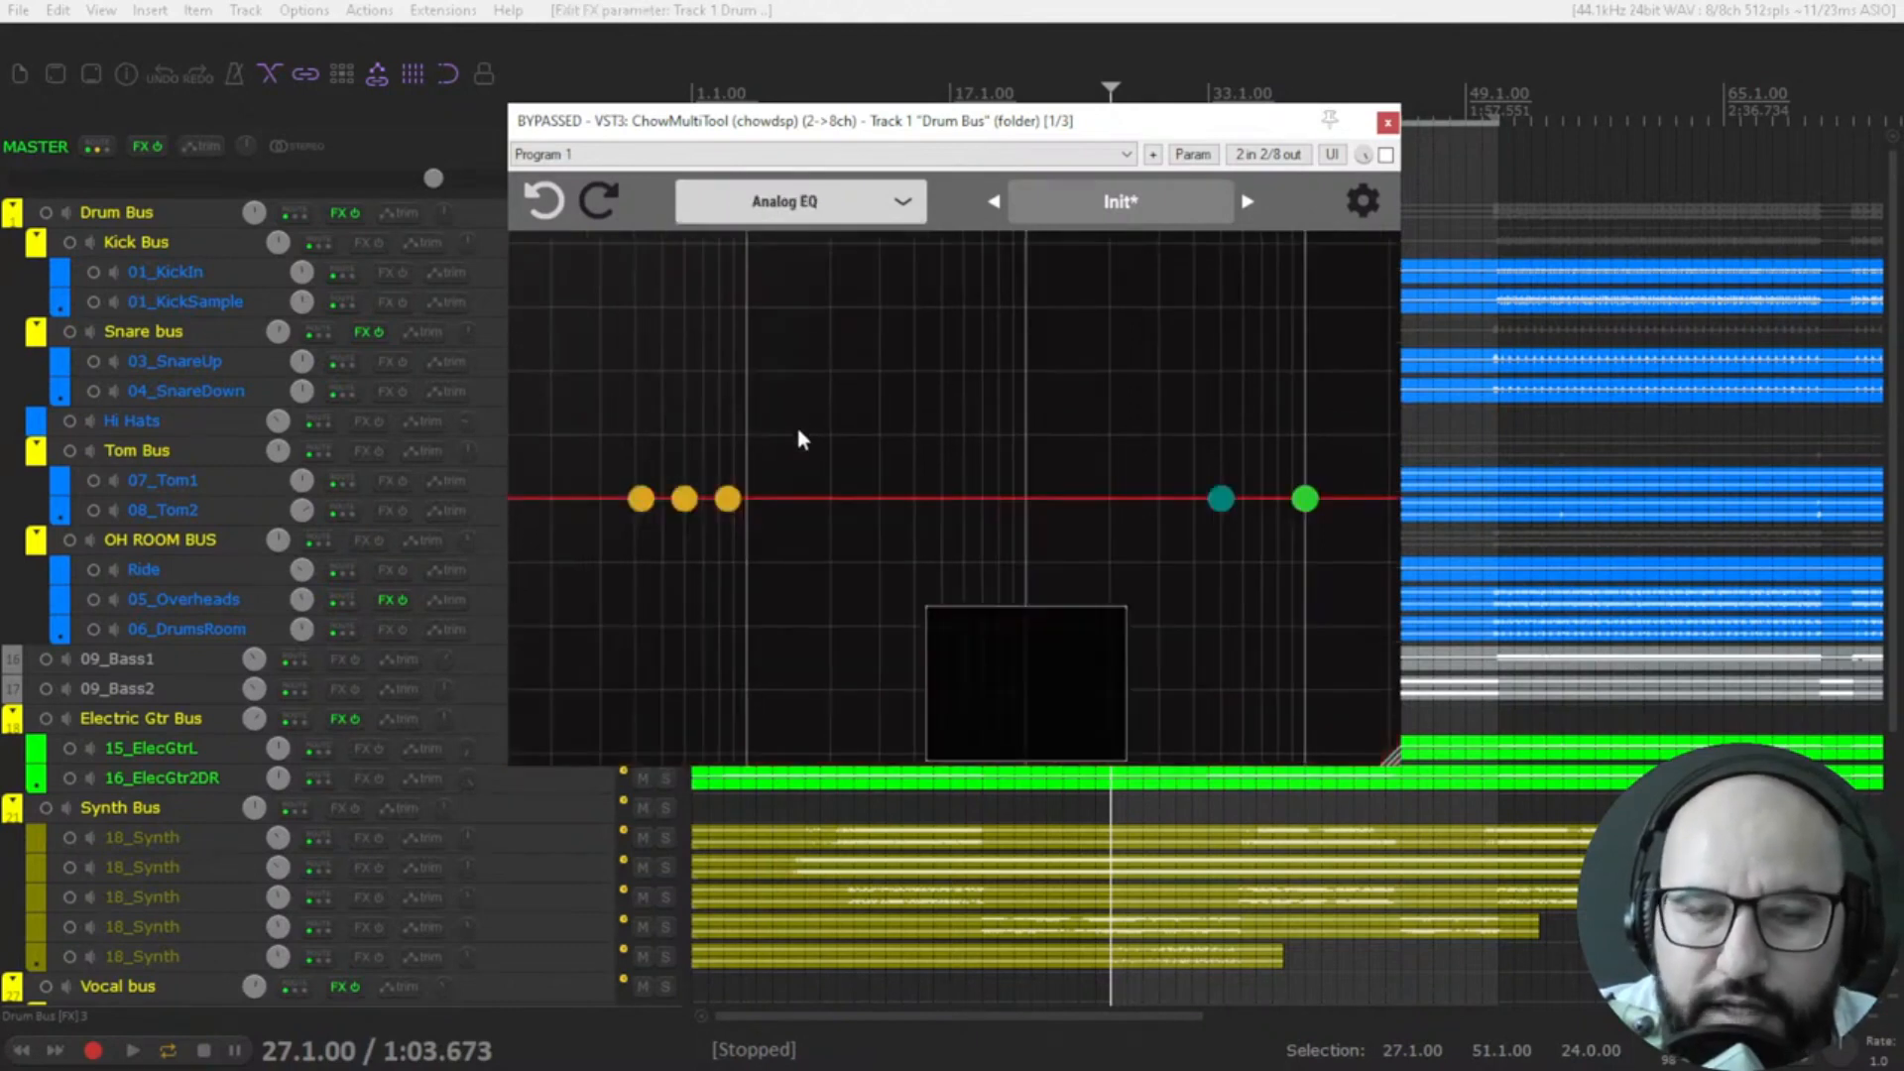
pyautogui.moveTo(1221, 499); pyautogui.dragTo(1224, 454)
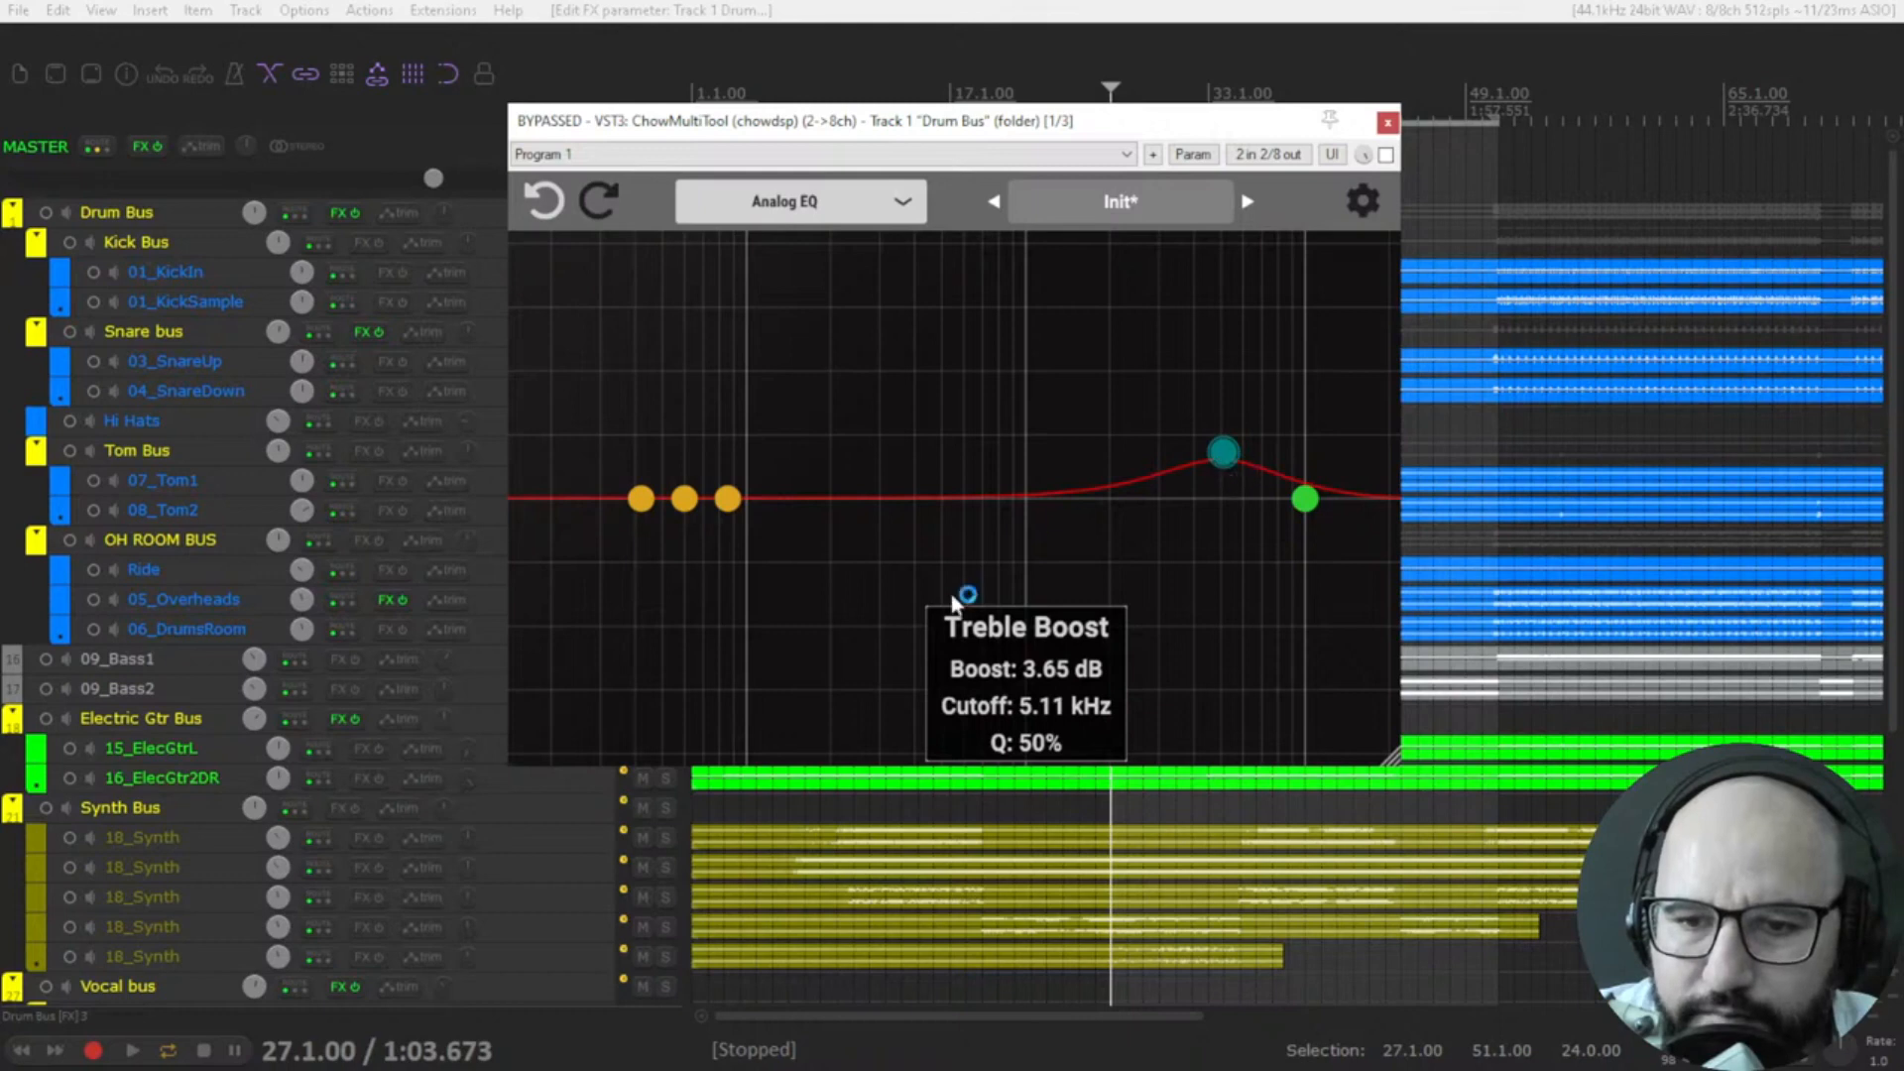
pyautogui.moveTo(1308, 500); pyautogui.dragTo(1313, 528)
pyautogui.moveTo(1226, 454)
pyautogui.mouseDown()
pyautogui.moveTo(1233, 395)
pyautogui.moveTo(1195, 409)
pyautogui.moveTo(1212, 425)
pyautogui.mouseUp()
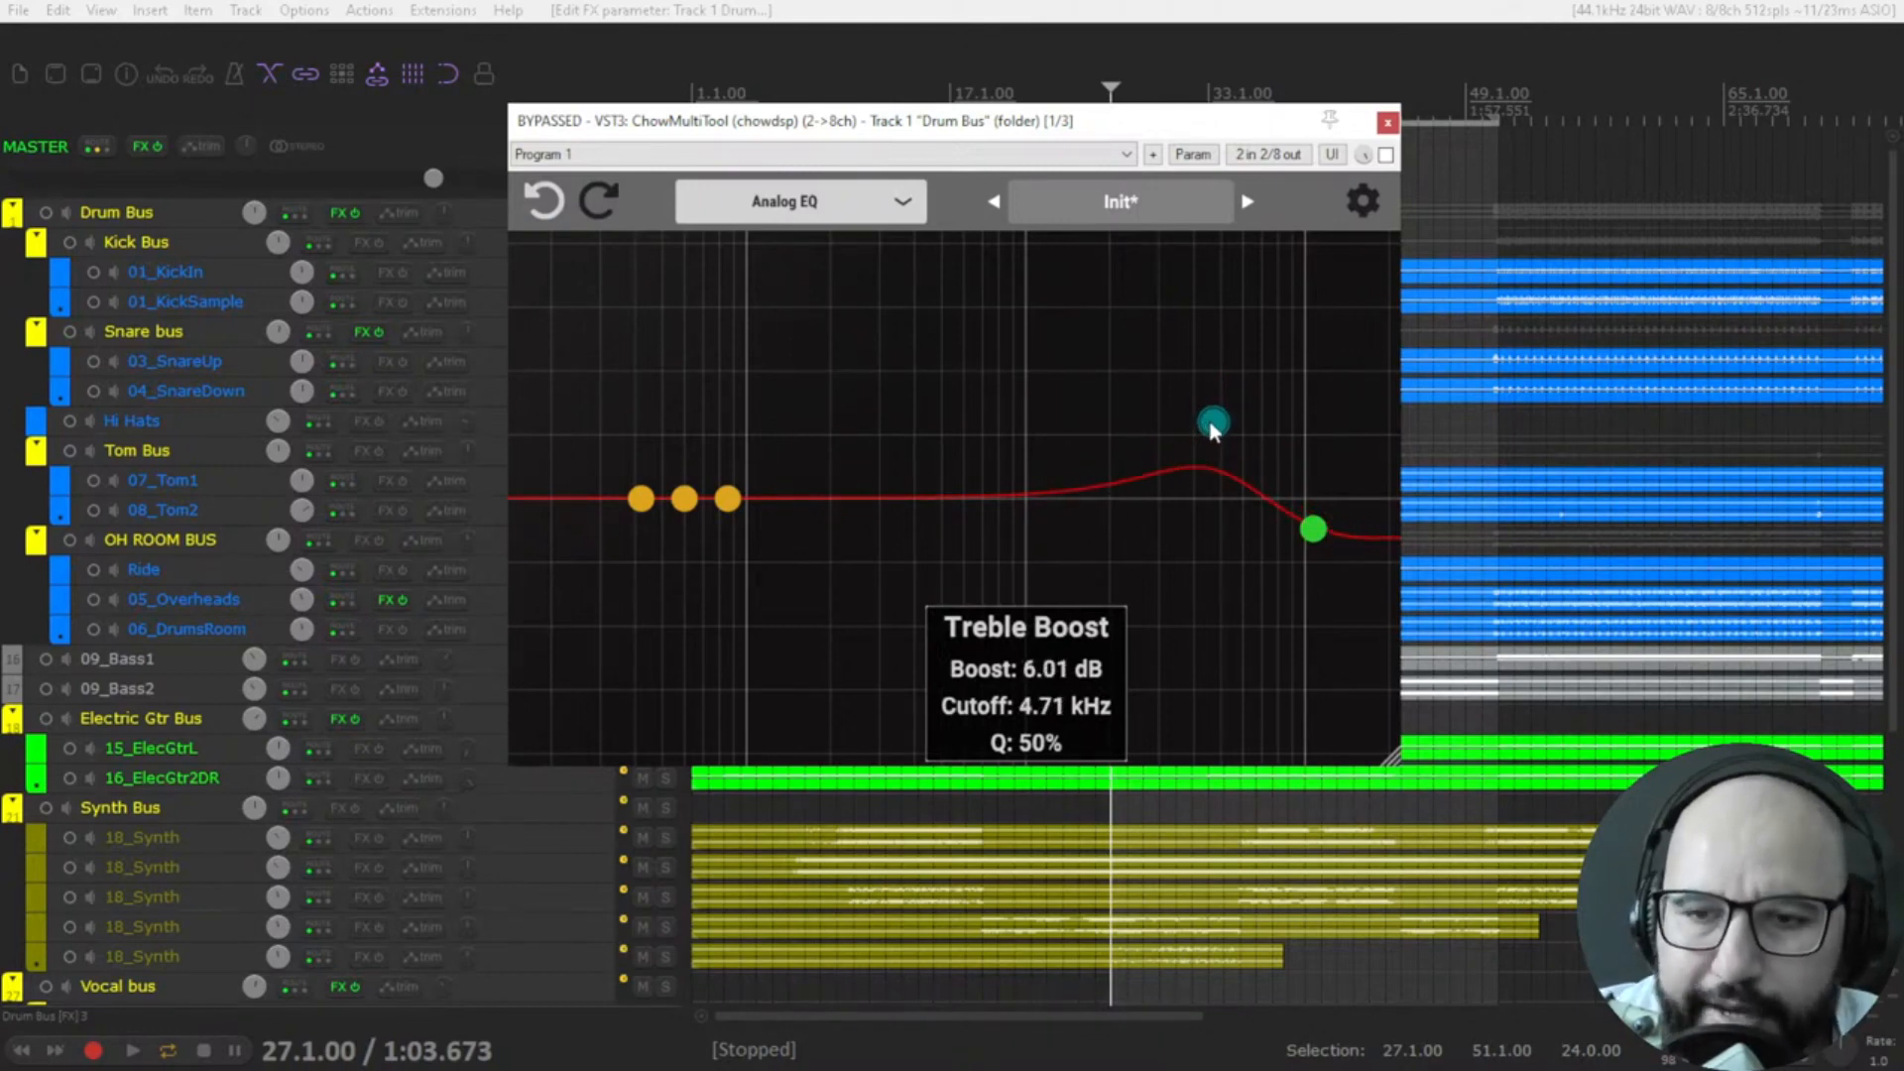
pyautogui.moveTo(1210, 428); pyautogui.dragTo(1181, 384)
pyautogui.moveTo(1303, 535); pyautogui.dragTo(1307, 576)
pyautogui.moveTo(1176, 381); pyautogui.dragTo(1210, 395)
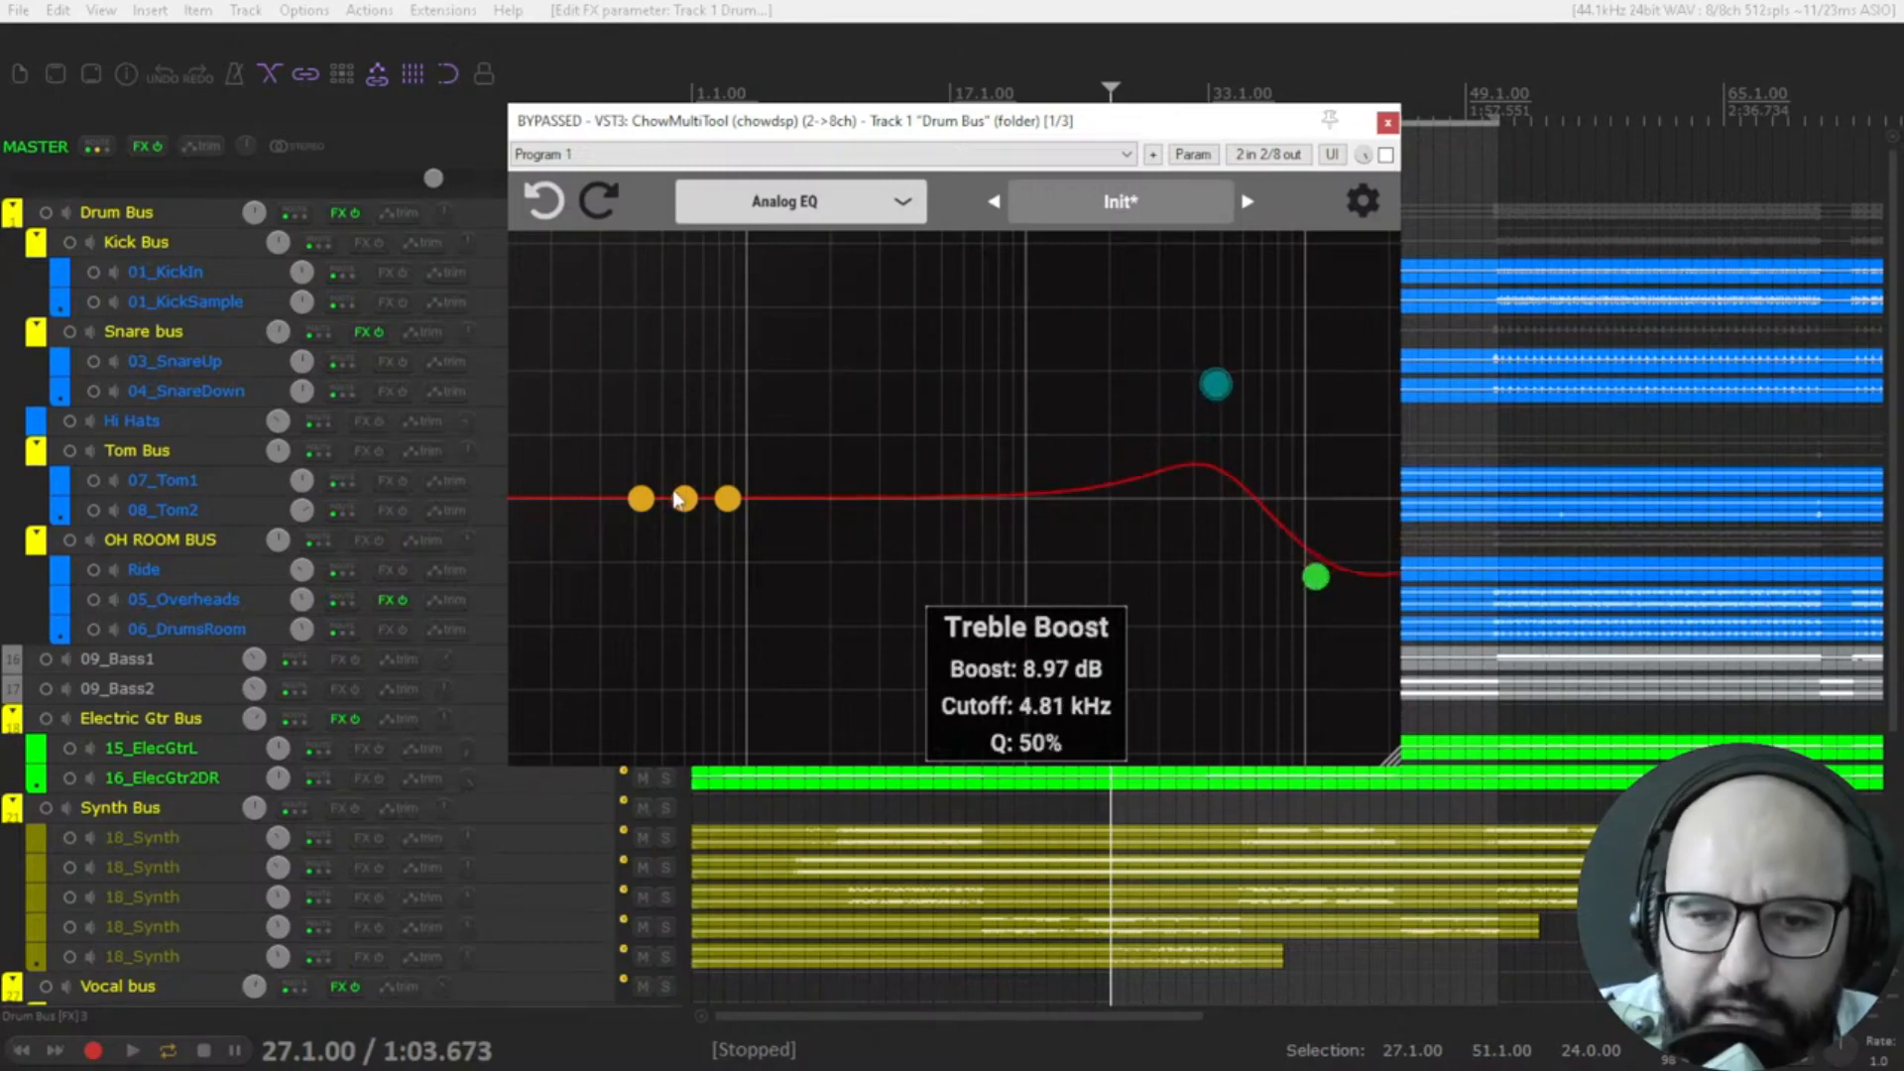
# Set the Analog EQ's Bass boost to about 8 dB at about 51 Hz and its Bass cut to about -10 dB.
pyautogui.moveTo(685, 500); pyautogui.dragTo(641, 396)
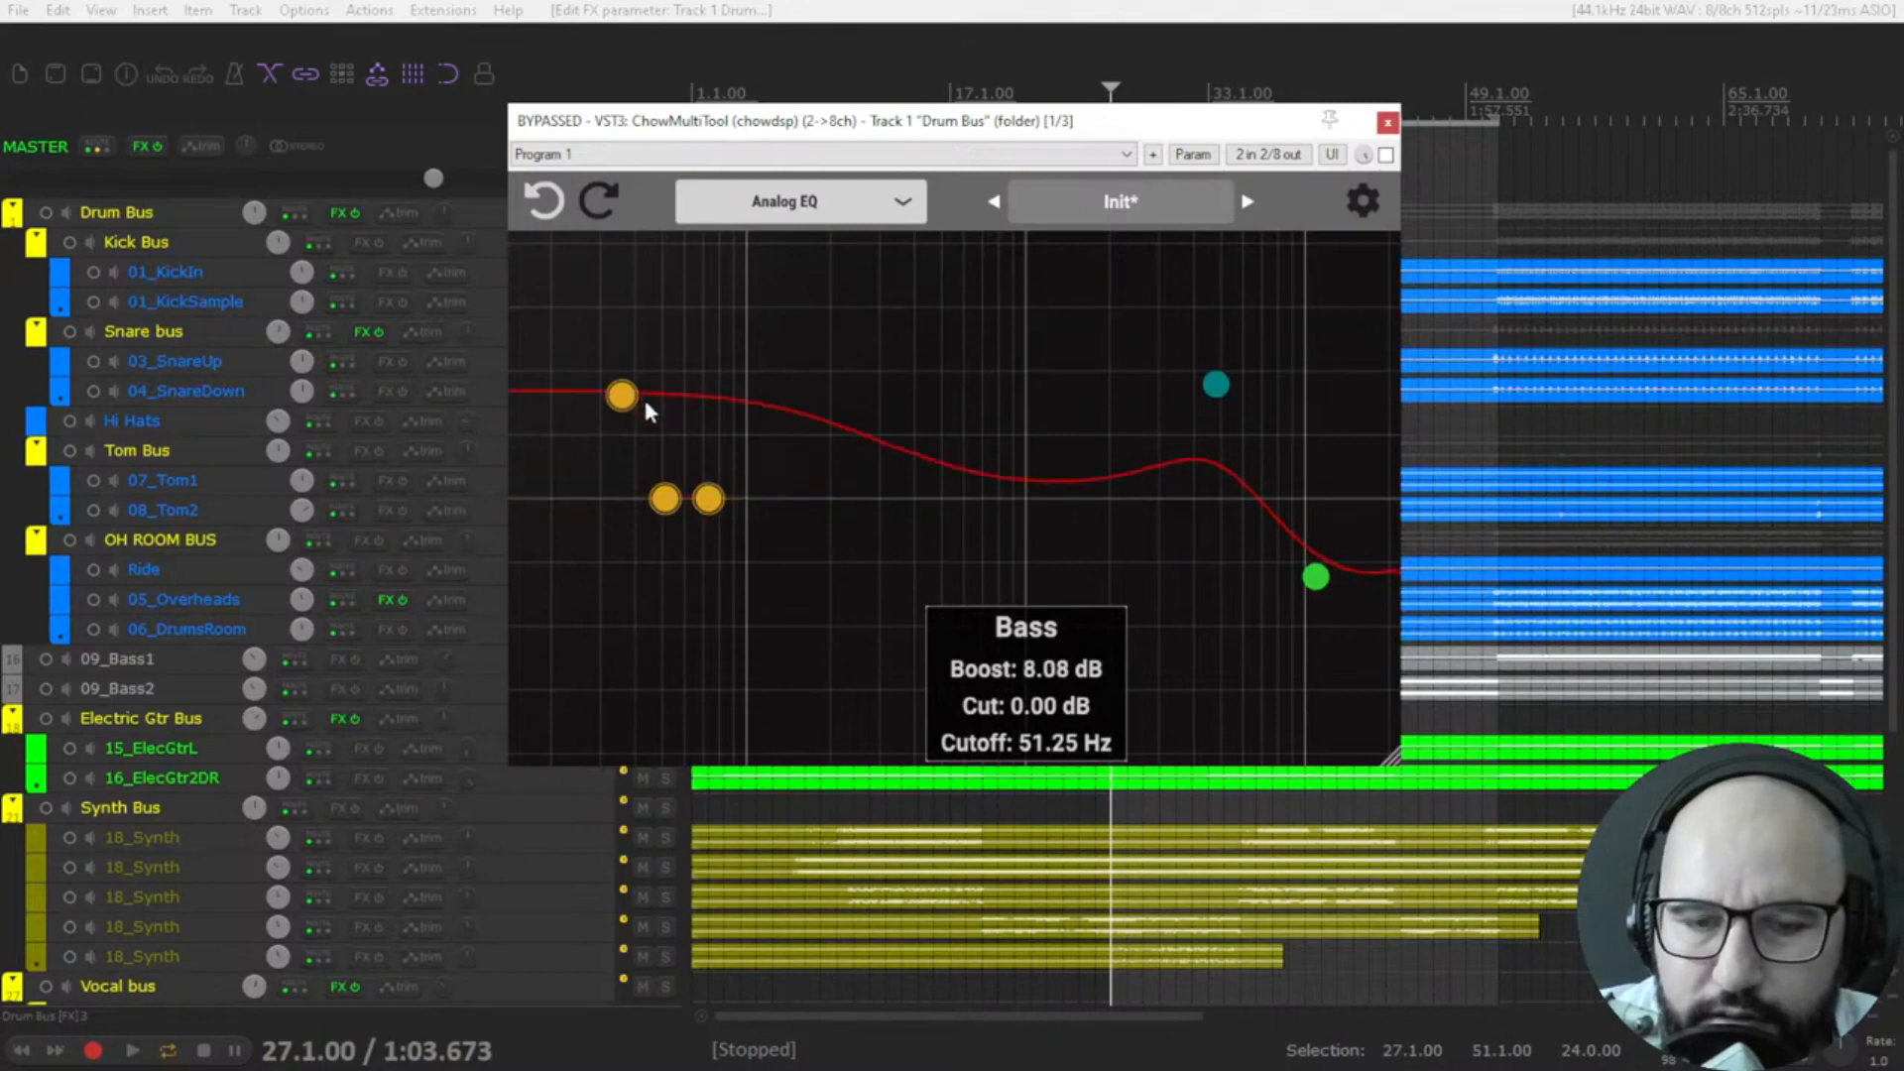
pyautogui.moveTo(710, 501); pyautogui.dragTo(704, 636)
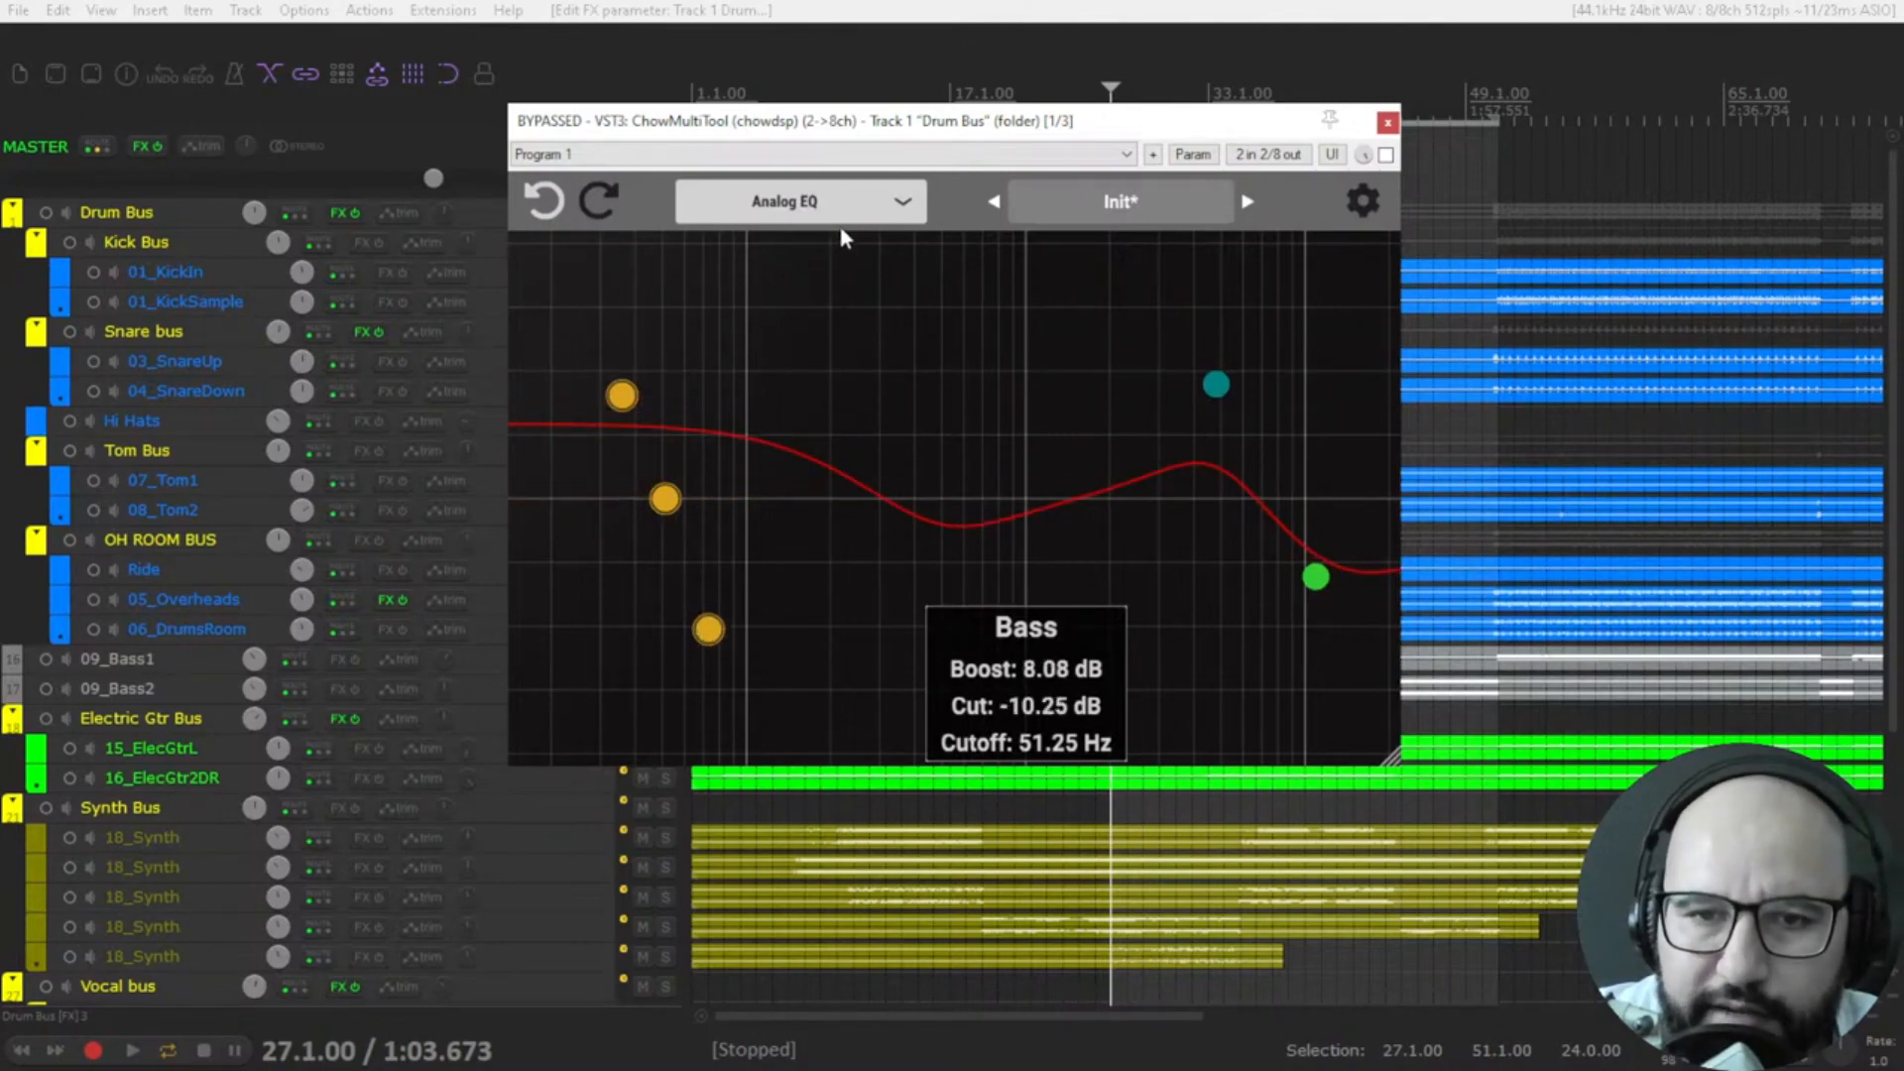
# Change the plugin mode to Band Splitter.
pyautogui.click(801, 204)
pyautogui.click(797, 453)
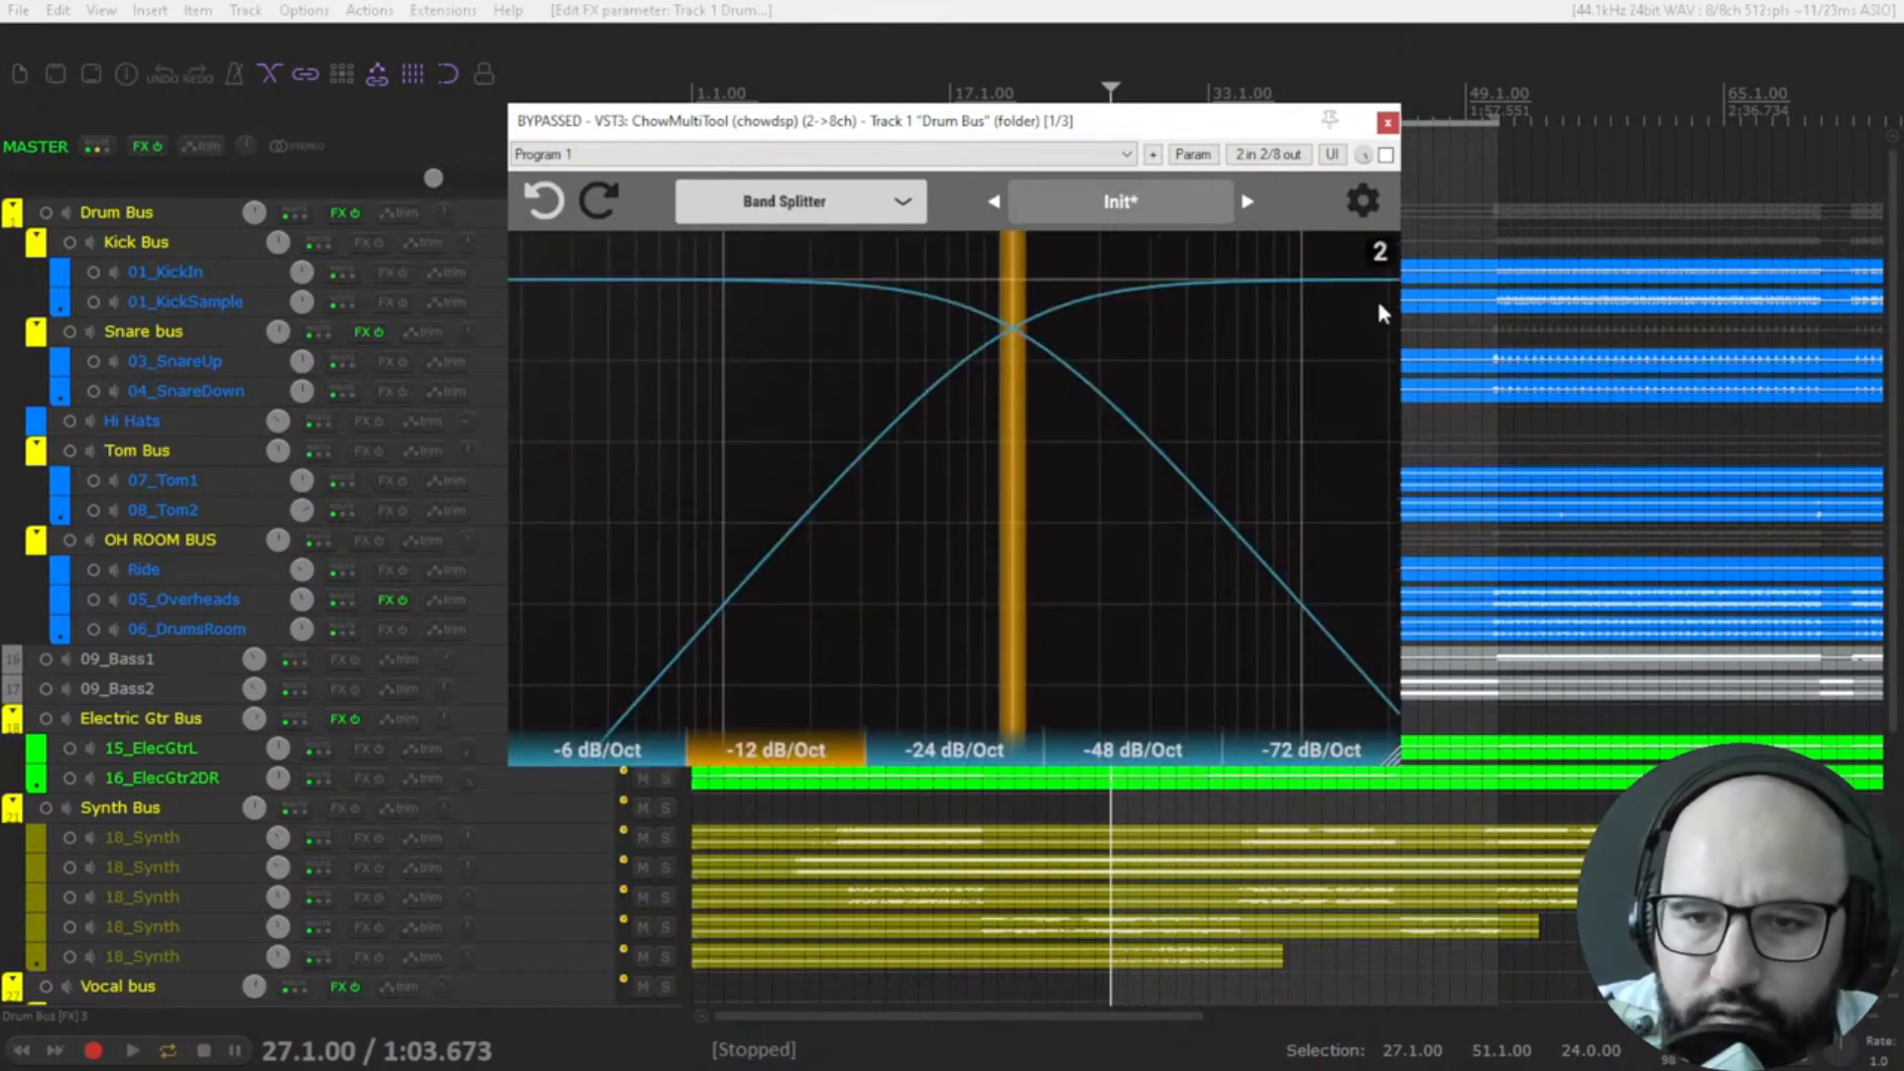
# Switch the Band Splitter to three bands and move both crossovers to lower frequencies.
pyautogui.click(1371, 200)
pyautogui.click(1386, 245)
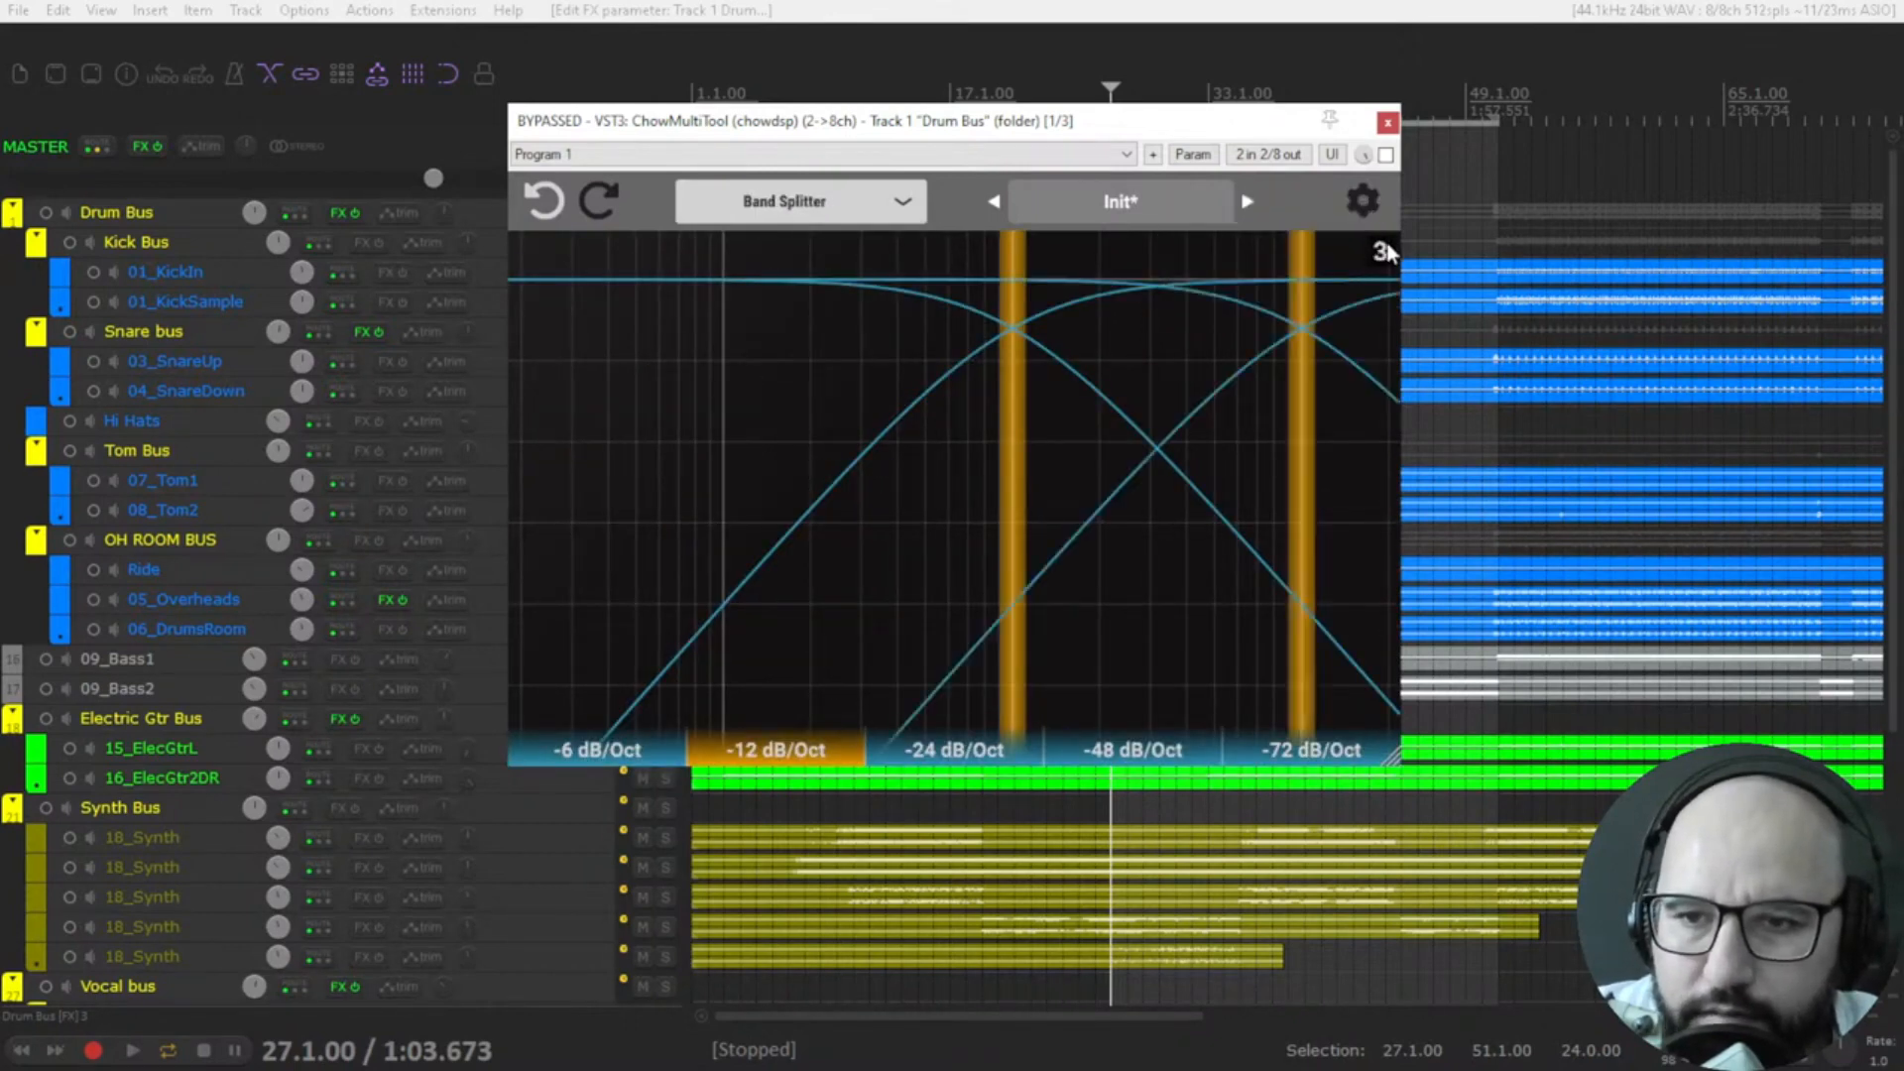
pyautogui.moveTo(1021, 367); pyautogui.dragTo(751, 385)
pyautogui.moveTo(1308, 384); pyautogui.dragTo(1153, 384)
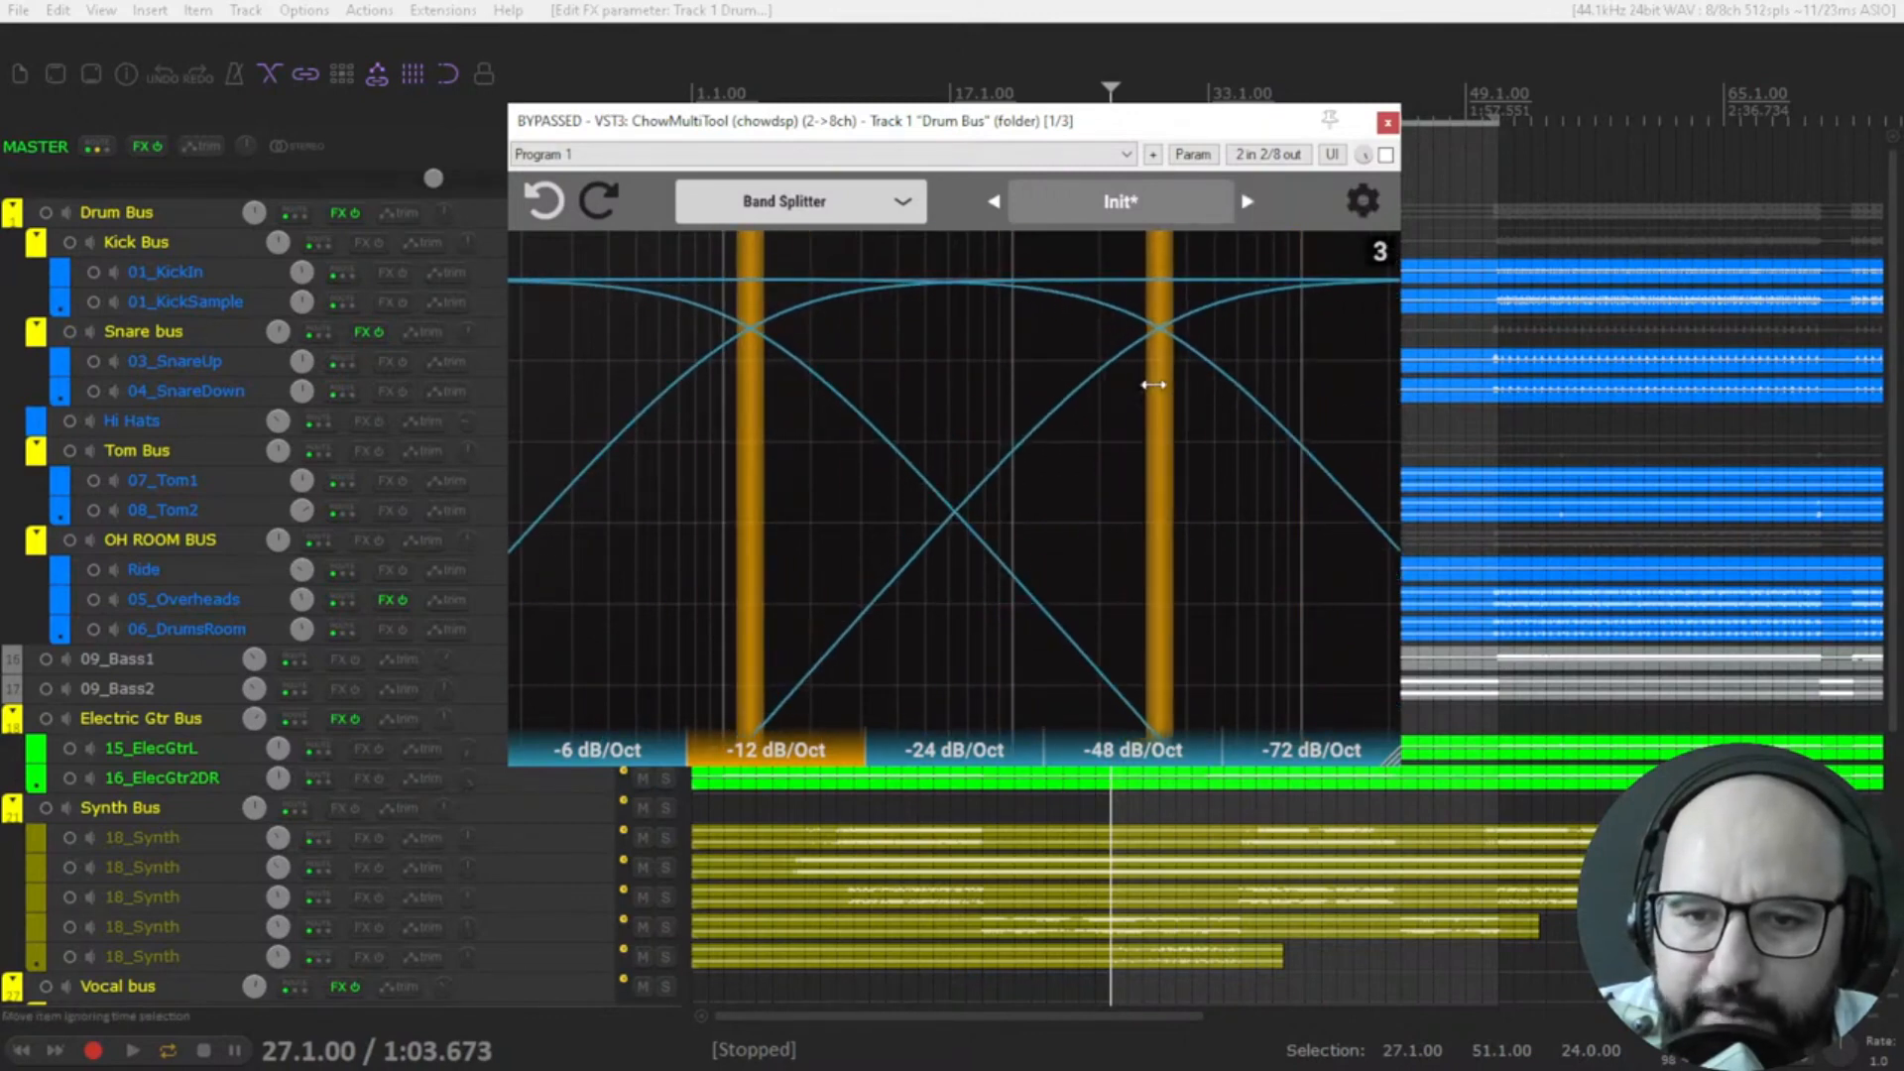
# Fine-tune the two Band Splitter crossovers, shifting both slightly higher in frequency.
pyautogui.moveTo(751, 389); pyautogui.dragTo(815, 404)
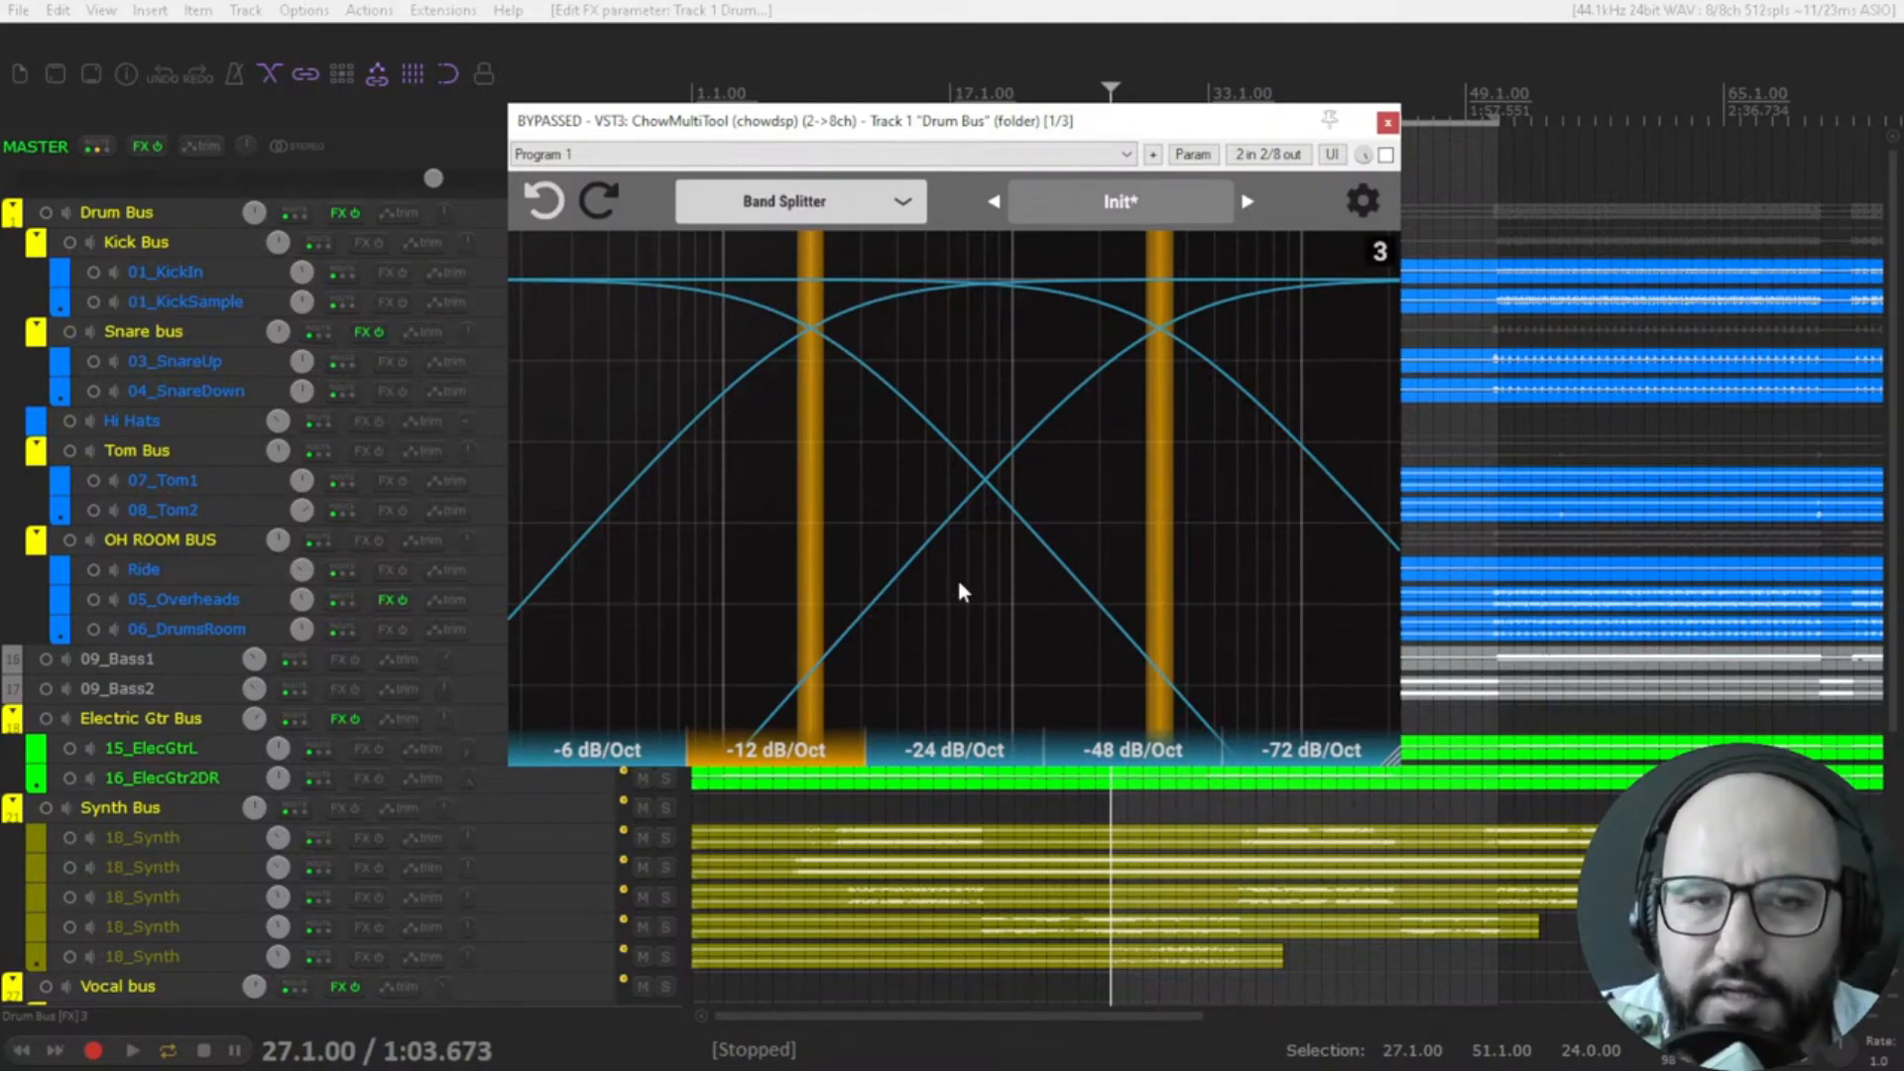
pyautogui.moveTo(1163, 447)
pyautogui.mouseDown()
pyautogui.moveTo(1194, 451)
pyautogui.moveTo(1165, 451)
pyautogui.mouseUp()
pyautogui.moveTo(797, 434); pyautogui.dragTo(784, 434)
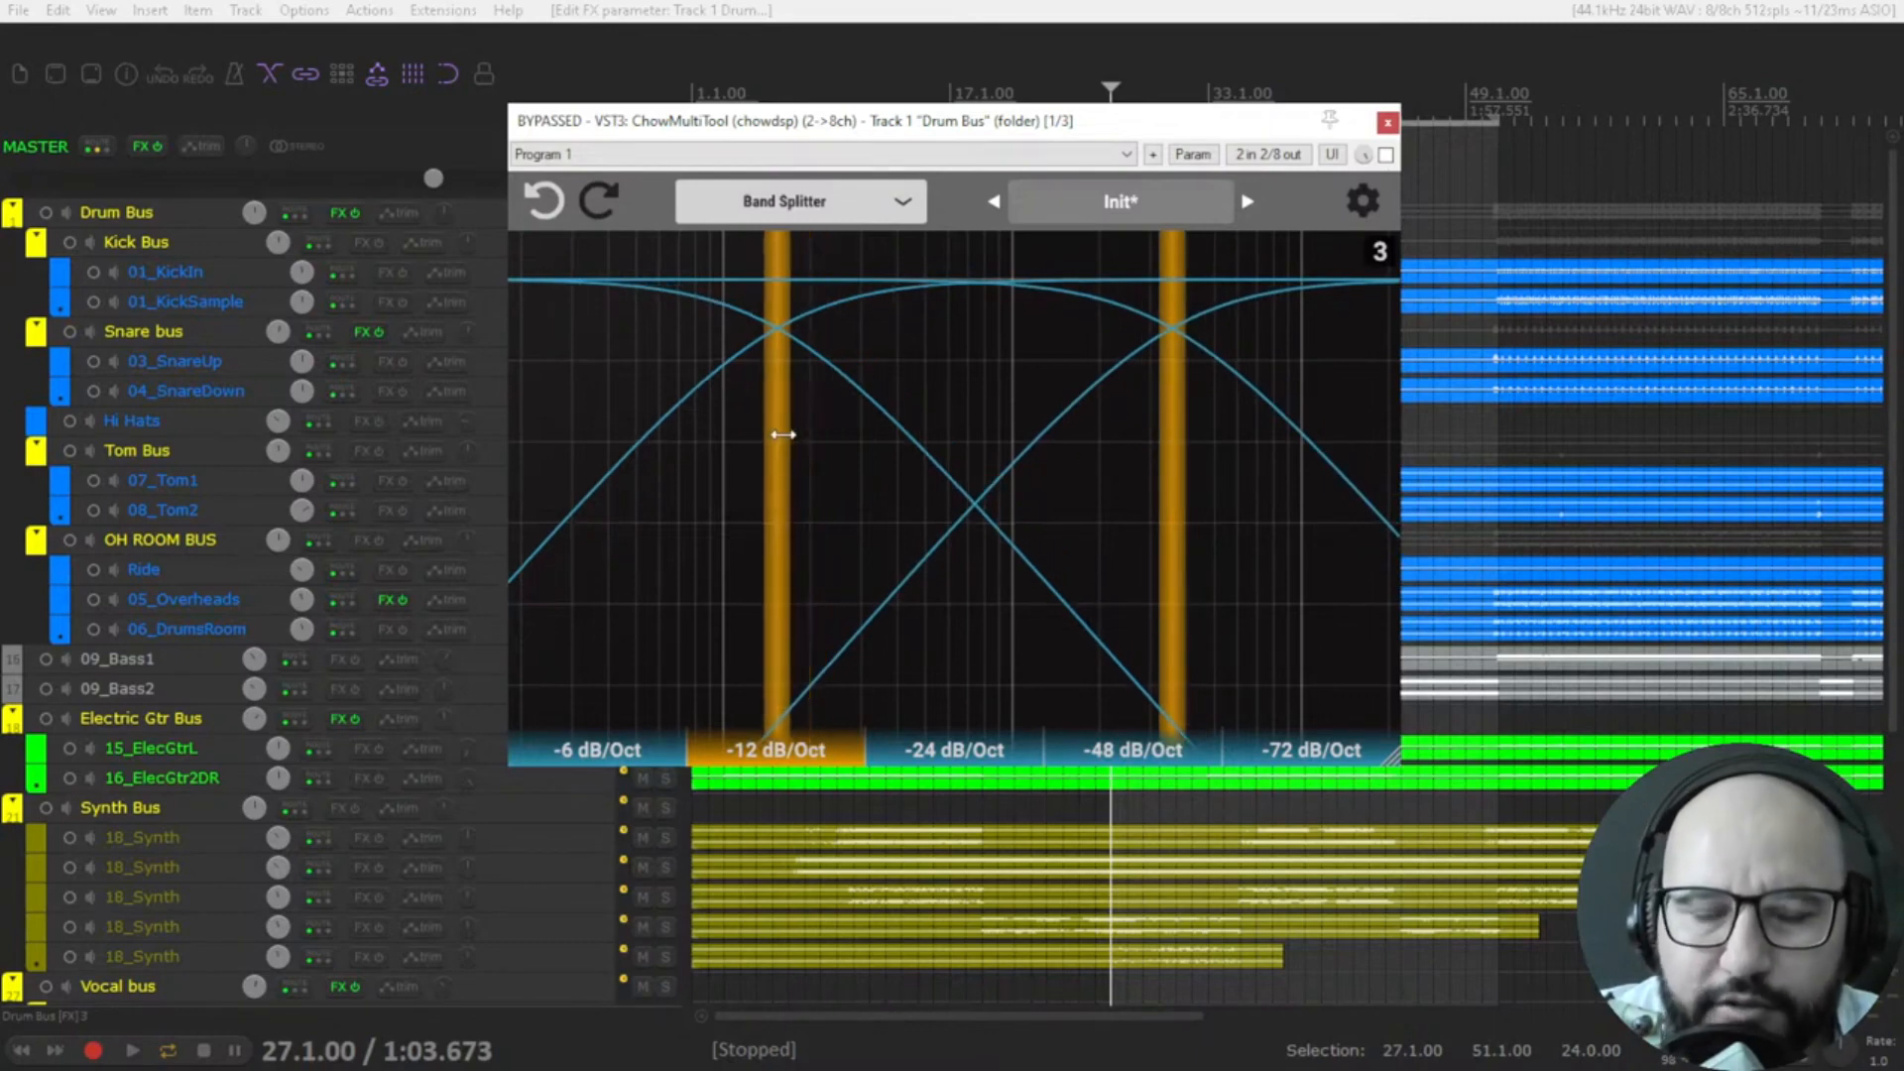
pyautogui.moveTo(1173, 431); pyautogui.dragTo(1183, 431)
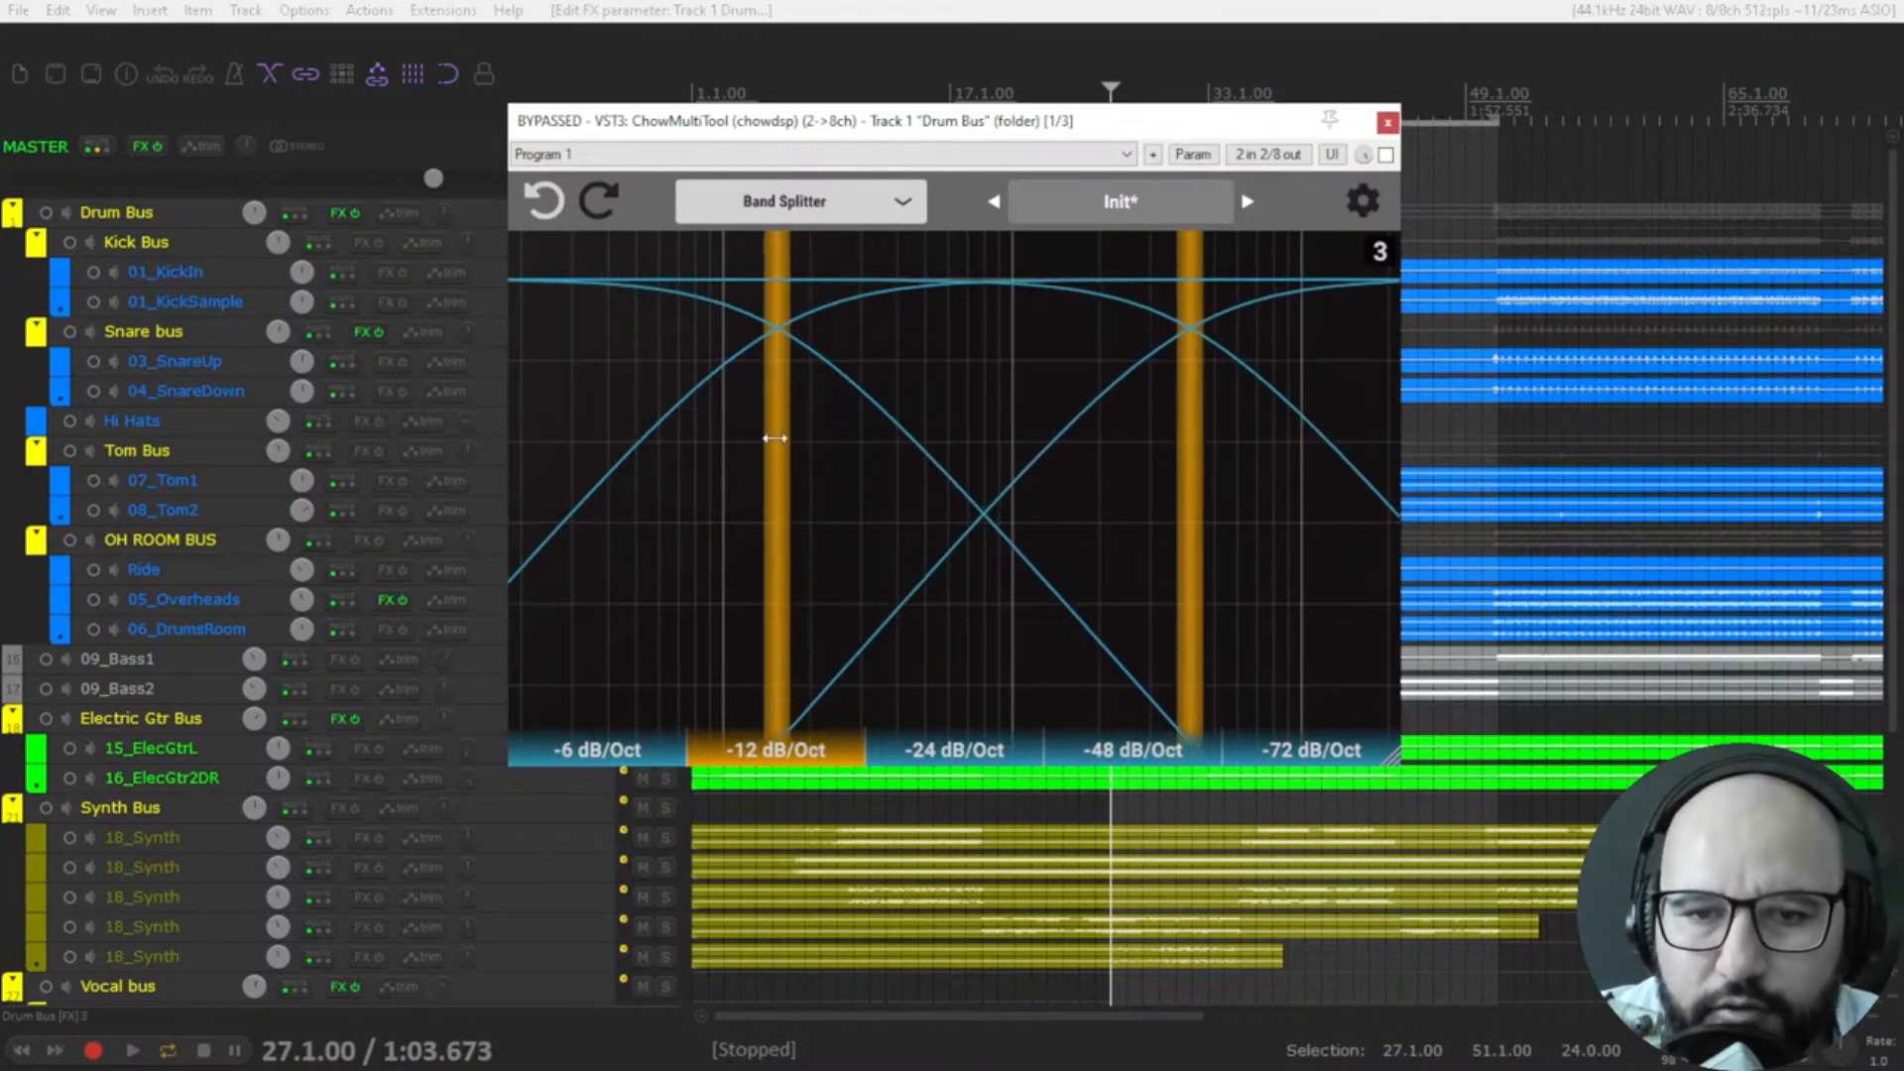
pyautogui.moveTo(774, 437); pyautogui.dragTo(796, 441)
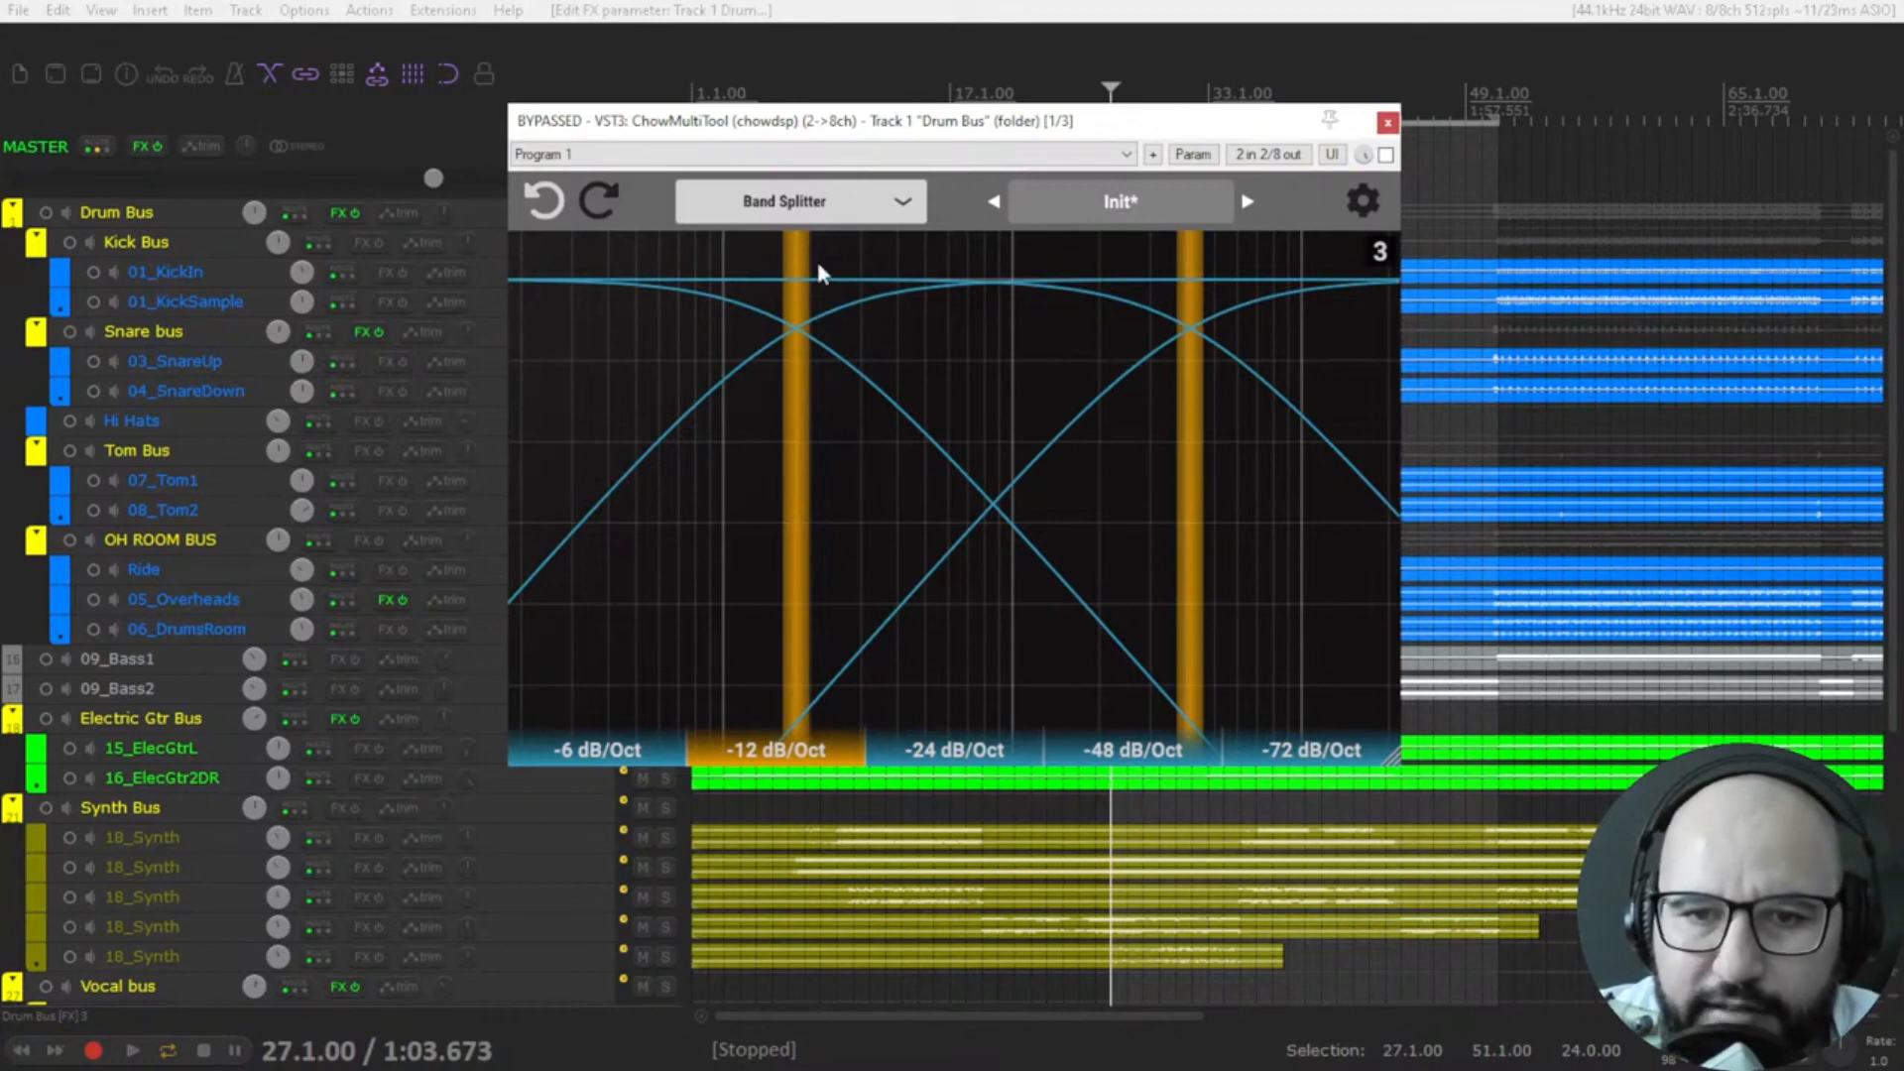
# Change the plugin mode to Brickwall and lower the low-pass cutoff slightly.
pyautogui.click(800, 209)
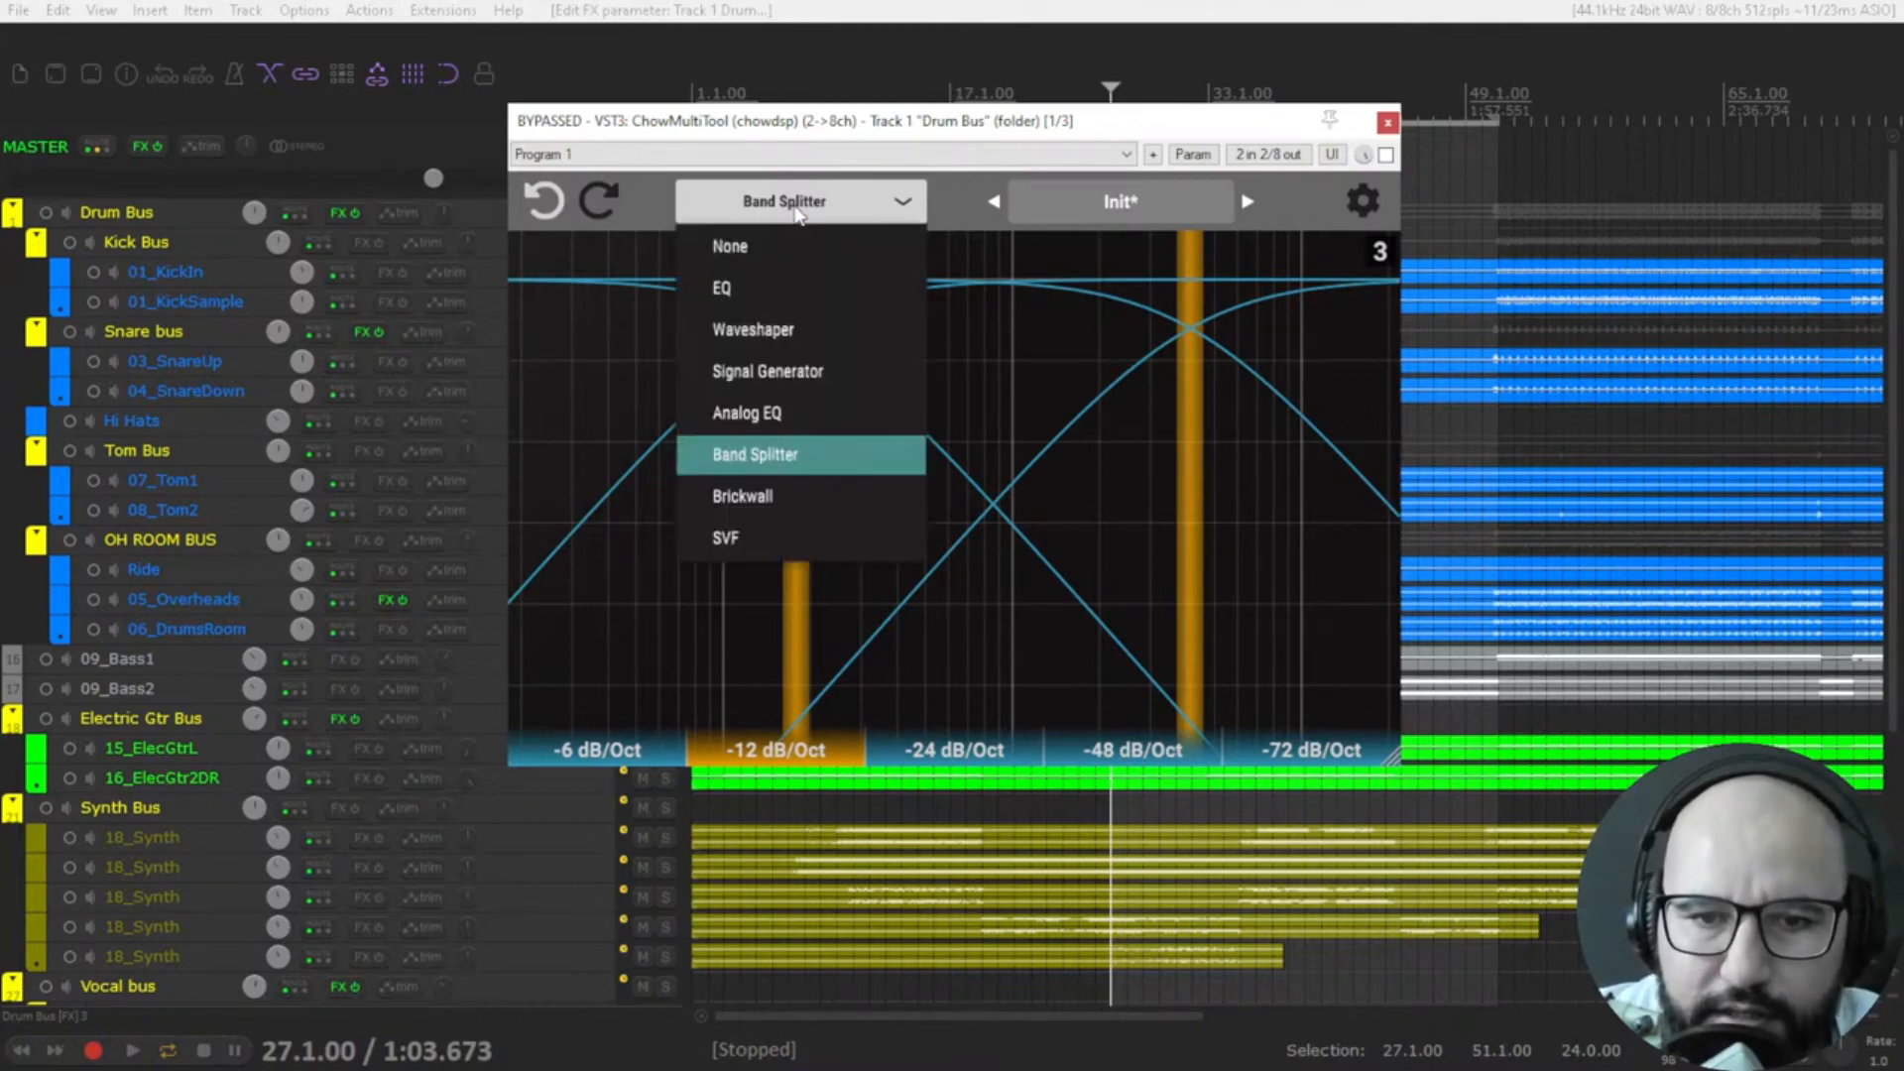
pyautogui.click(808, 486)
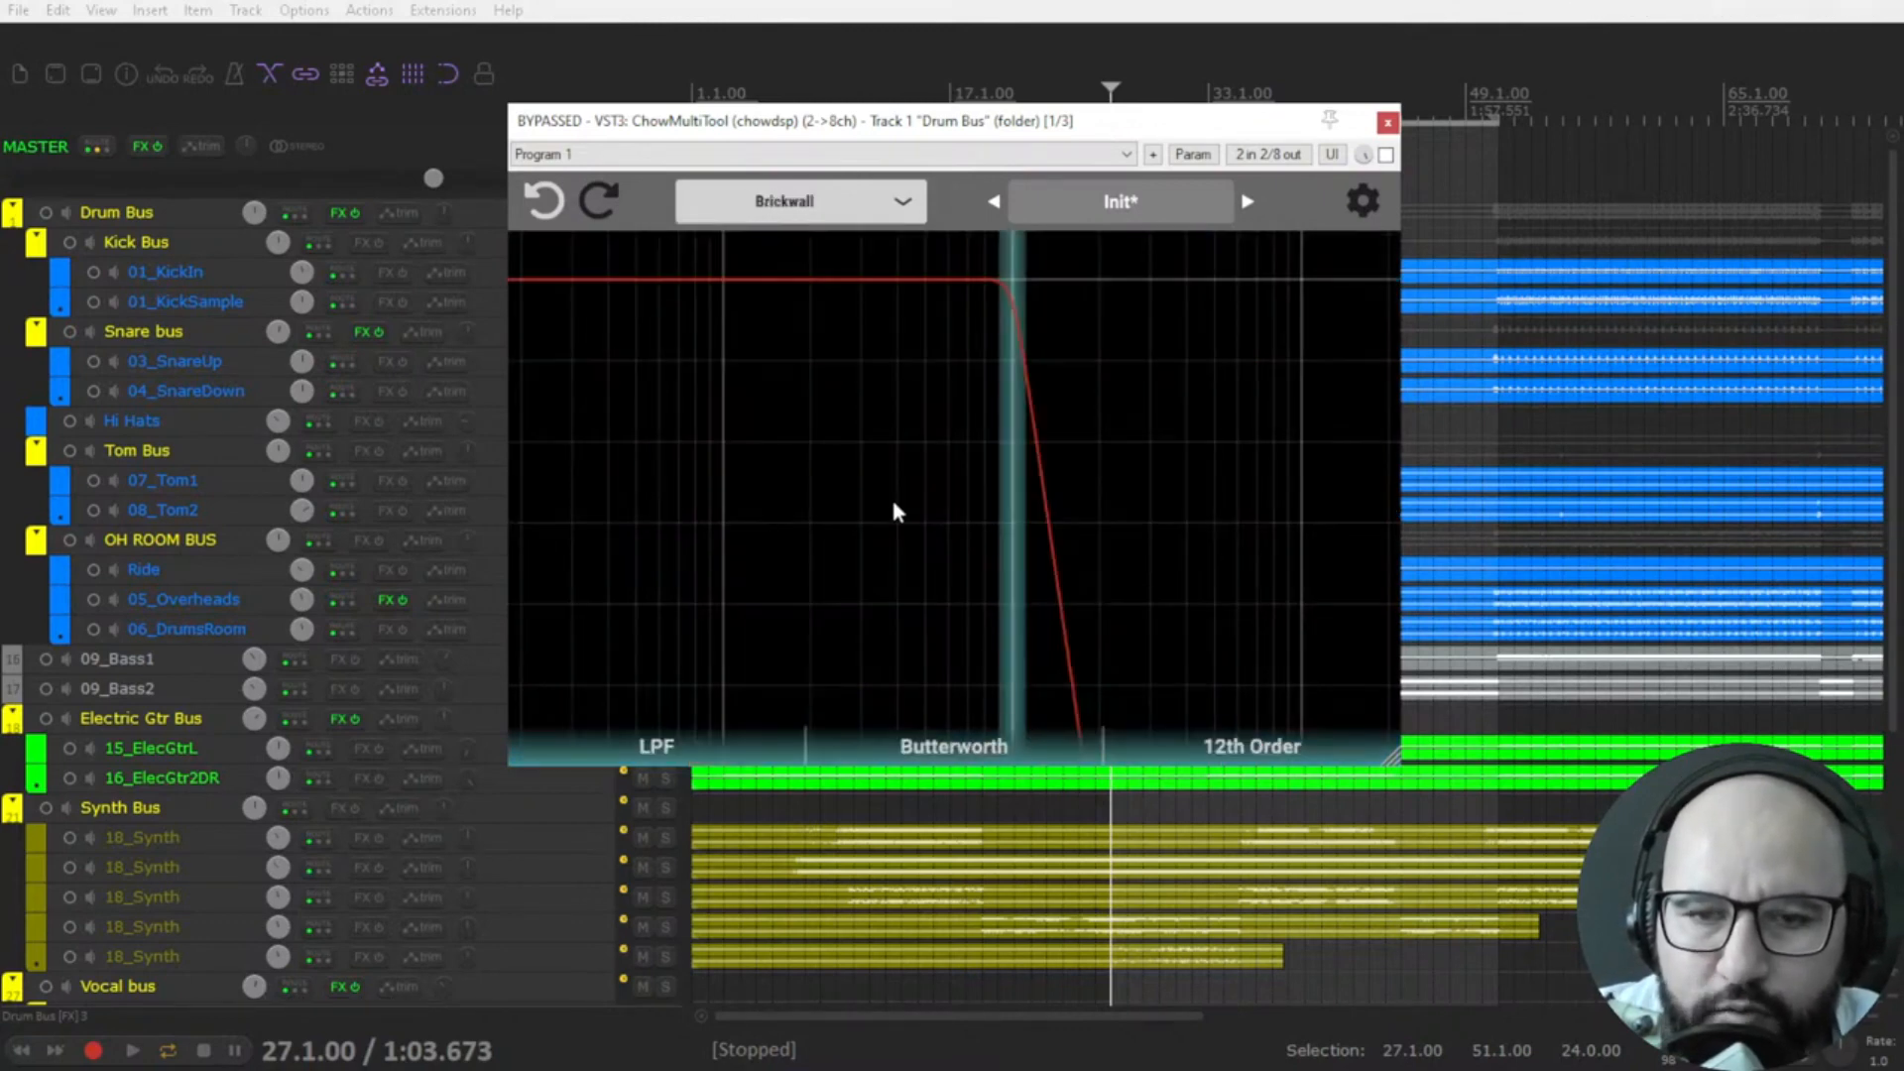
pyautogui.moveTo(1012, 298)
pyautogui.mouseDown()
pyautogui.moveTo(1092, 311)
pyautogui.moveTo(899, 318)
pyautogui.moveTo(995, 317)
pyautogui.mouseUp()
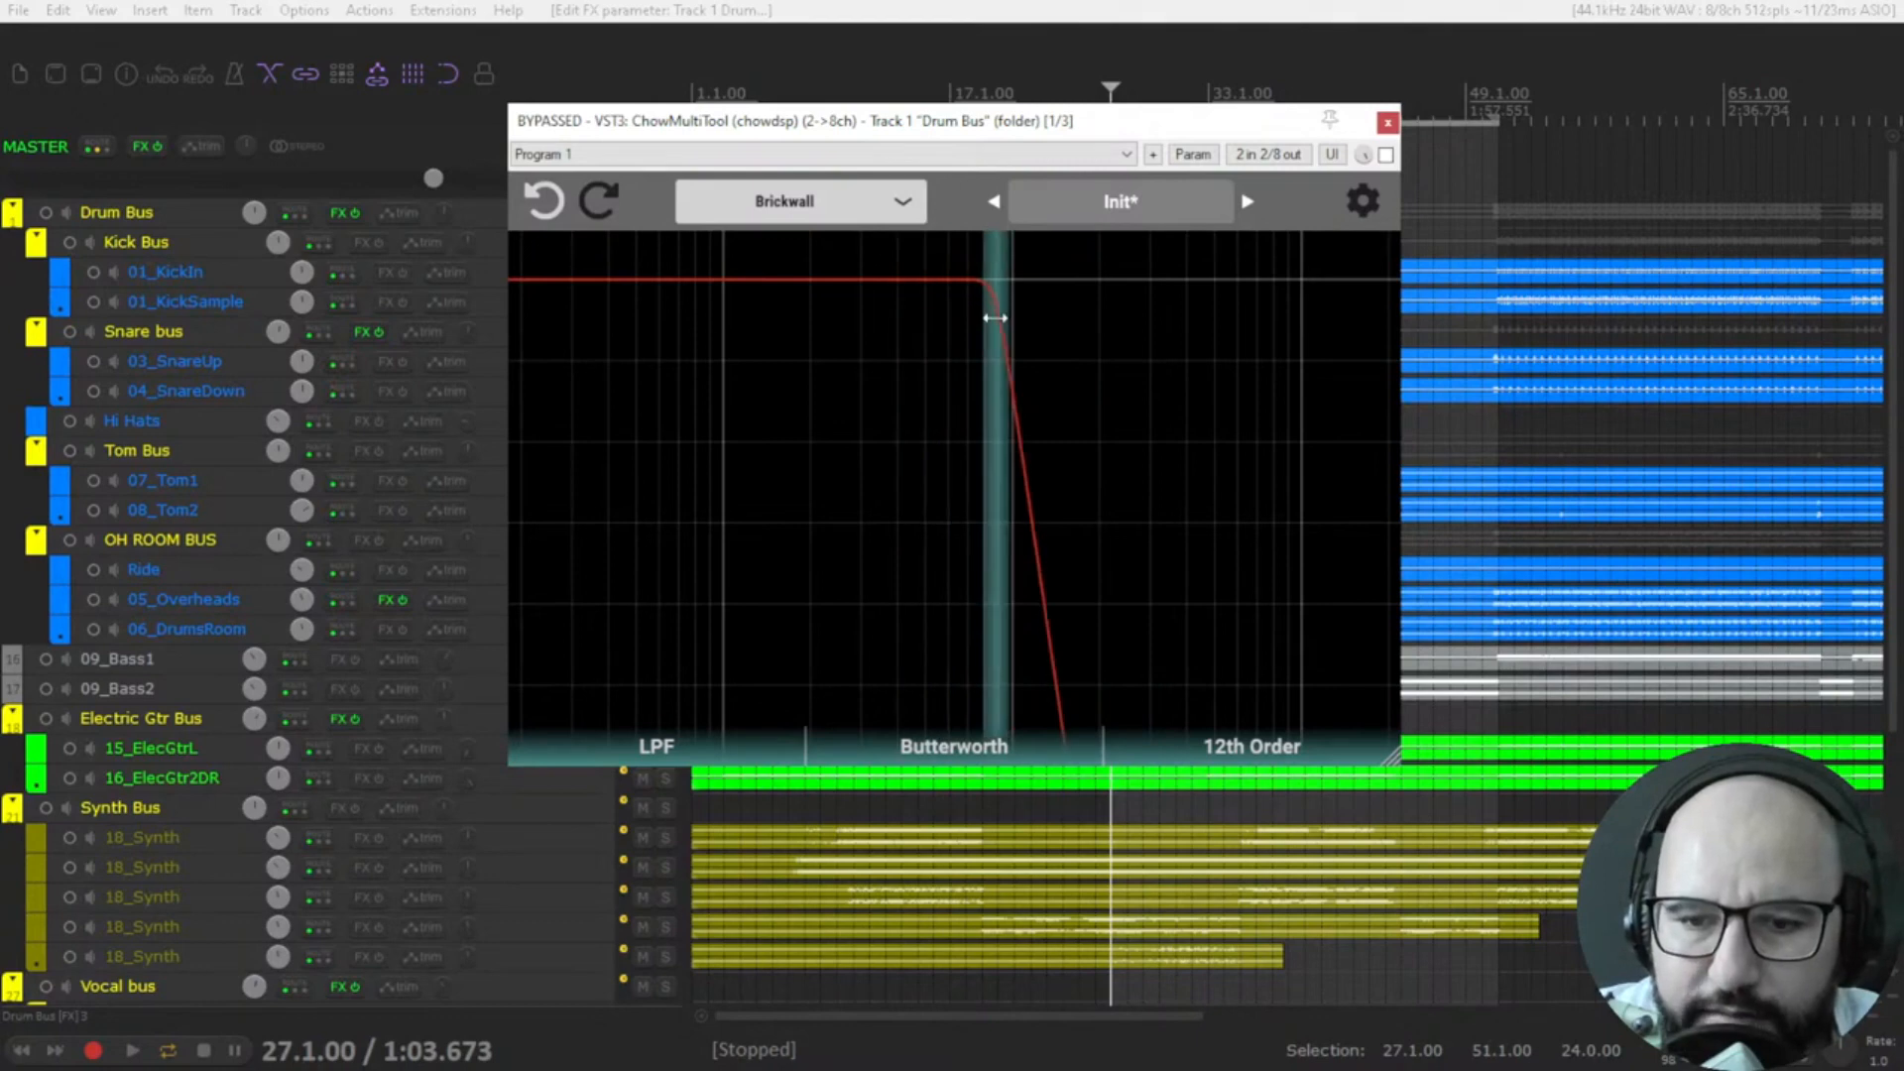
# Try the ChebyshevII filter type, set the Brickwall filter to Elliptic, and raise its cutoff.
pyautogui.click(974, 746)
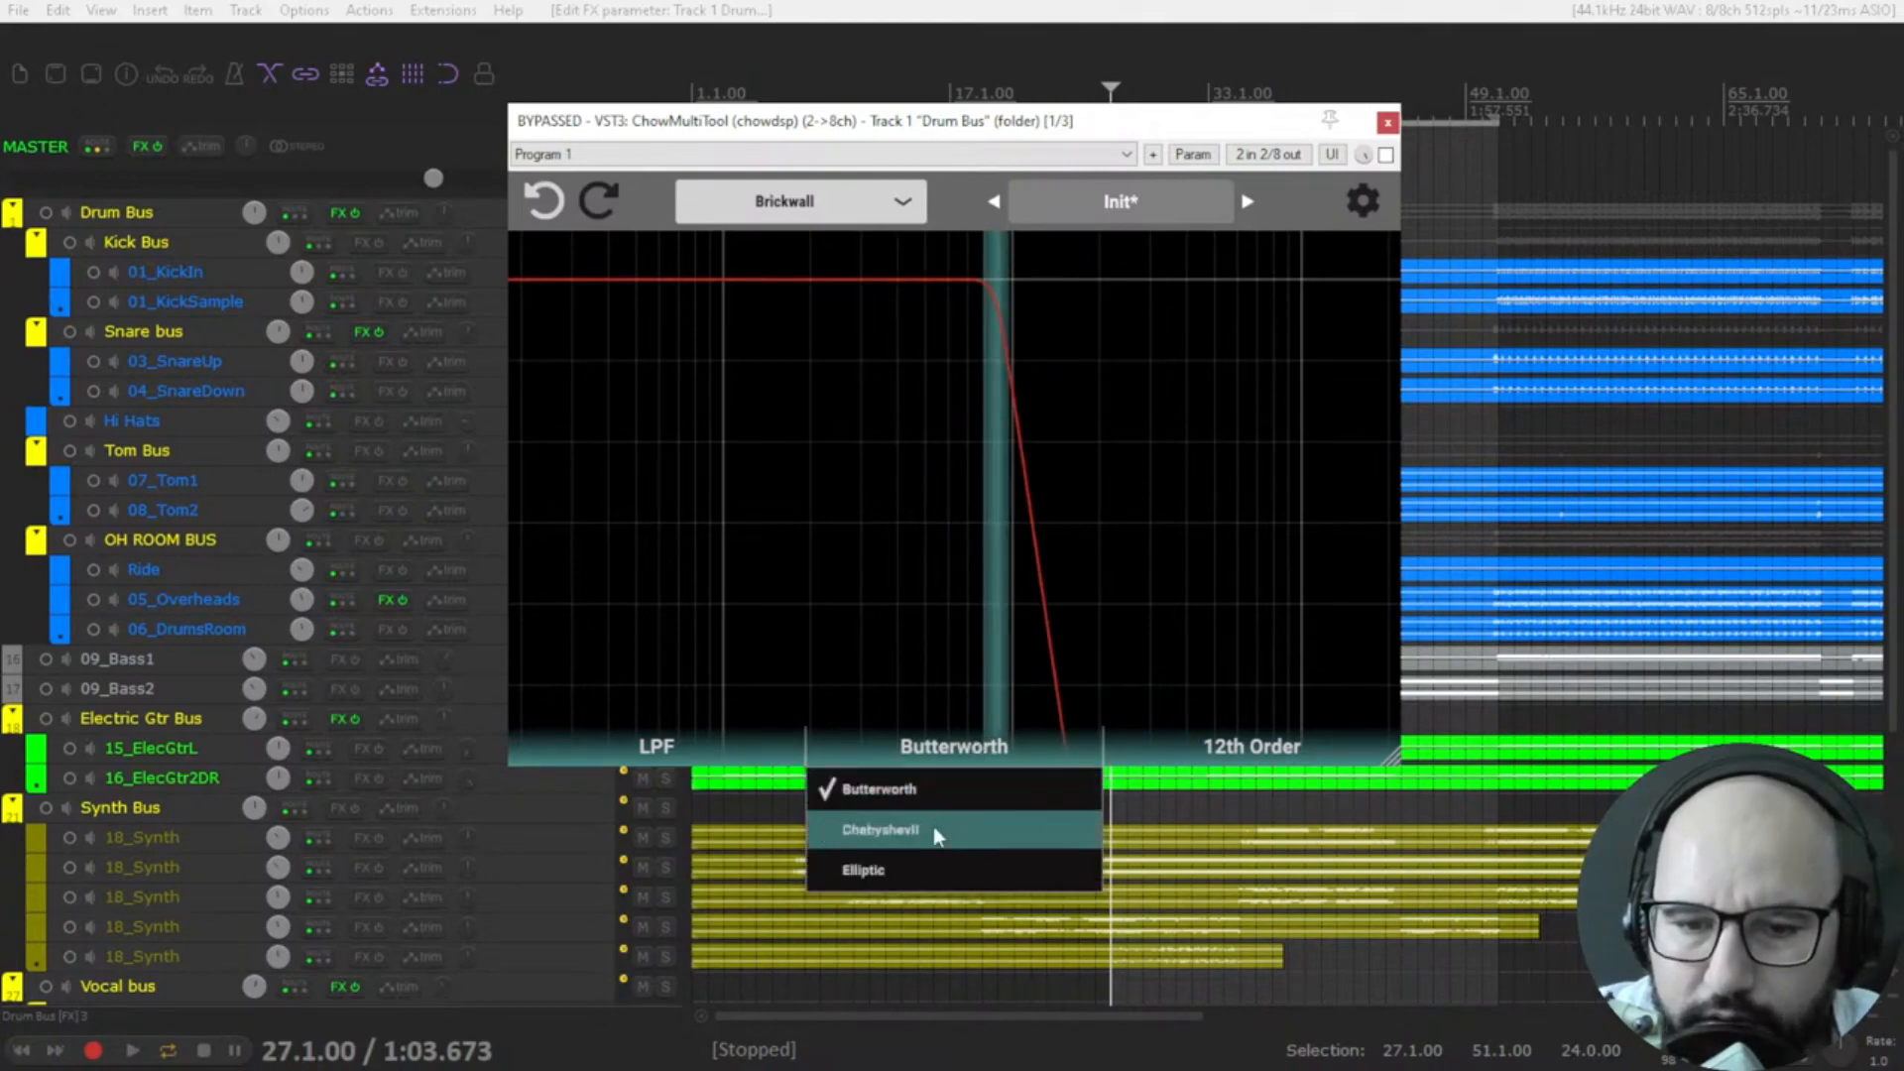
pyautogui.click(932, 830)
pyautogui.click(967, 756)
pyautogui.click(952, 872)
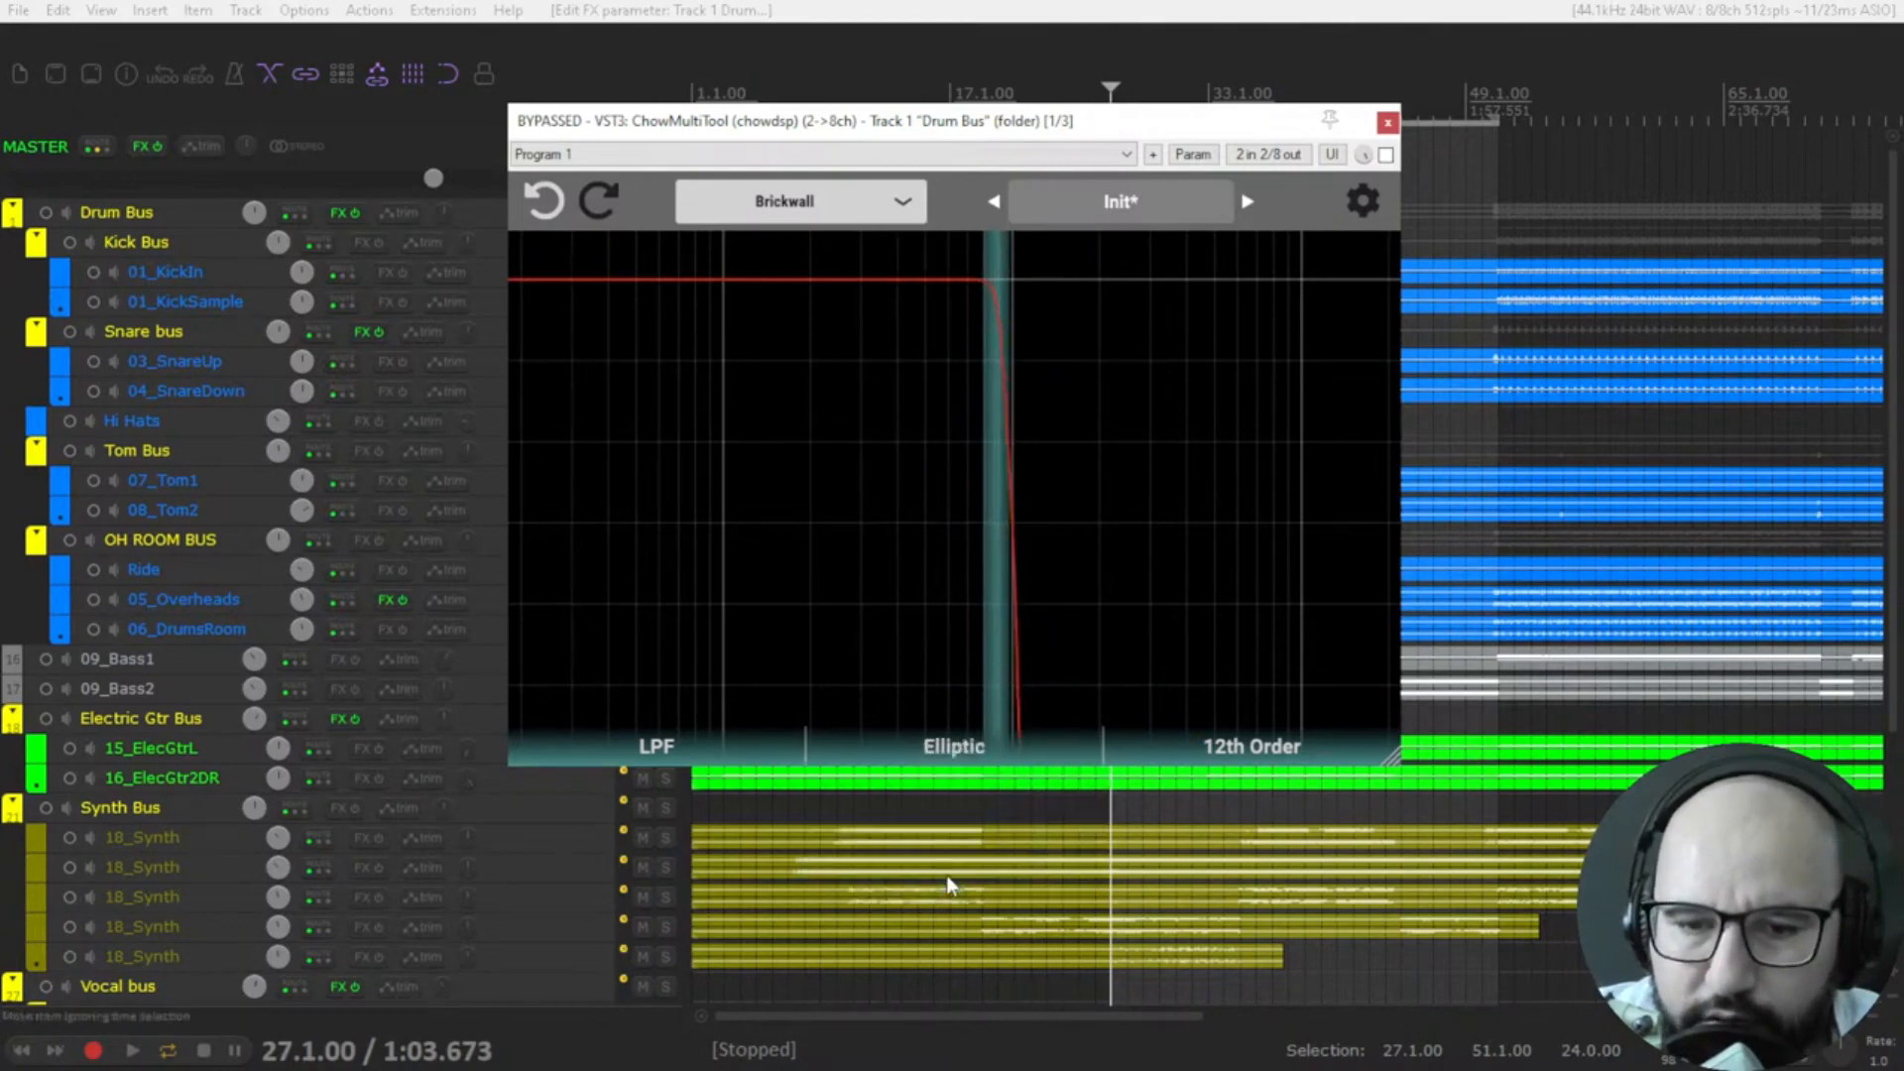
pyautogui.moveTo(996, 281); pyautogui.dragTo(1046, 307)
# Switch the Brickwall filter to HPF and move its cutoff to a lower frequency.
pyautogui.click(659, 756)
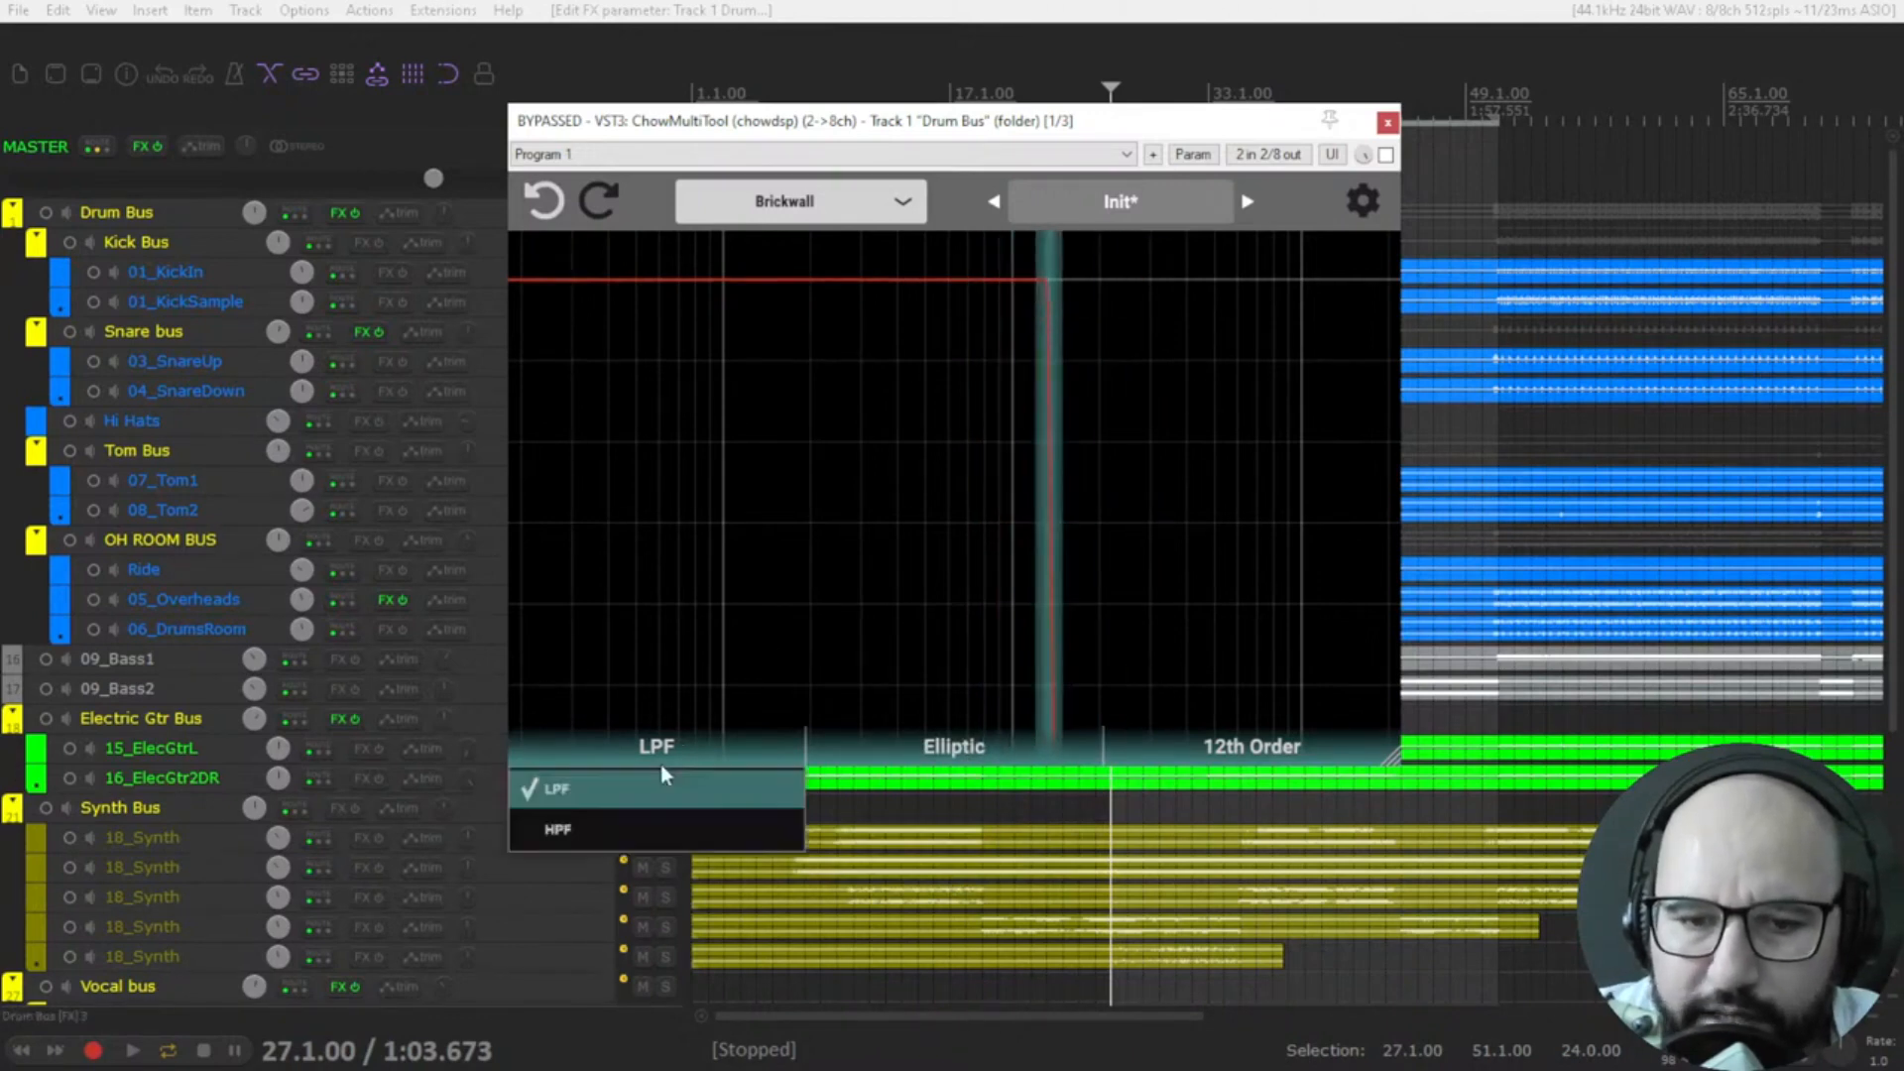
pyautogui.click(643, 827)
pyautogui.moveTo(1065, 286); pyautogui.dragTo(947, 304)
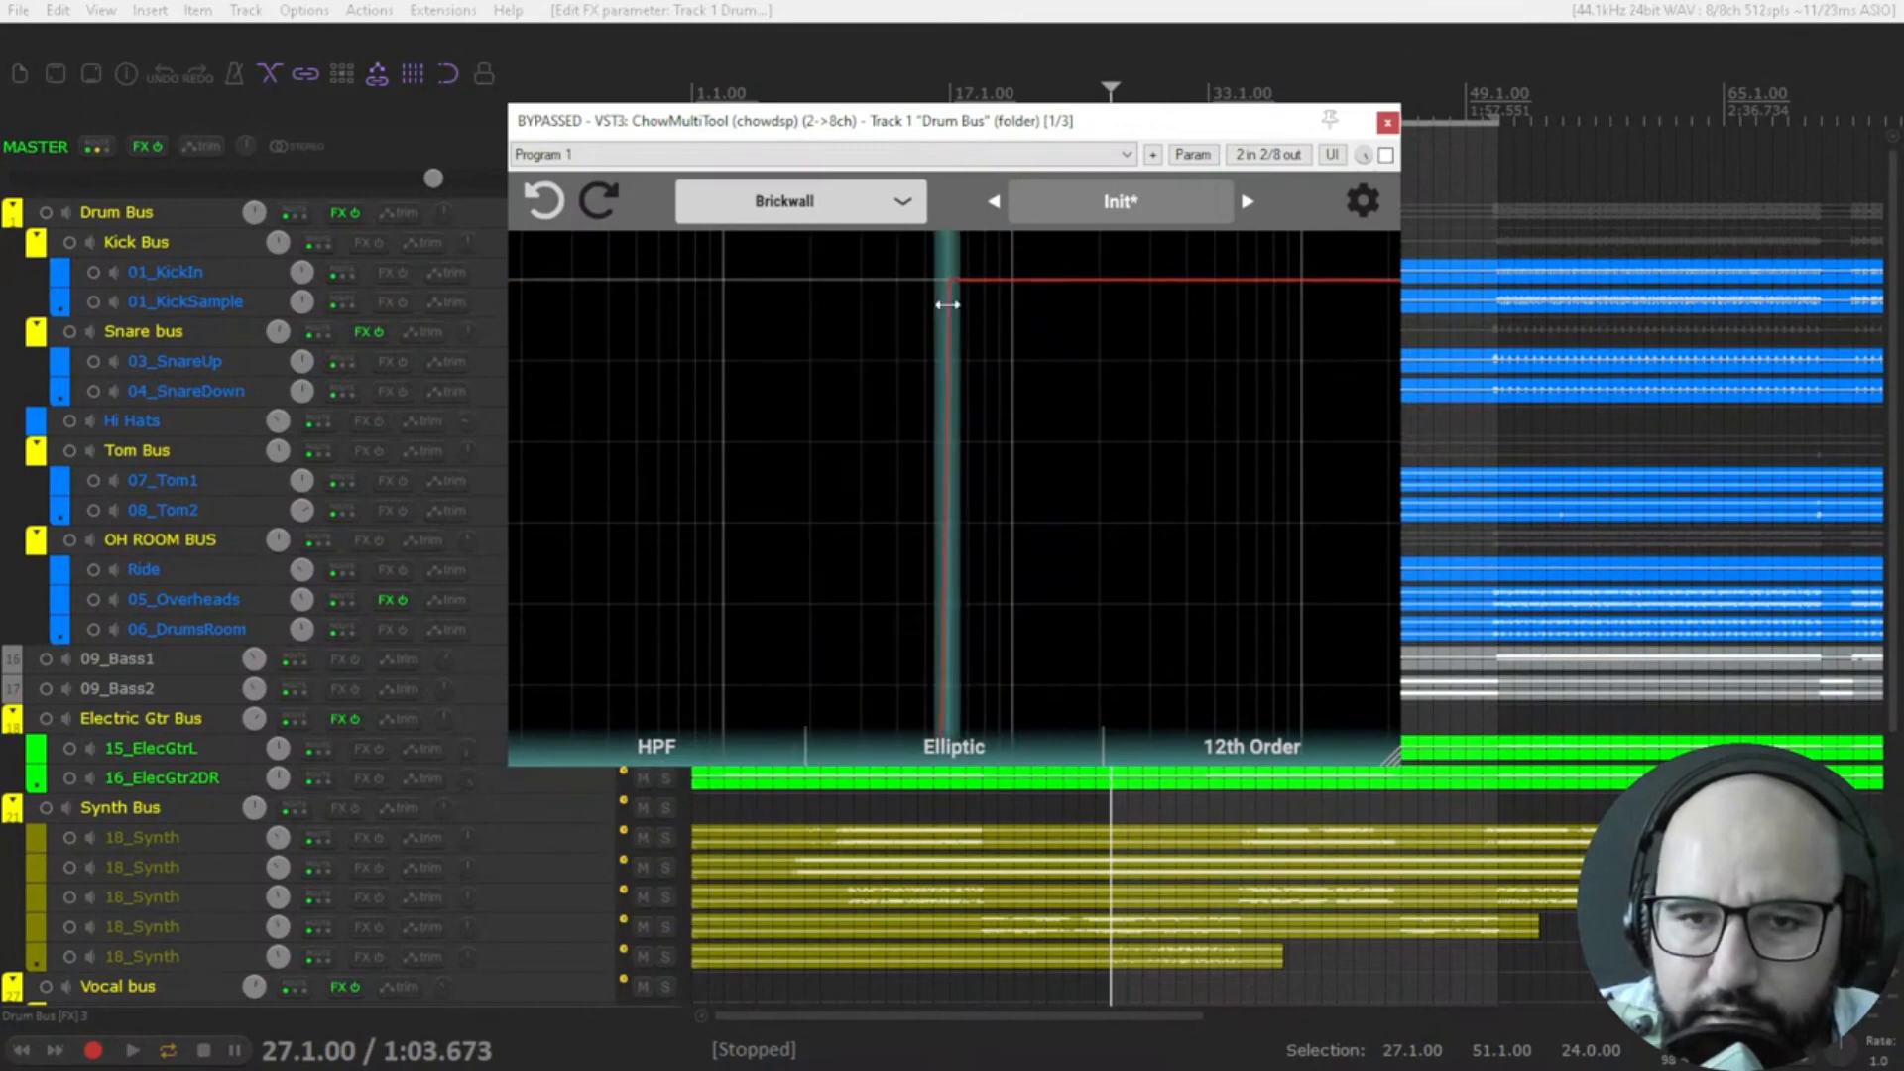
# Change the plugin mode to SVF and set the lowpass to 1.50 kHz with a Q of about 2.57.
pyautogui.click(794, 212)
pyautogui.click(774, 538)
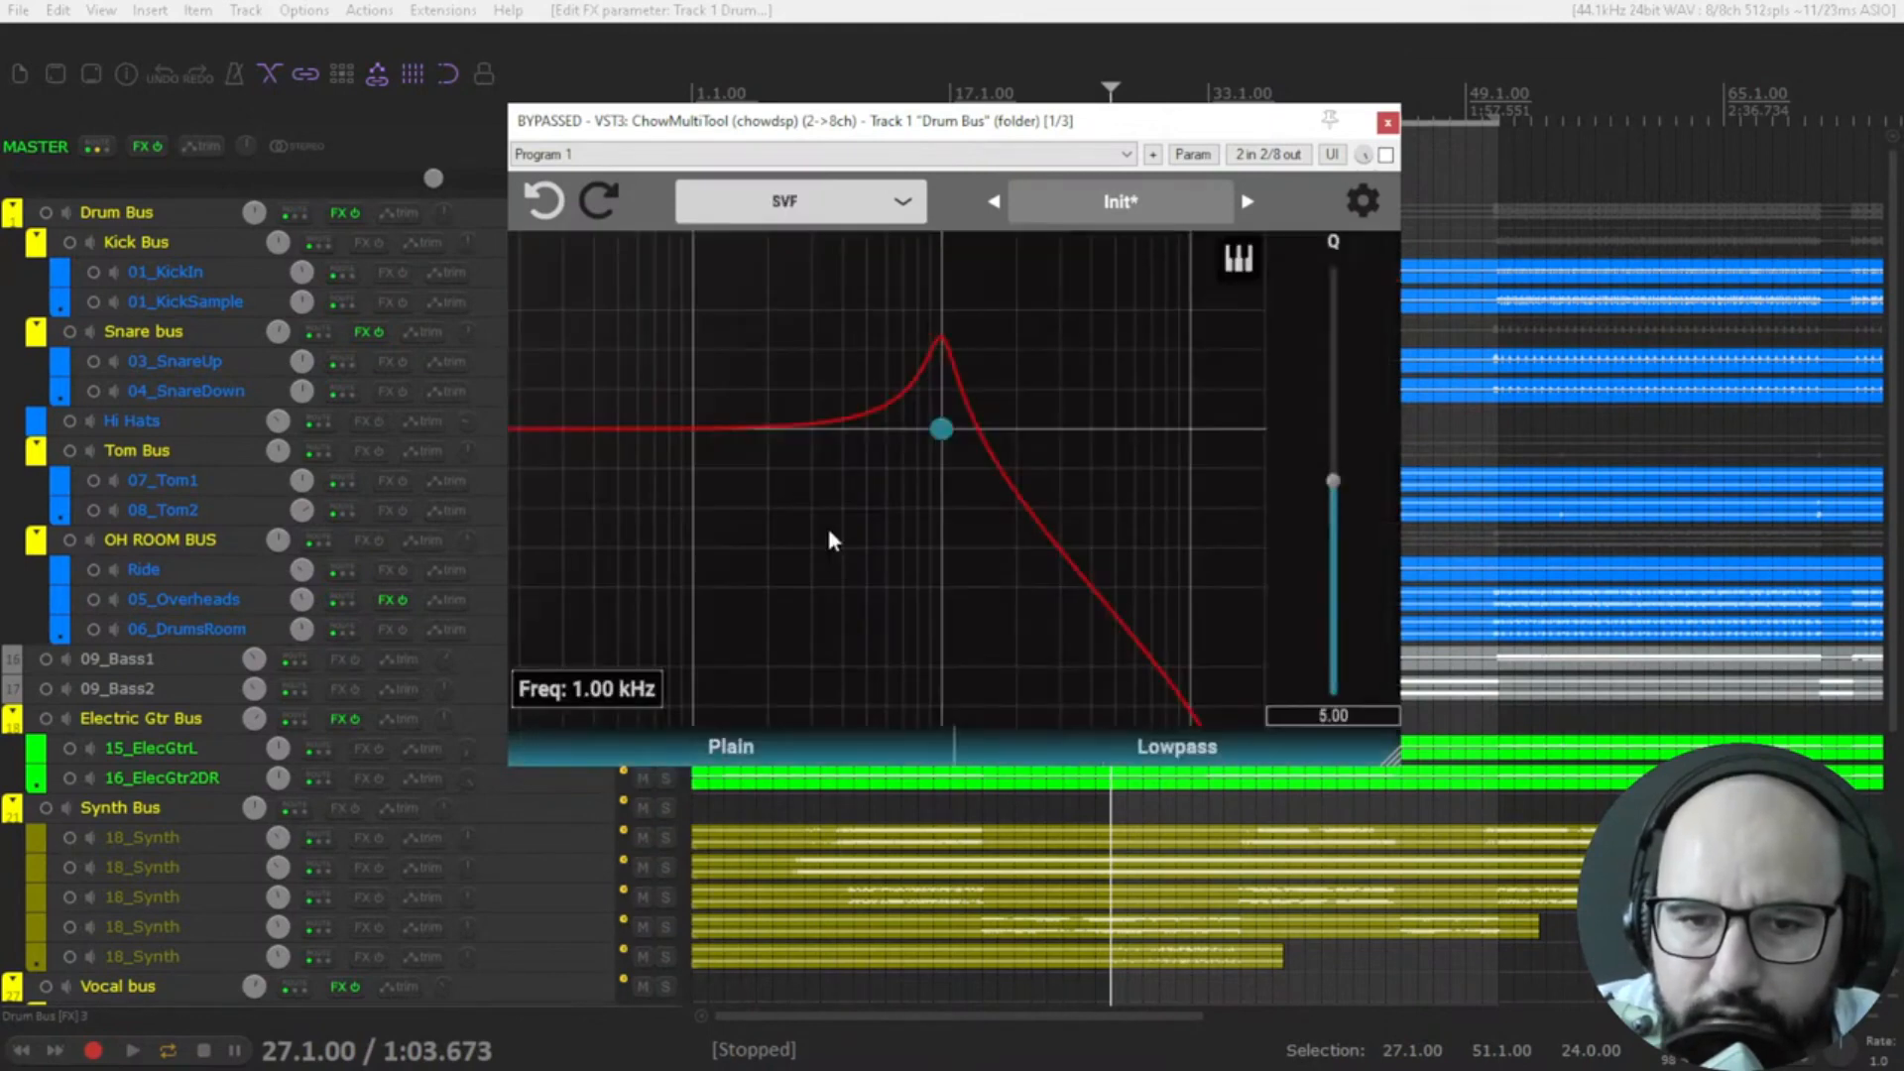
pyautogui.moveTo(933, 458); pyautogui.dragTo(1011, 432)
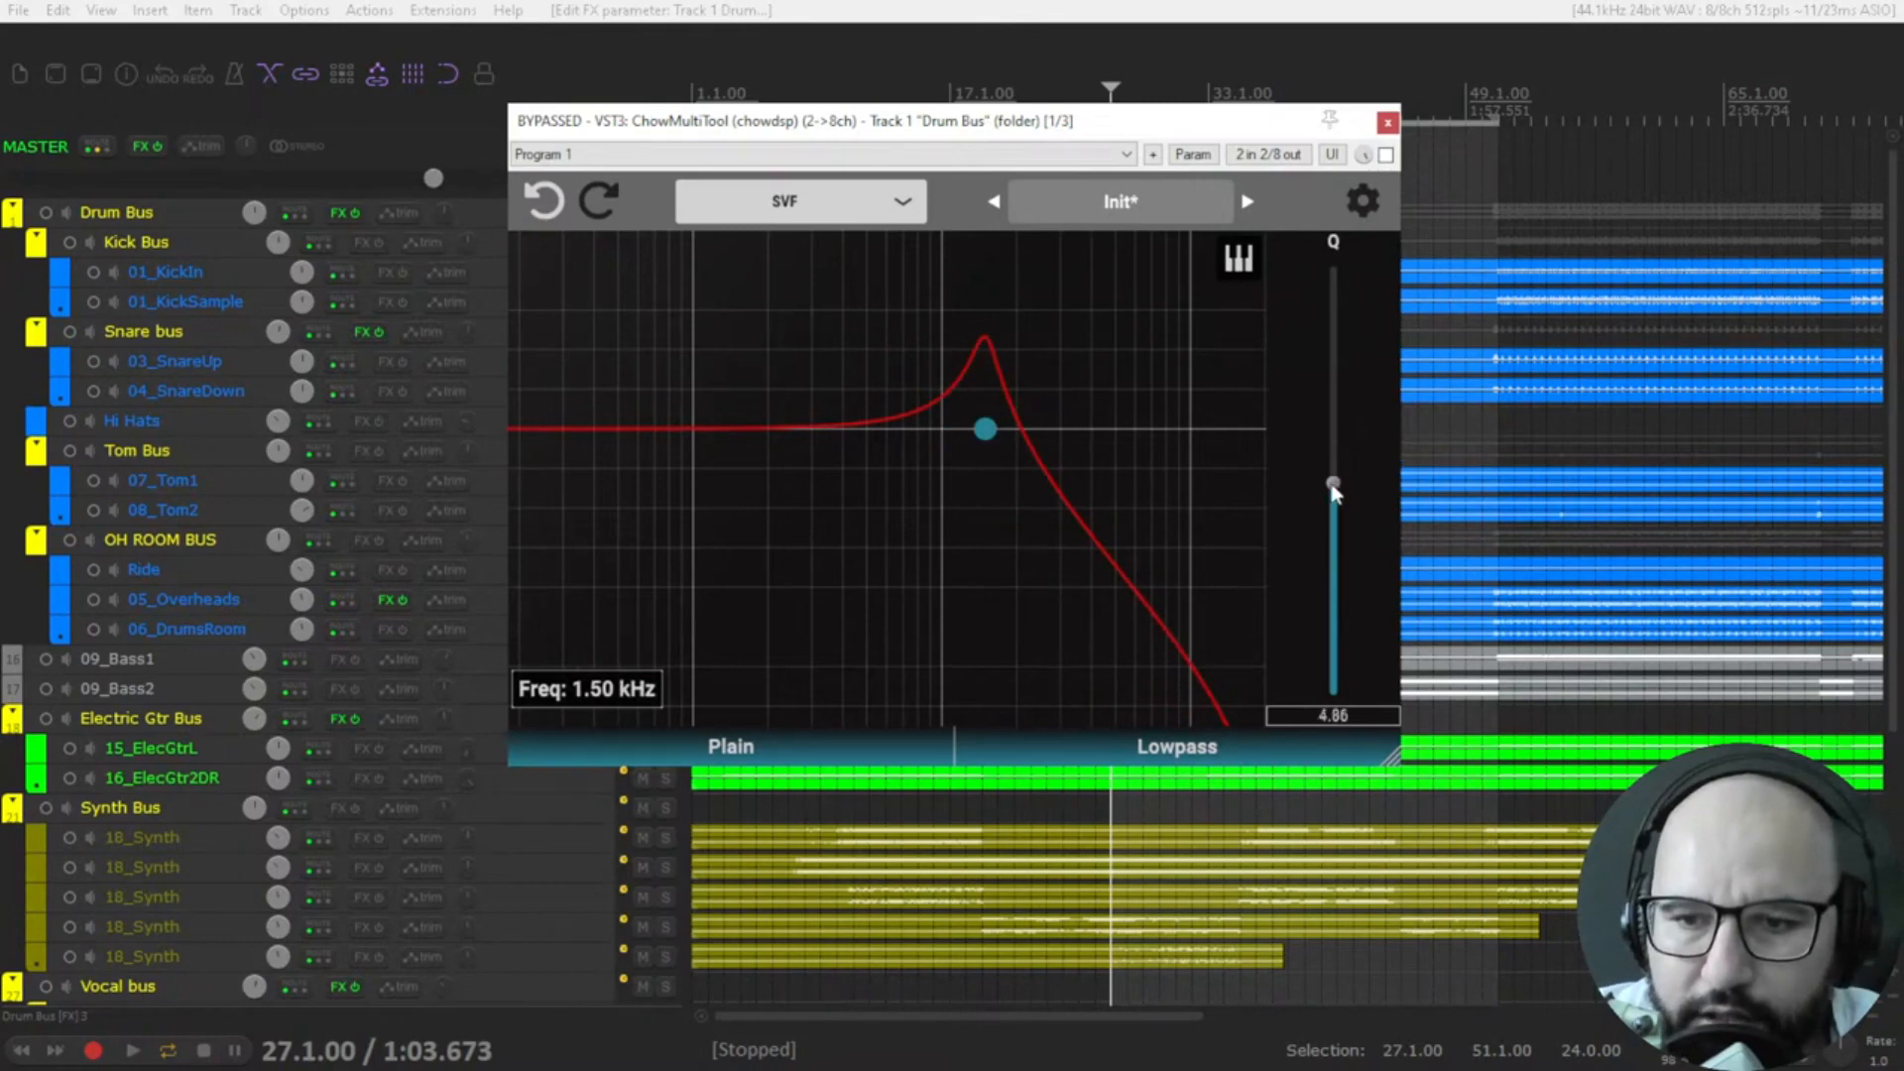
pyautogui.moveTo(1333, 488); pyautogui.dragTo(1321, 543)
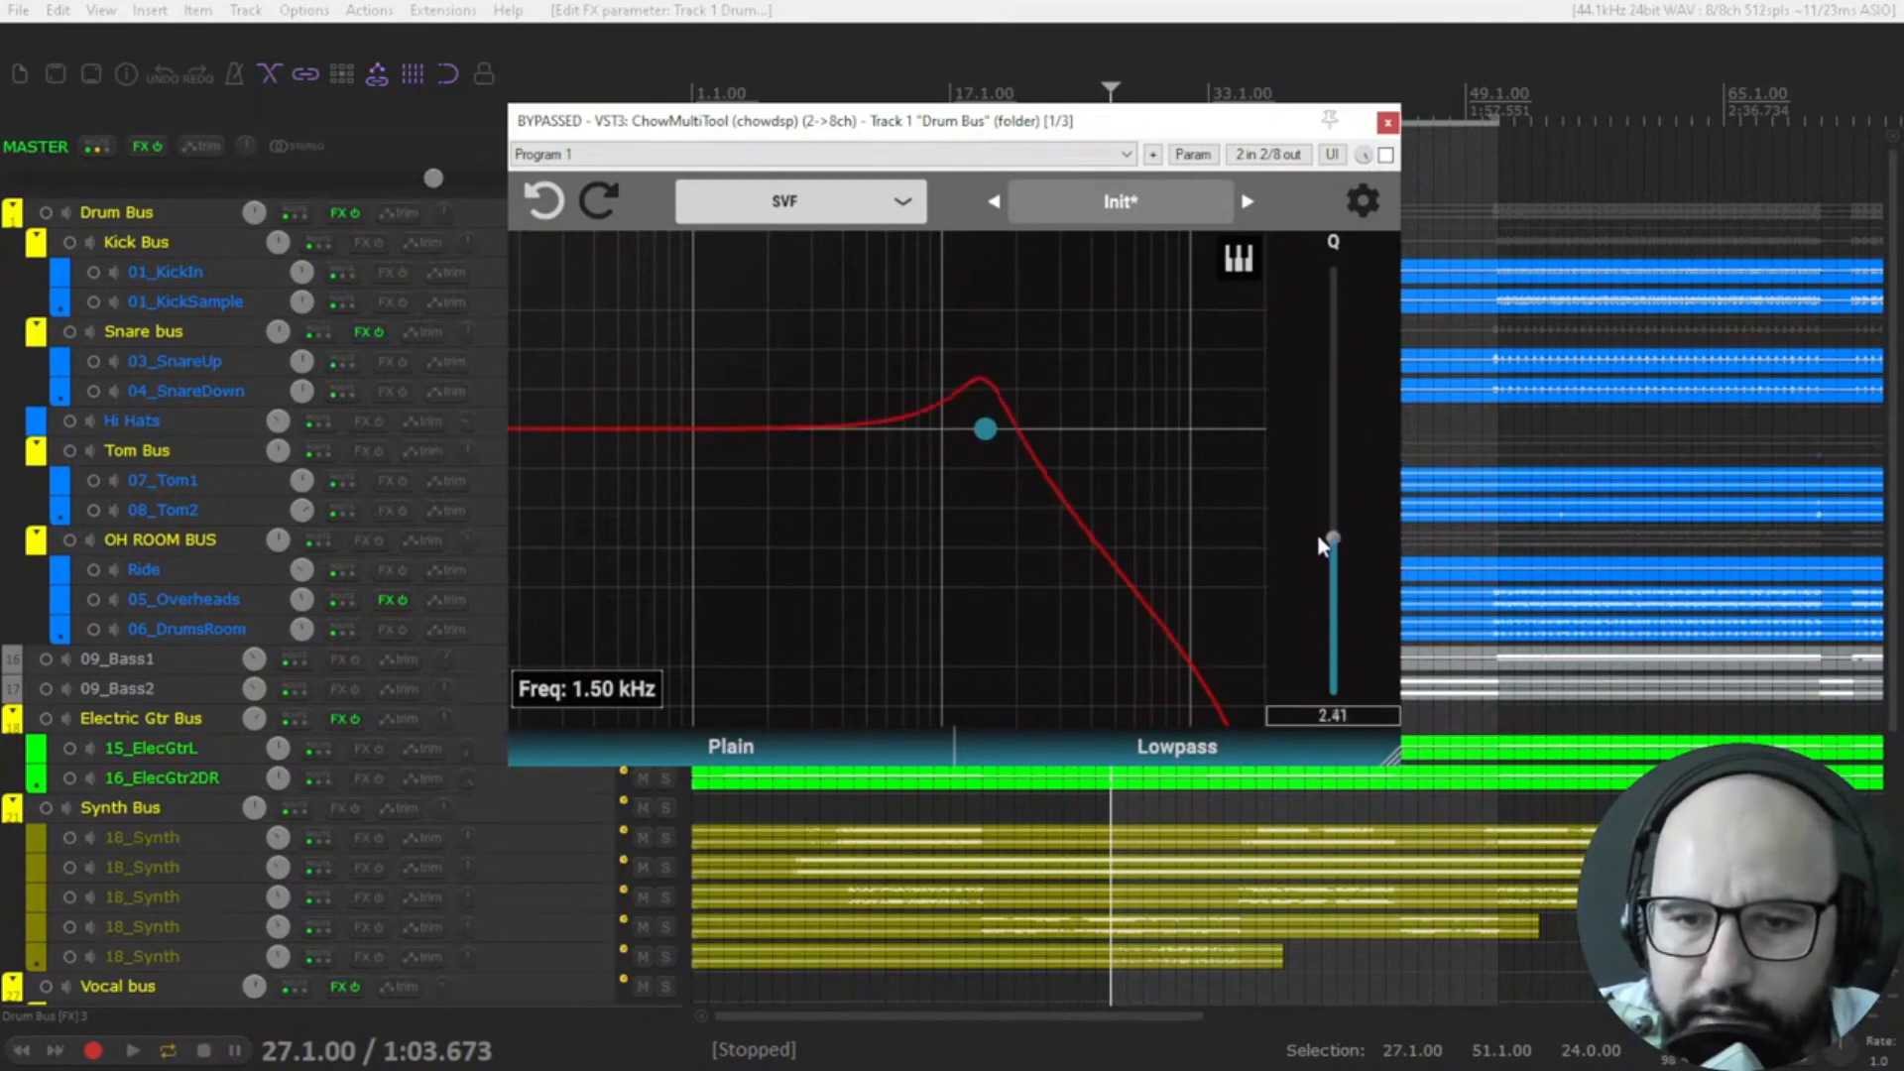
# Try the SVF's Bandpass and Multi-Mode responses, and set its filter type to Werner.
pyautogui.click(1106, 744)
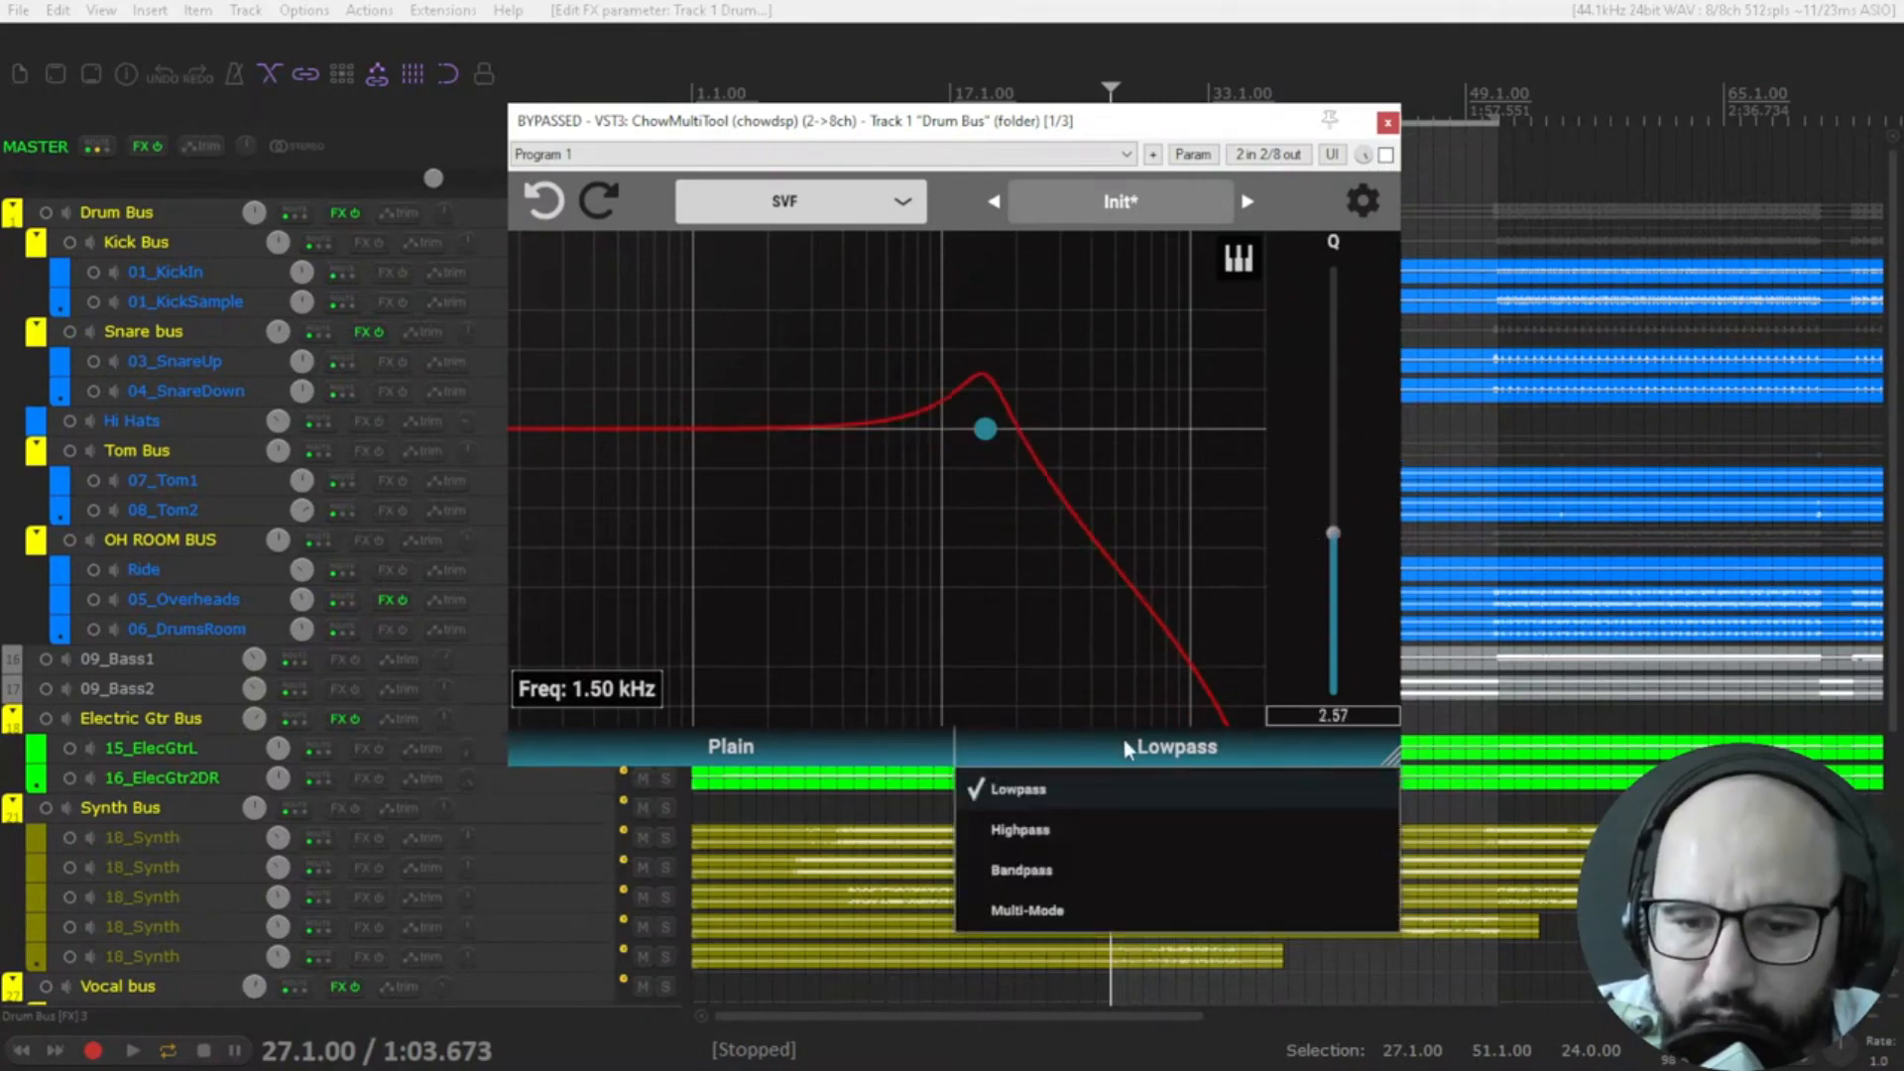
pyautogui.click(1071, 861)
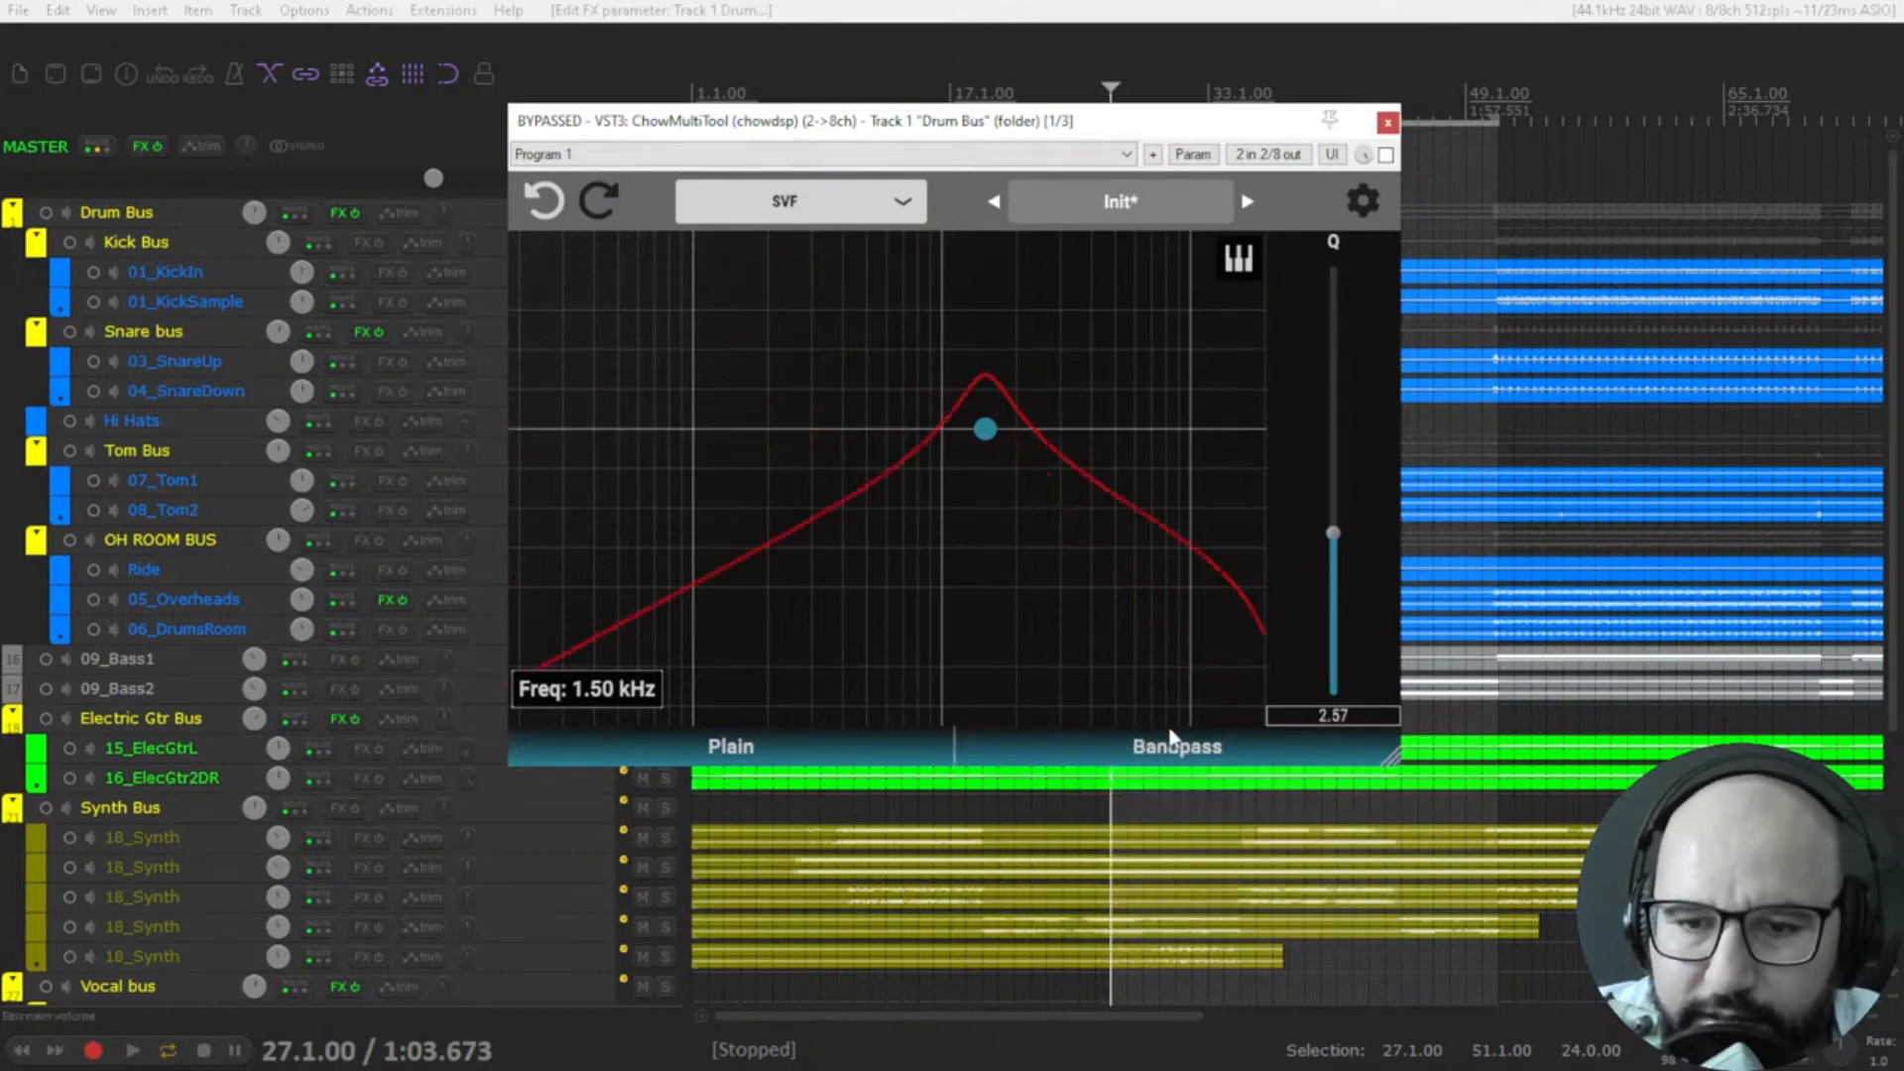
pyautogui.click(1171, 739)
pyautogui.click(1086, 897)
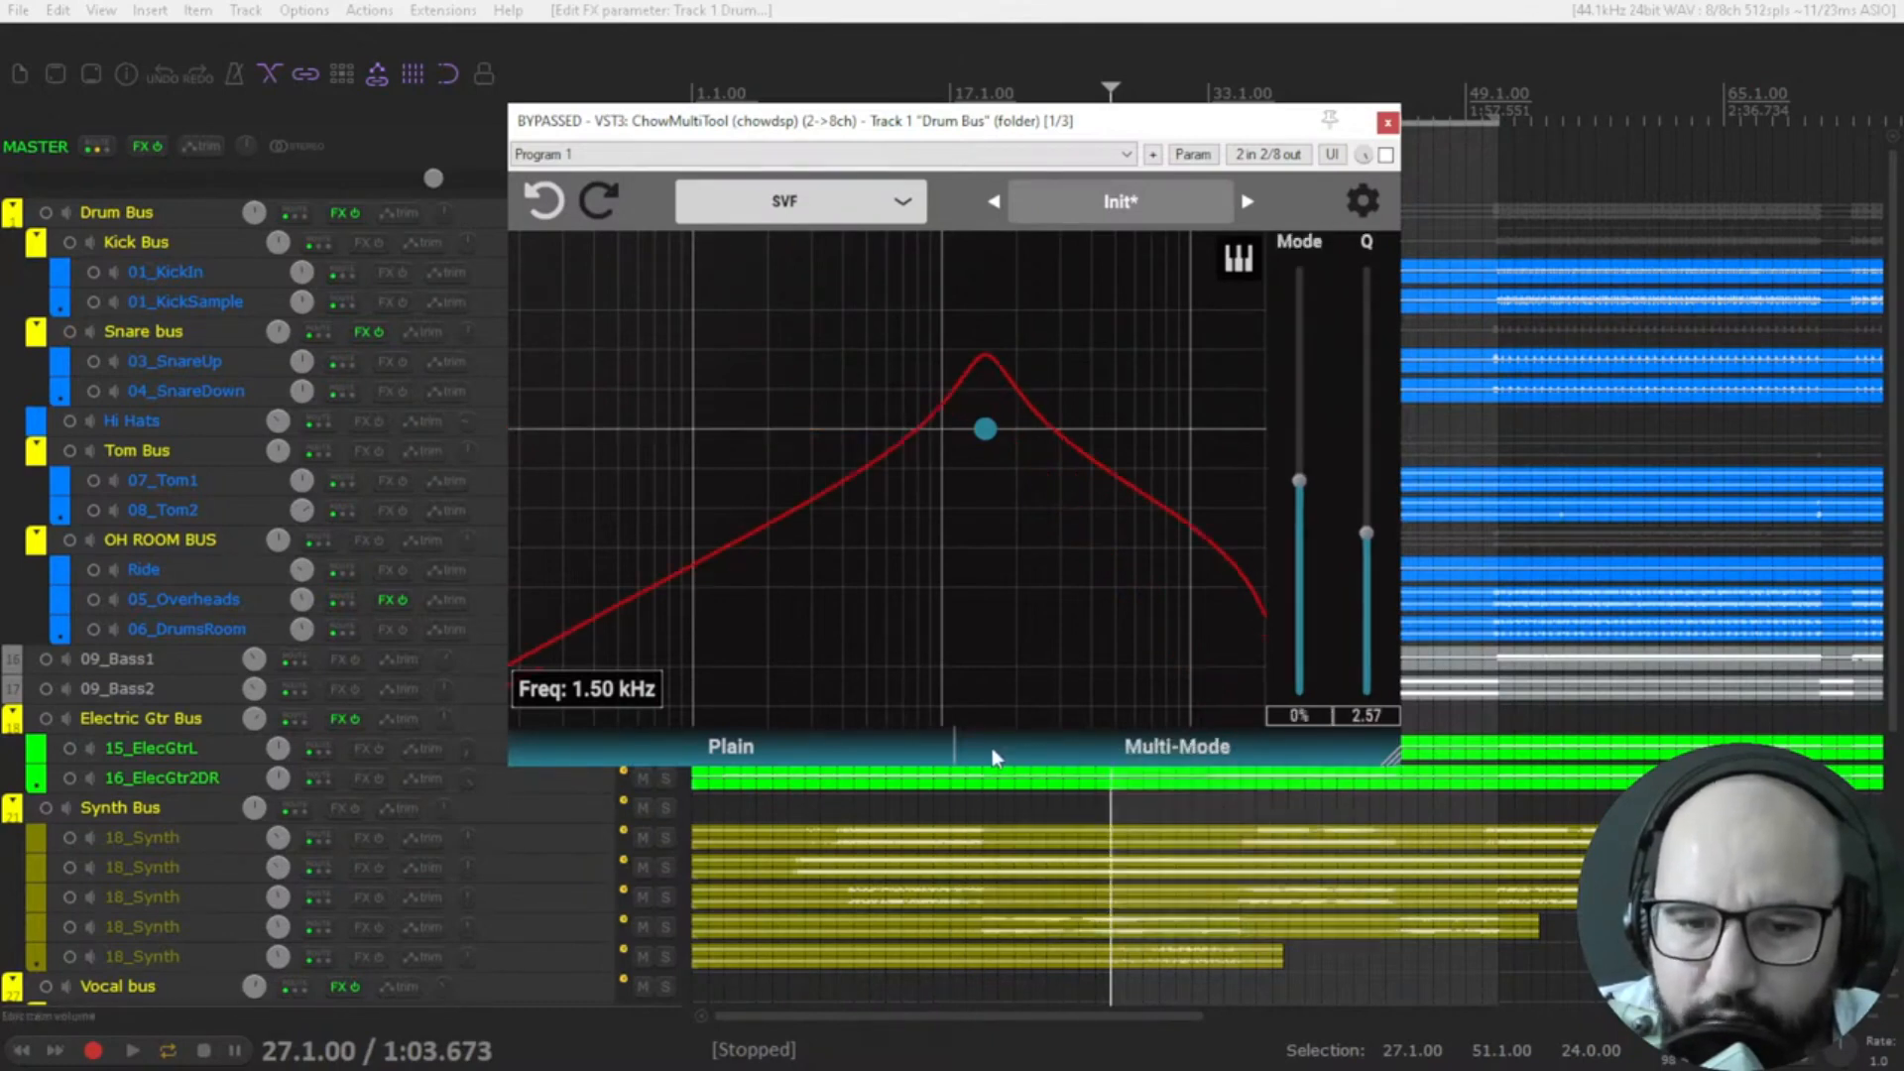
pyautogui.click(748, 744)
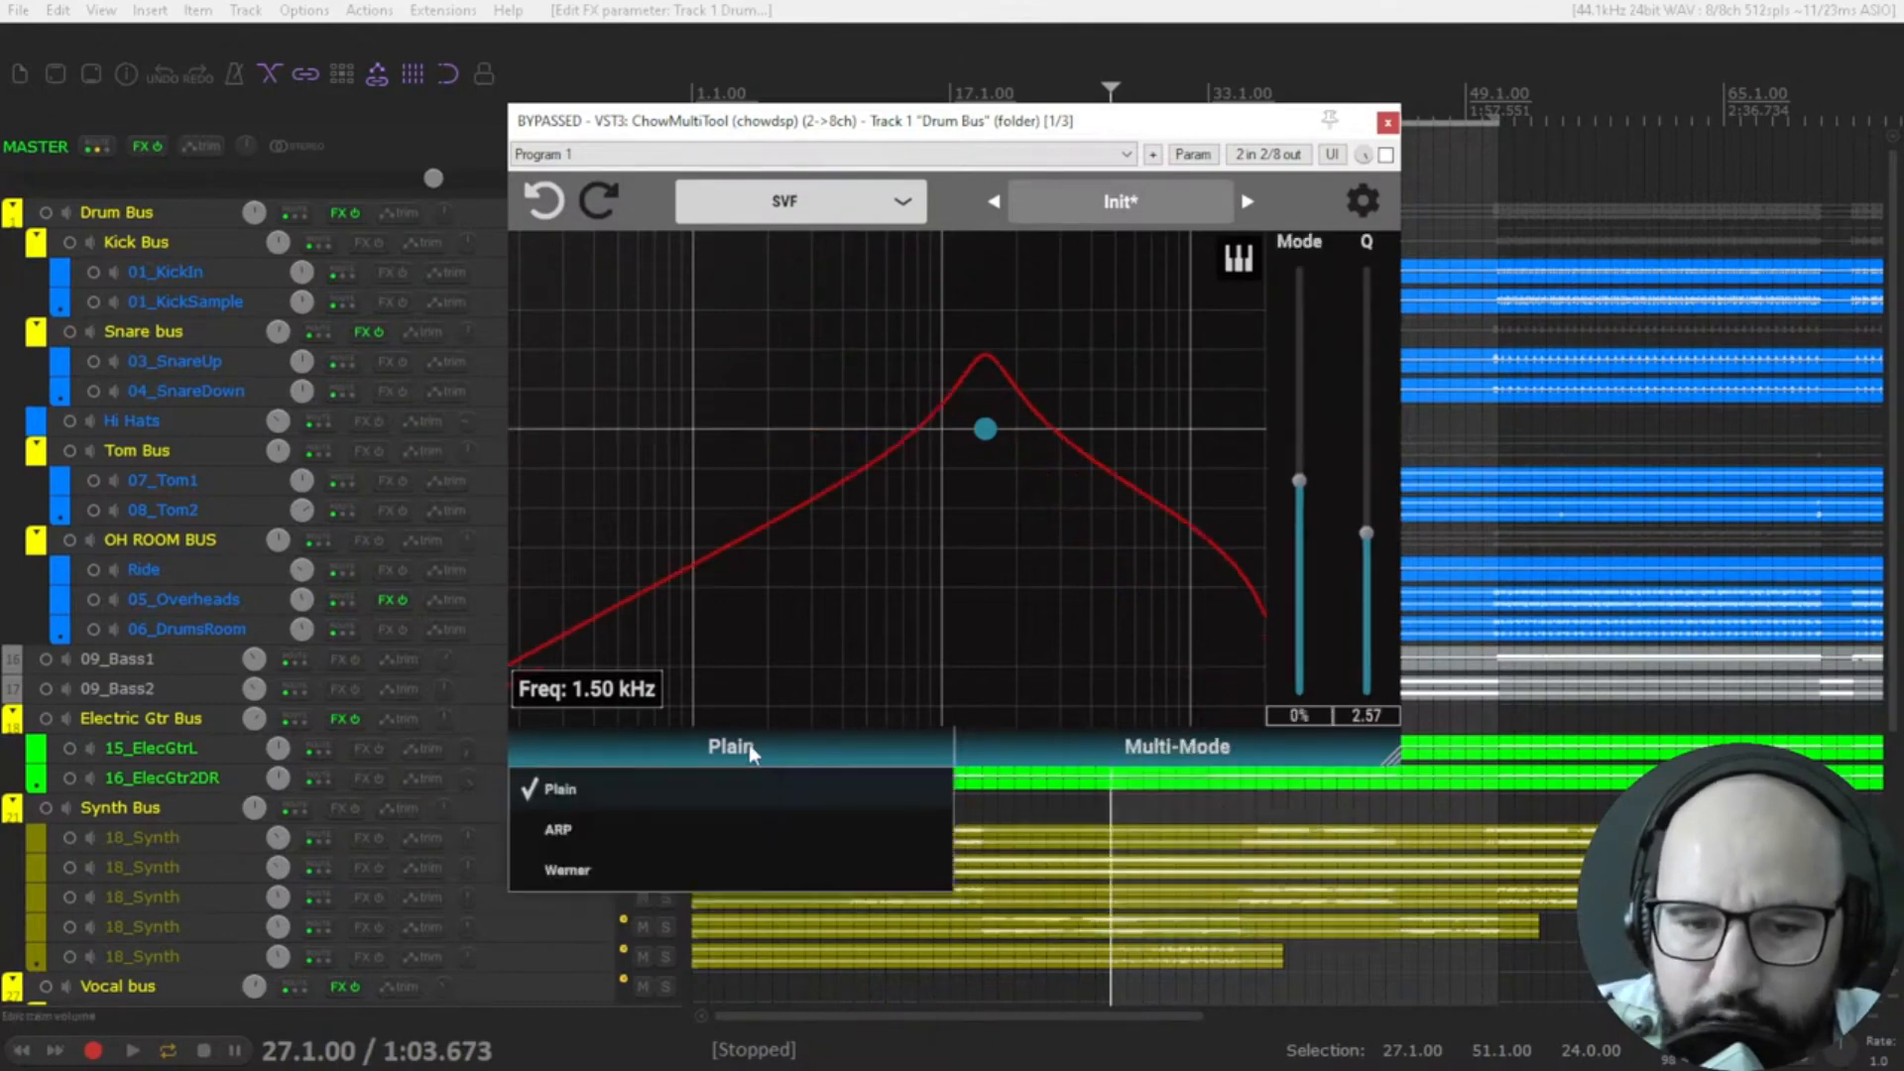
pyautogui.click(709, 870)
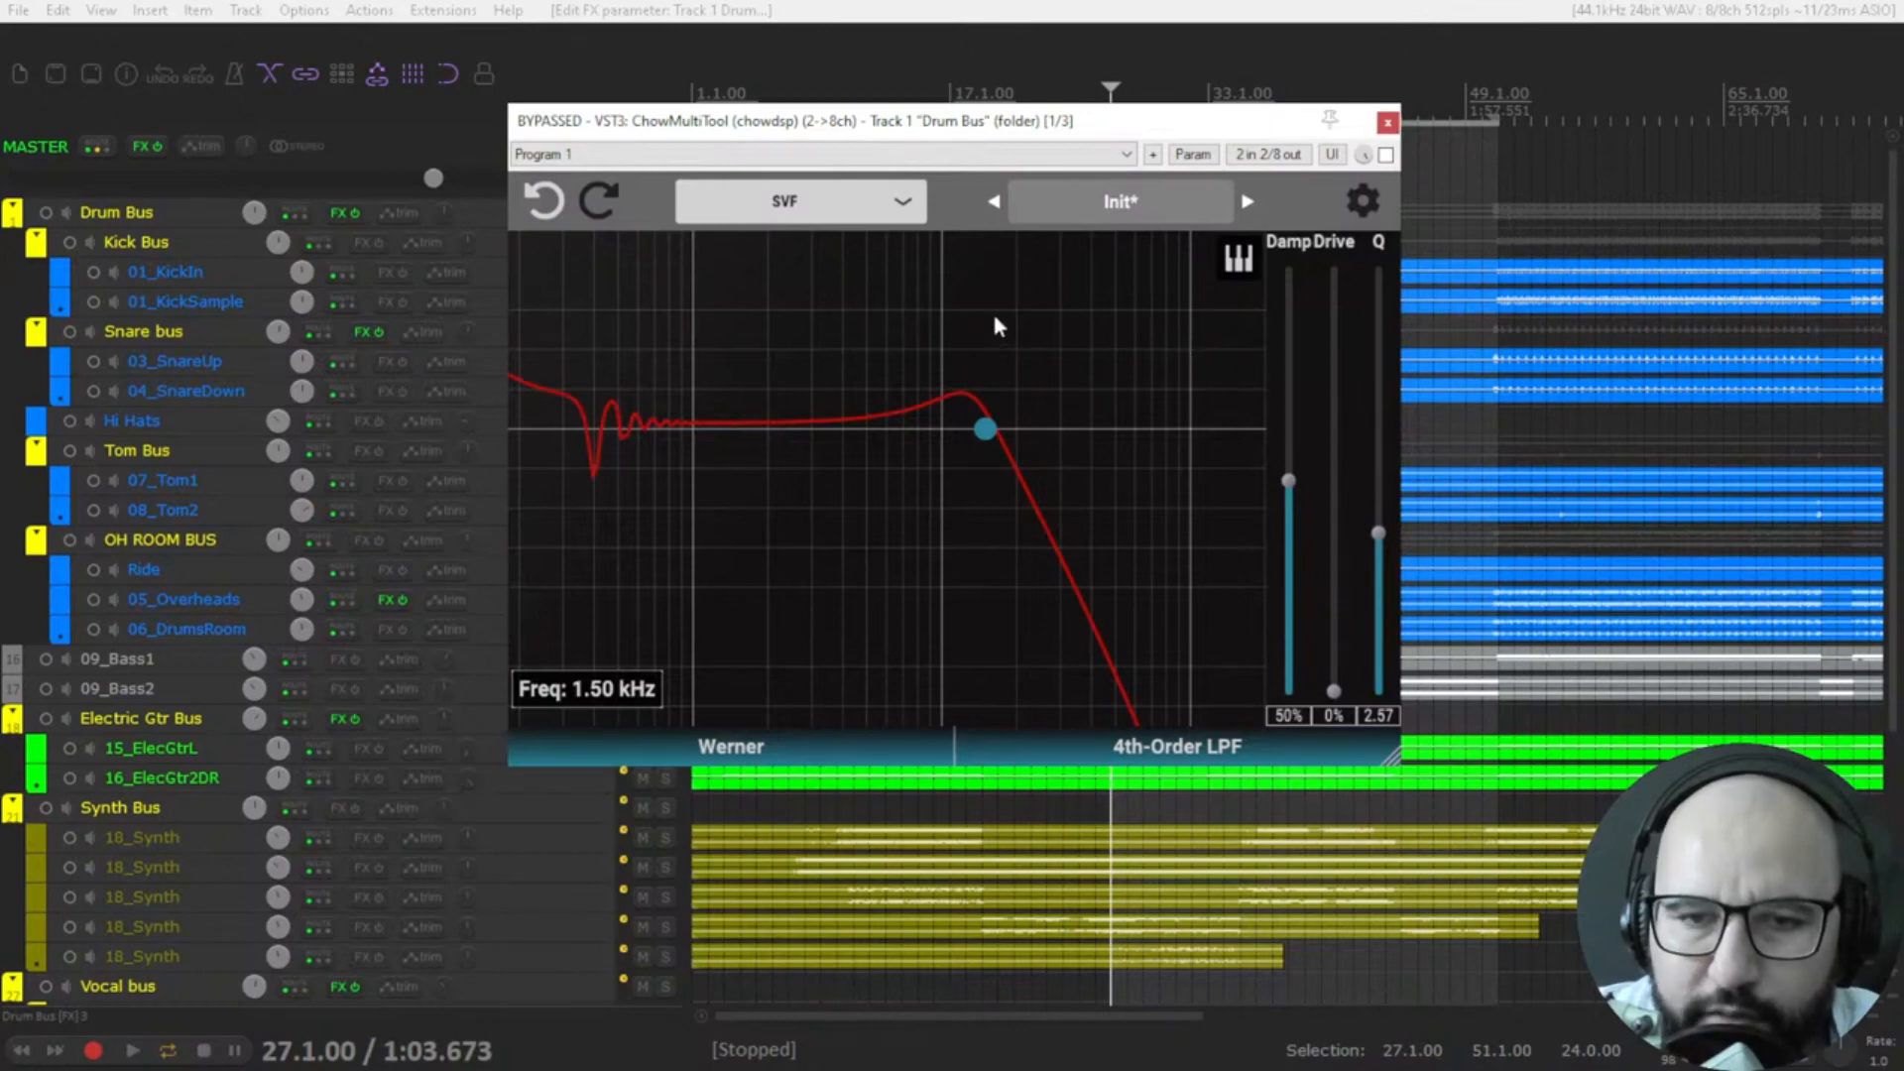
# Load the factory Init preset and move the plugin window clear of the track controls.
pyautogui.click(1097, 202)
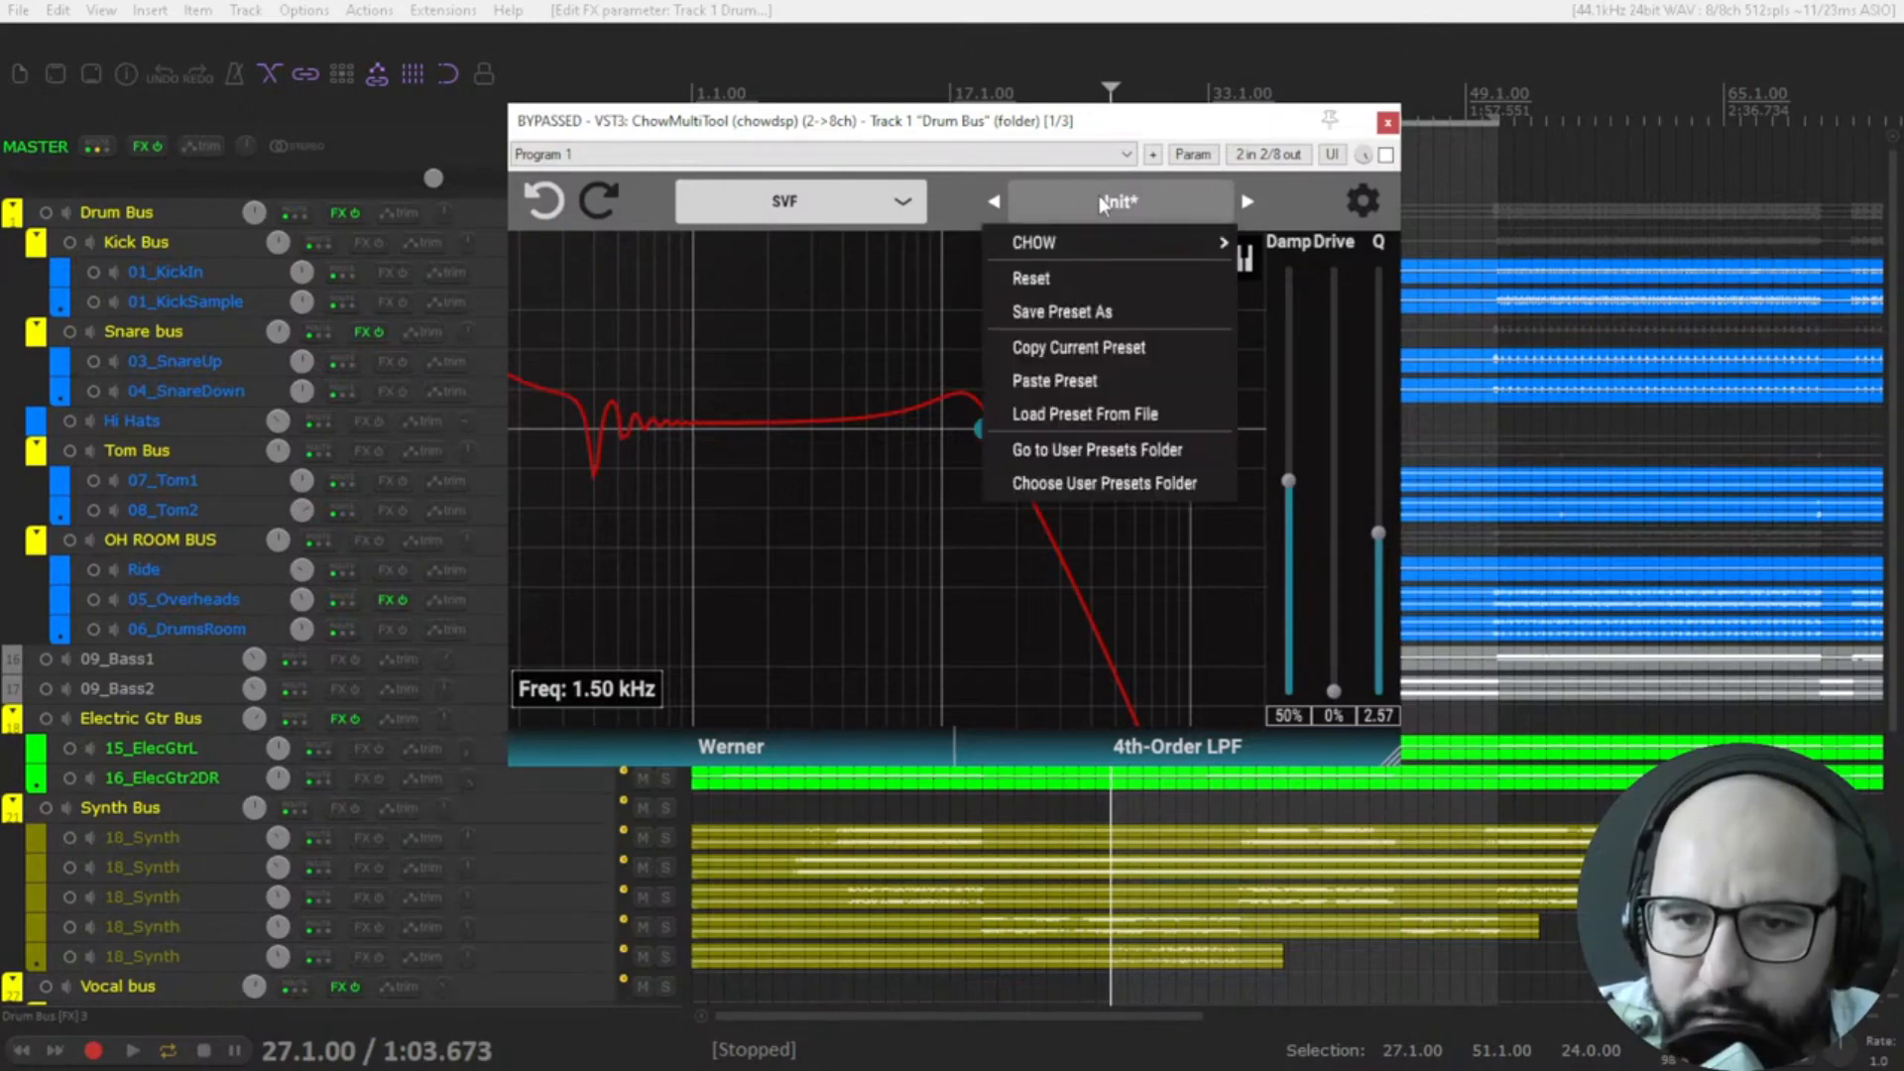
pyautogui.moveTo(1107, 254)
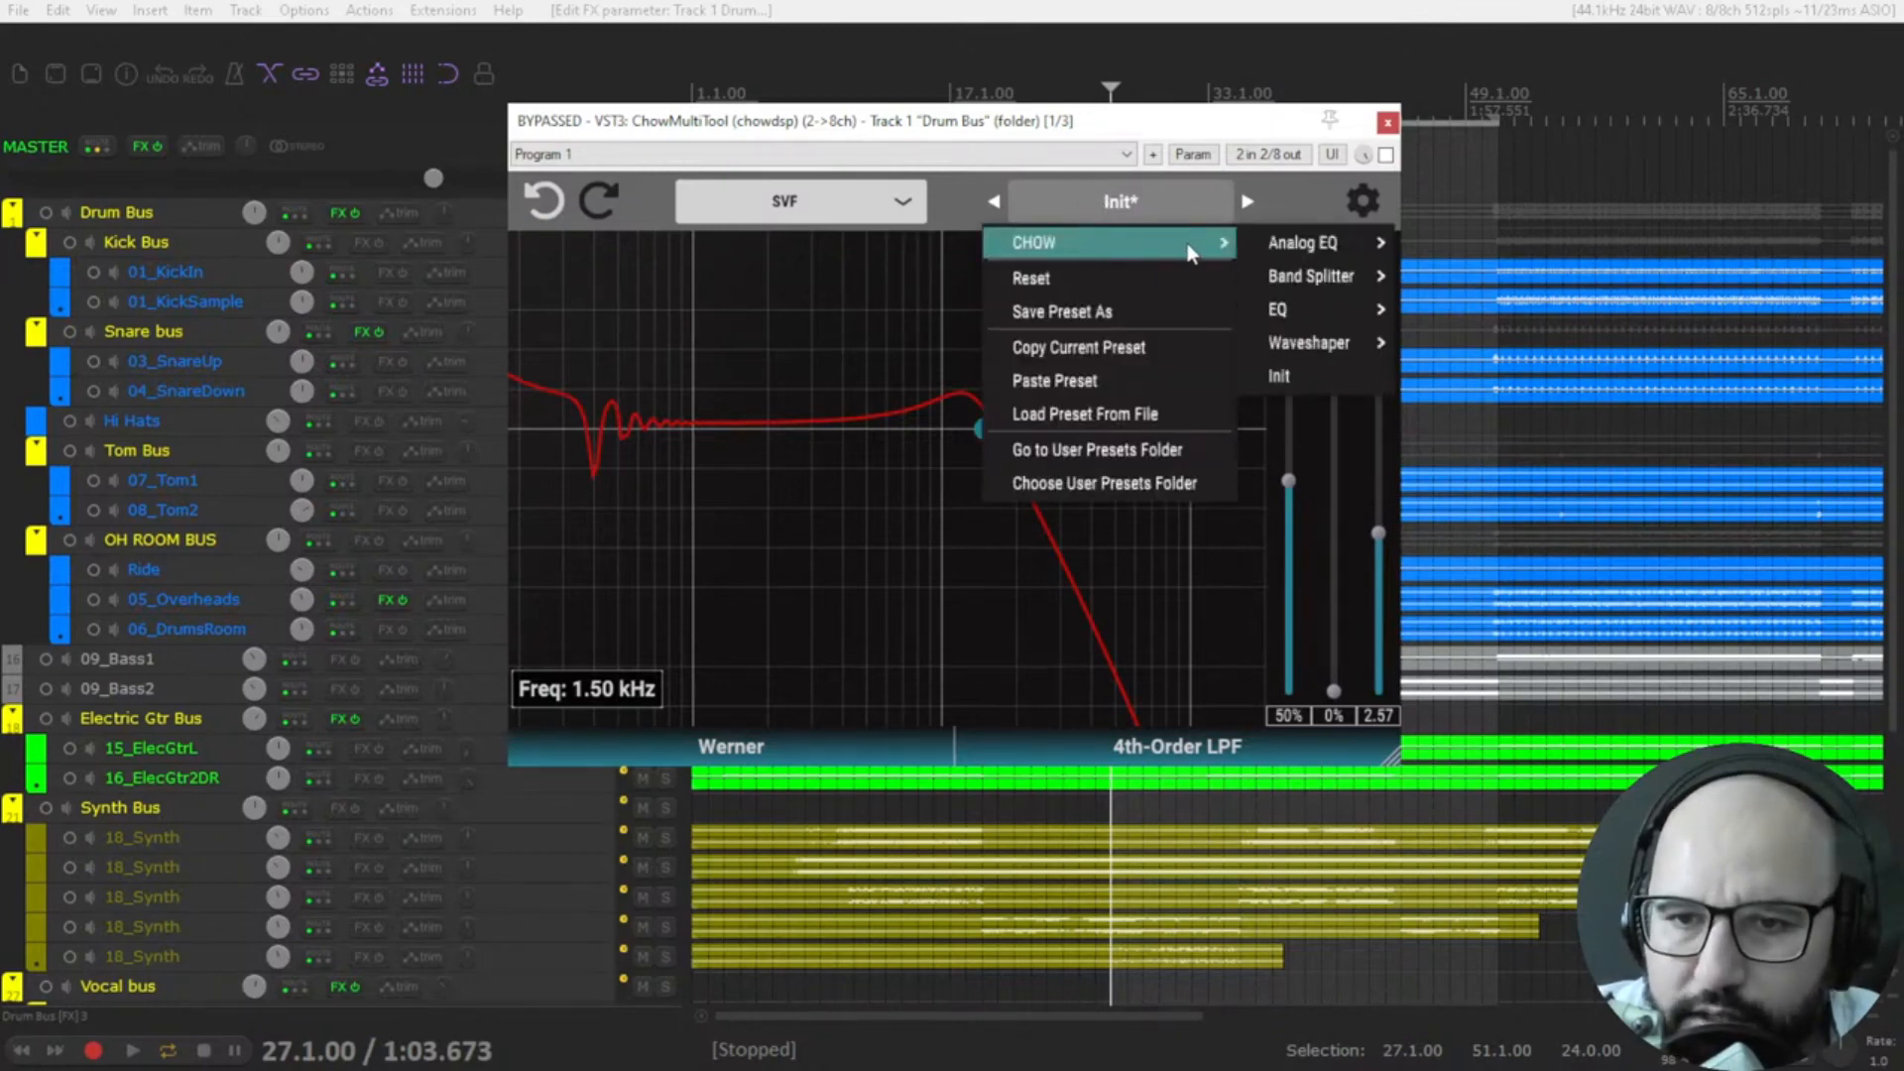
pyautogui.click(1320, 385)
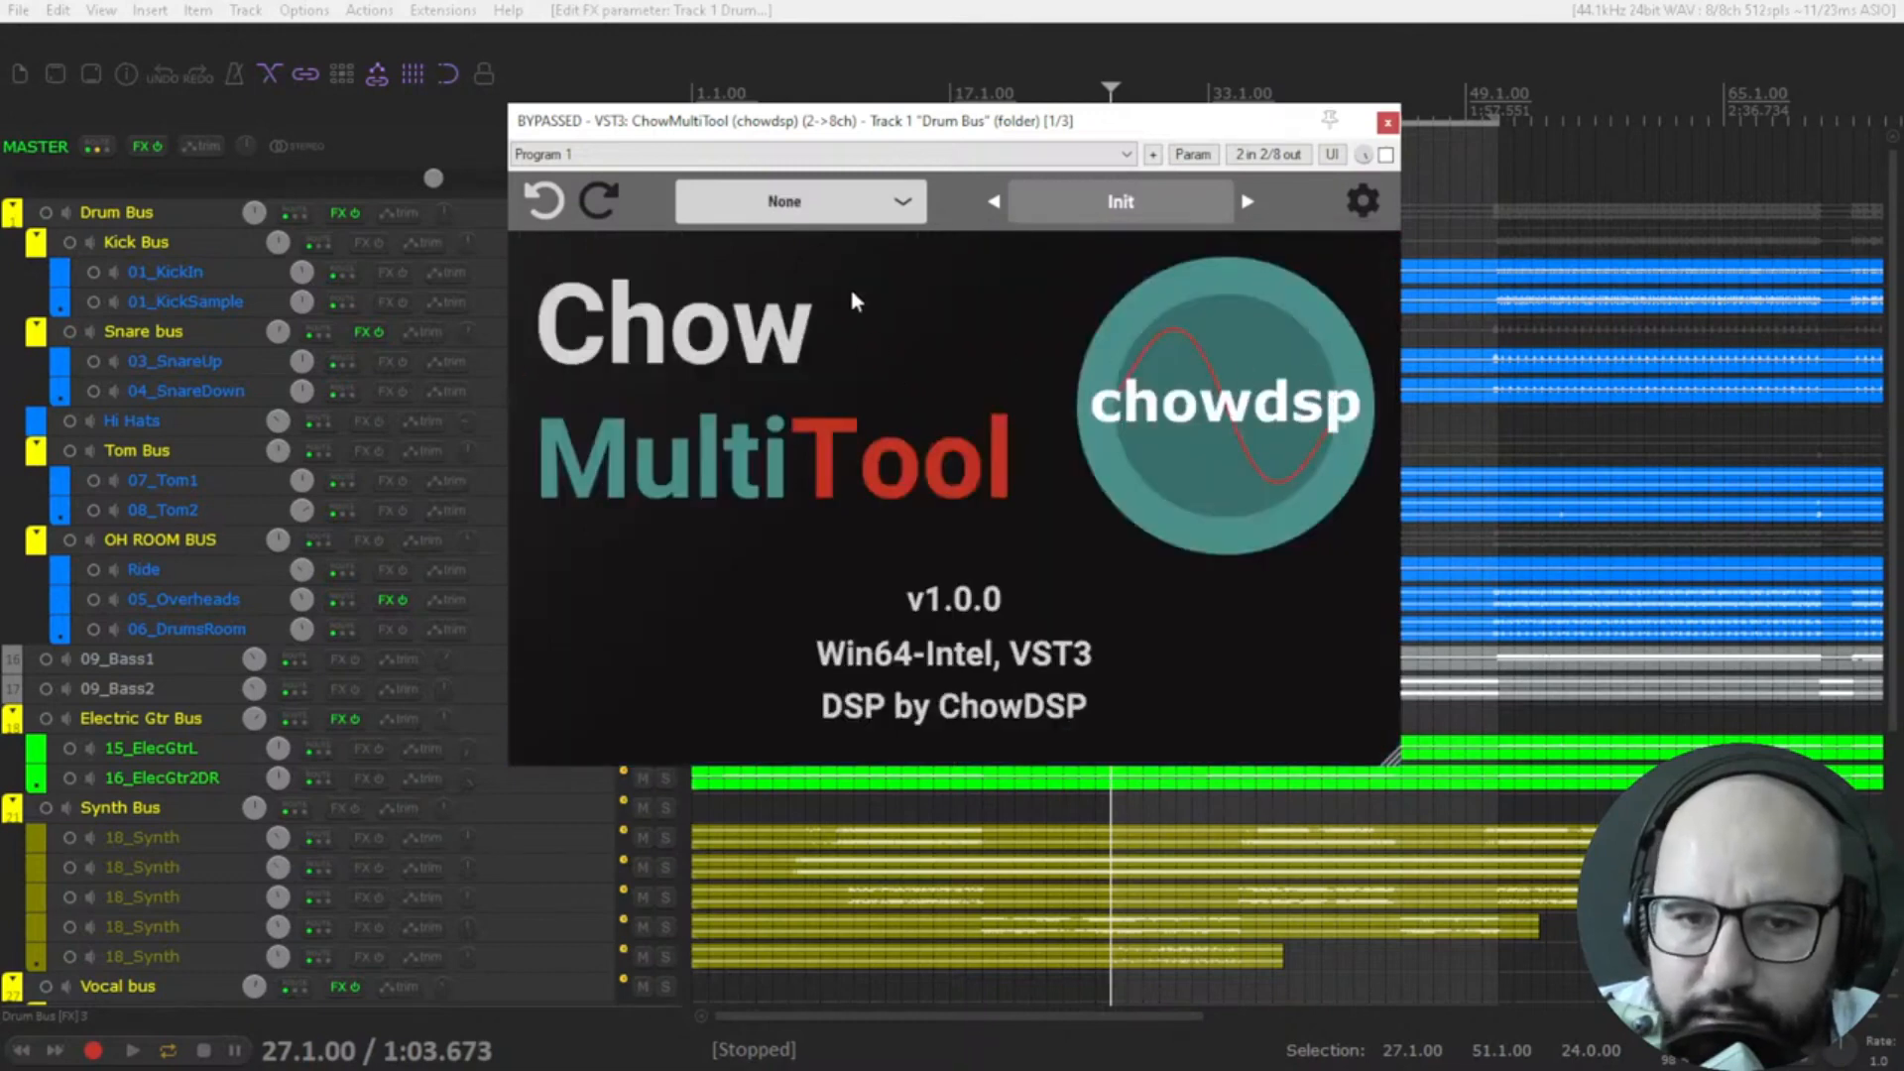
pyautogui.moveTo(958, 125); pyautogui.dragTo(1212, 173)
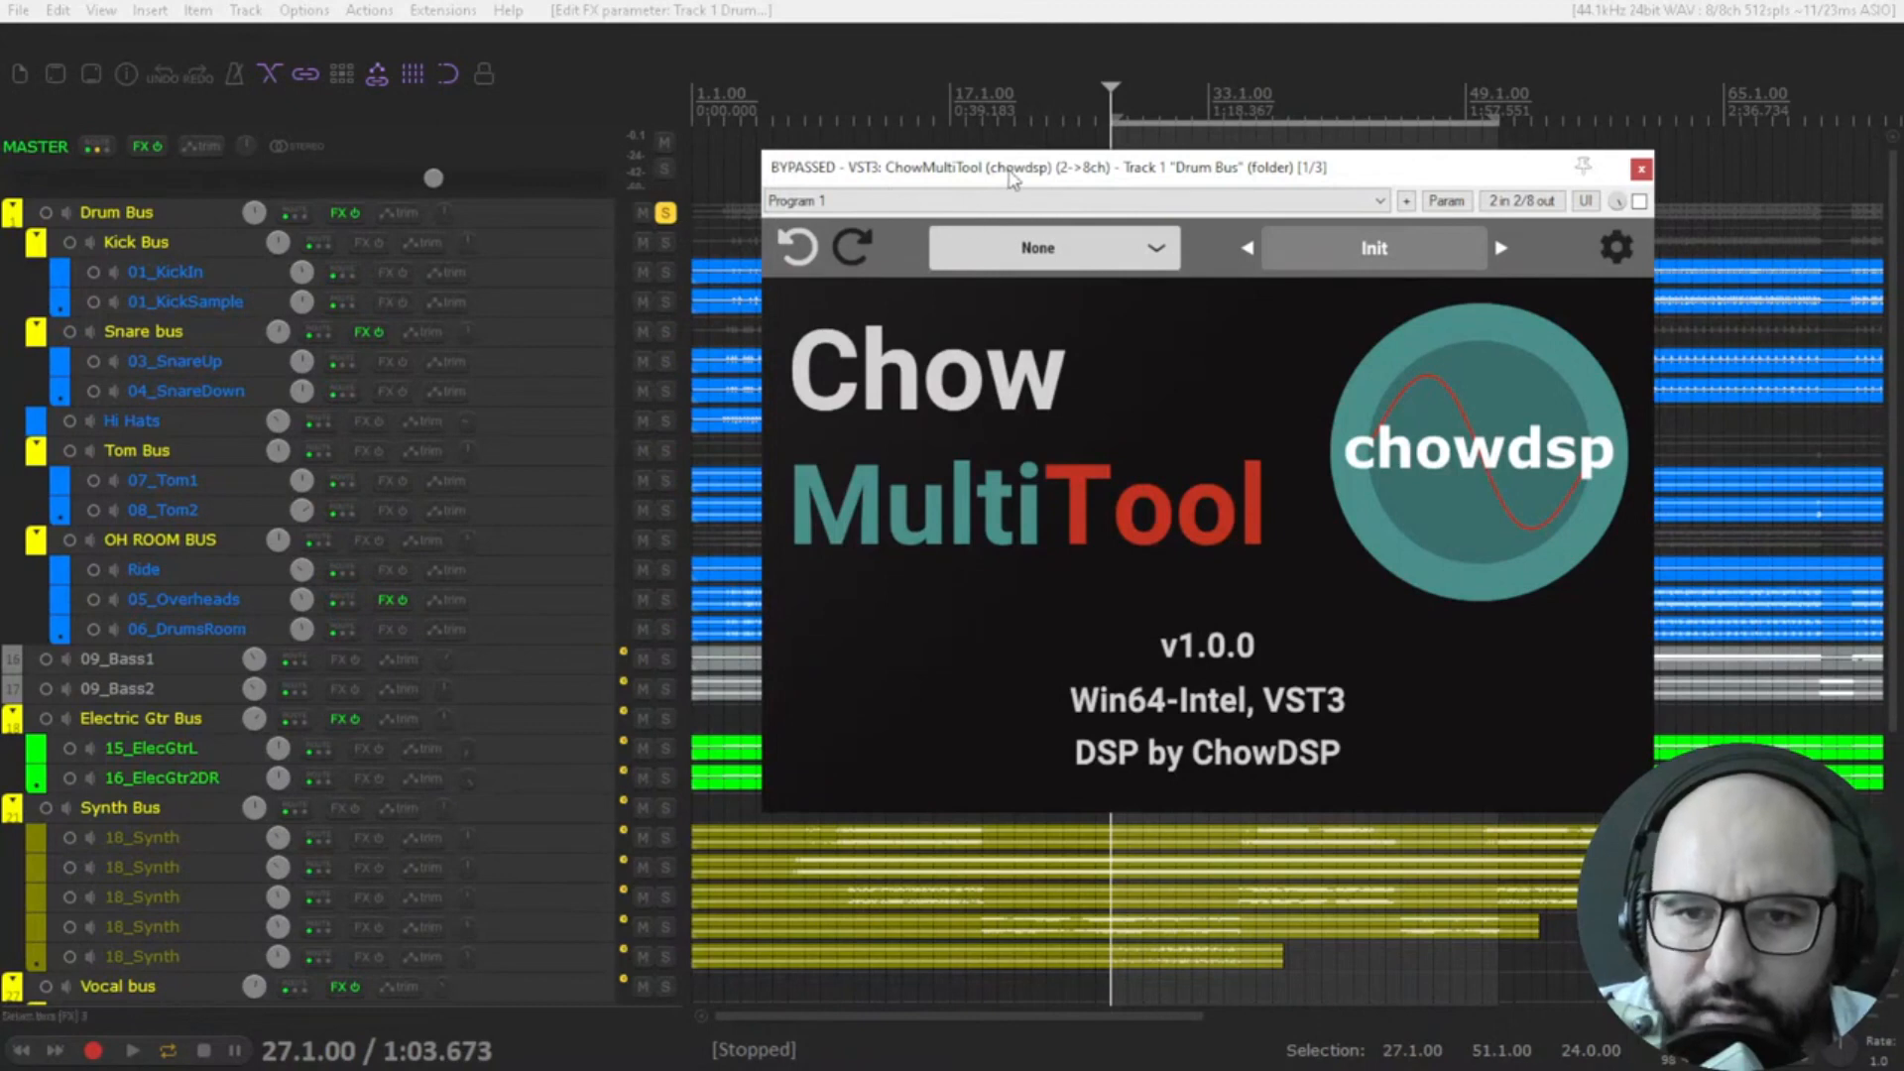
pyautogui.moveTo(1011, 177); pyautogui.dragTo(876, 181)
# Start playback, change the plugin mode to EQ, and take the plugin out of bypass.
pyautogui.press('space')
pyautogui.click(927, 260)
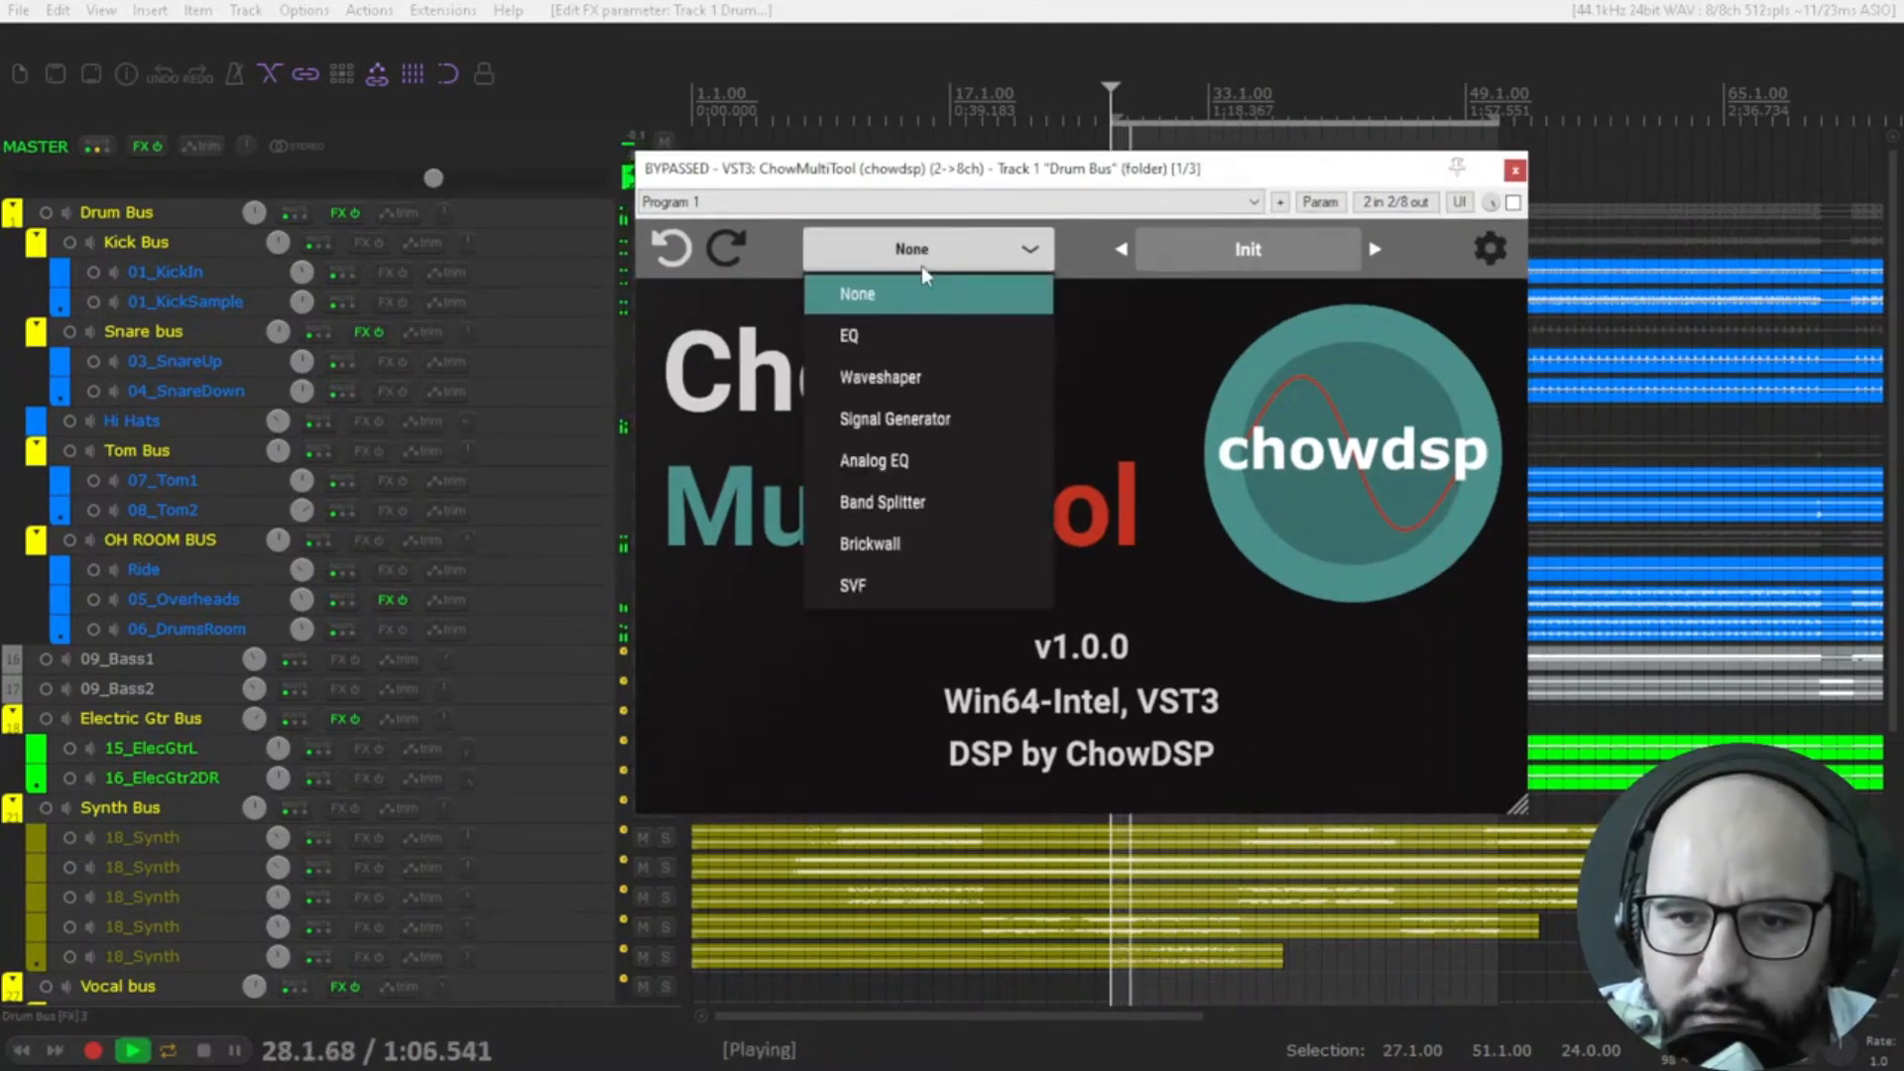
pyautogui.click(885, 337)
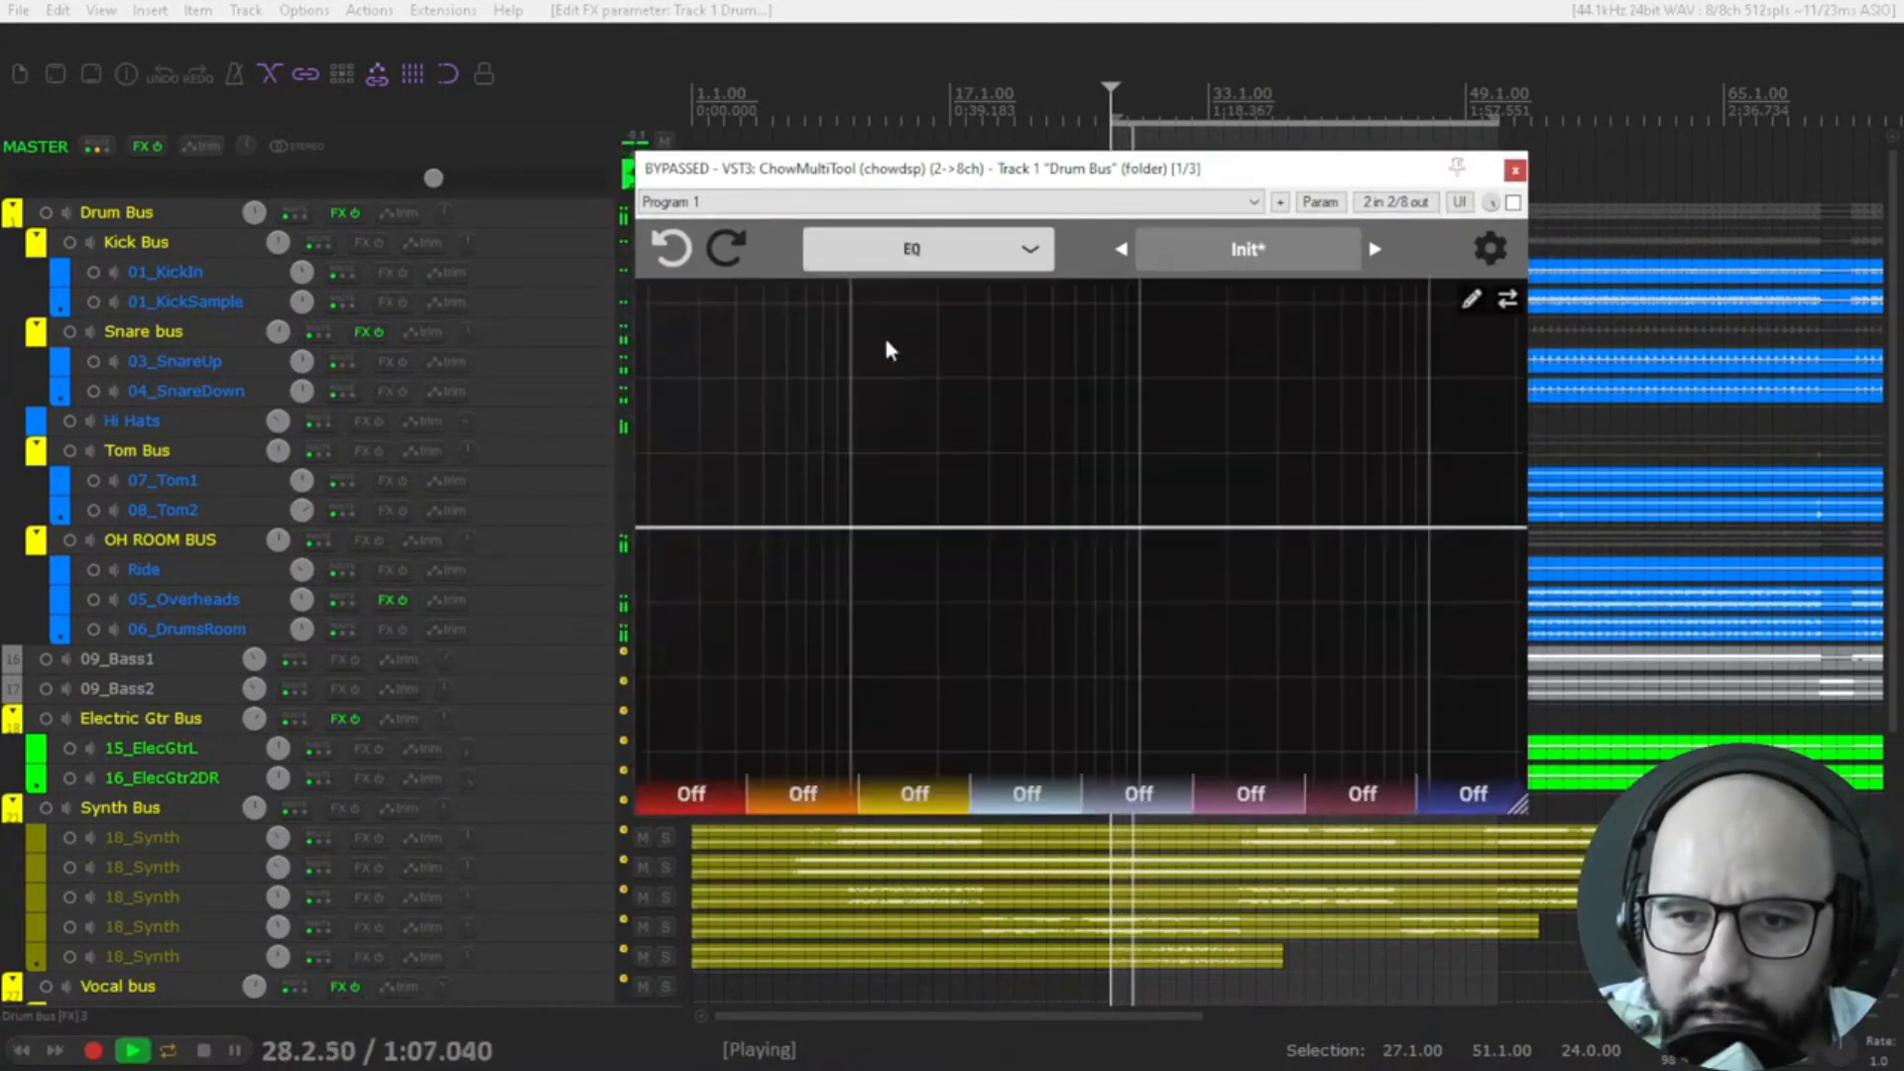
pyautogui.click(1513, 202)
# Set the seventh EQ band to Bell and boost it about 3 dB at about 5.37 kHz.
pyautogui.click(1346, 790)
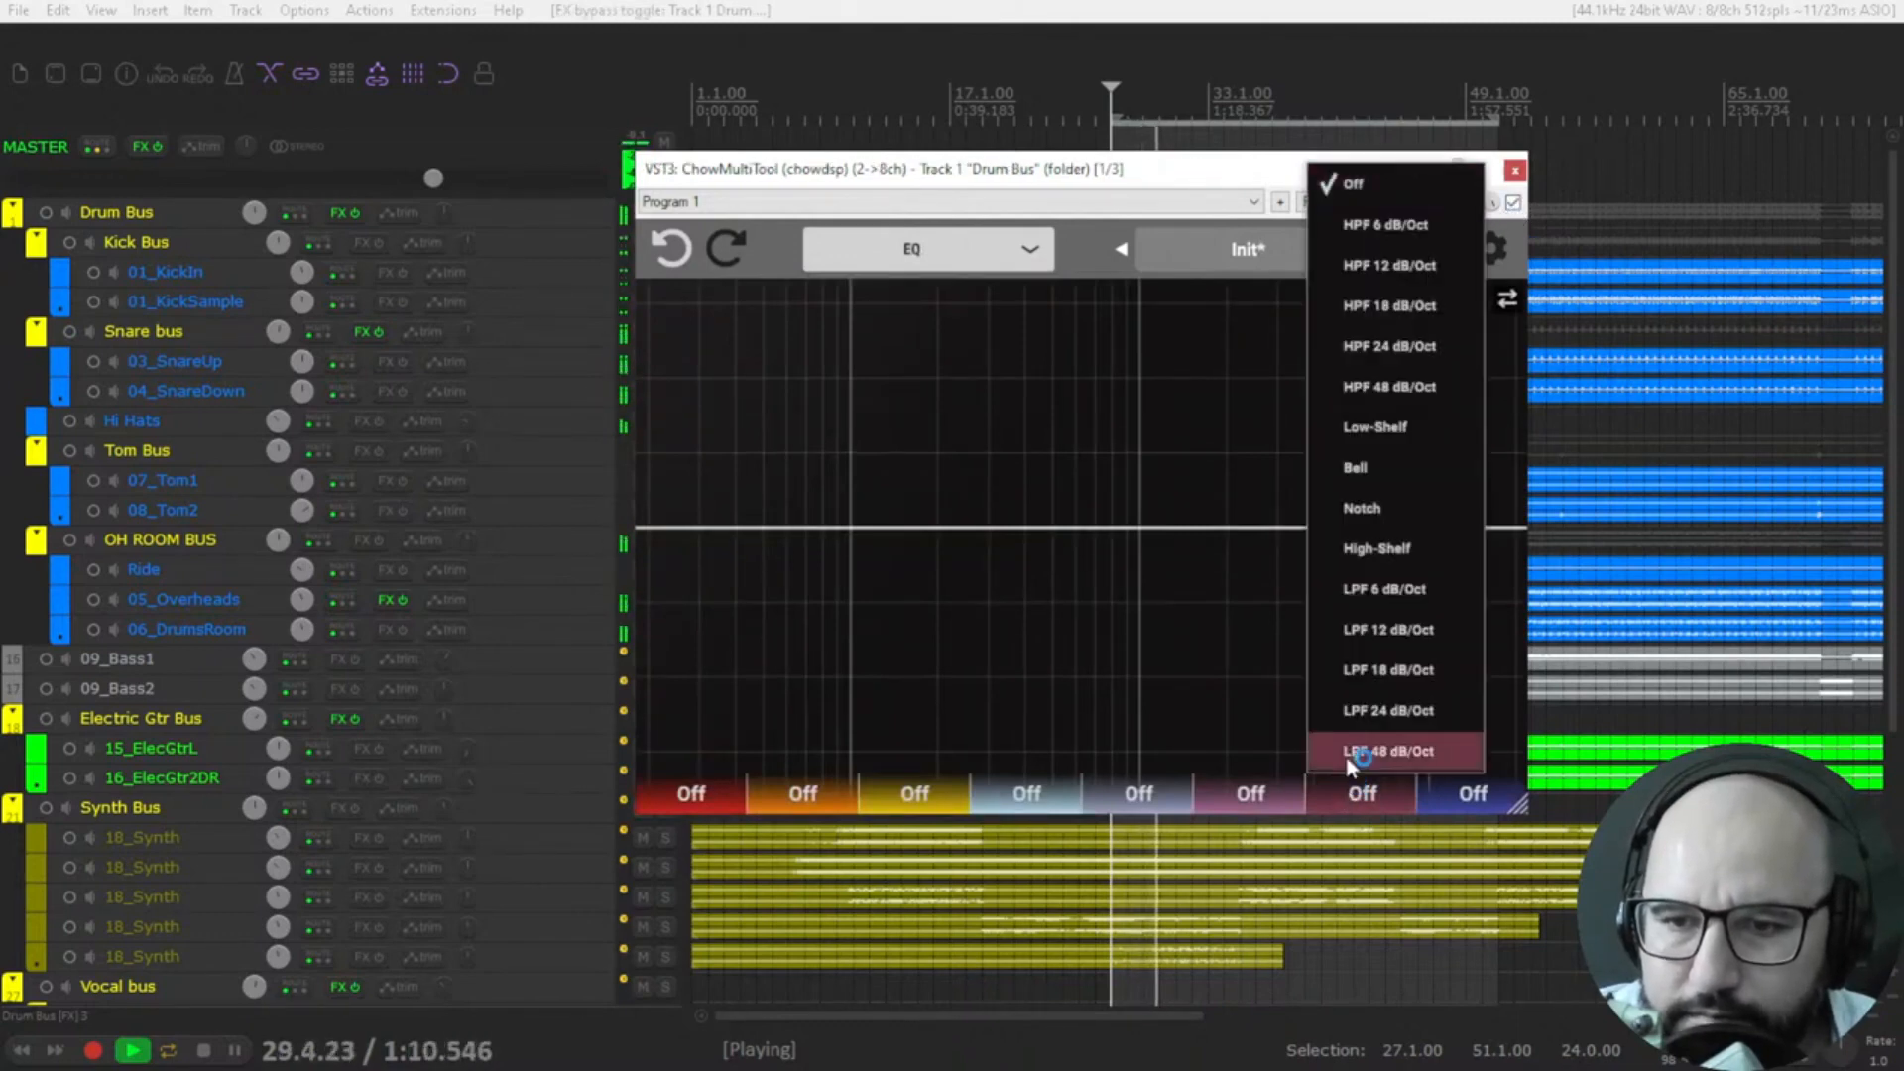
pyautogui.click(1359, 474)
pyautogui.moveTo(1316, 529); pyautogui.dragTo(1341, 496)
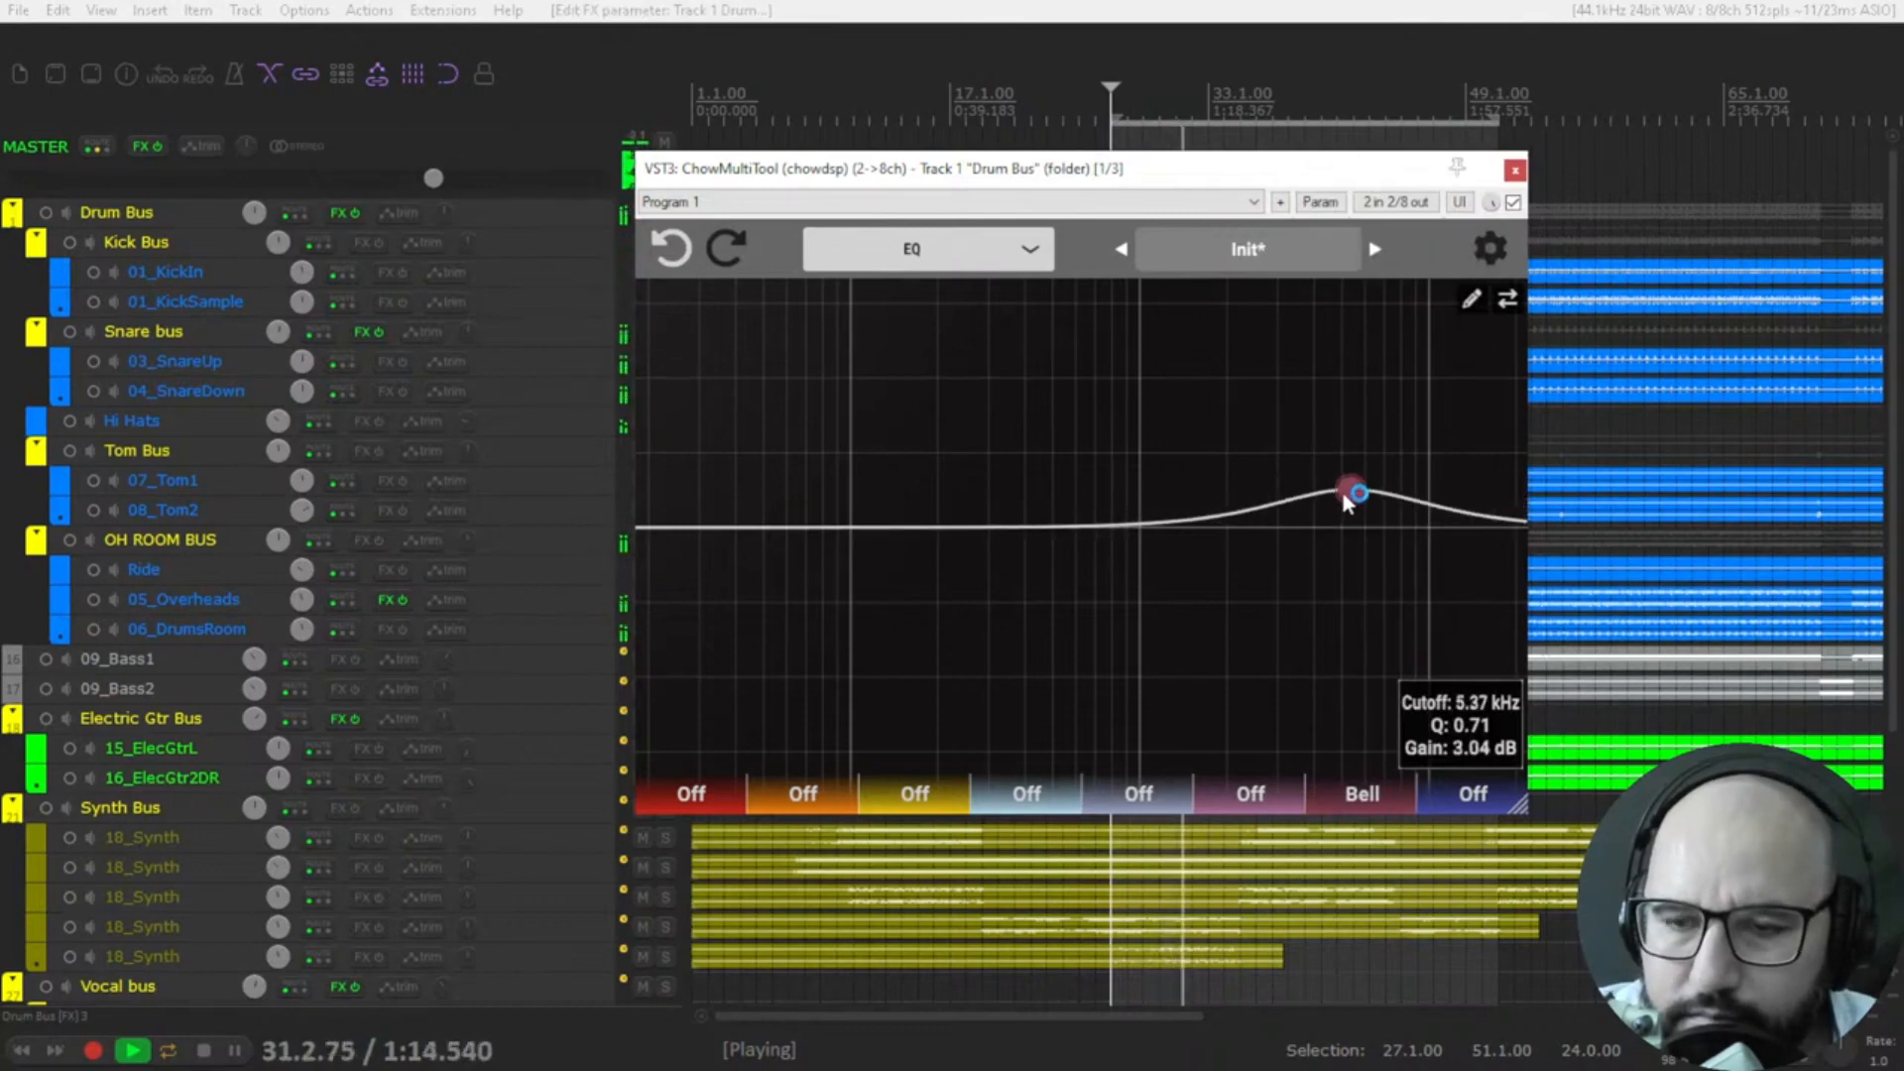
# Change the seventh EQ band to High-Shelf with about 2.4 dB of gain at about 4.25 kHz.
pyautogui.click(1361, 794)
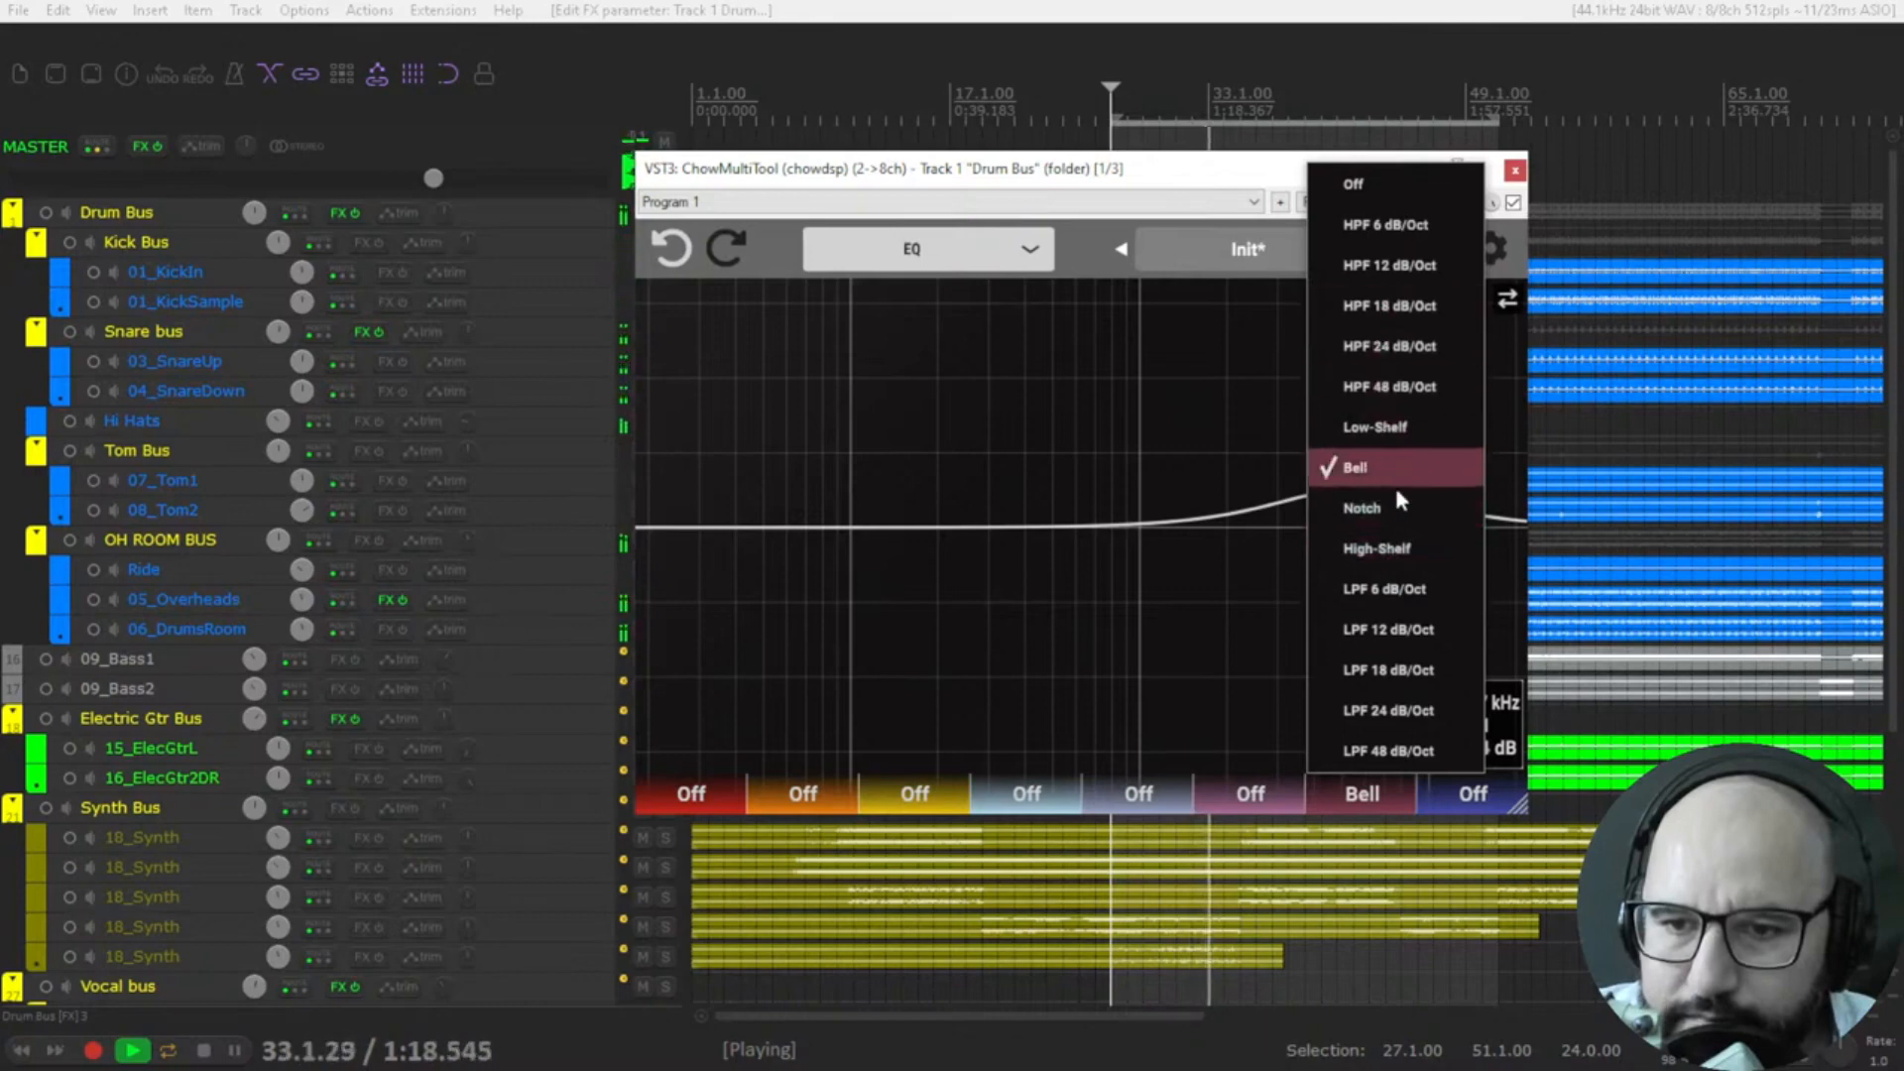
pyautogui.click(1395, 548)
pyautogui.moveTo(1354, 493); pyautogui.dragTo(1318, 508)
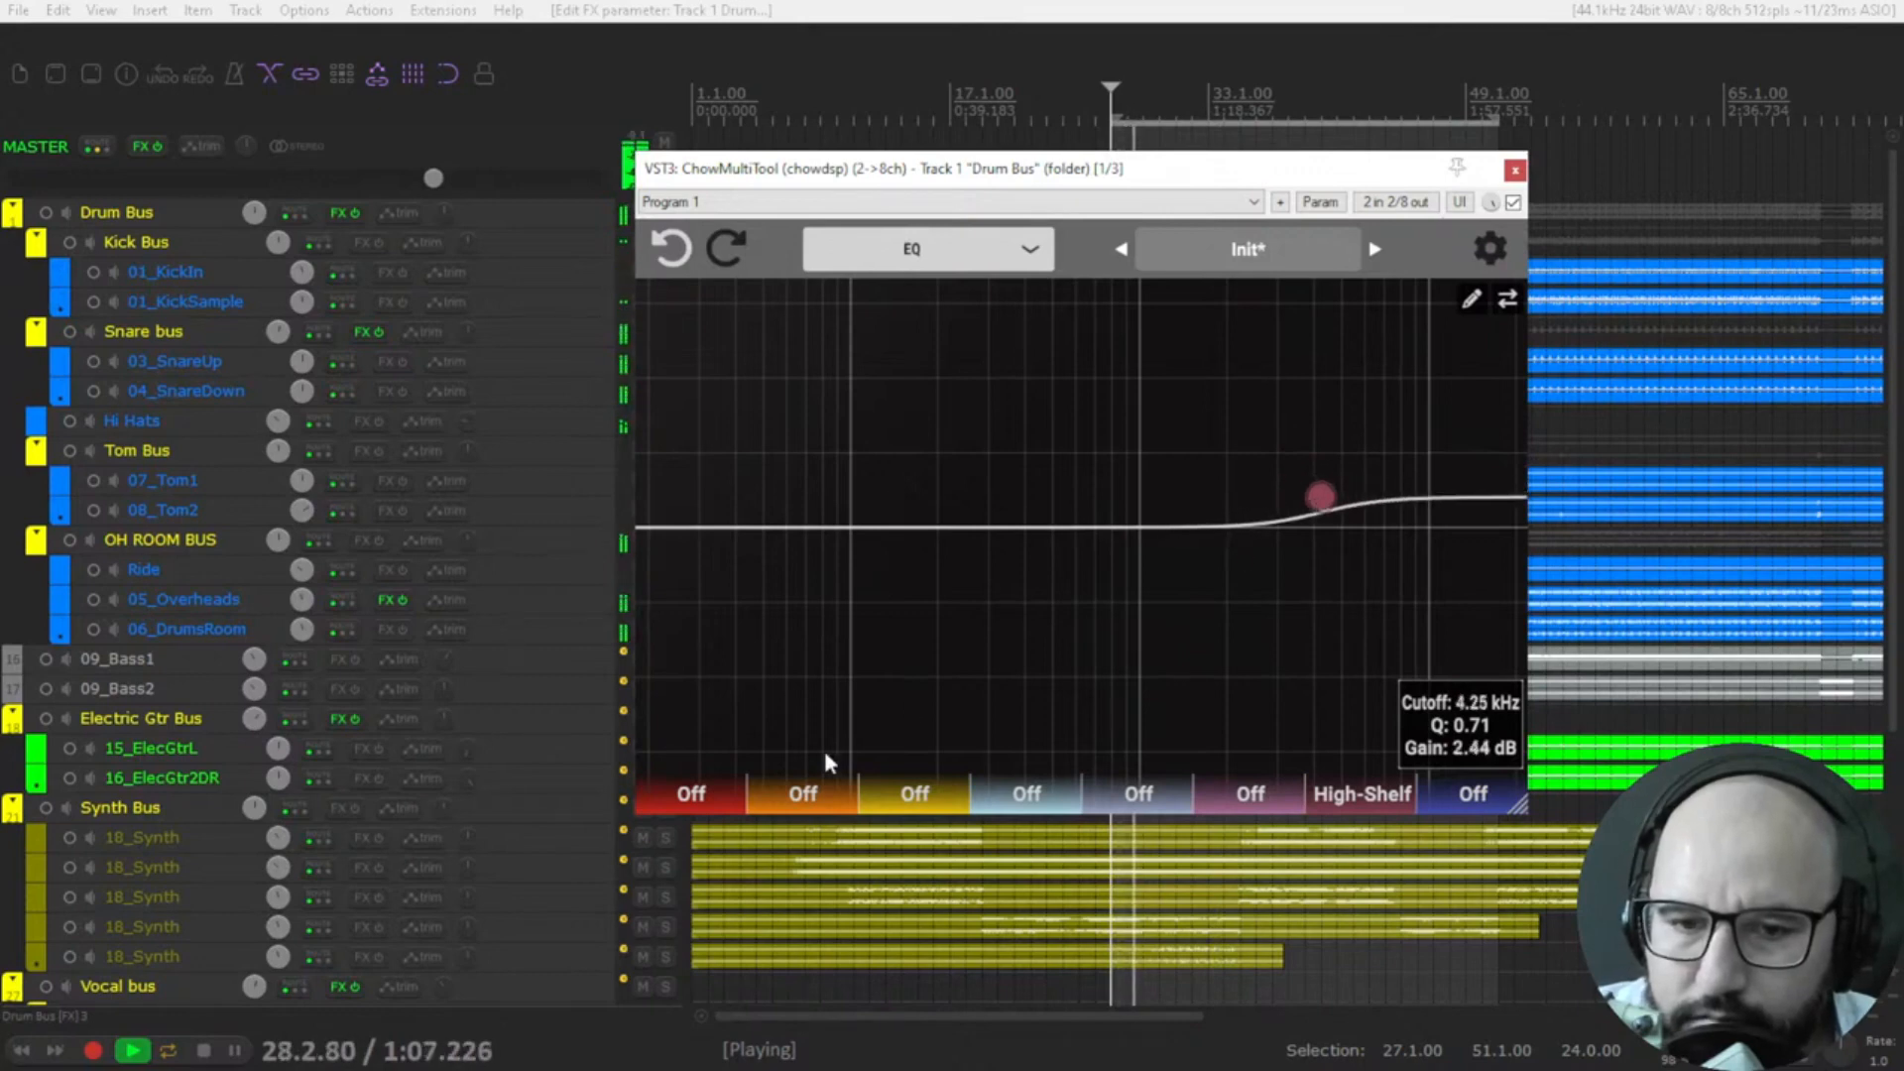
# Set the second EQ band to Low-Shelf and boost it about 4.8 dB at about 107 Hz.
pyautogui.click(806, 801)
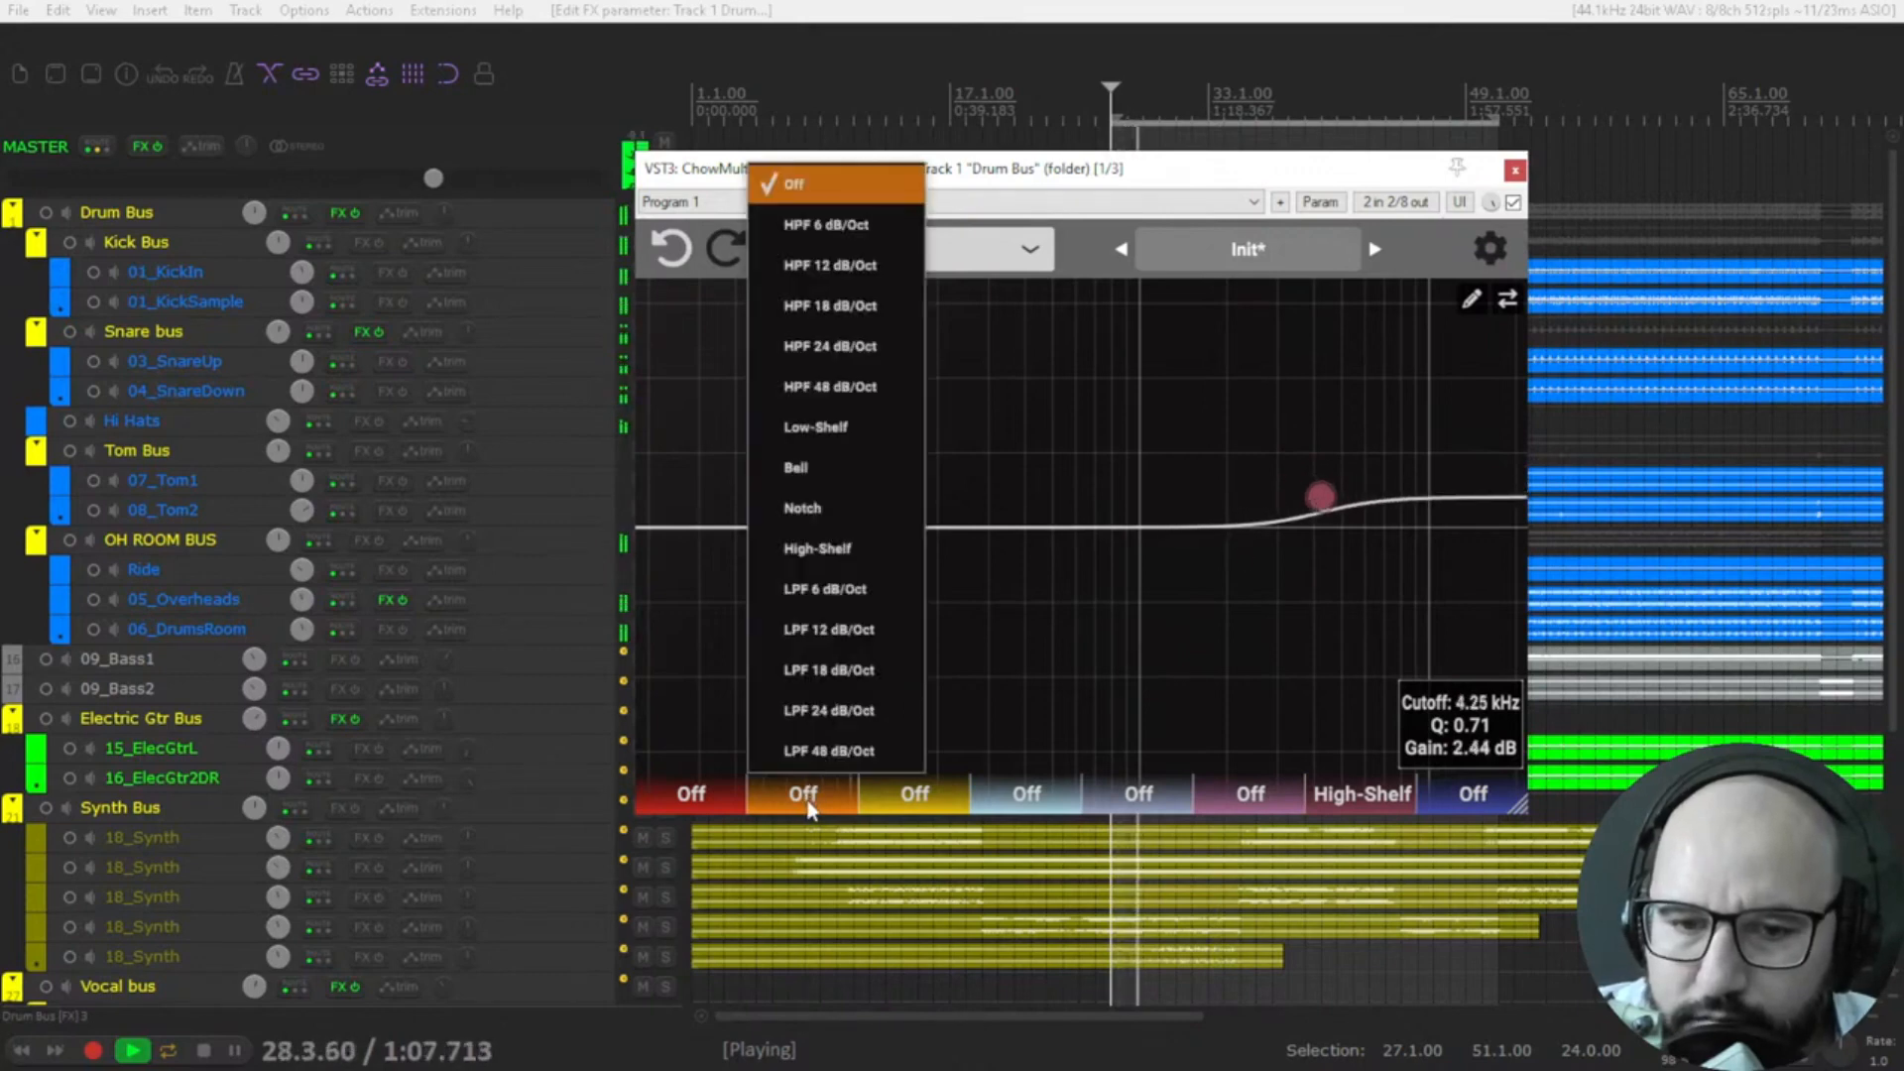
pyautogui.click(829, 433)
pyautogui.moveTo(883, 535); pyautogui.dragTo(868, 472)
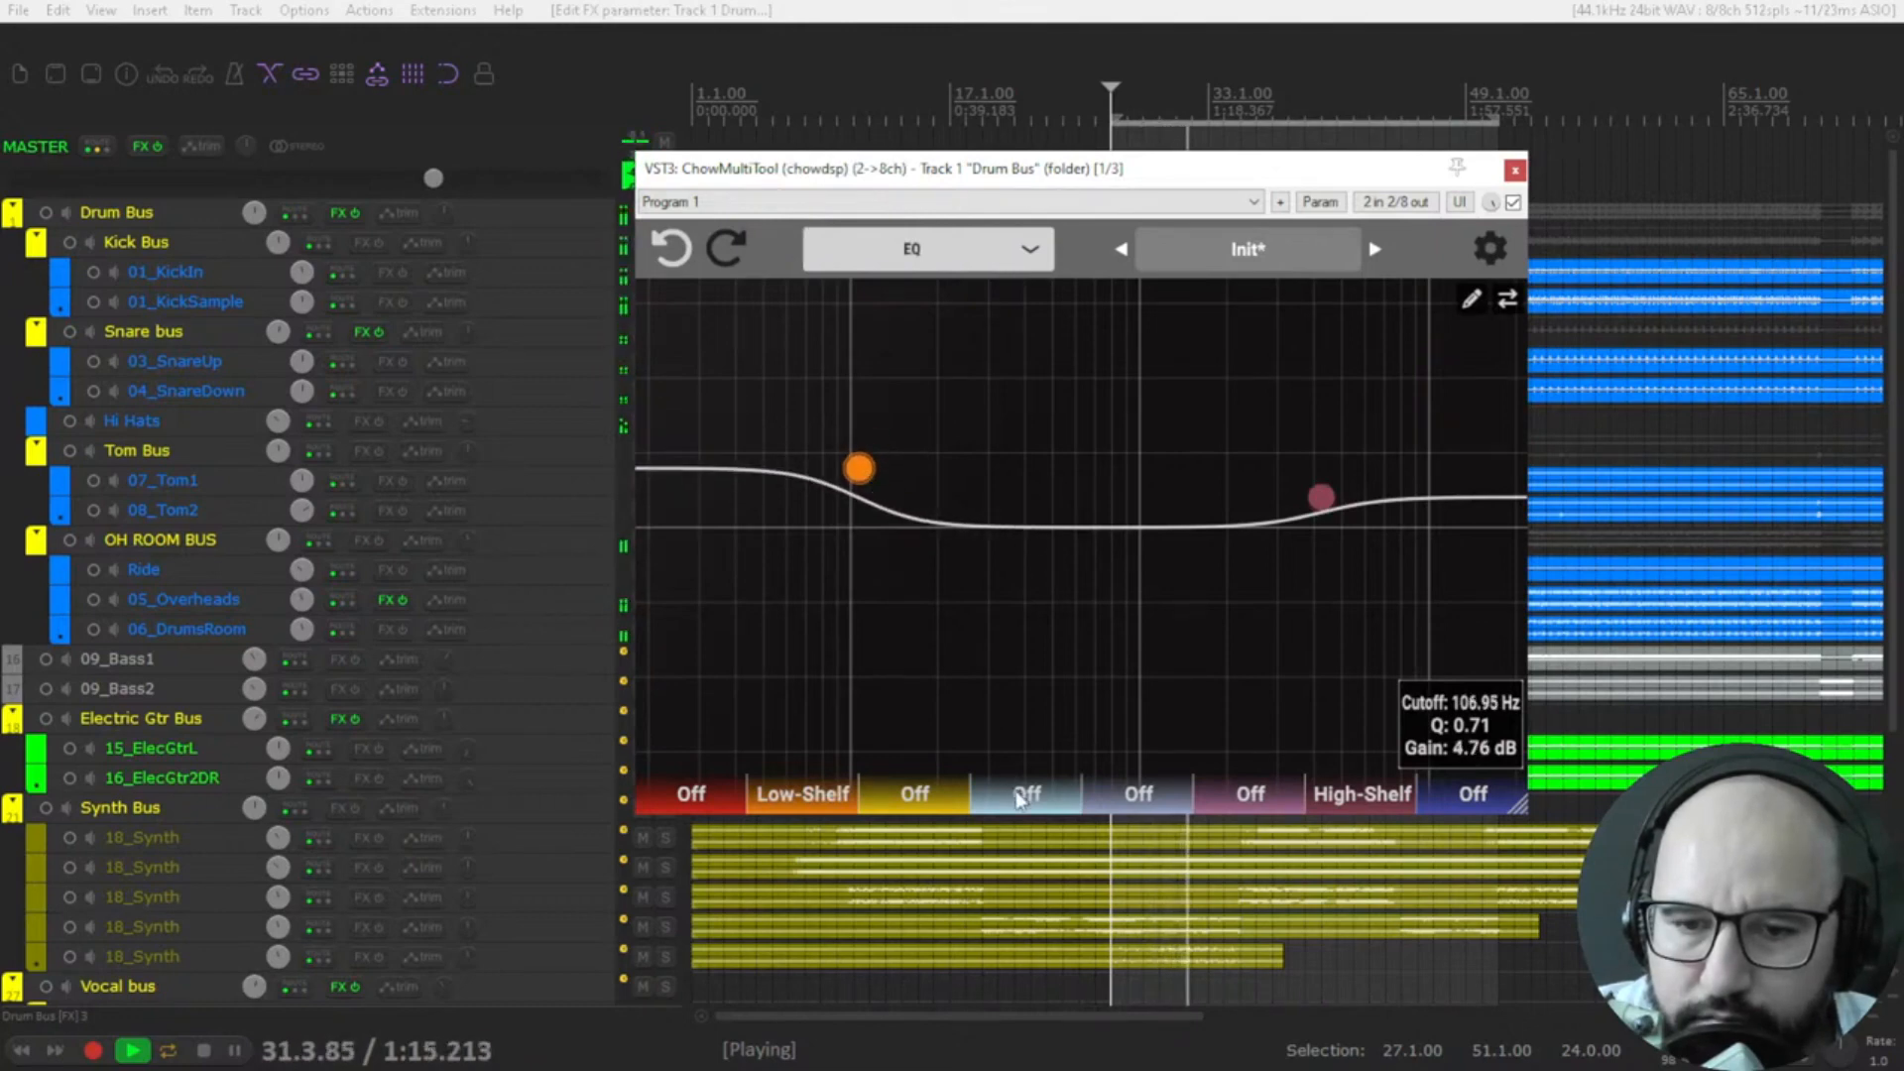
# Stop playback and briefly replay the equalized Drum Bus from the start of the time selection.
pyautogui.press('space')
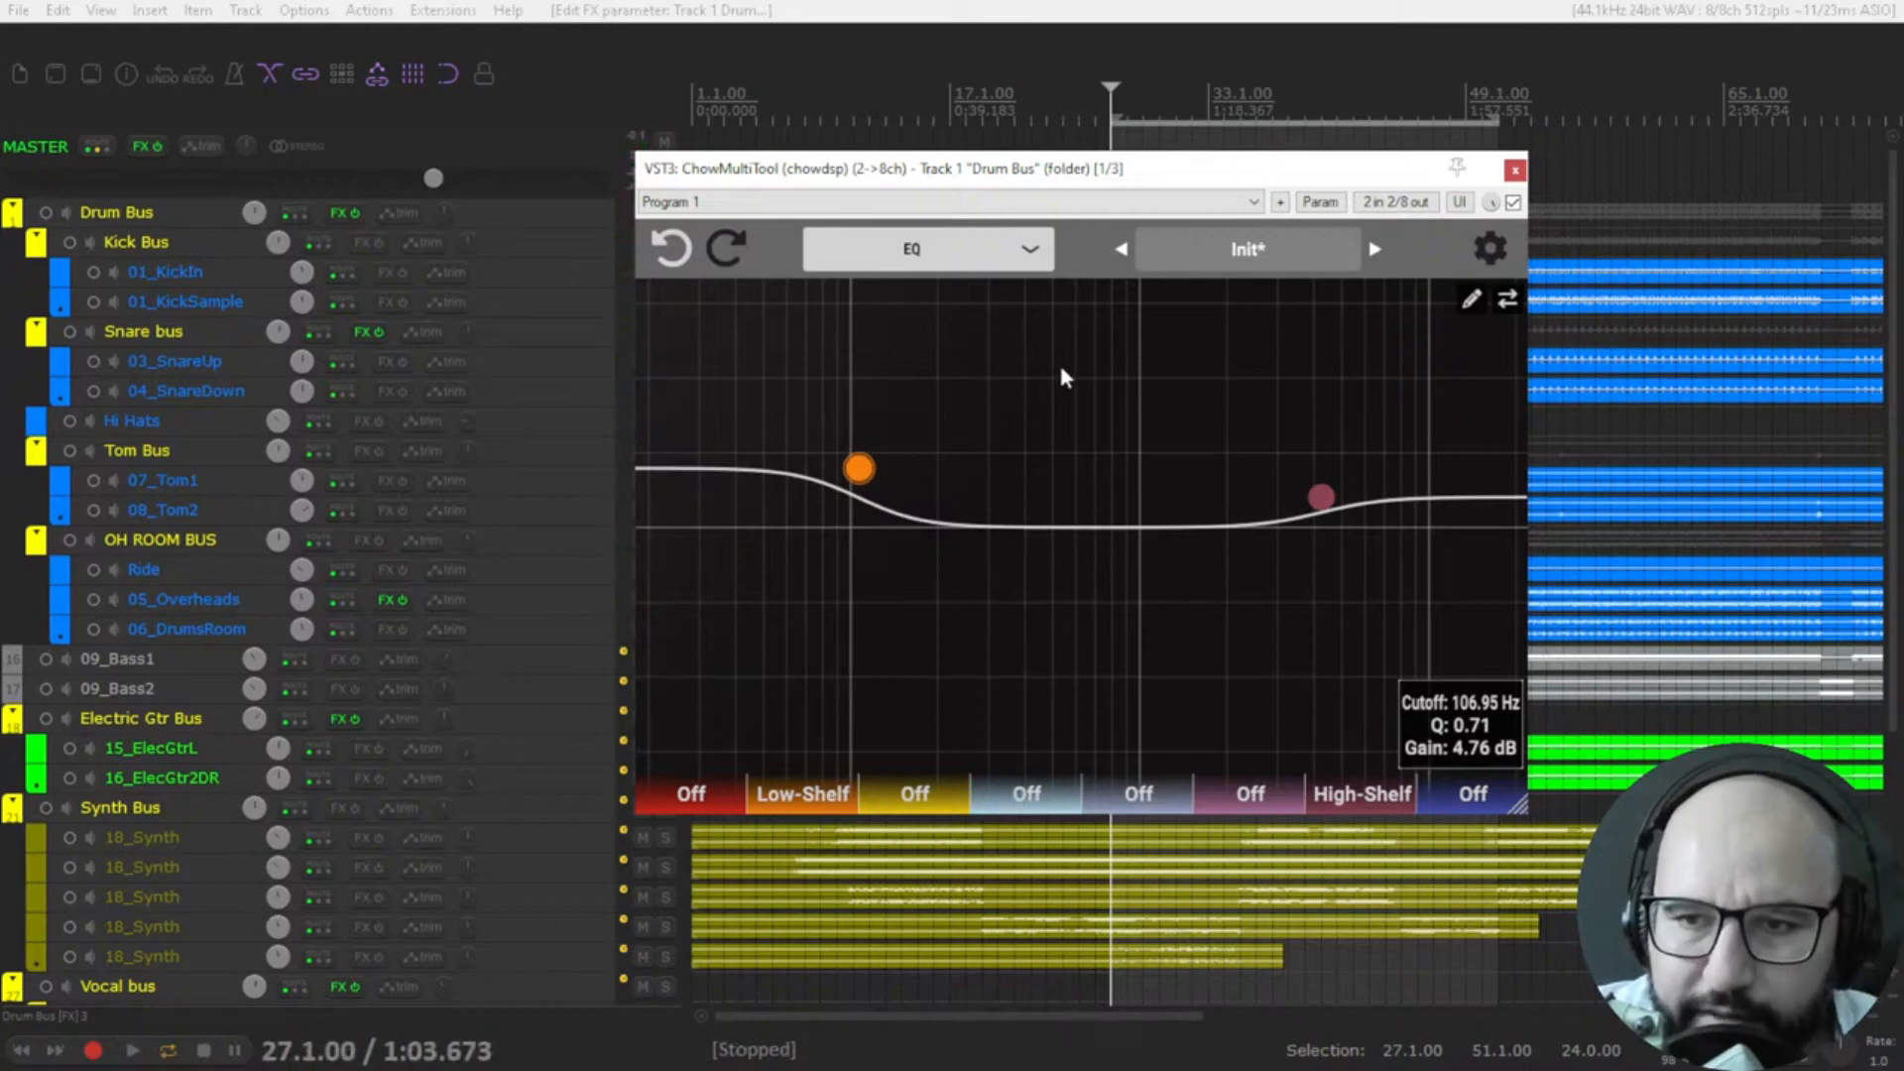
pyautogui.press('space')
pyautogui.press('space')
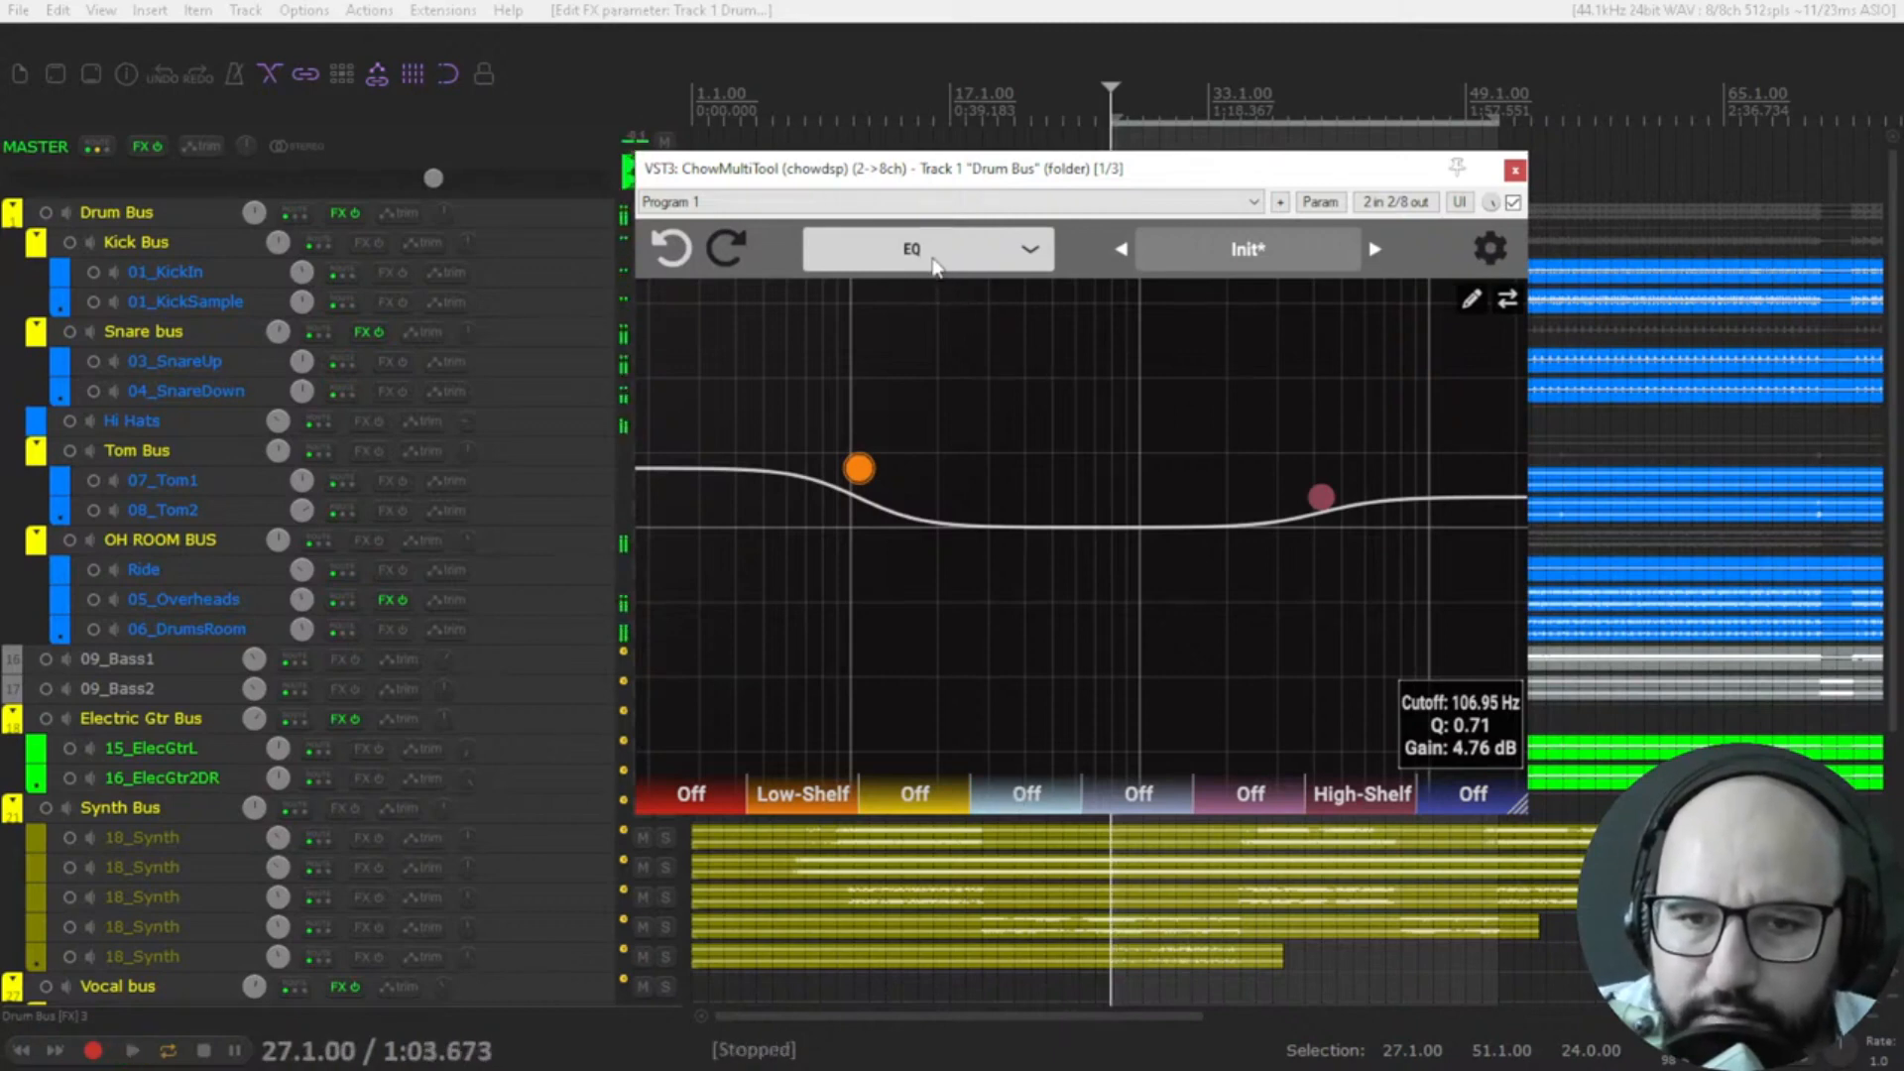
# Switch the plugin to Waveshaper mode and raise the Tanh Clip gain while the drums play, ending with playback stopped.
pyautogui.click(935, 260)
pyautogui.click(914, 374)
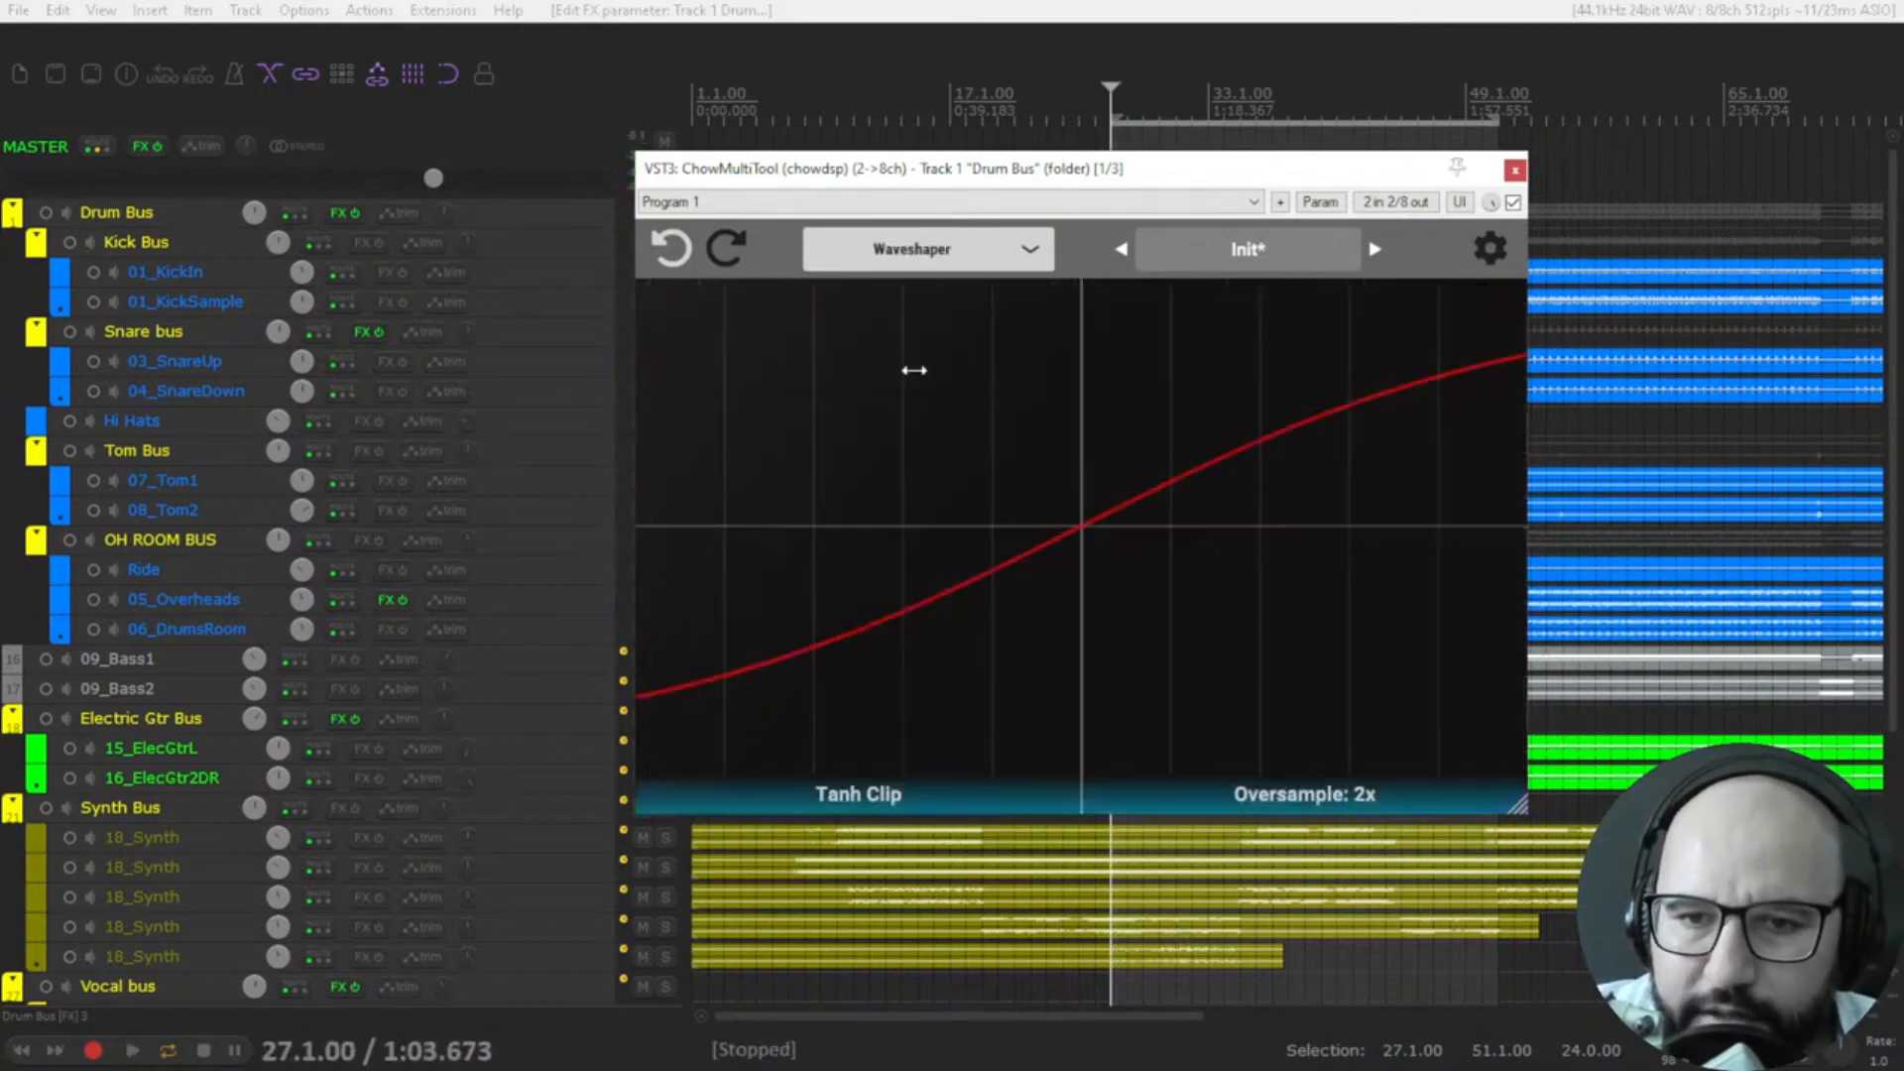
pyautogui.press('space')
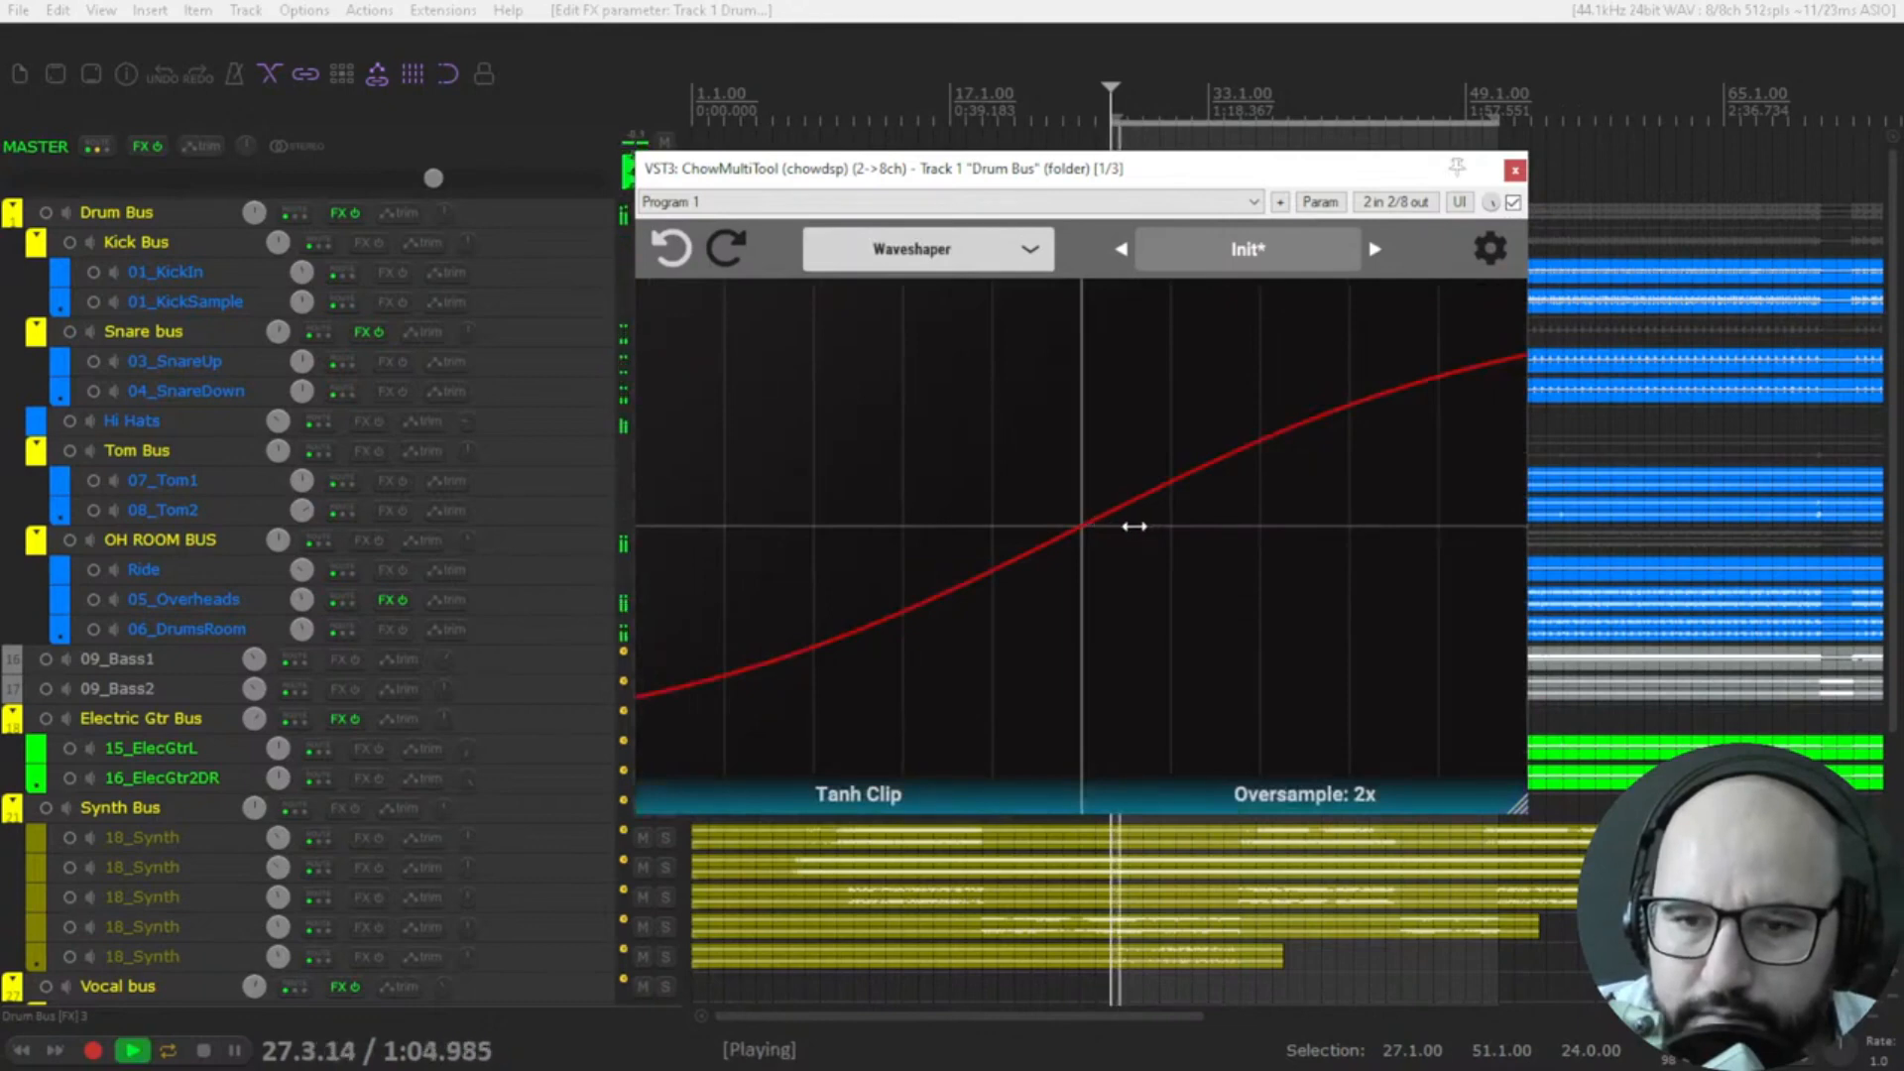
pyautogui.scroll(8, 1133, 526)
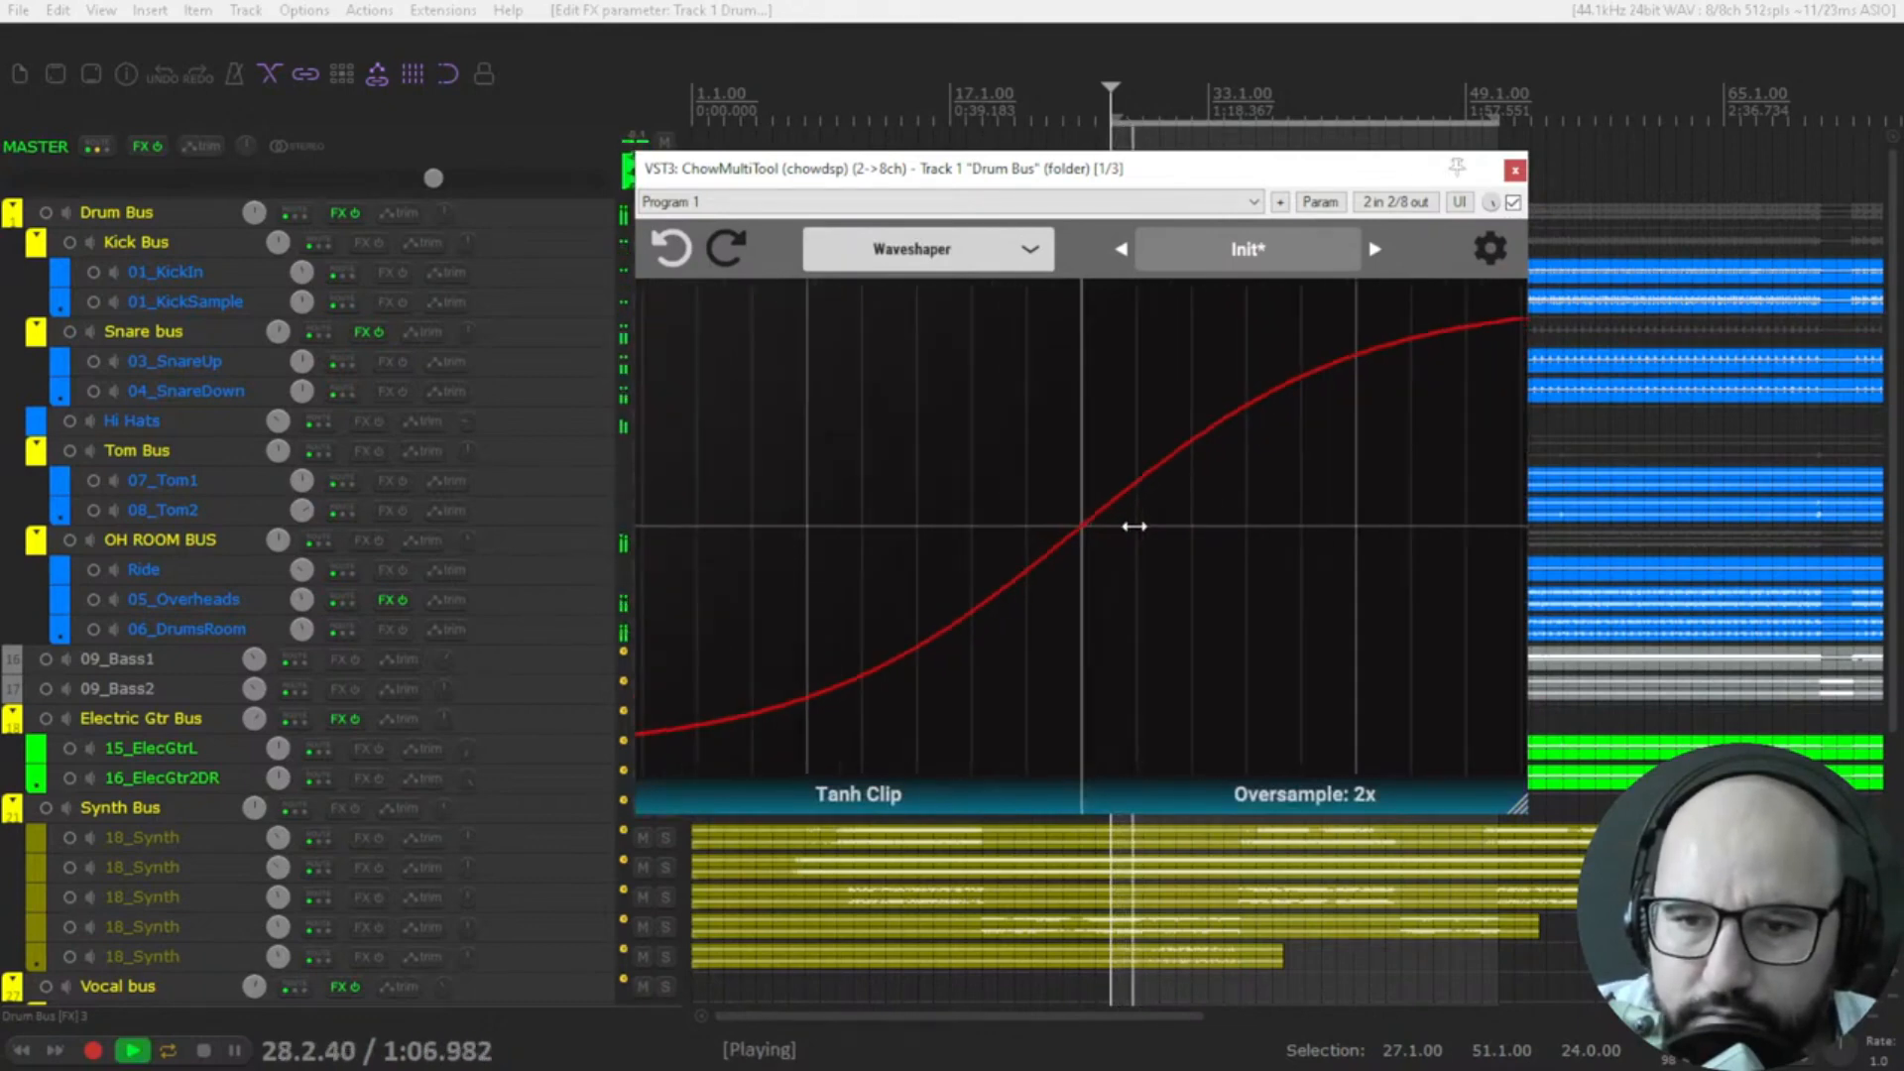
pyautogui.scroll(2, 1134, 526)
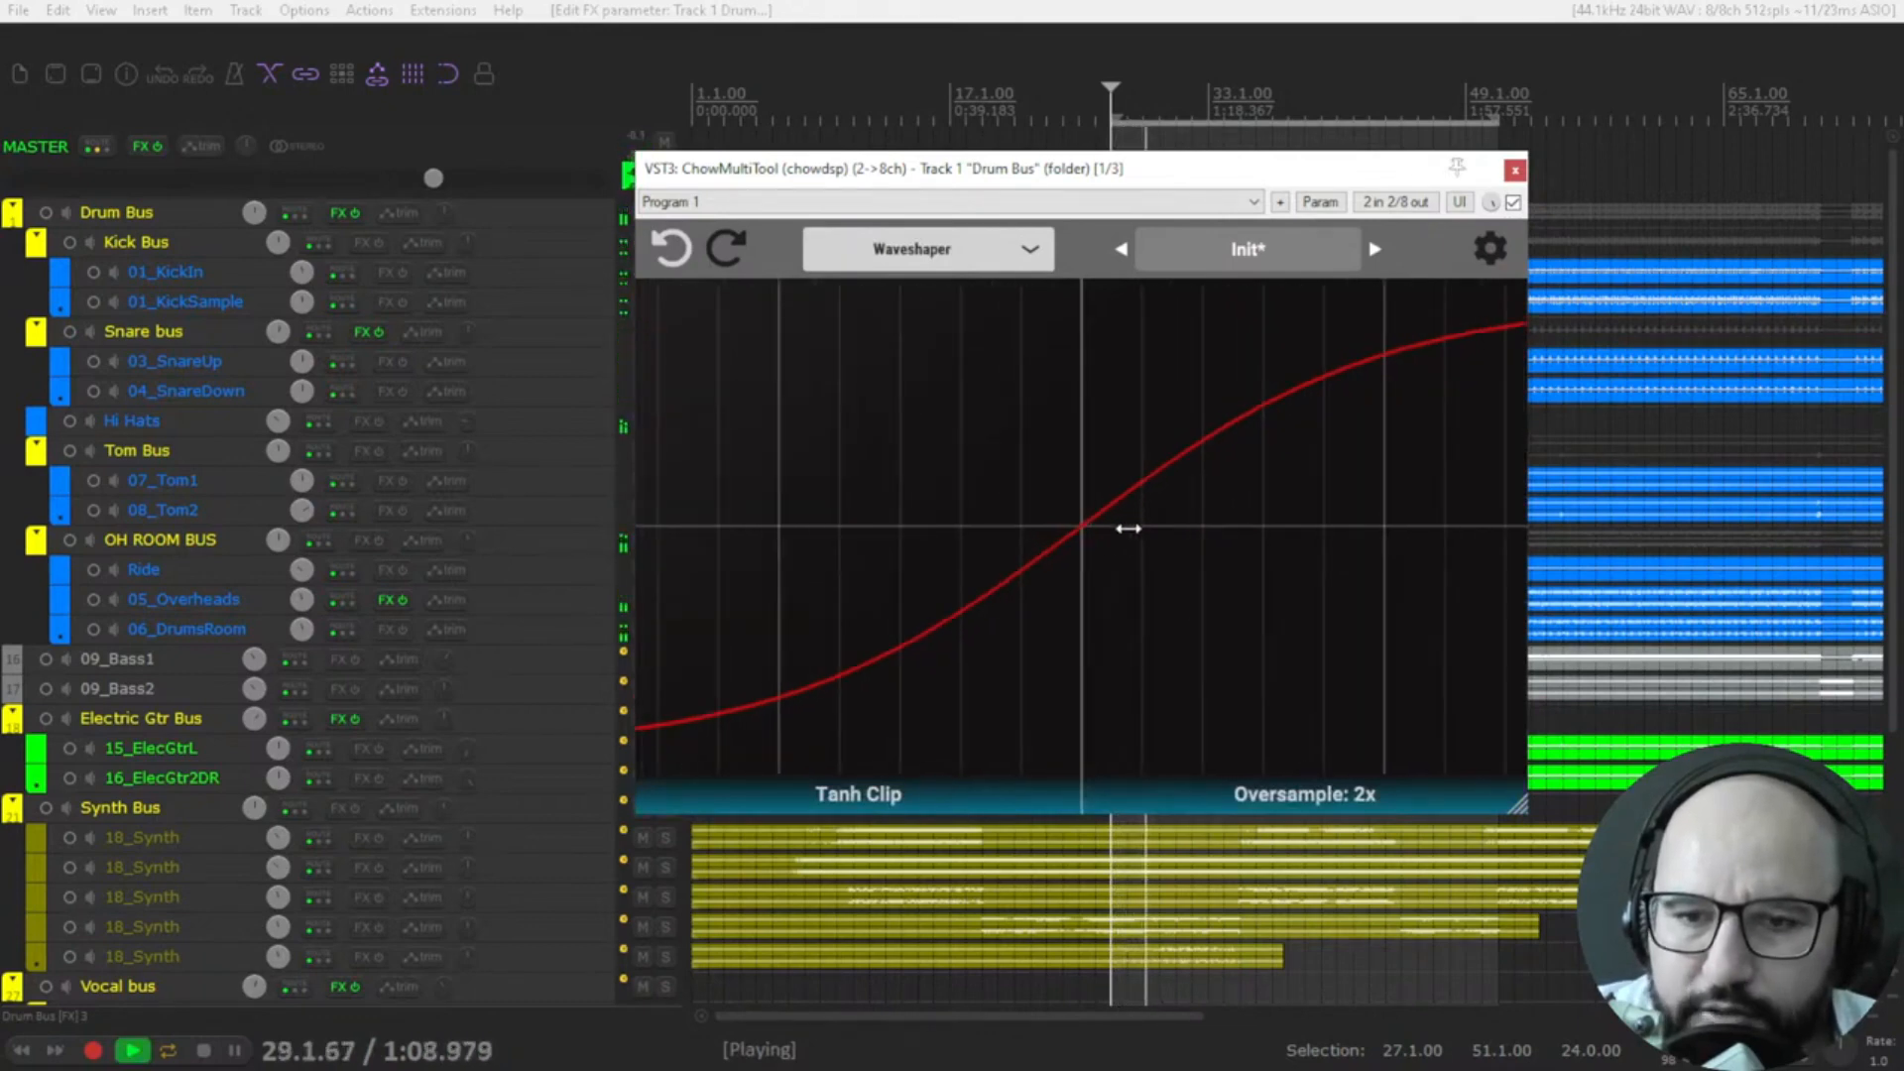
pyautogui.press('space')
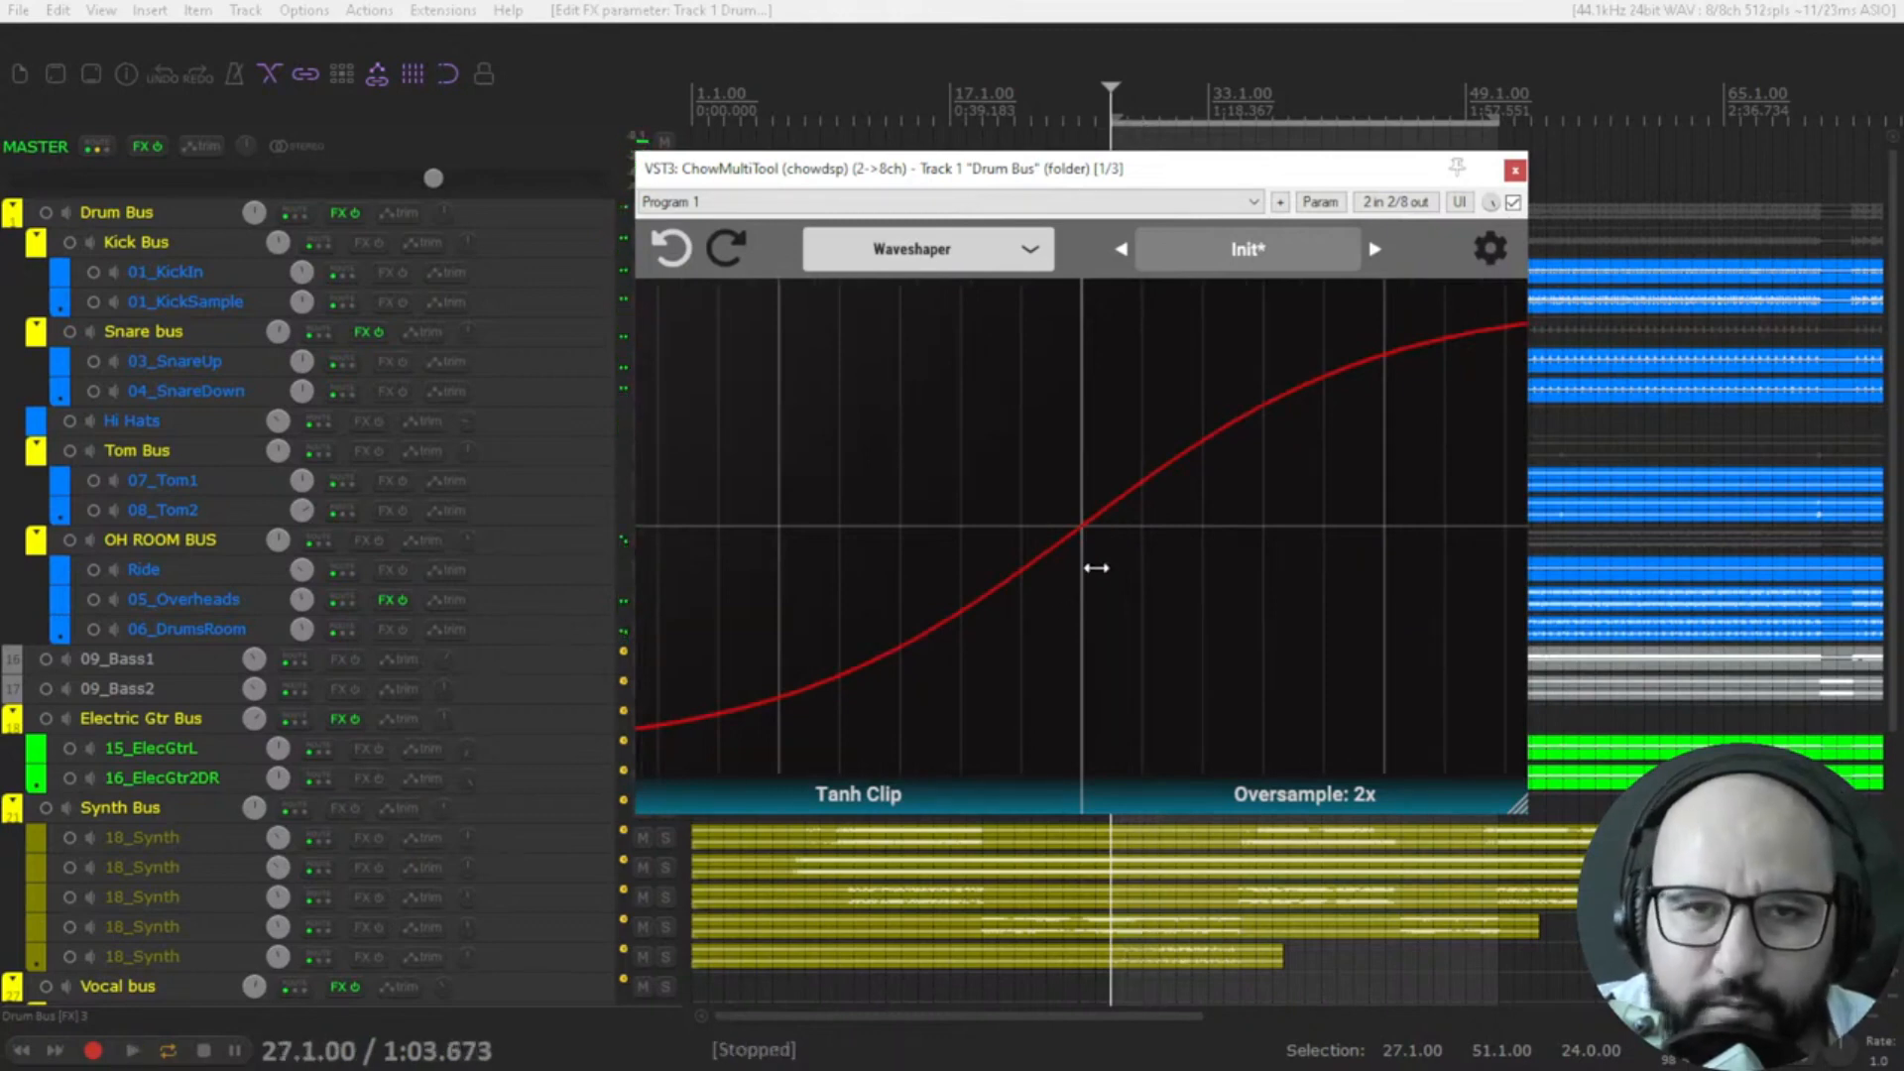
# Play the drums with the waveshape set to Cubic Clip and raise its gain.
pyautogui.press('space')
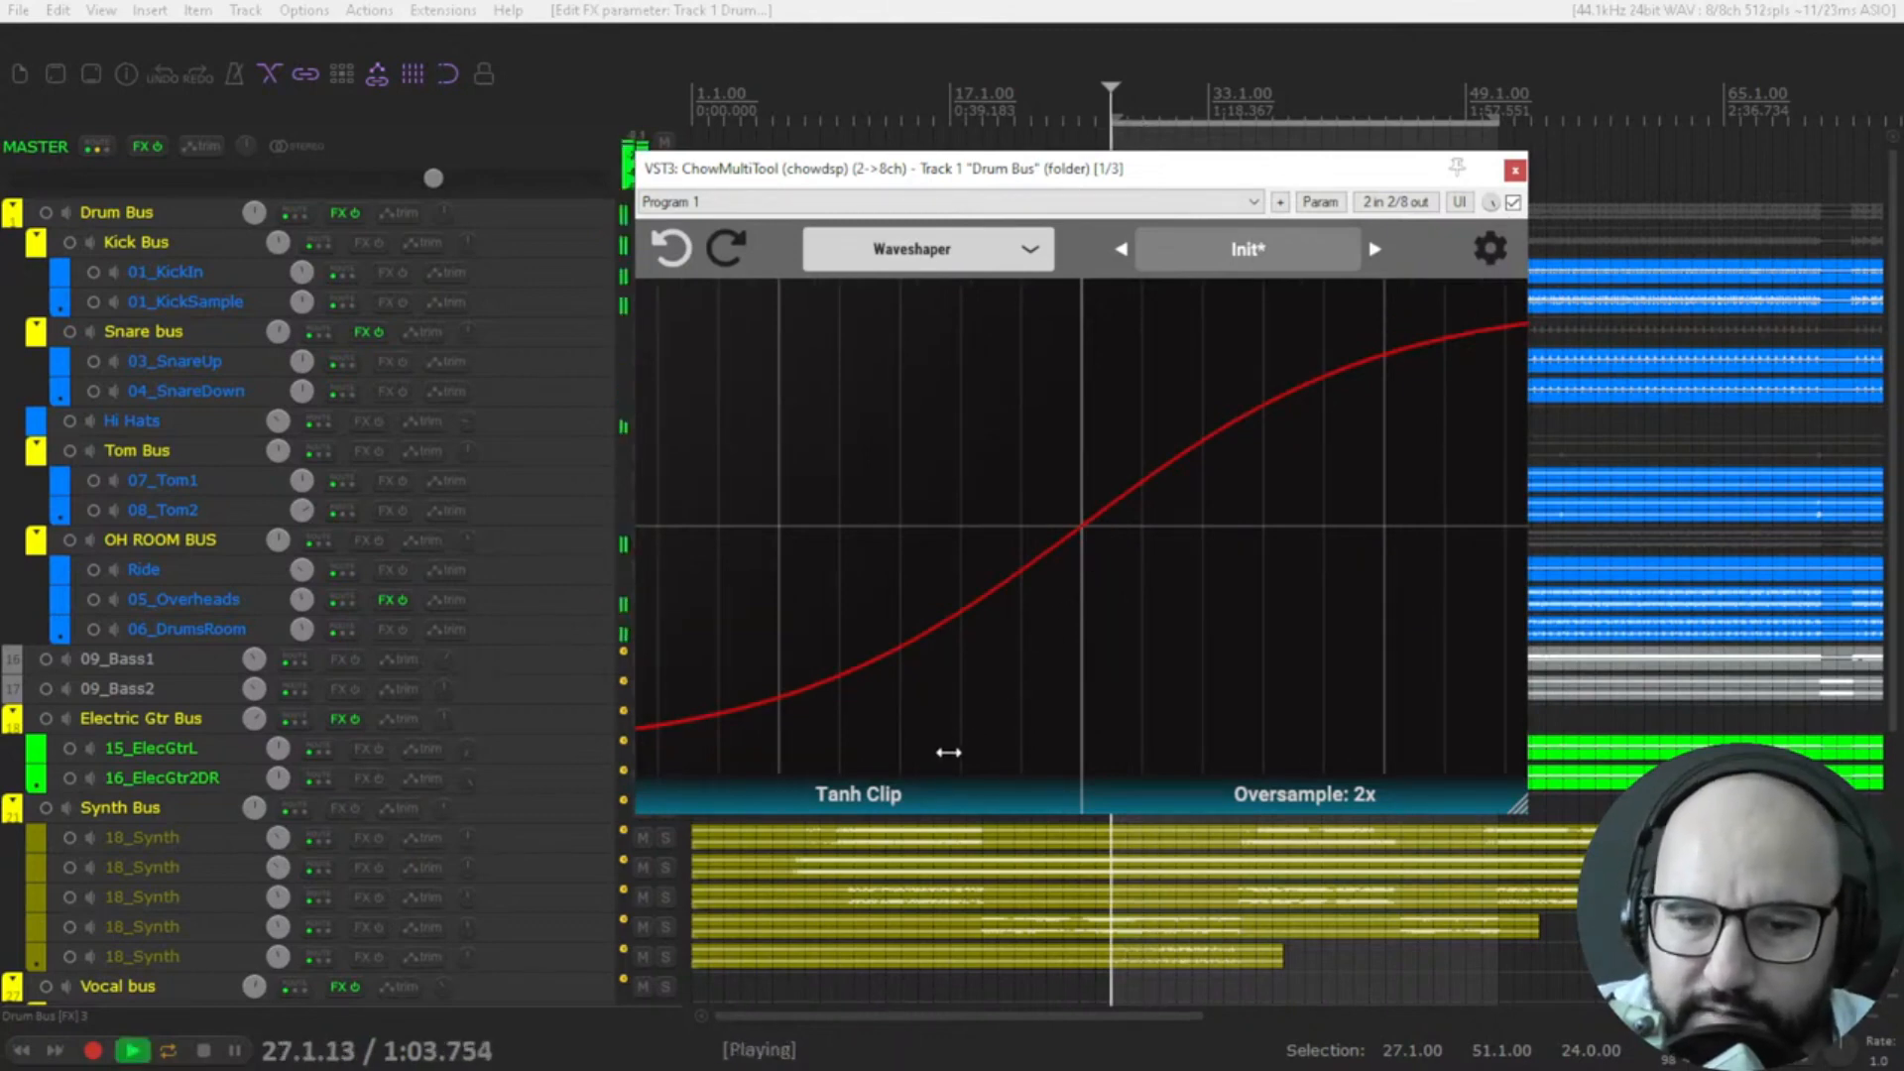
pyautogui.click(877, 803)
pyautogui.click(808, 427)
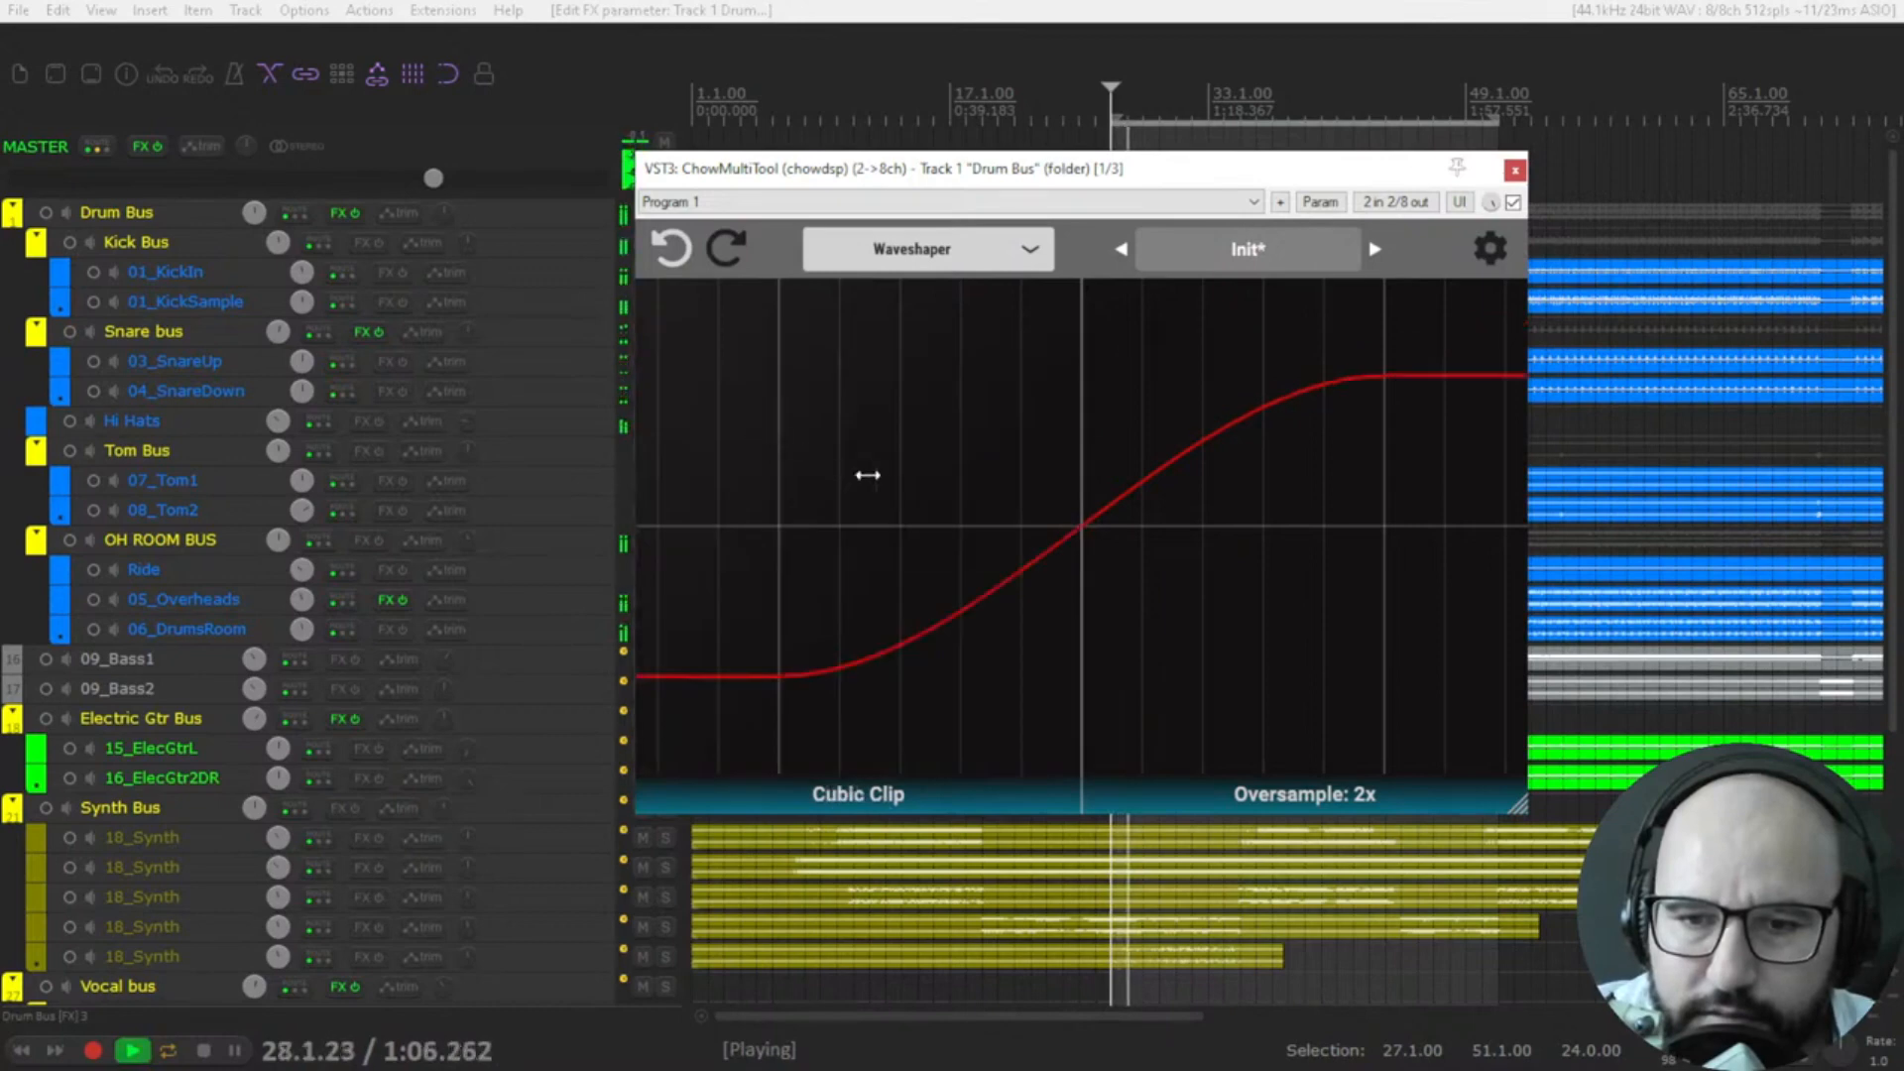
pyautogui.scroll(-1, 1109, 534)
pyautogui.scroll(2, 1109, 534)
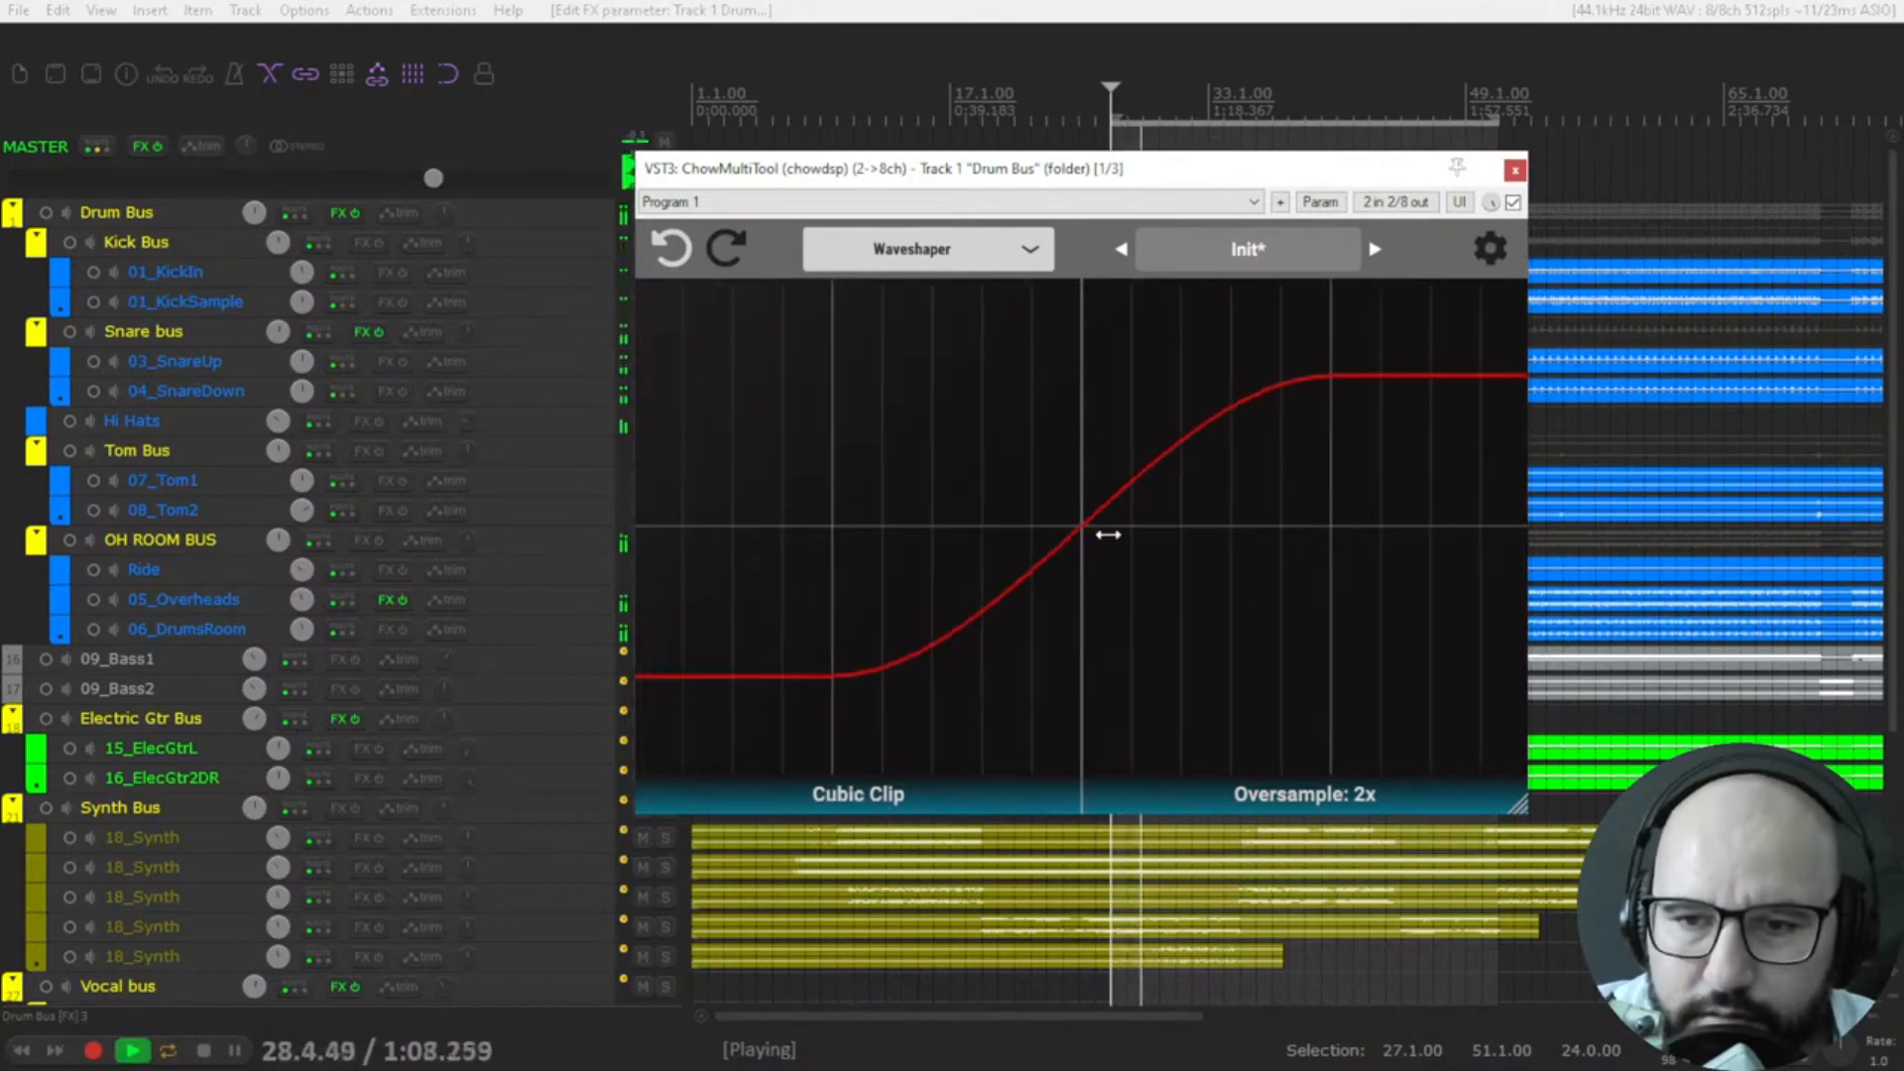
pyautogui.scroll(1, 1109, 535)
pyautogui.scroll(-1, 1108, 535)
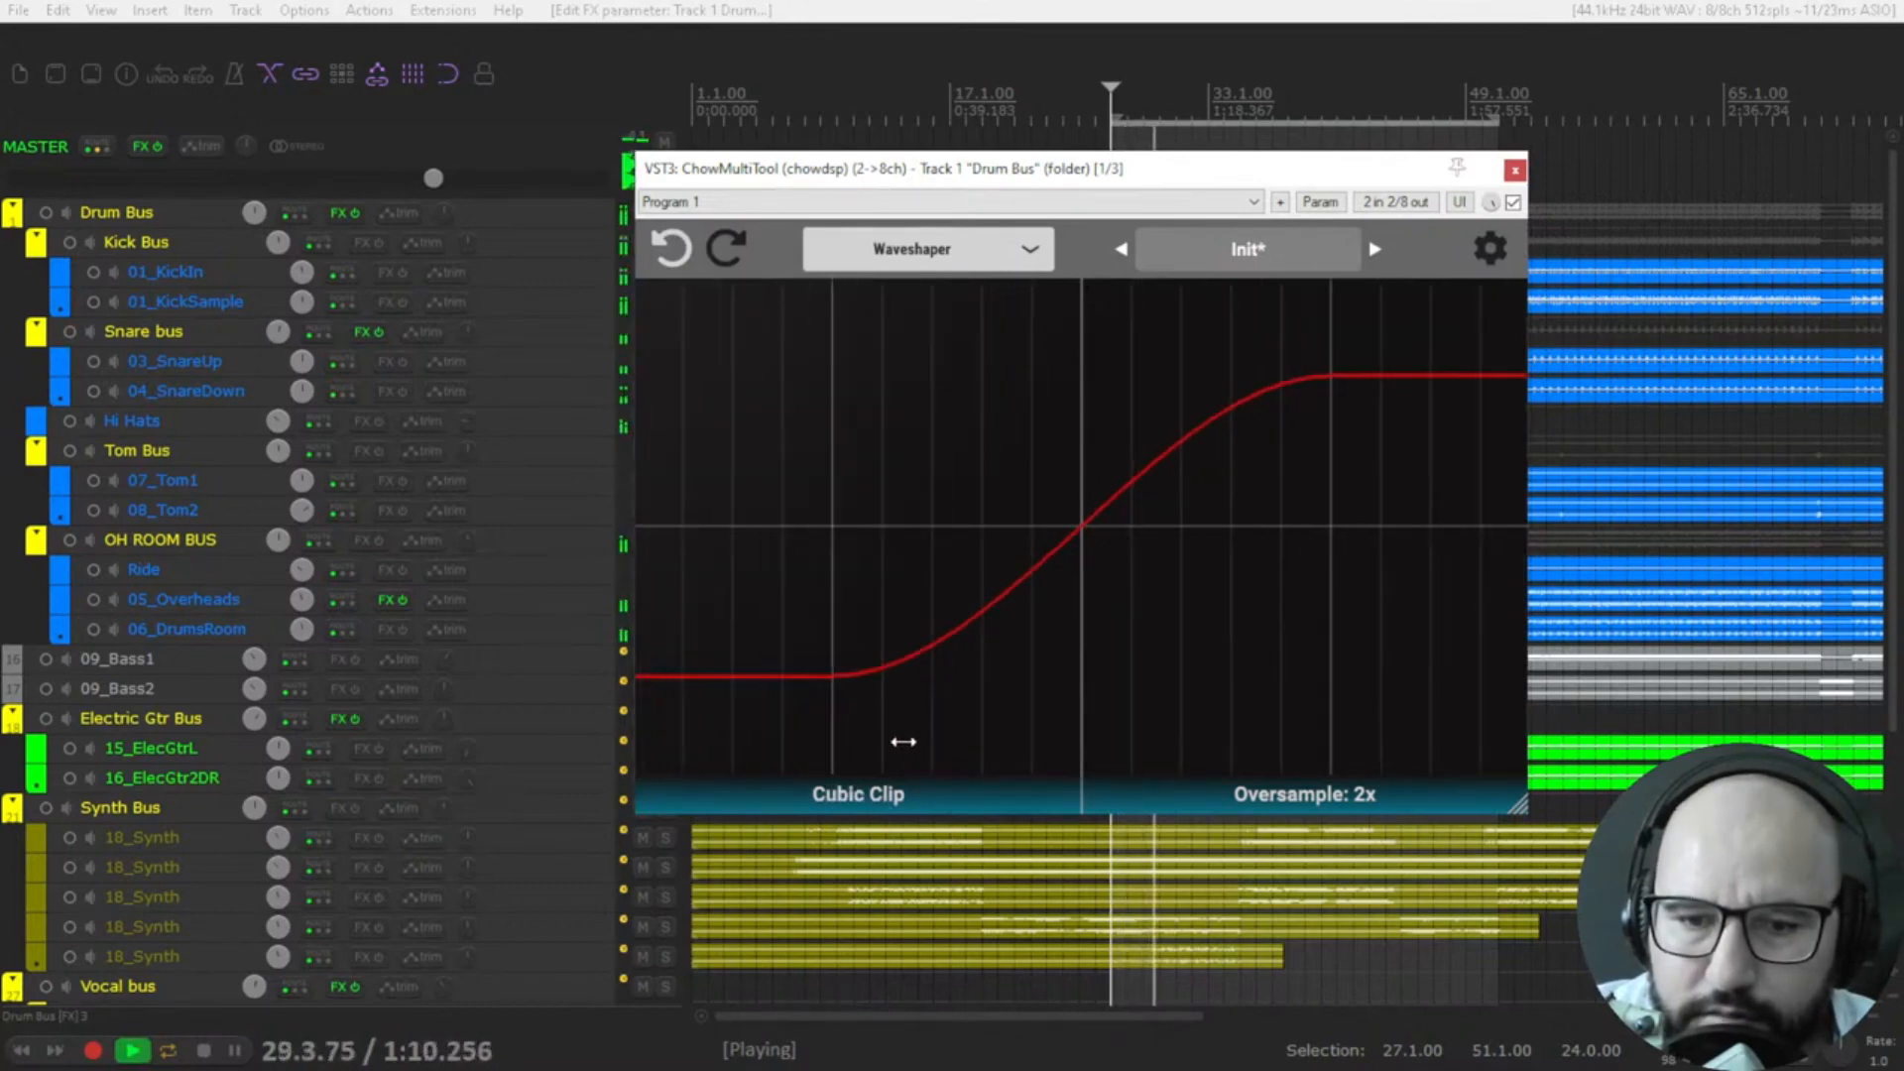
# Set the waveshape to Fold Fuzz with Fold at 56% and Fuzz at 53%, and stop playback.
pyautogui.click(863, 795)
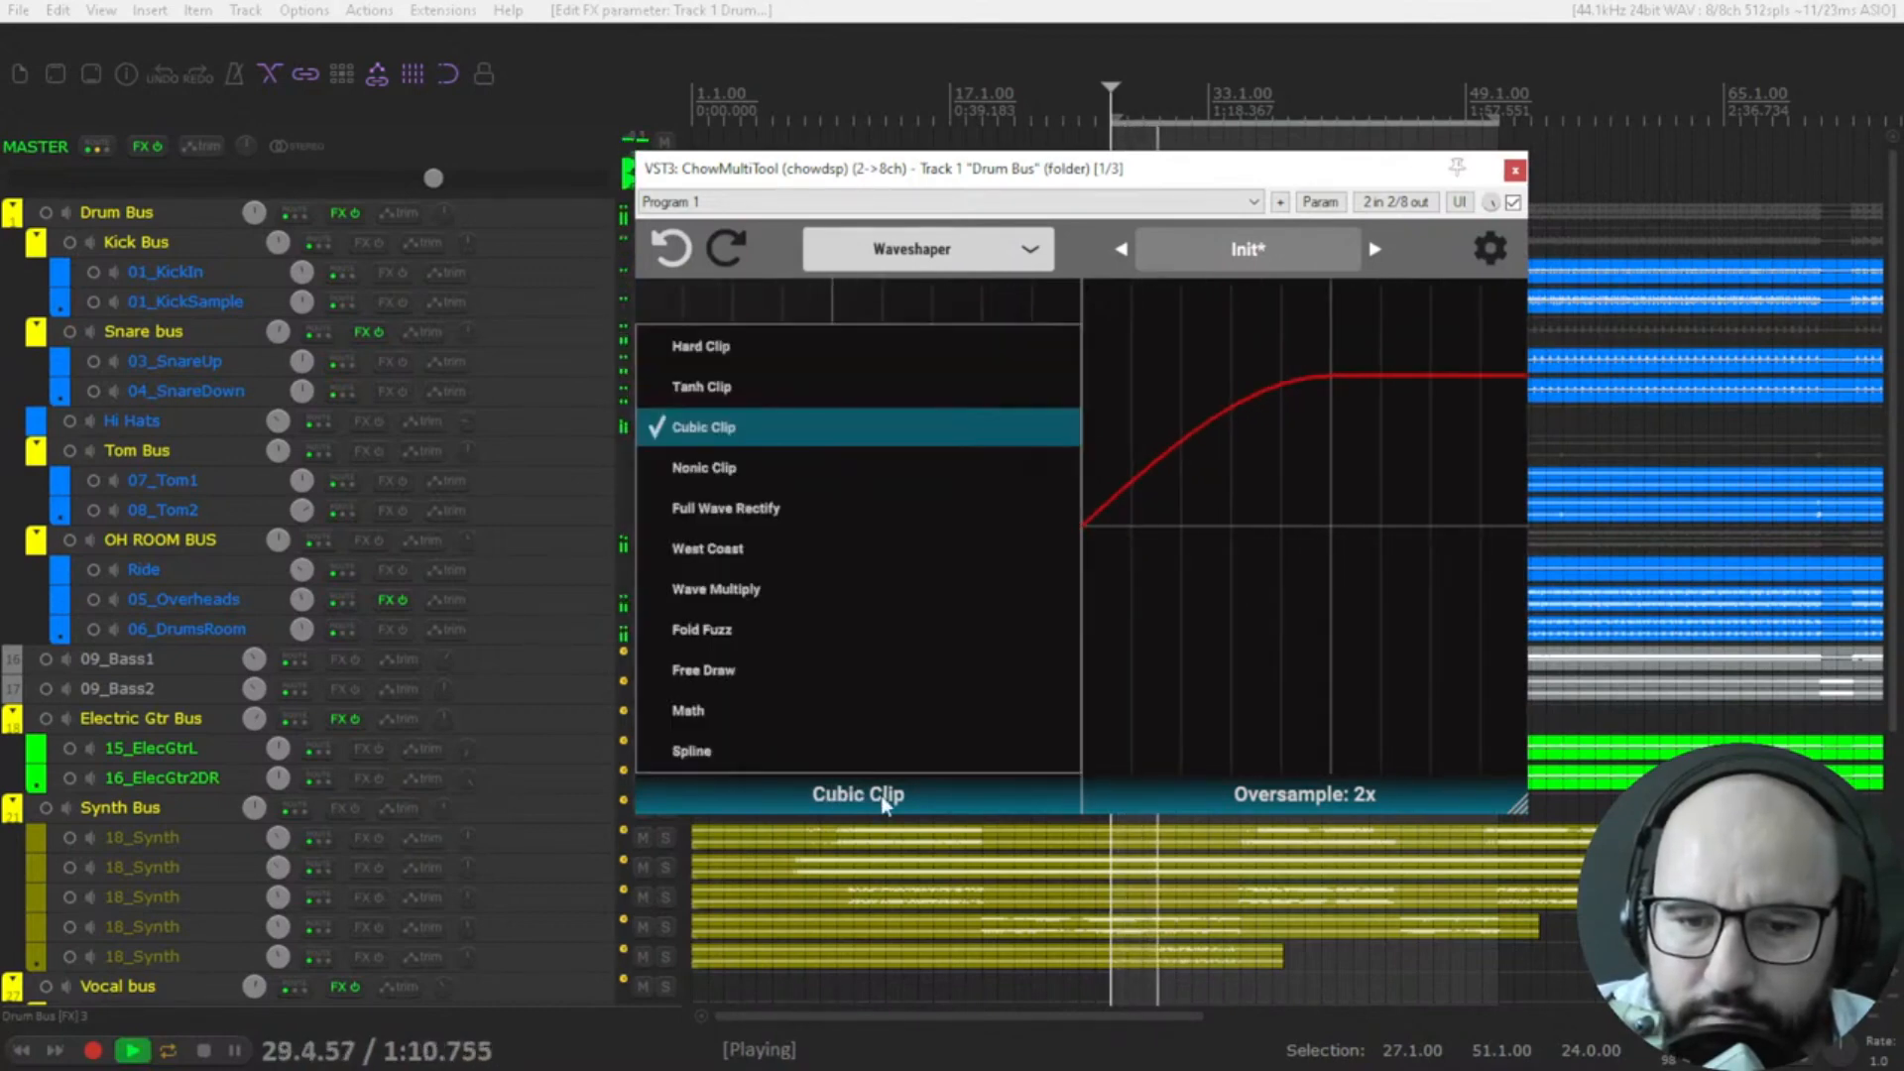
pyautogui.click(746, 634)
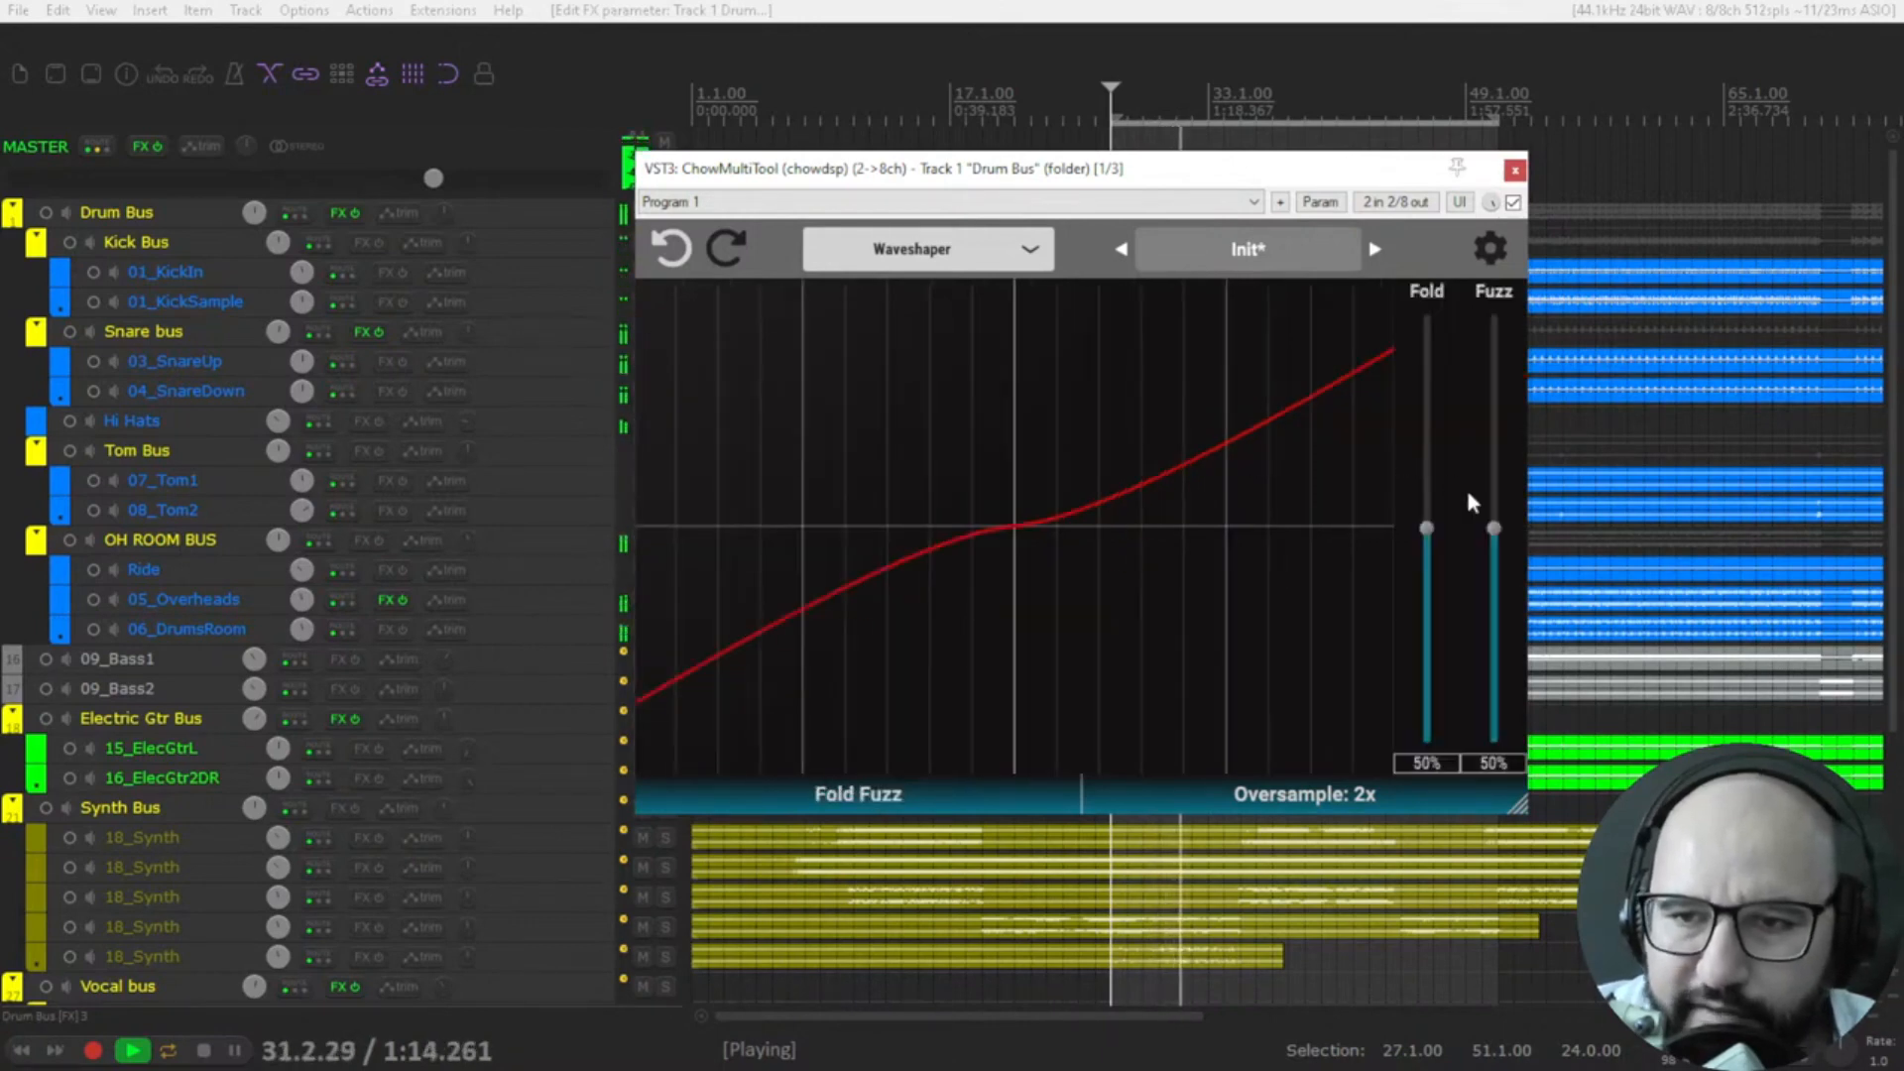
pyautogui.moveTo(1493, 528); pyautogui.dragTo(1426, 503)
pyautogui.press('space')
# Set the waveshape to Free Draw and, with the drums playing, draw a wavy curve of several humps across the graph.
pyautogui.click(869, 804)
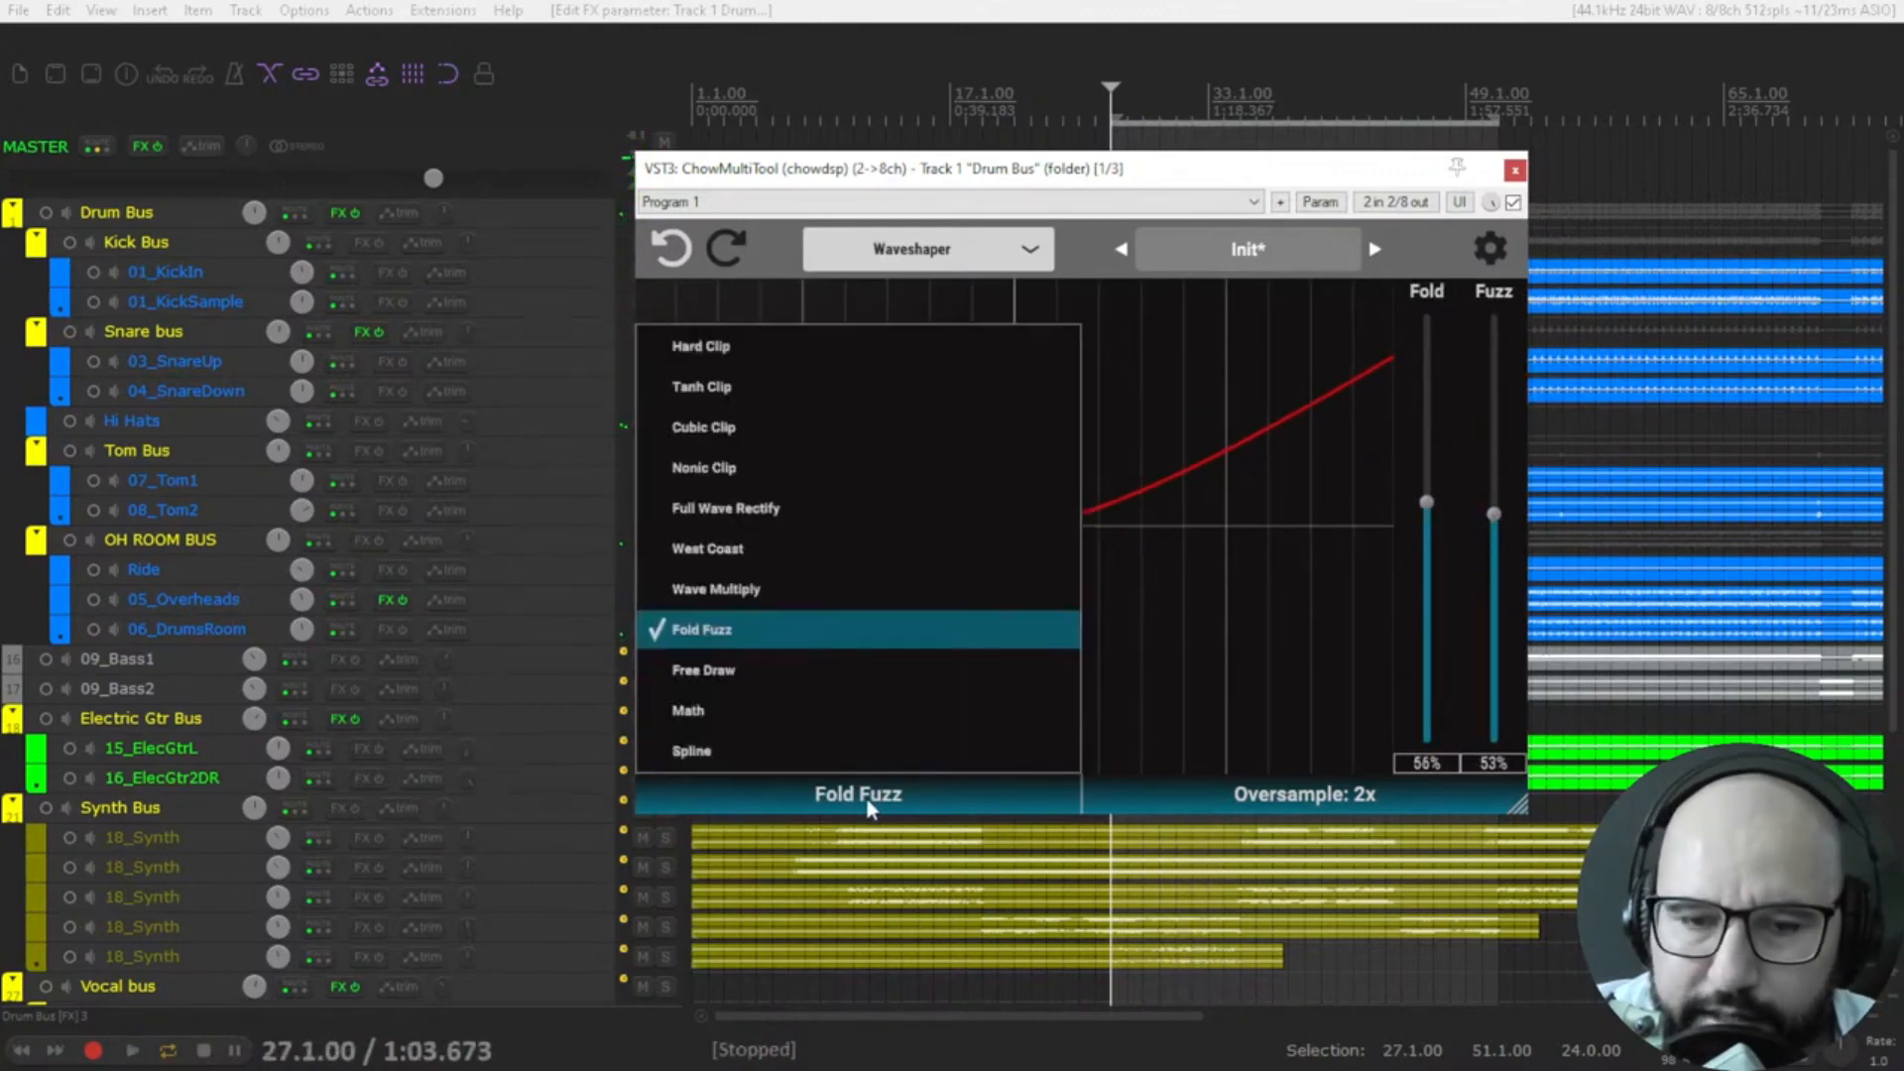
pyautogui.click(734, 668)
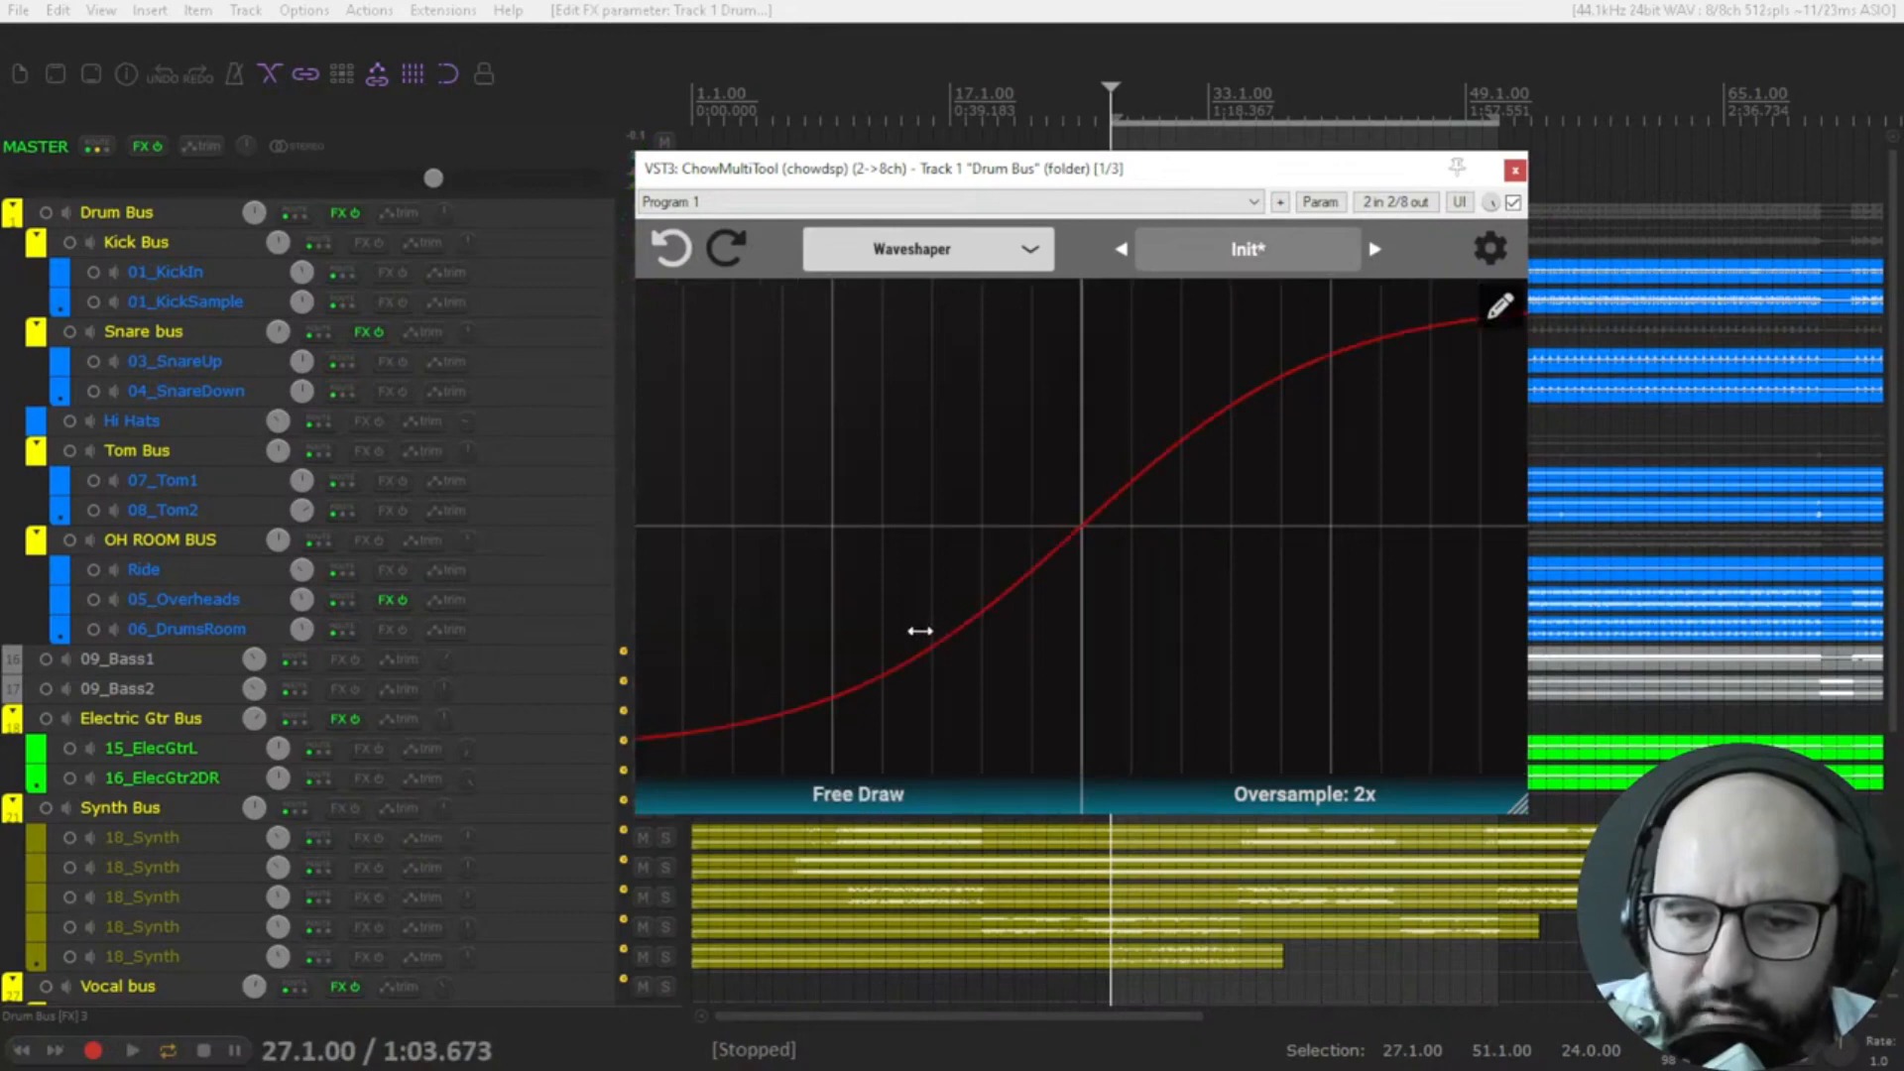
pyautogui.press('space')
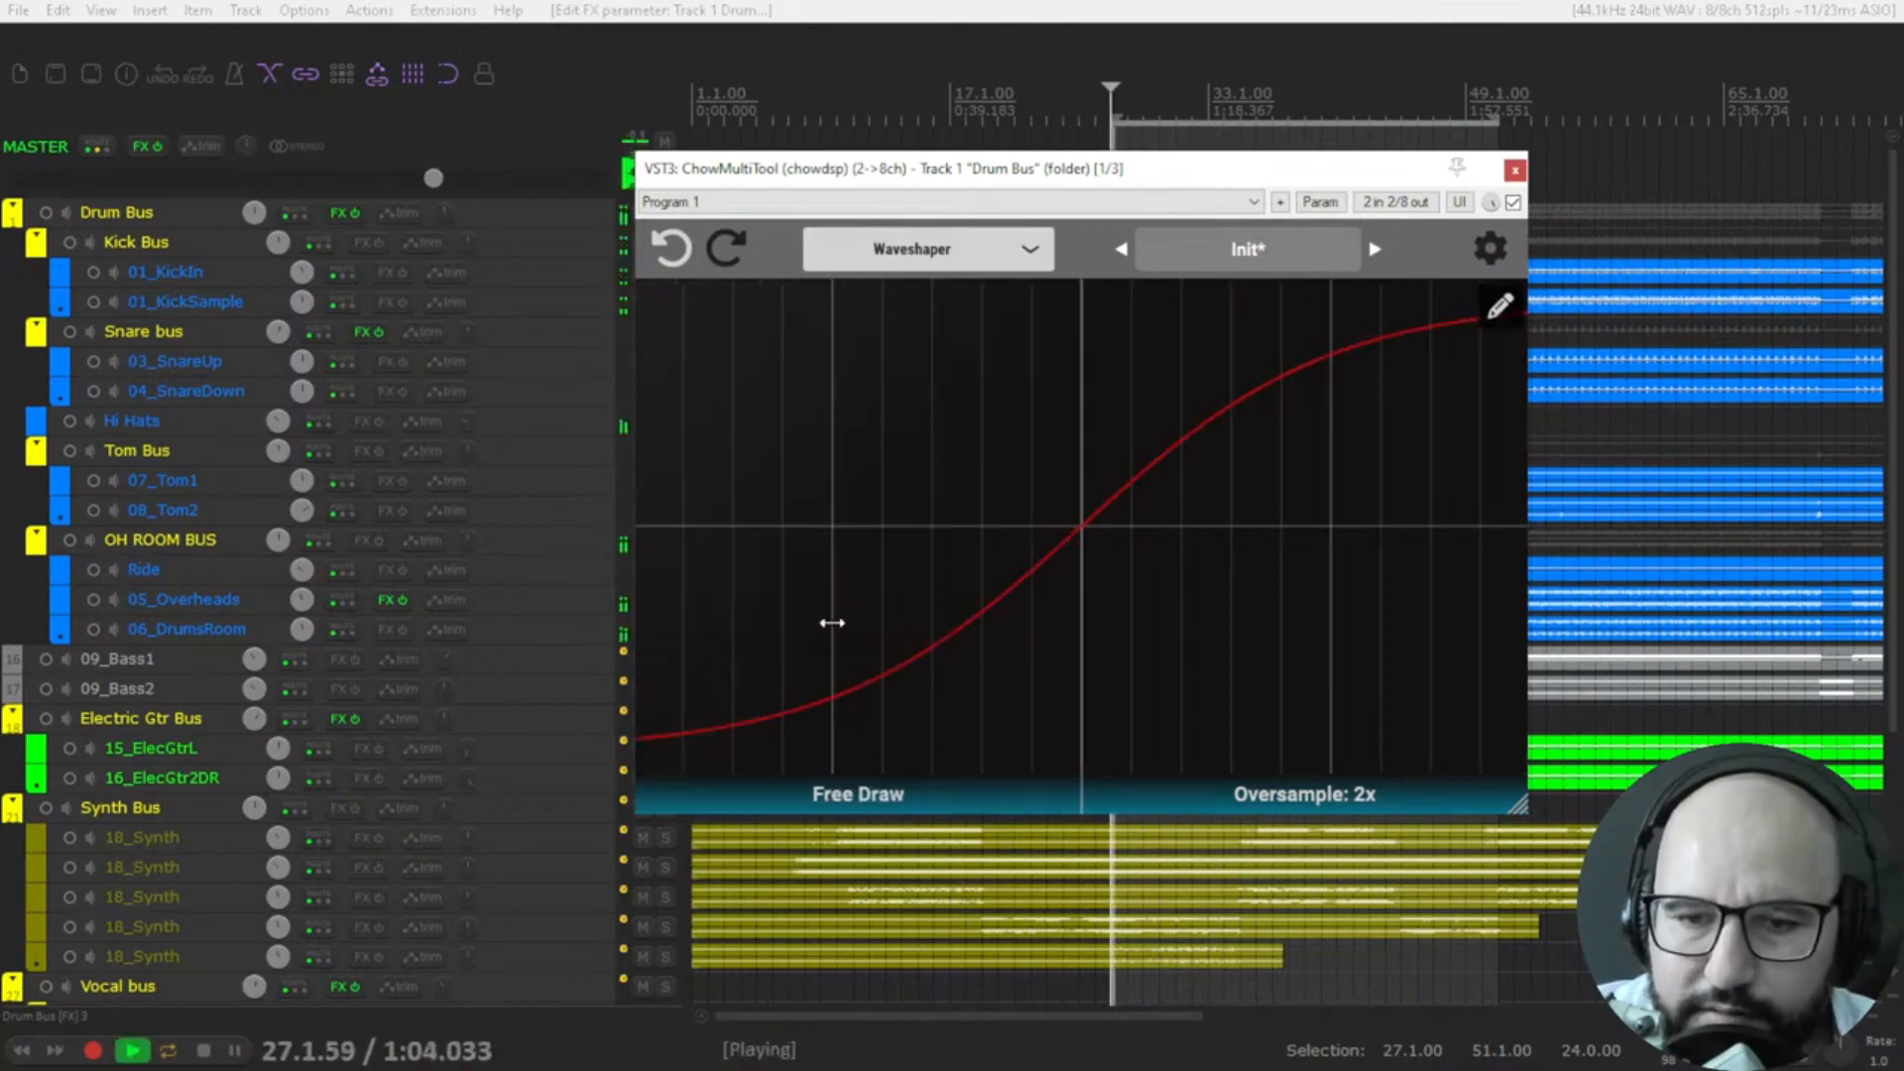
pyautogui.click(1499, 309)
pyautogui.moveTo(691, 645)
pyautogui.mouseDown()
pyautogui.moveTo(876, 472)
pyautogui.moveTo(905, 570)
pyautogui.moveTo(1029, 463)
pyautogui.moveTo(1123, 597)
pyautogui.moveTo(1224, 509)
pyautogui.moveTo(1276, 575)
pyautogui.moveTo(1395, 496)
pyautogui.moveTo(1449, 586)
pyautogui.moveTo(1490, 474)
pyautogui.moveTo(1516, 565)
pyautogui.moveTo(1498, 585)
pyautogui.mouseUp()
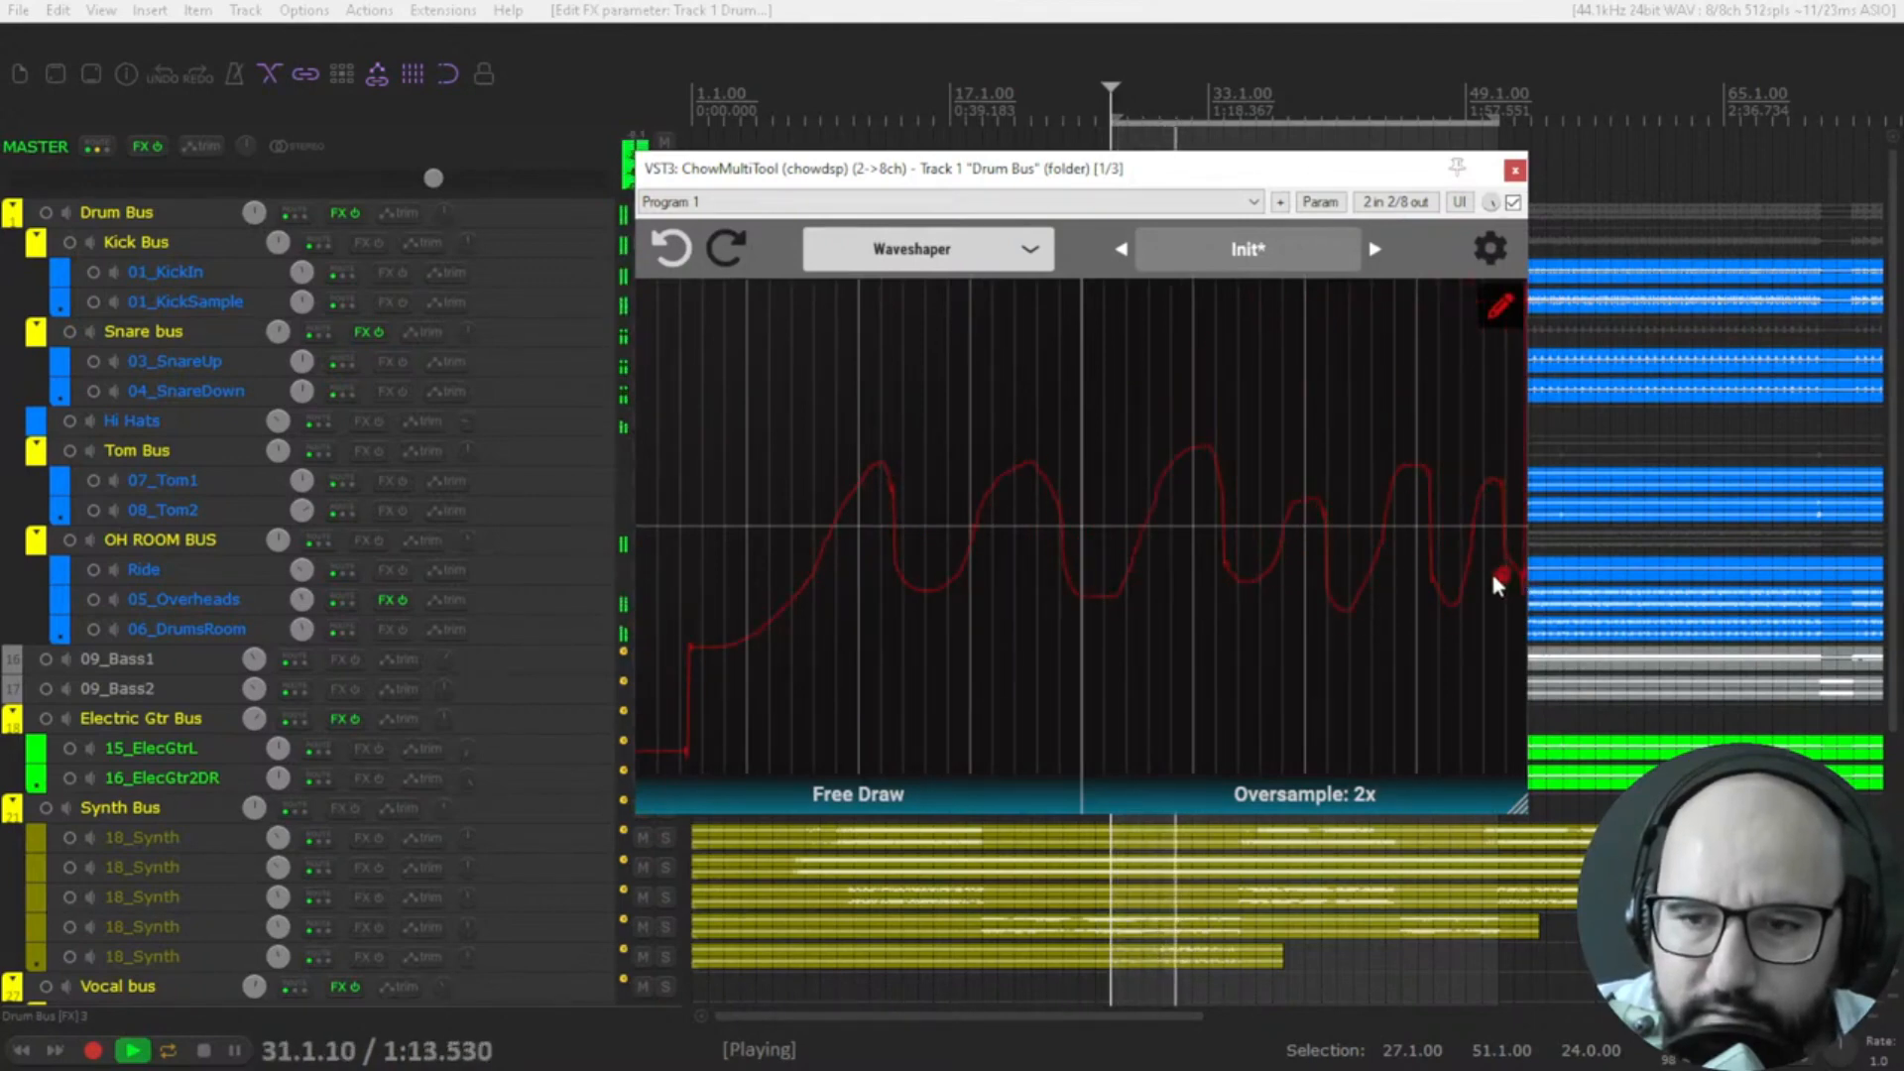
pyautogui.click(1498, 306)
# Vary the gain of the free-drawn curve while the drums play, and stop playback.
pyautogui.scroll(-1, 1131, 536)
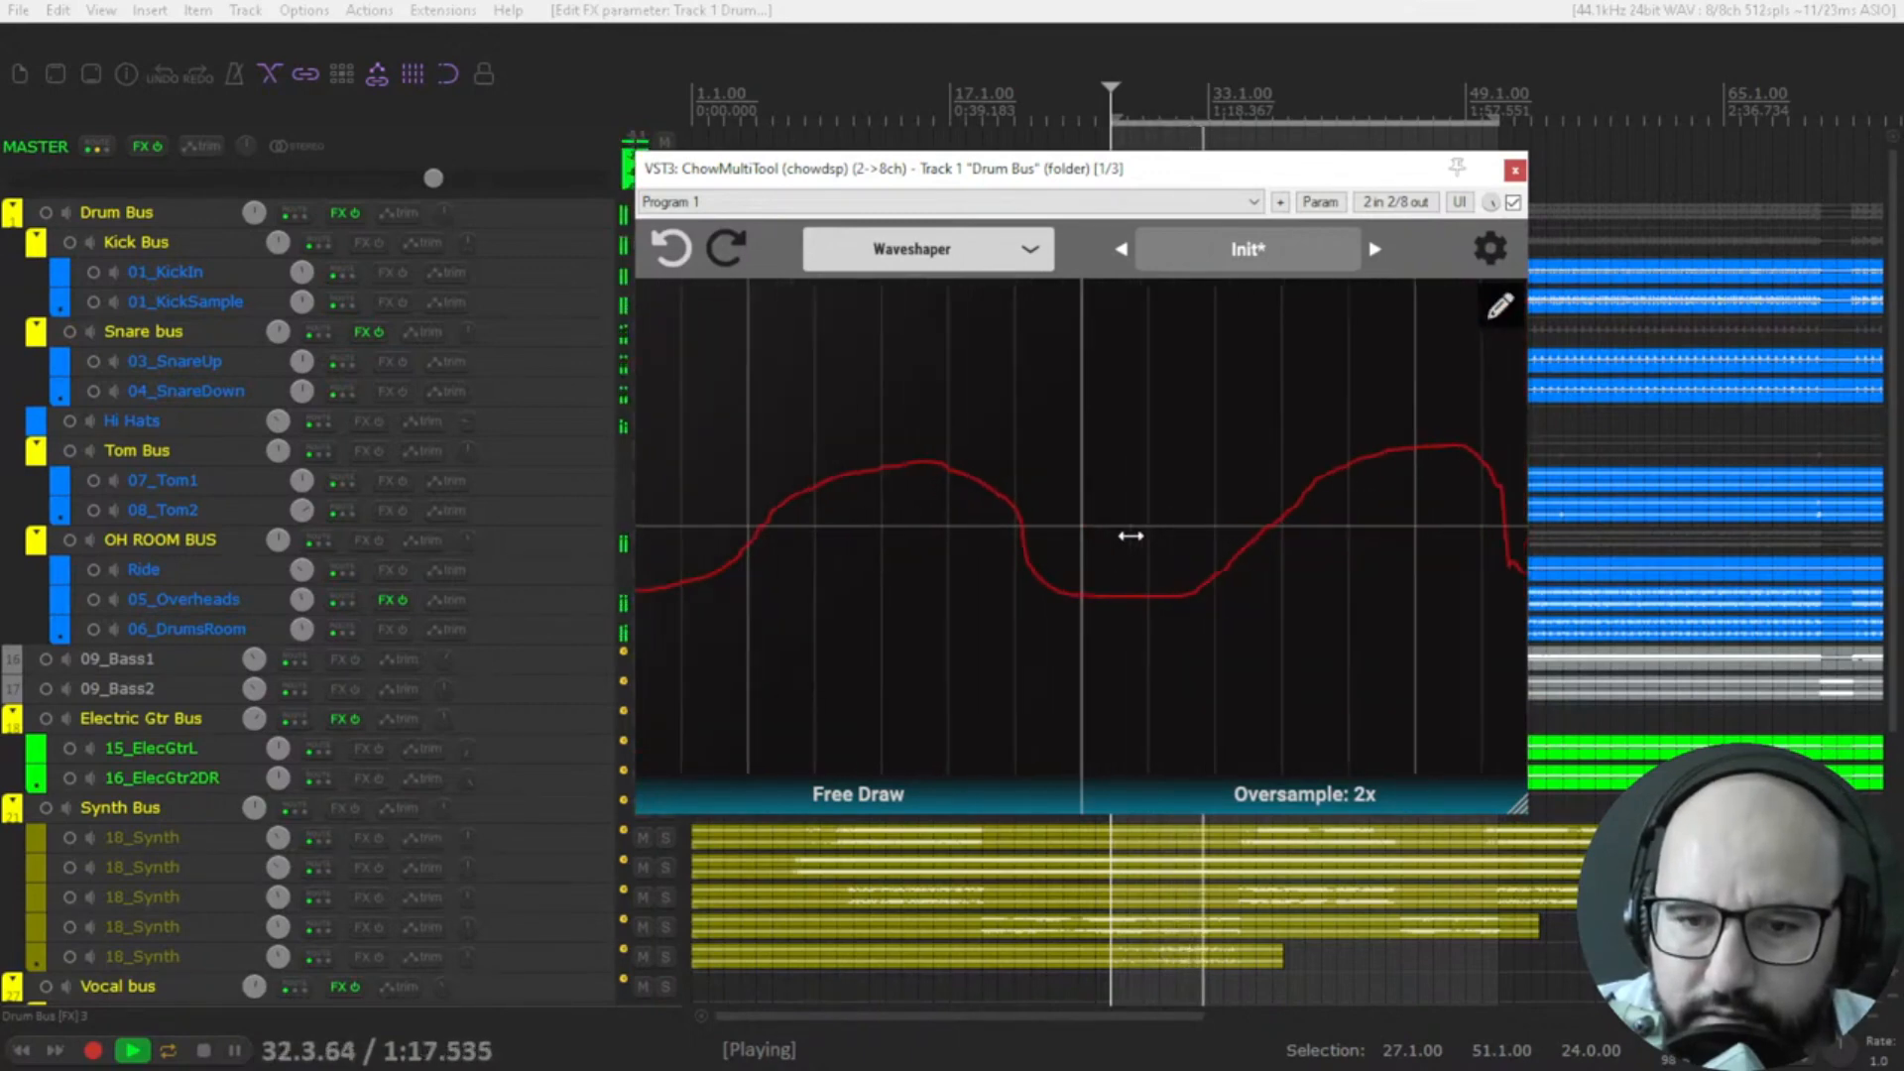
pyautogui.scroll(2, 1131, 536)
pyautogui.scroll(1, 1131, 536)
pyautogui.scroll(-1, 1131, 536)
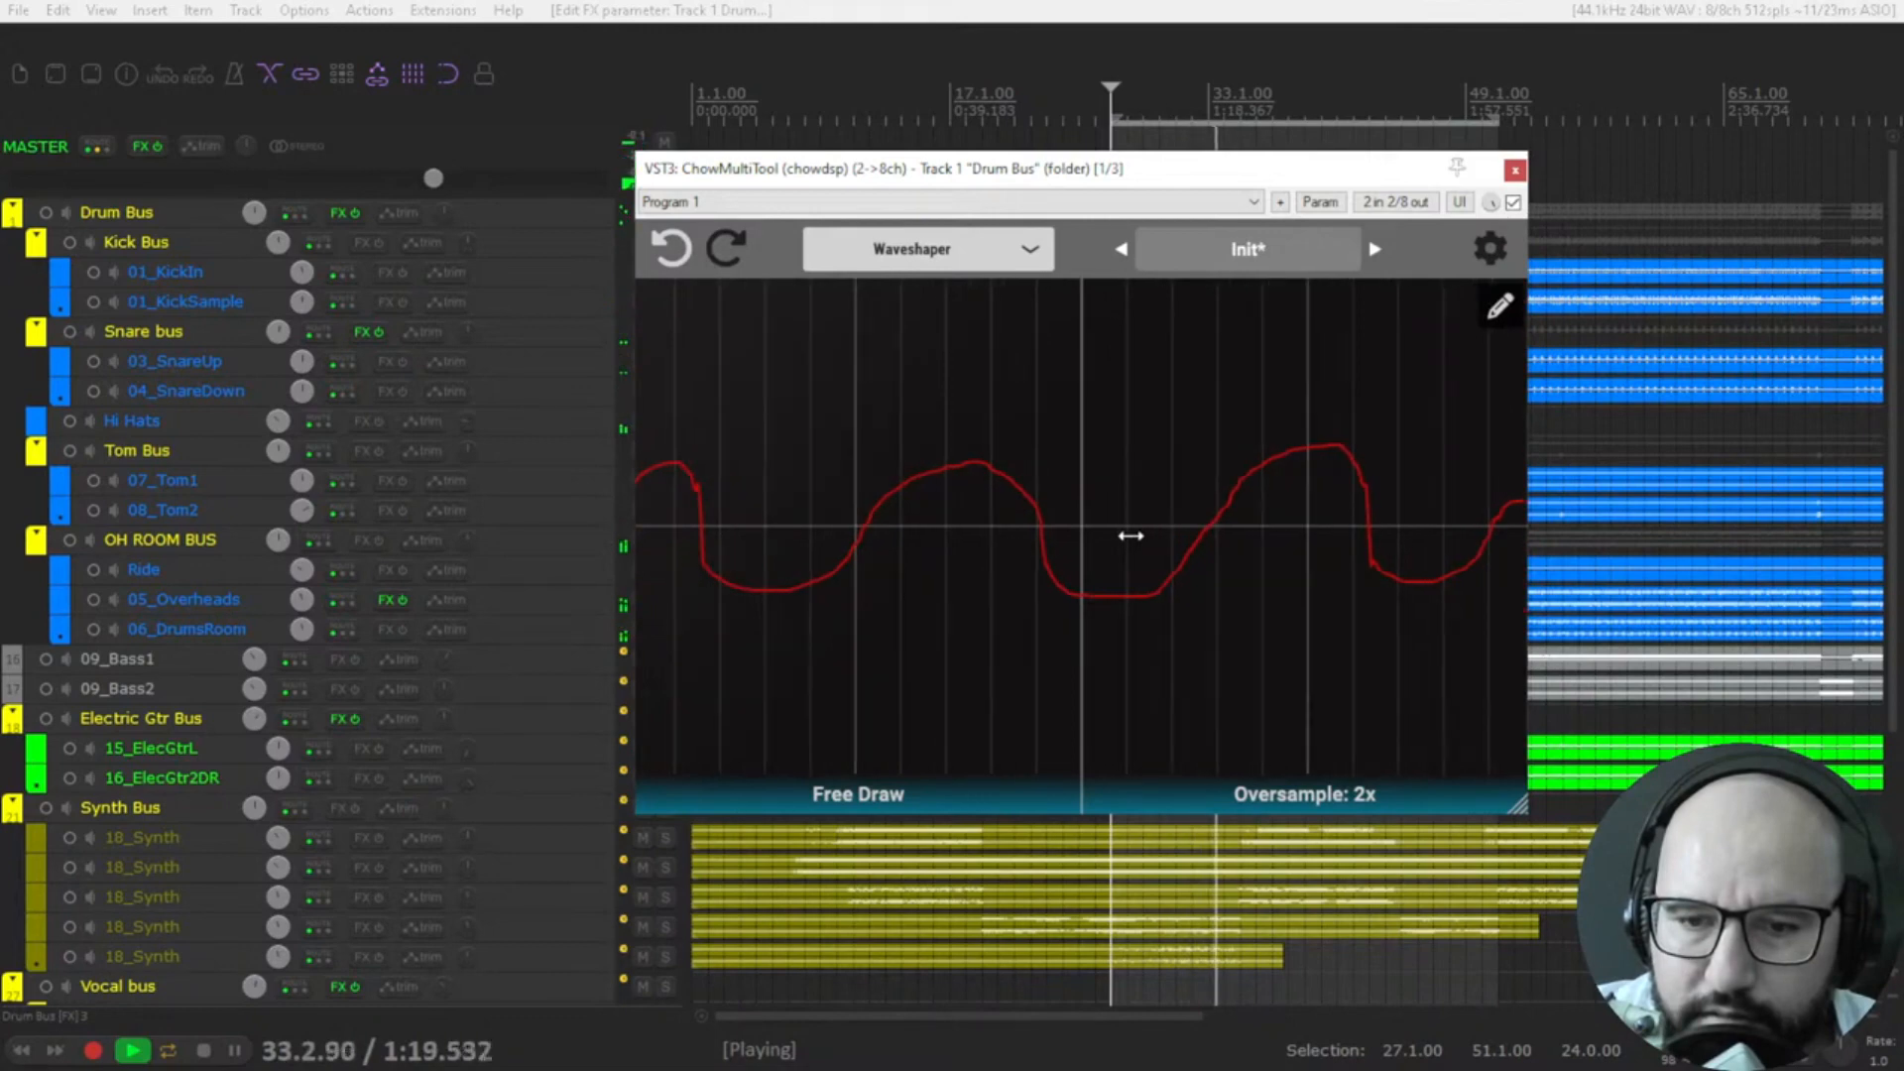
pyautogui.press('space')
# Set the waveshape to Hard Clip and audition it at different gain amounts on the drums, ending with playback stopped.
pyautogui.click(862, 794)
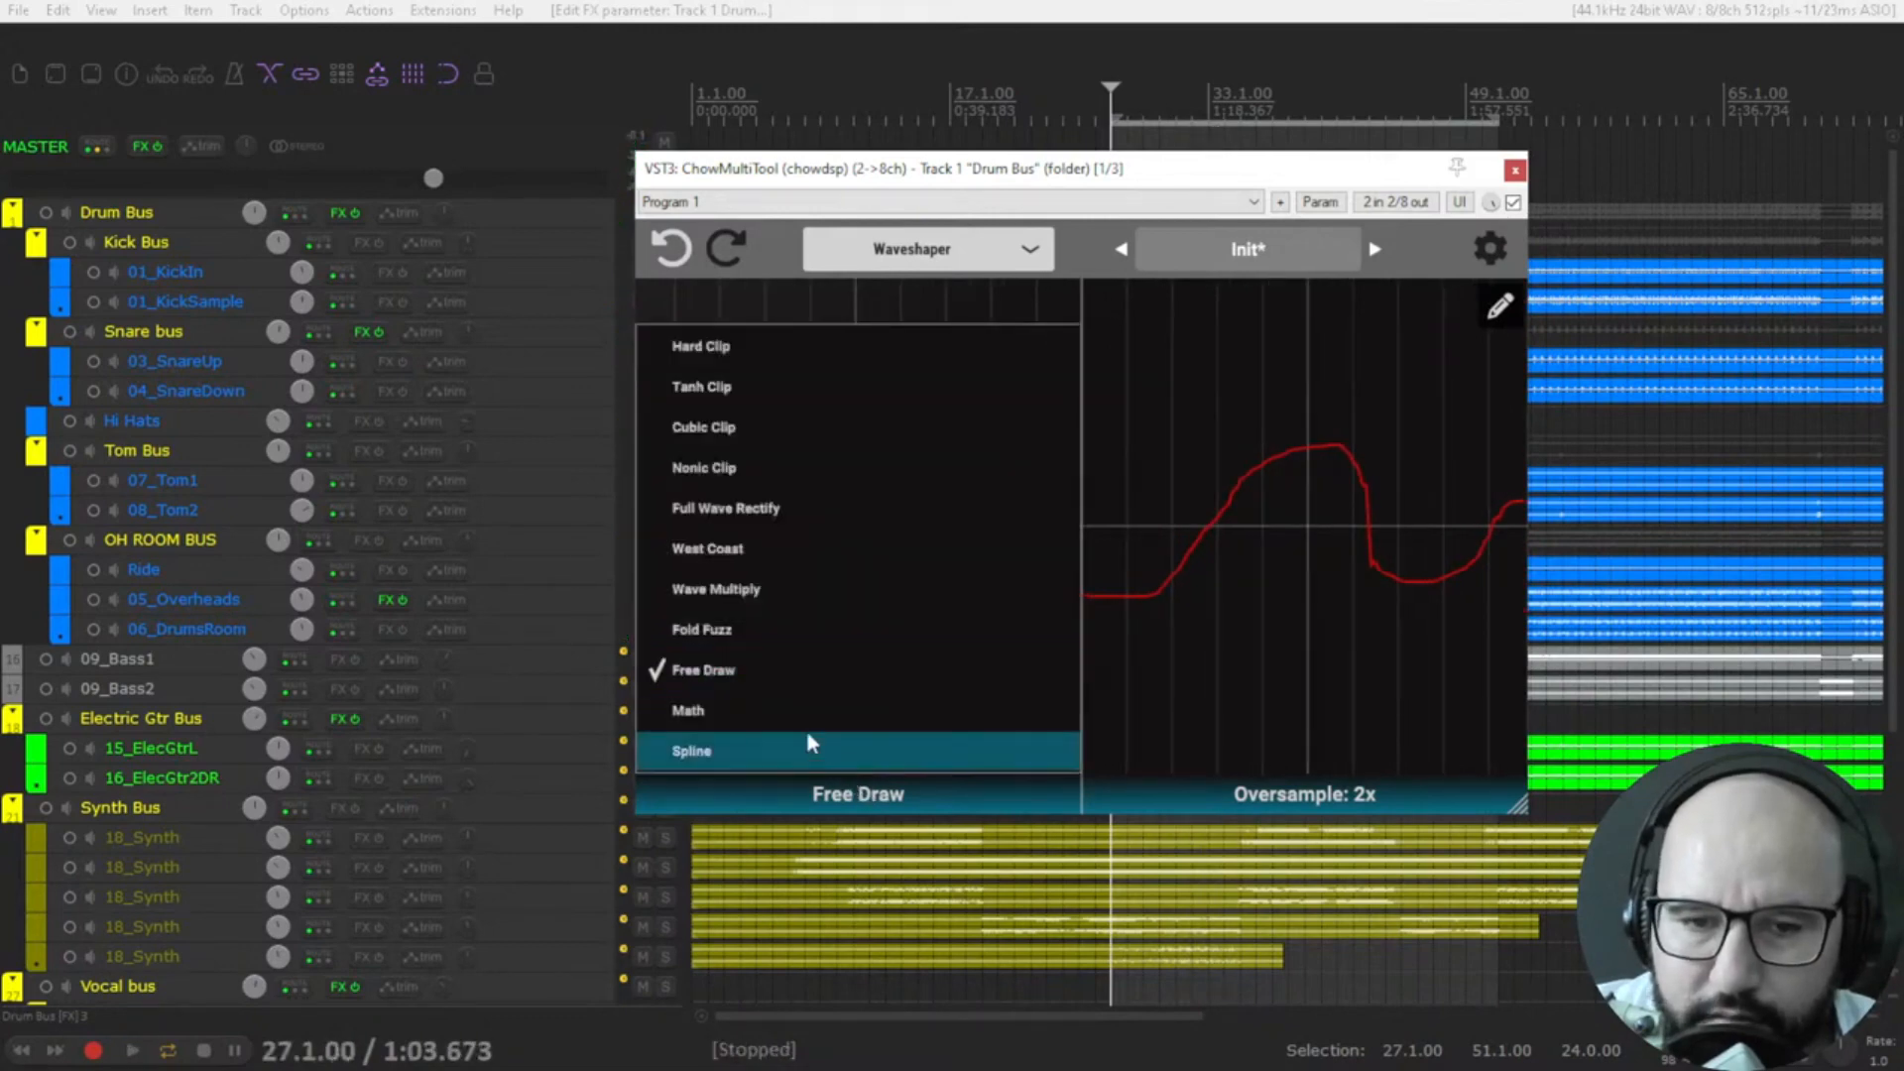
pyautogui.click(720, 349)
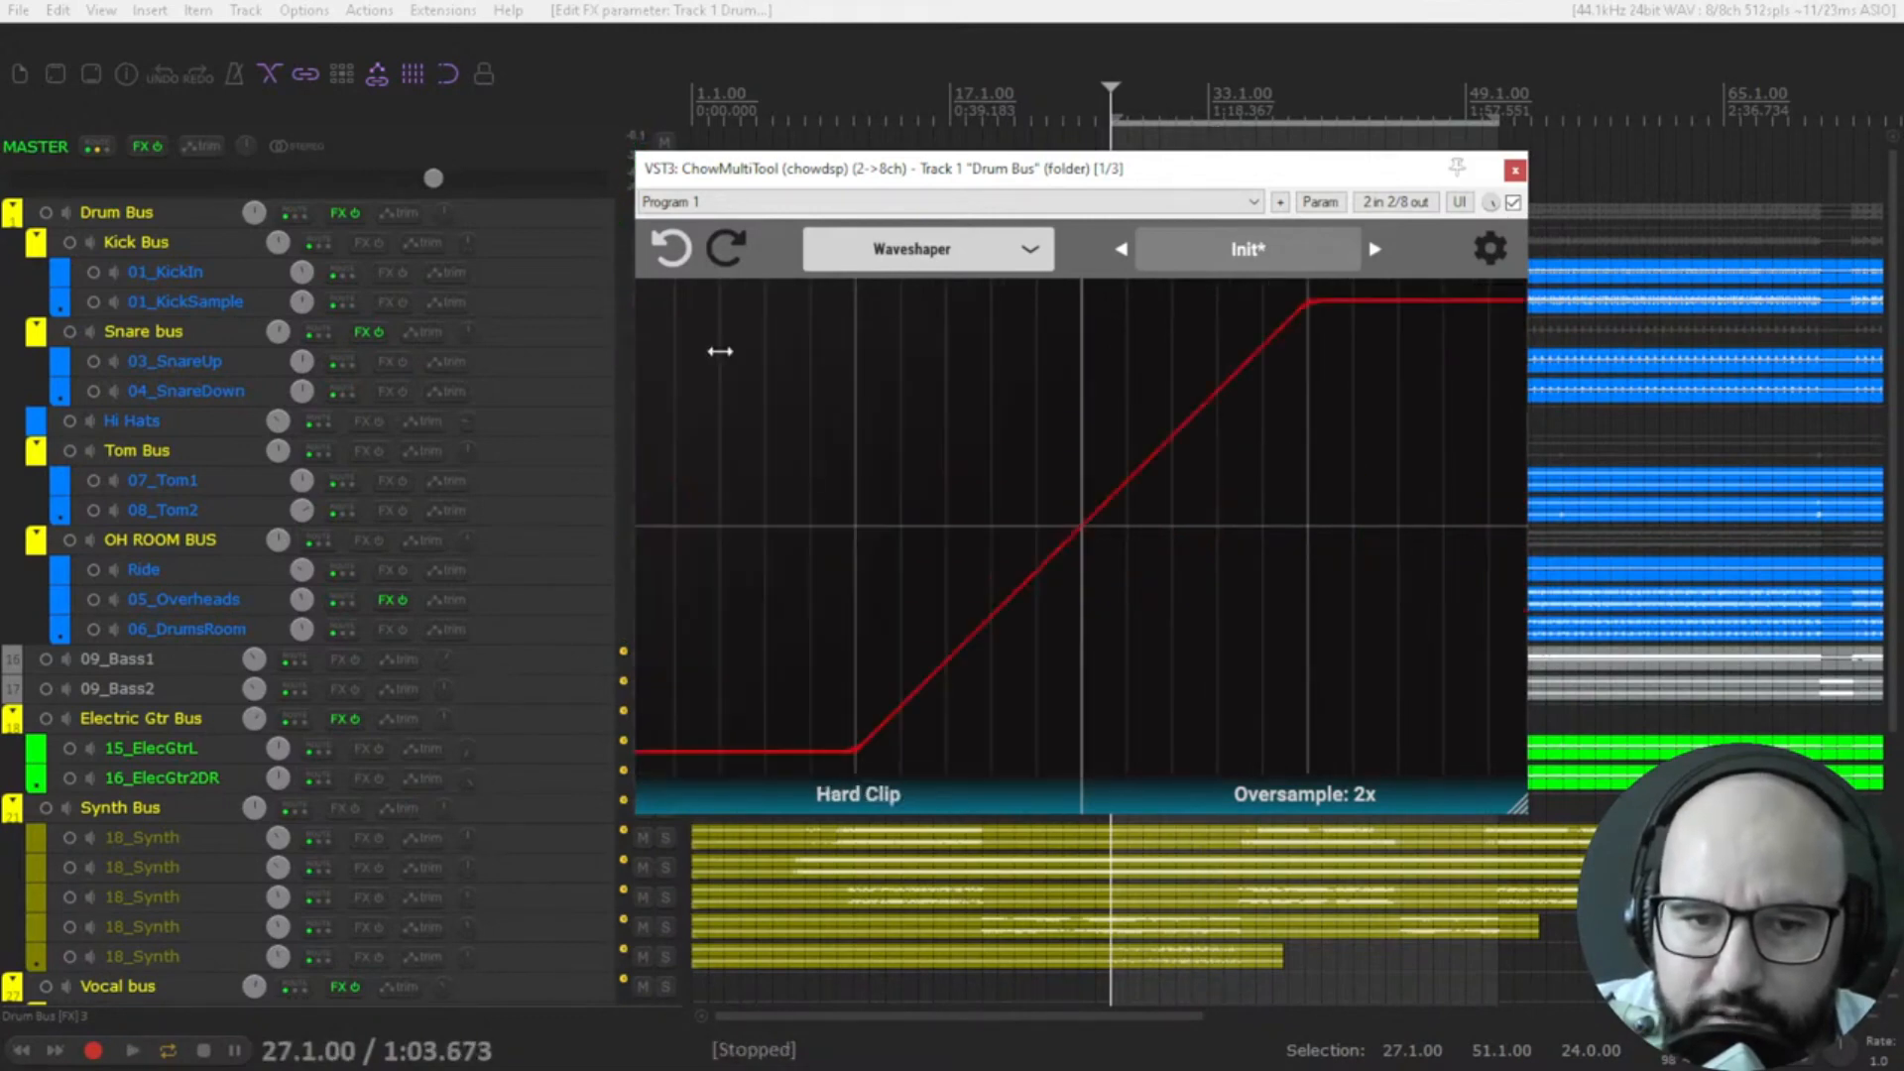
pyautogui.press('space')
pyautogui.scroll(5, 977, 545)
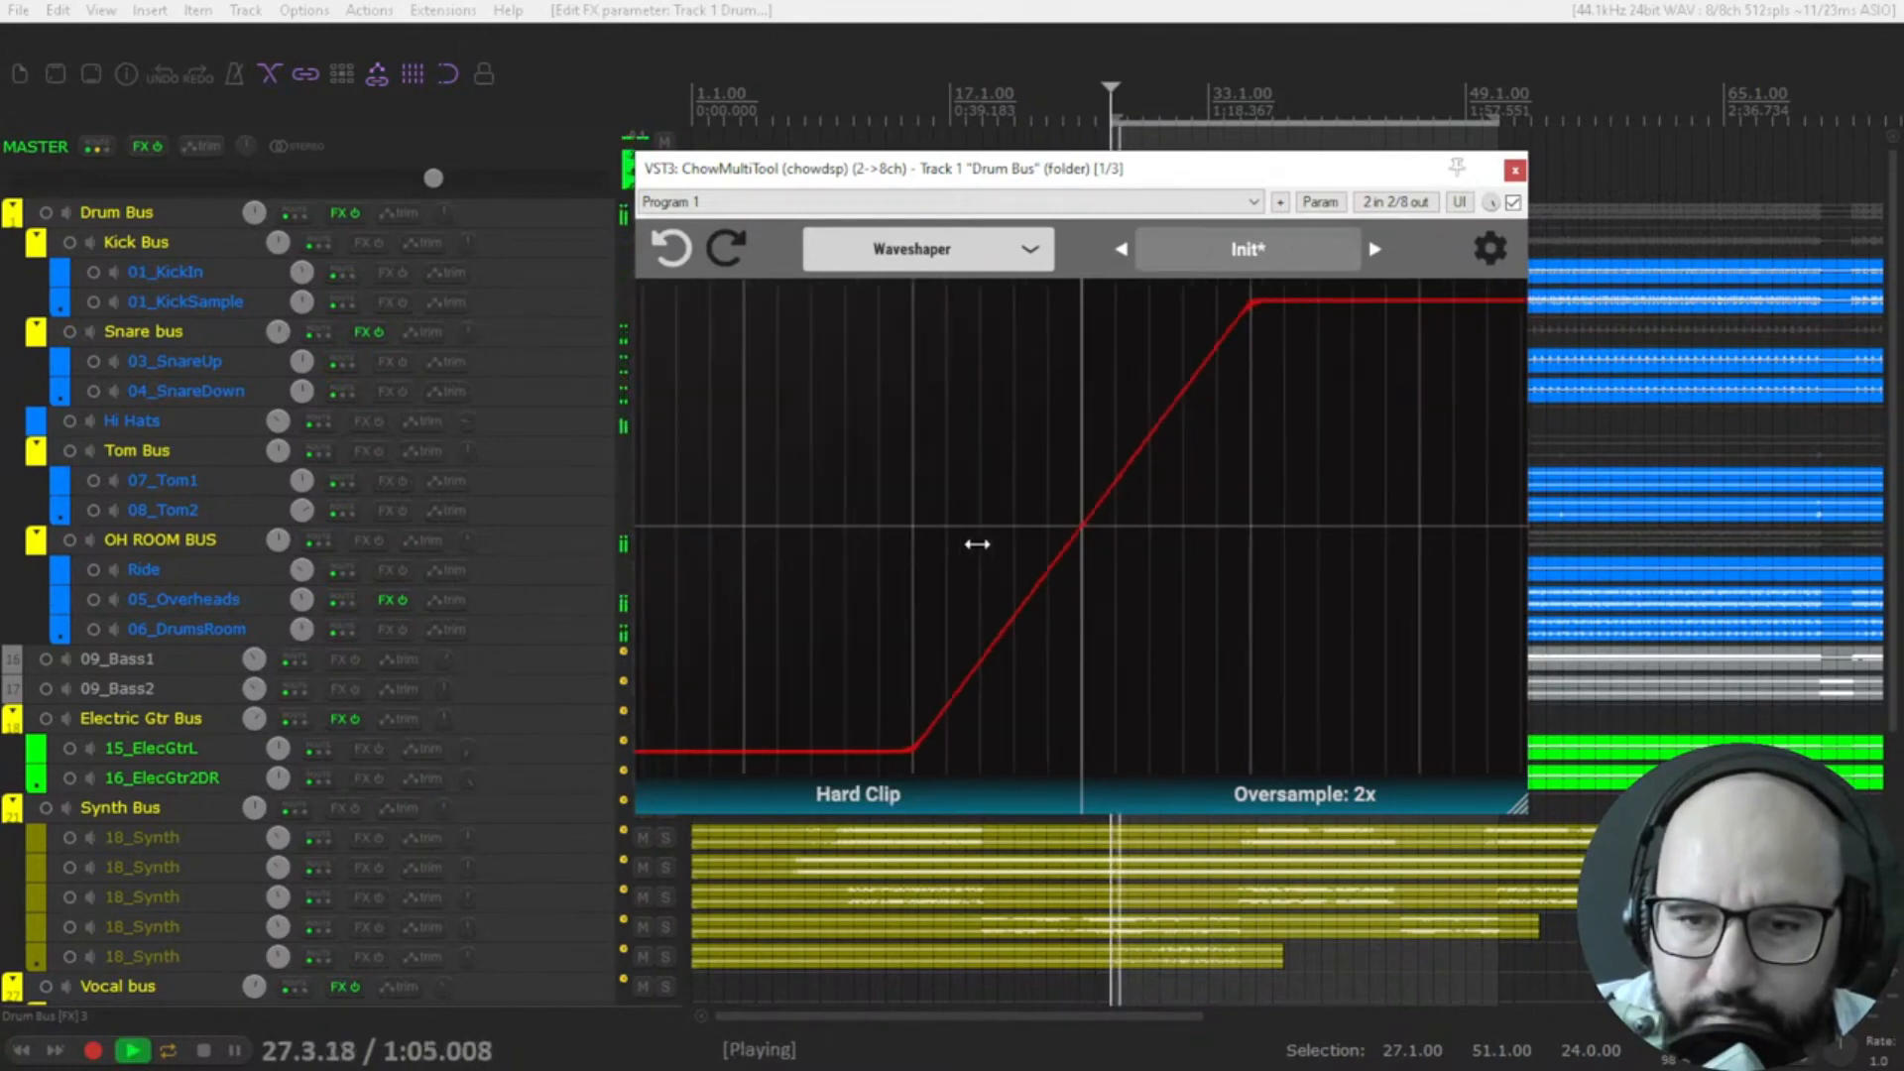
pyautogui.scroll(-2, 977, 544)
pyautogui.scroll(-1, 1288, 311)
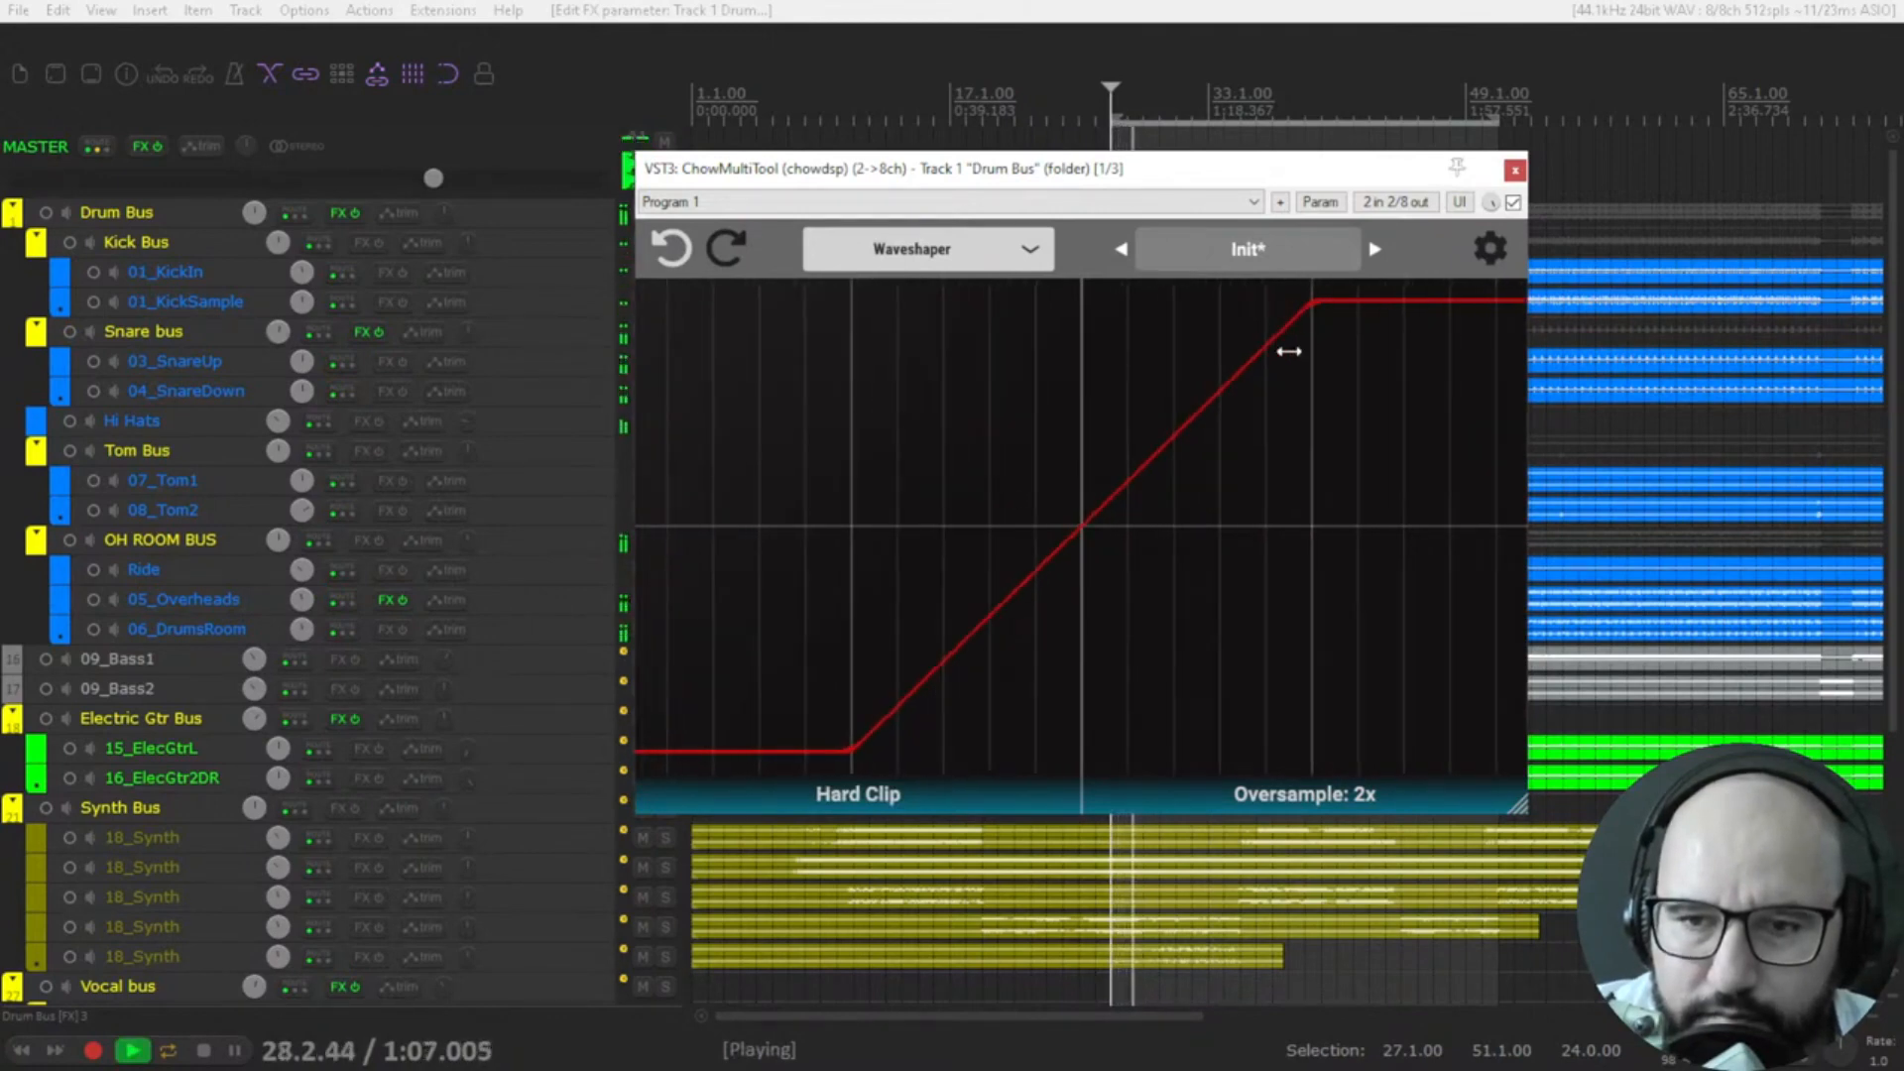
pyautogui.scroll(-1, 1279, 456)
pyautogui.scroll(-4, 1270, 613)
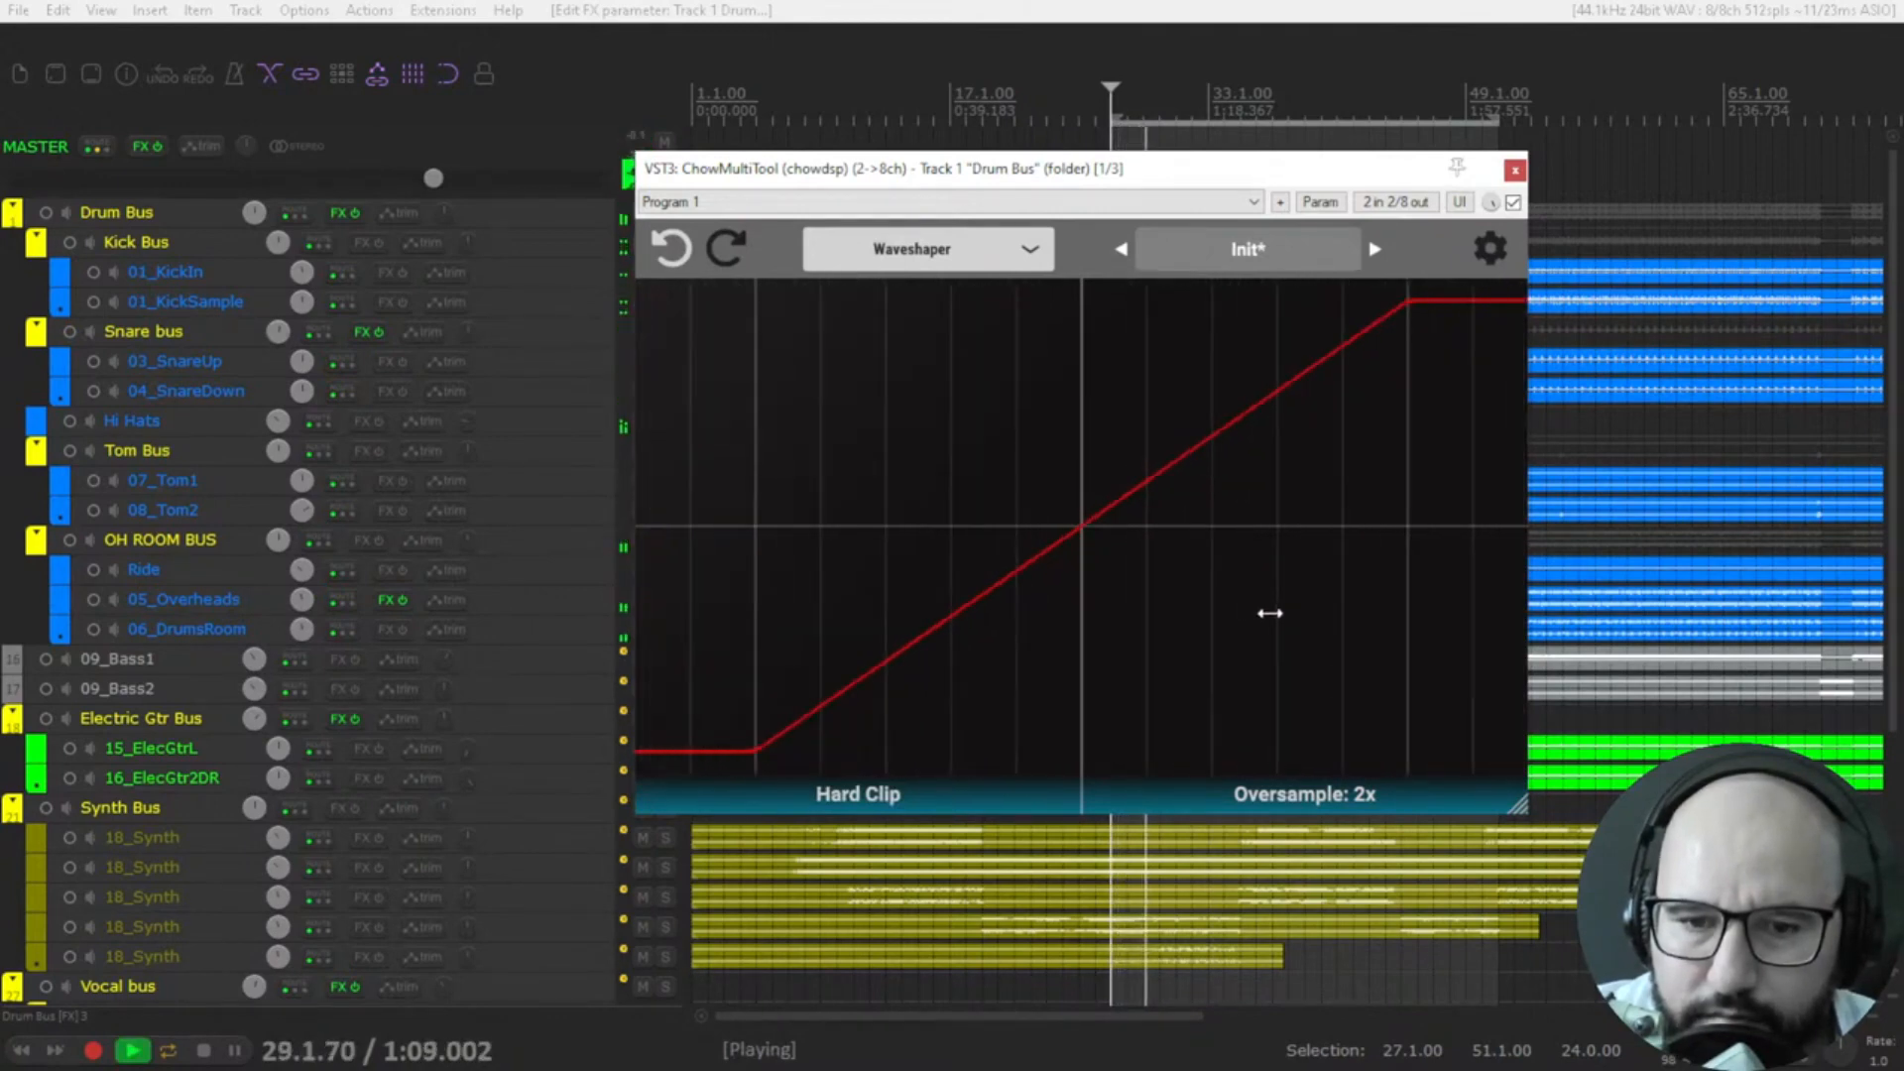
pyautogui.scroll(5, 1267, 612)
pyautogui.scroll(-2, 1270, 610)
pyautogui.scroll(-1, 1270, 609)
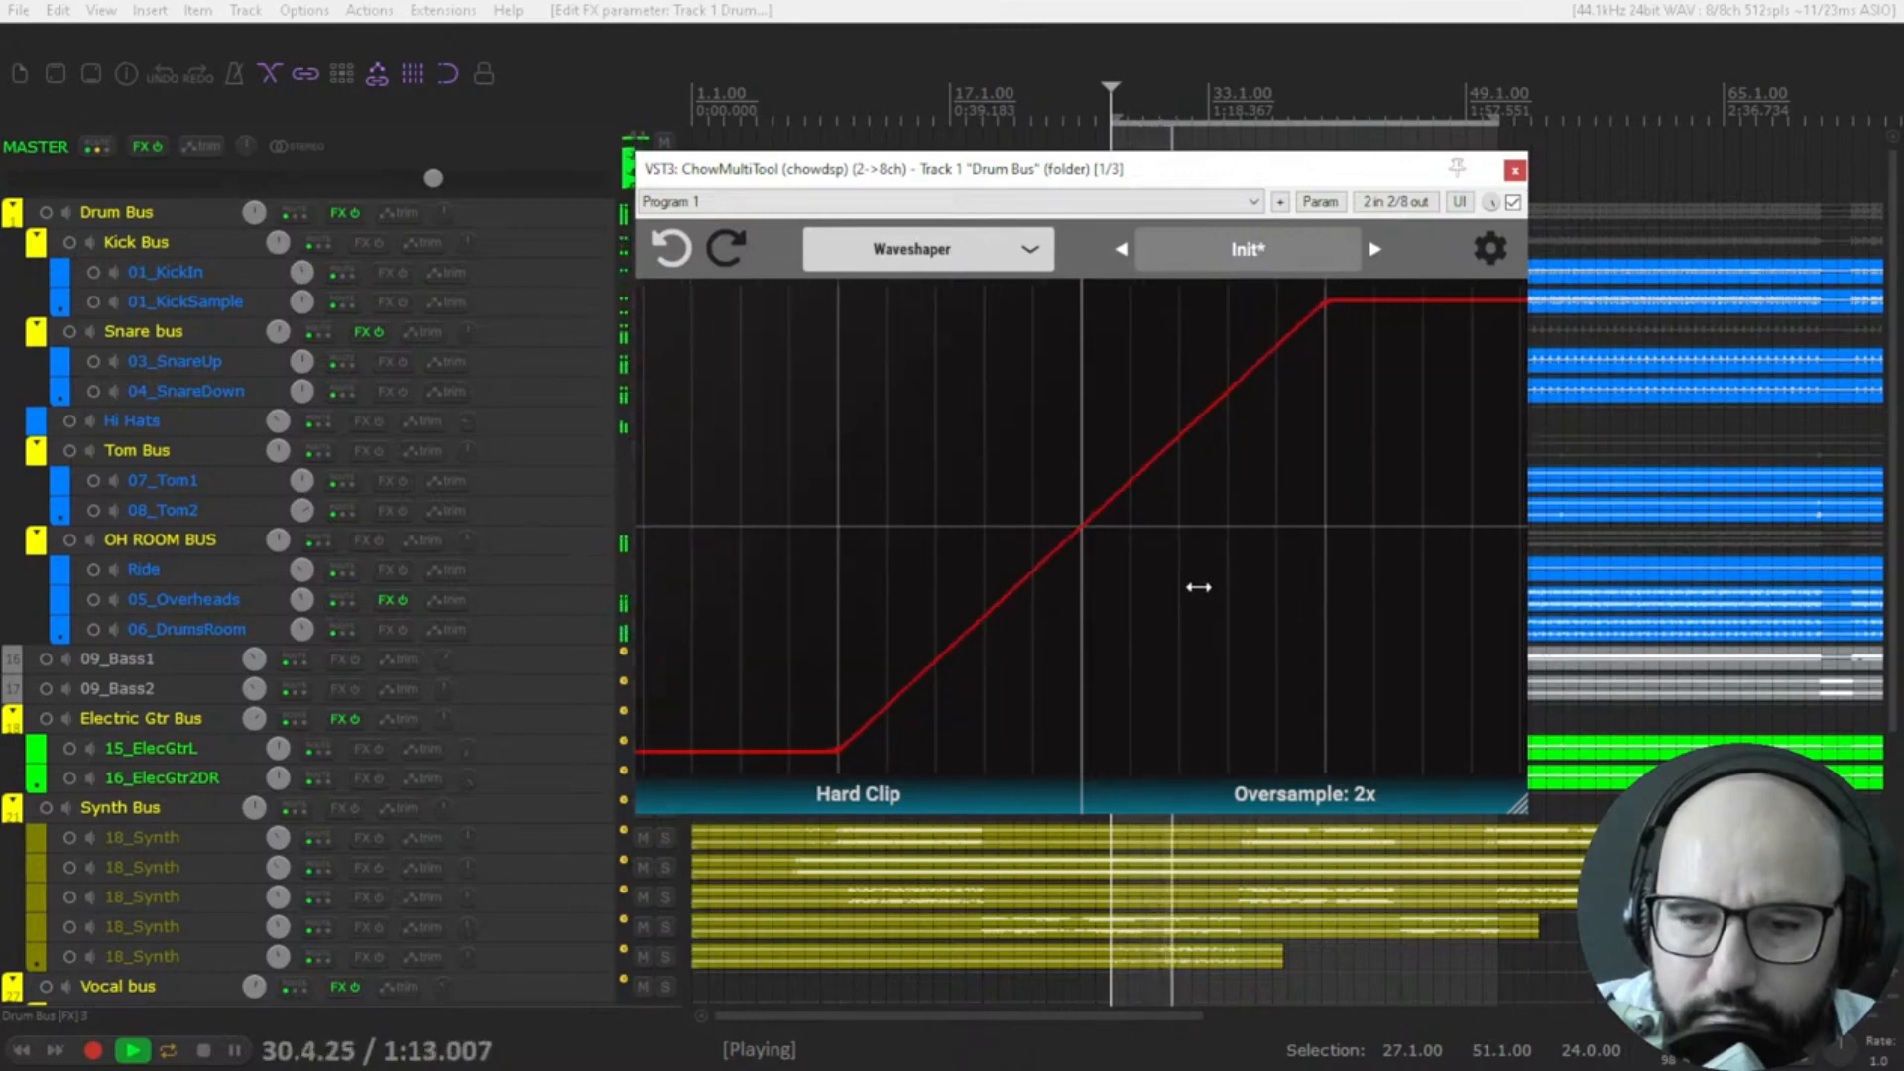
pyautogui.press('space')
# Switch to Analog EQ mode and, with the drums playing, set the Treble Boost to about 4 dB at 5.11 kHz.
pyautogui.click(927, 260)
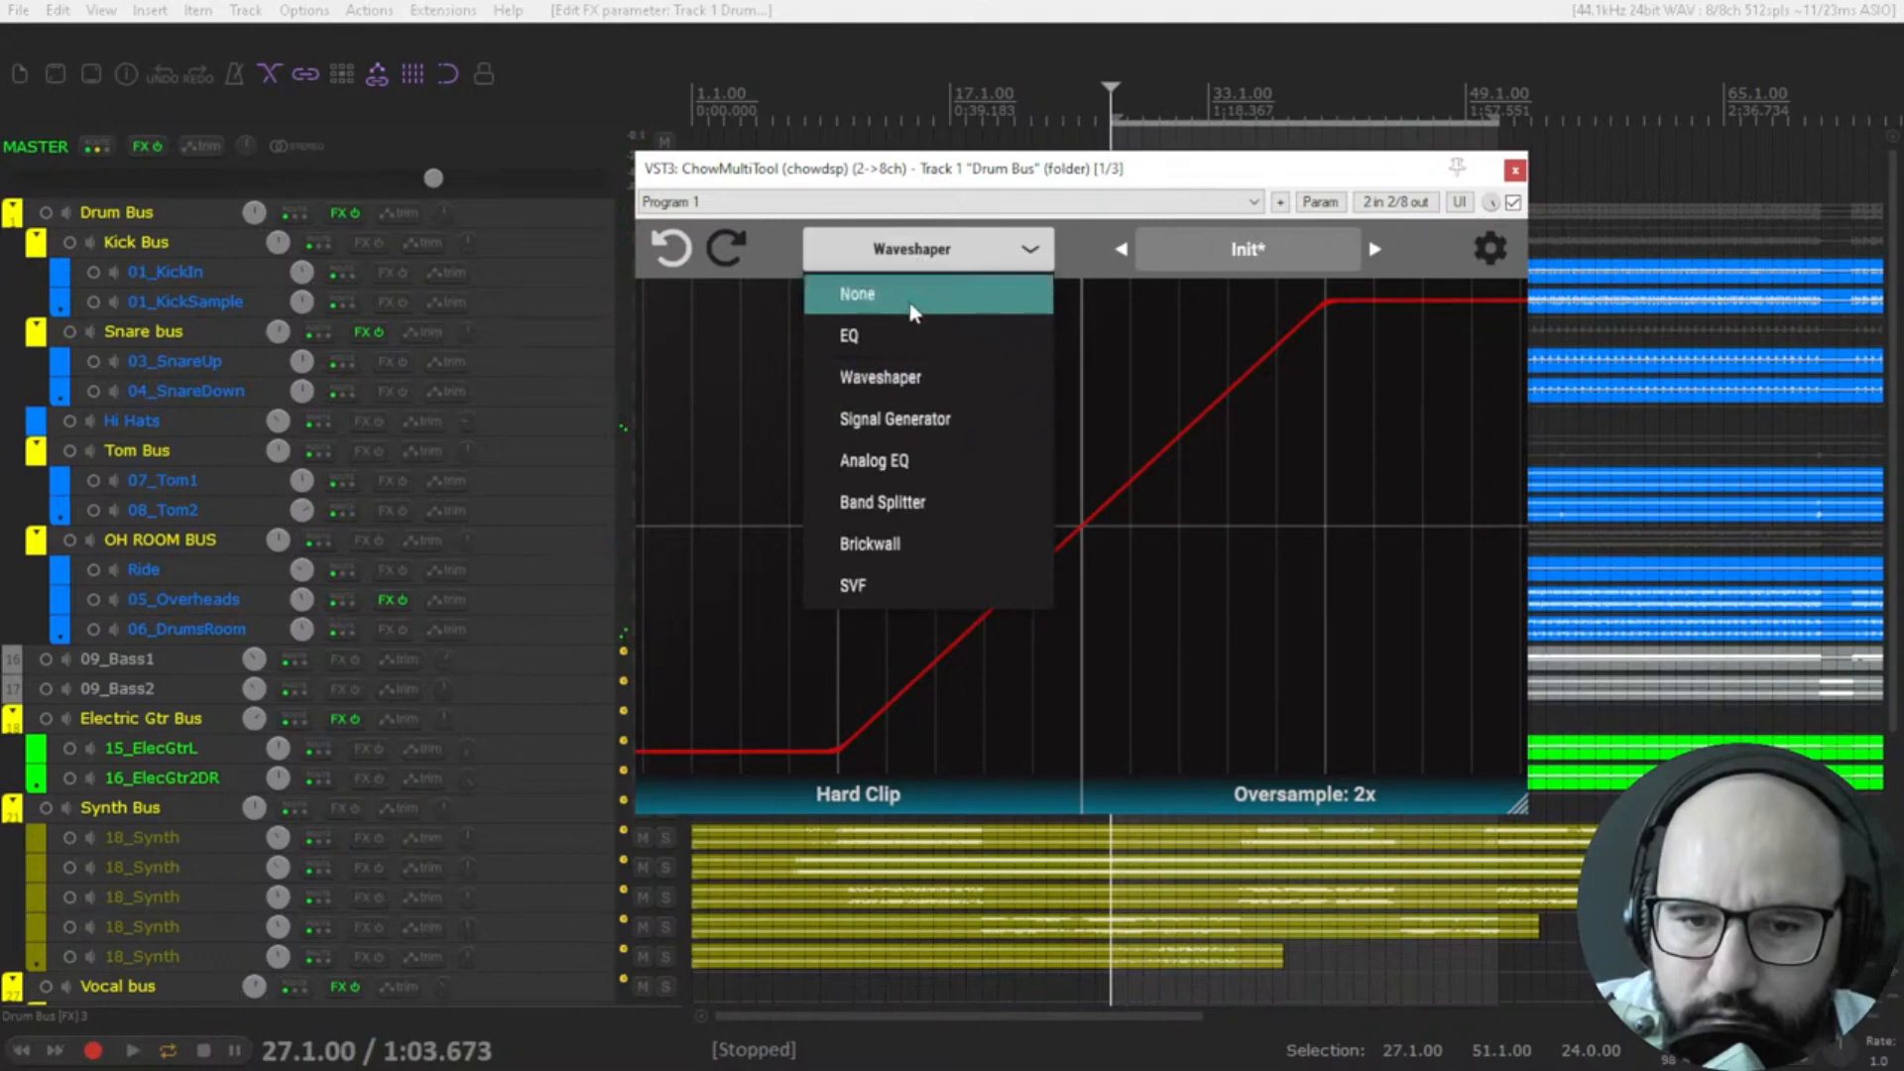
pyautogui.click(914, 458)
pyautogui.press('space')
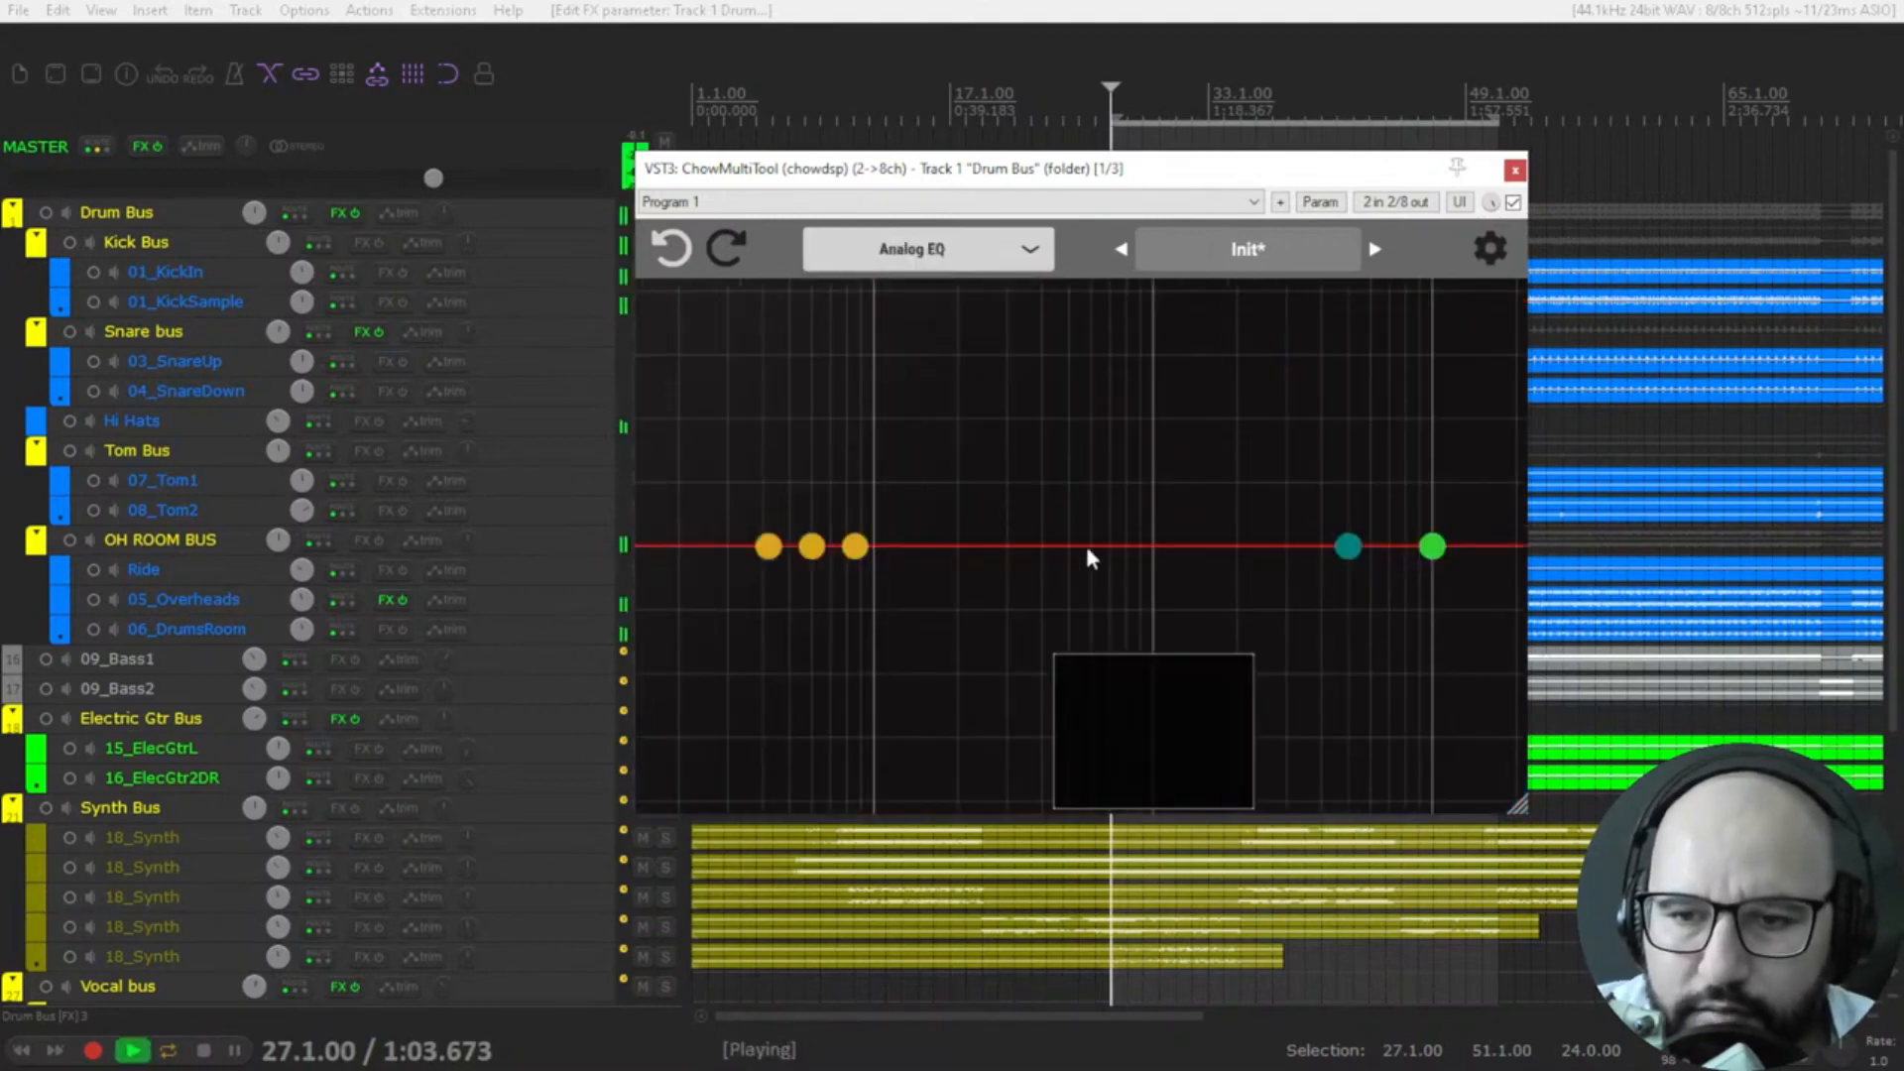
pyautogui.moveTo(1346, 553); pyautogui.dragTo(1350, 498)
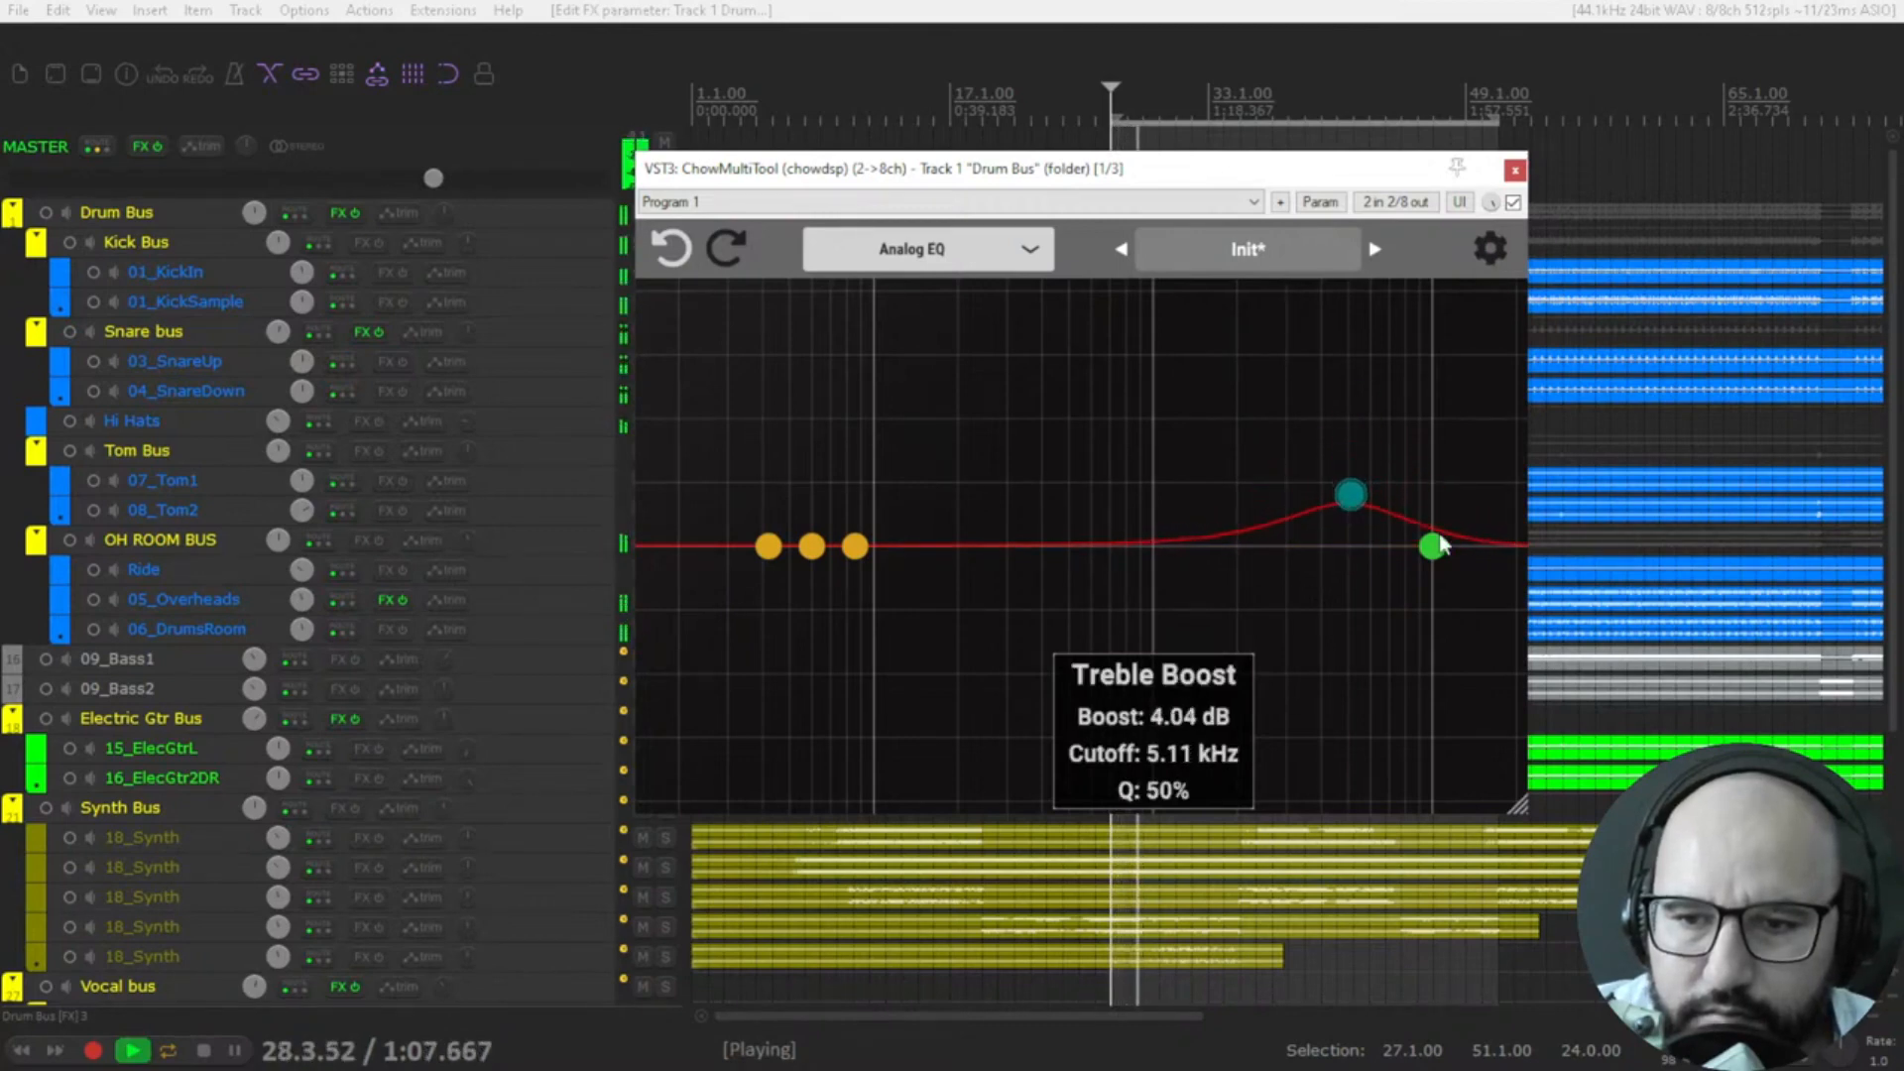
pyautogui.moveTo(1432, 546)
pyautogui.mouseDown()
pyautogui.moveTo(1439, 643)
pyautogui.moveTo(1431, 561)
pyautogui.mouseUp()
# Set the Bass section to about 5.1 dB boost and -2.2 dB cut at about 90 Hz, and stop playback.
pyautogui.moveTo(828, 552); pyautogui.dragTo(831, 493)
pyautogui.moveTo(834, 435); pyautogui.dragTo(834, 489)
pyautogui.moveTo(910, 590)
pyautogui.mouseDown()
pyautogui.moveTo(910, 612)
pyautogui.moveTo(906, 580)
pyautogui.mouseUp()
pyautogui.press('space')
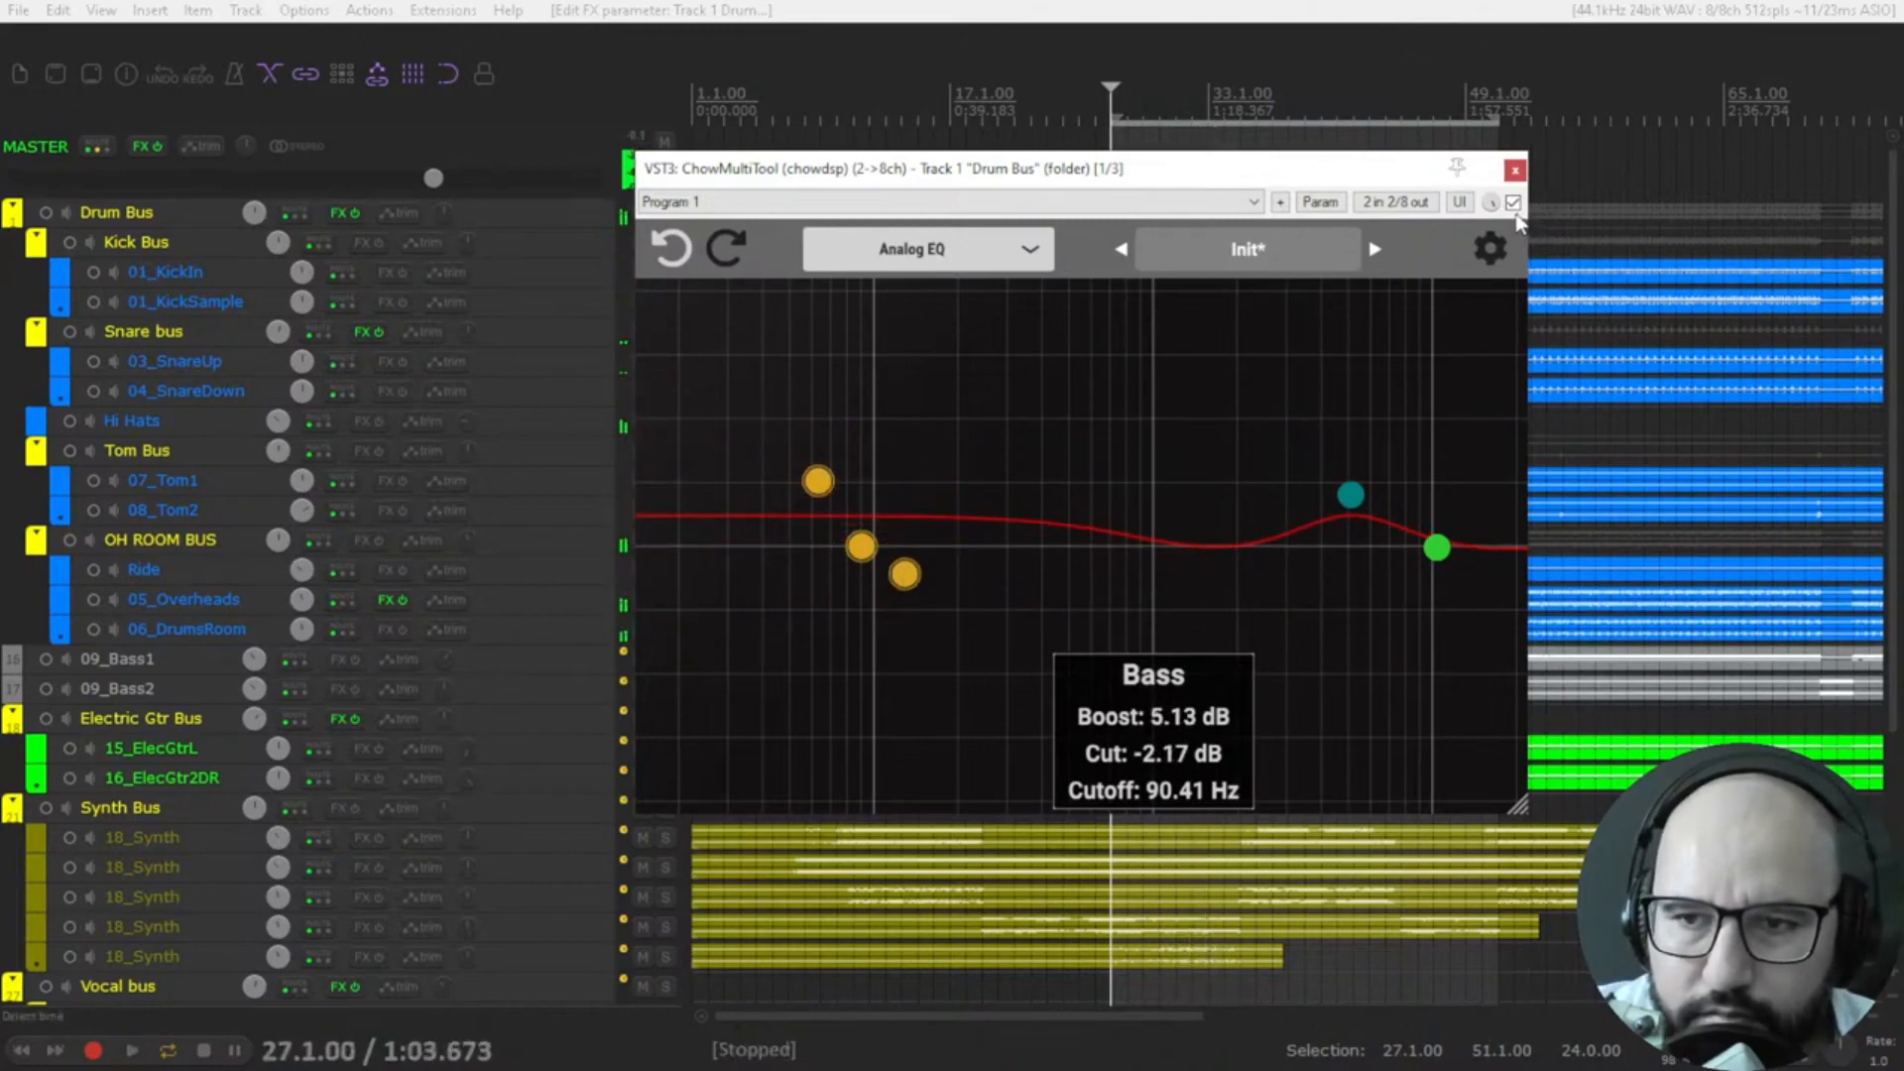
# Compare the drums with the Analog EQ bypassed and enabled during playback.
pyautogui.press('space')
pyautogui.click(1514, 204)
pyautogui.click(1512, 205)
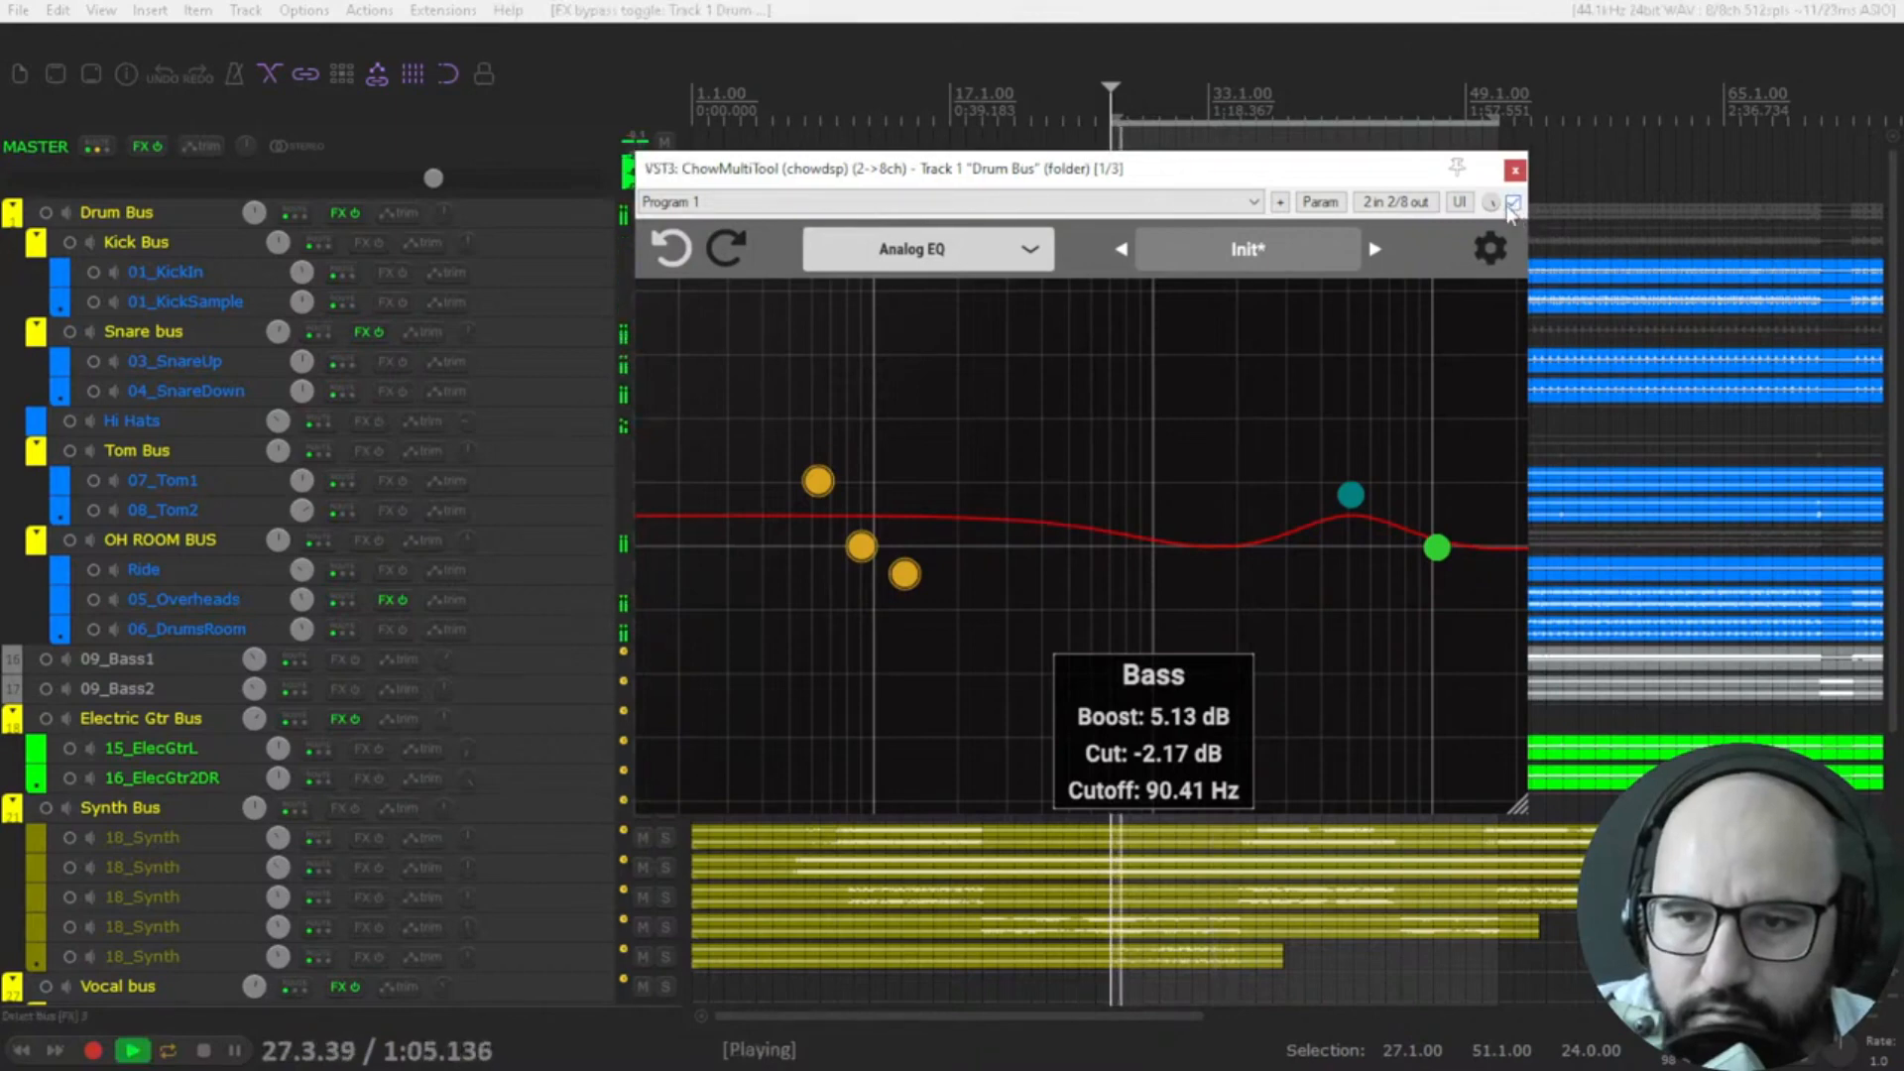
pyautogui.press('space')
# Switch the processing mode to Band Splitter to show it, and from there to Brickwall.
pyautogui.click(938, 248)
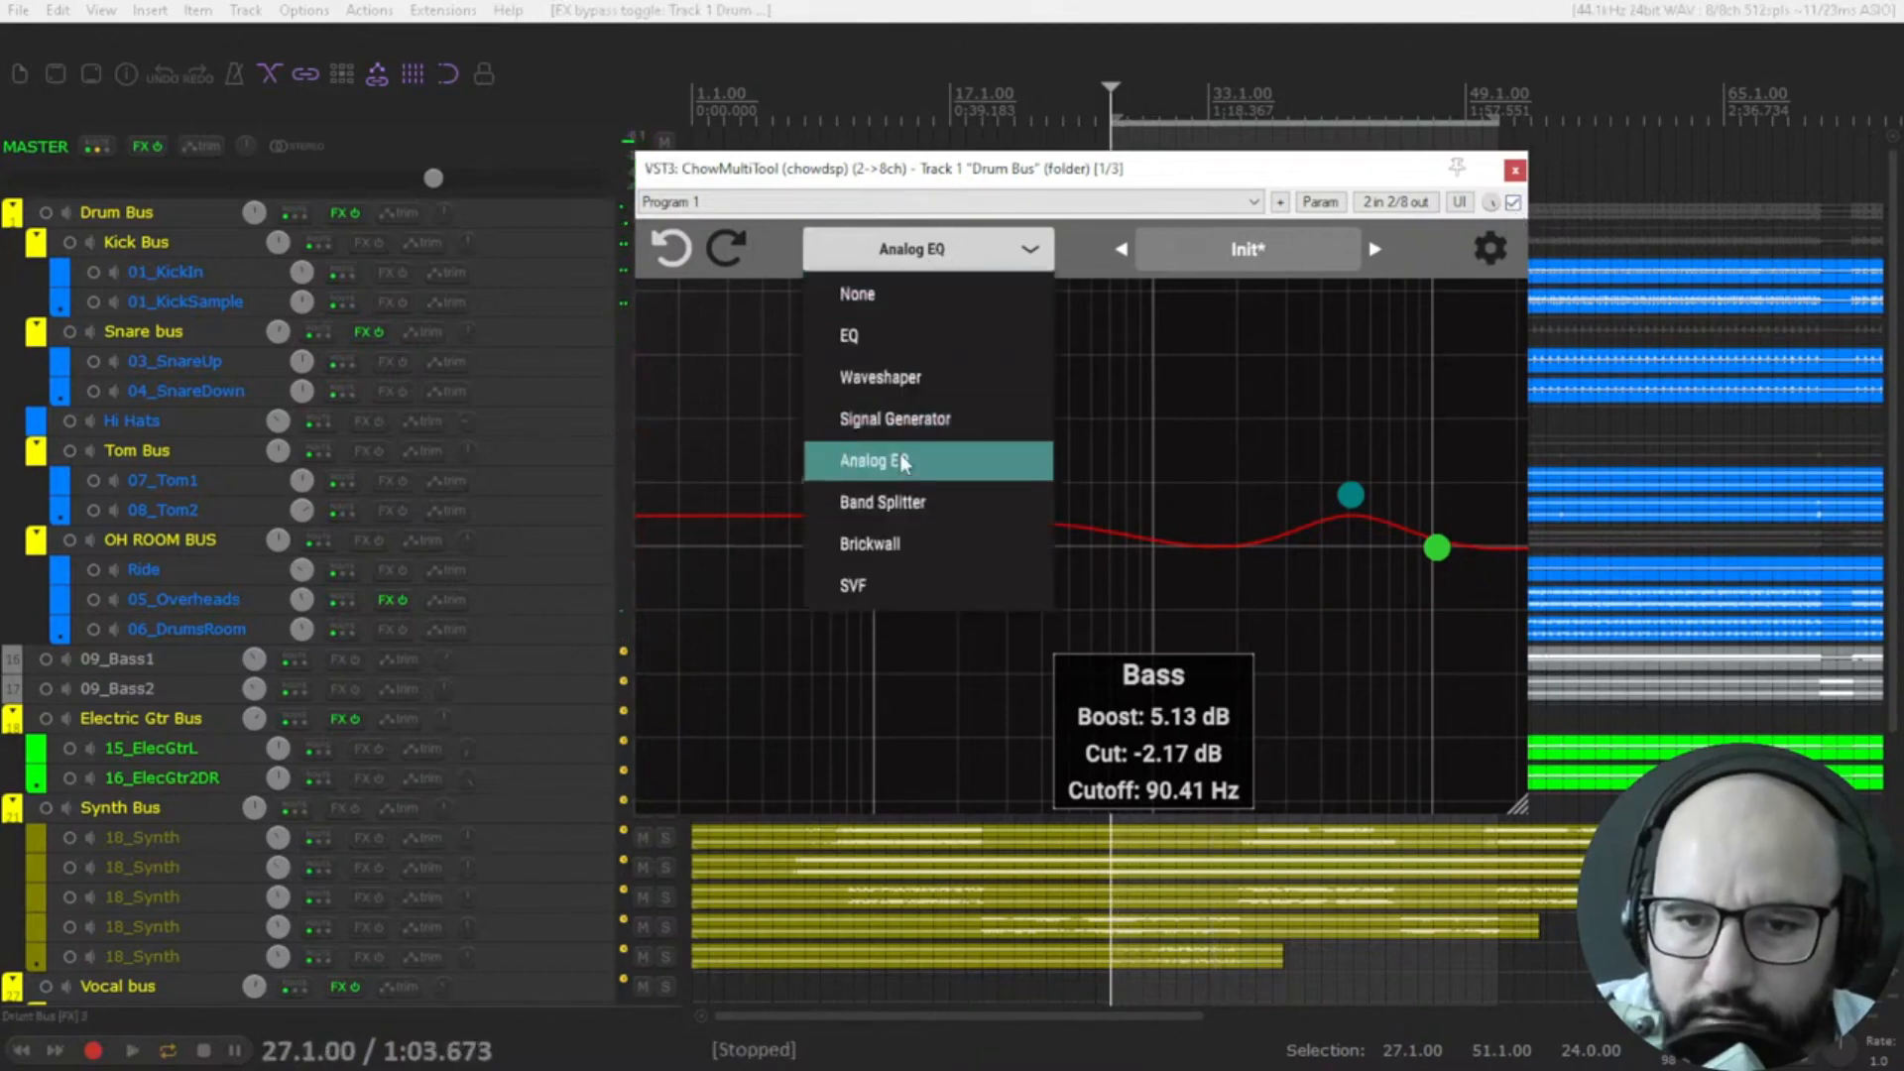
pyautogui.click(915, 503)
pyautogui.click(903, 253)
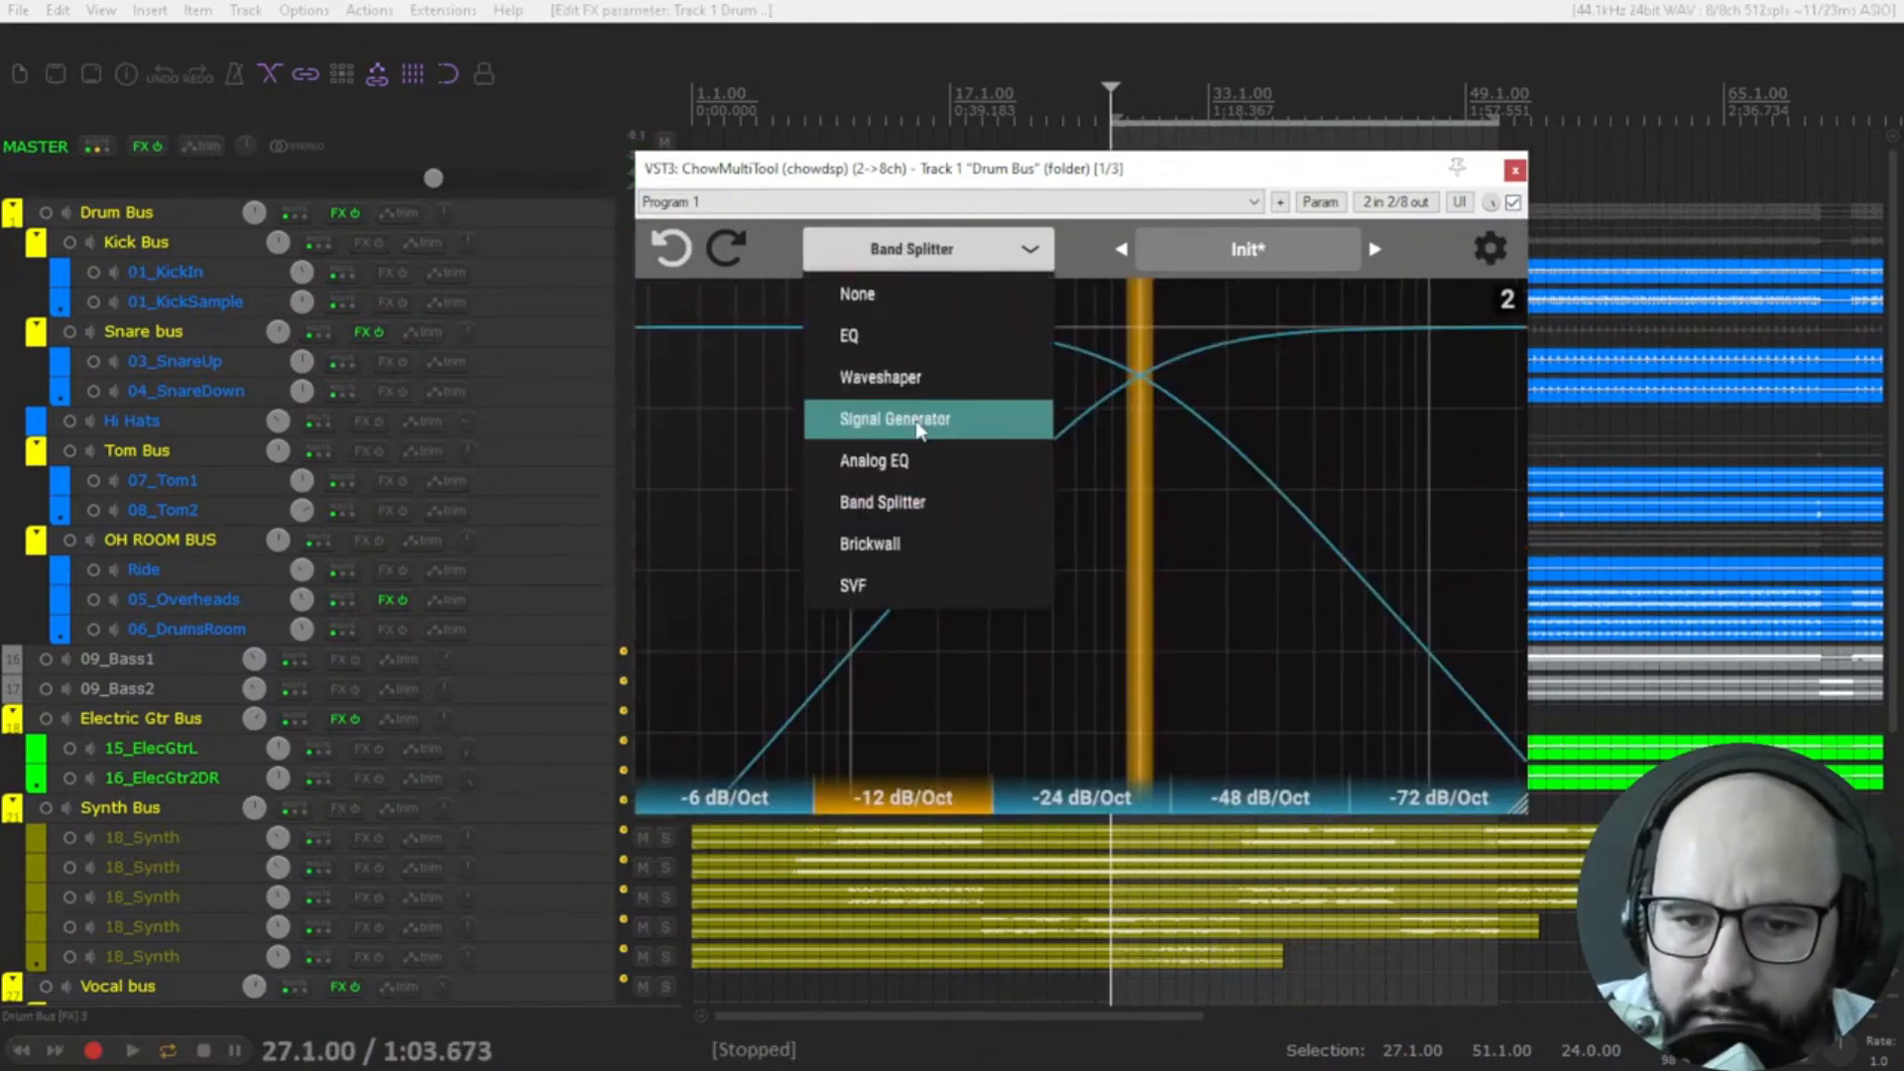
pyautogui.click(921, 543)
# Lower the Brickwall filter's cutoff while the drums play and change its type to HPF.
pyautogui.press('space')
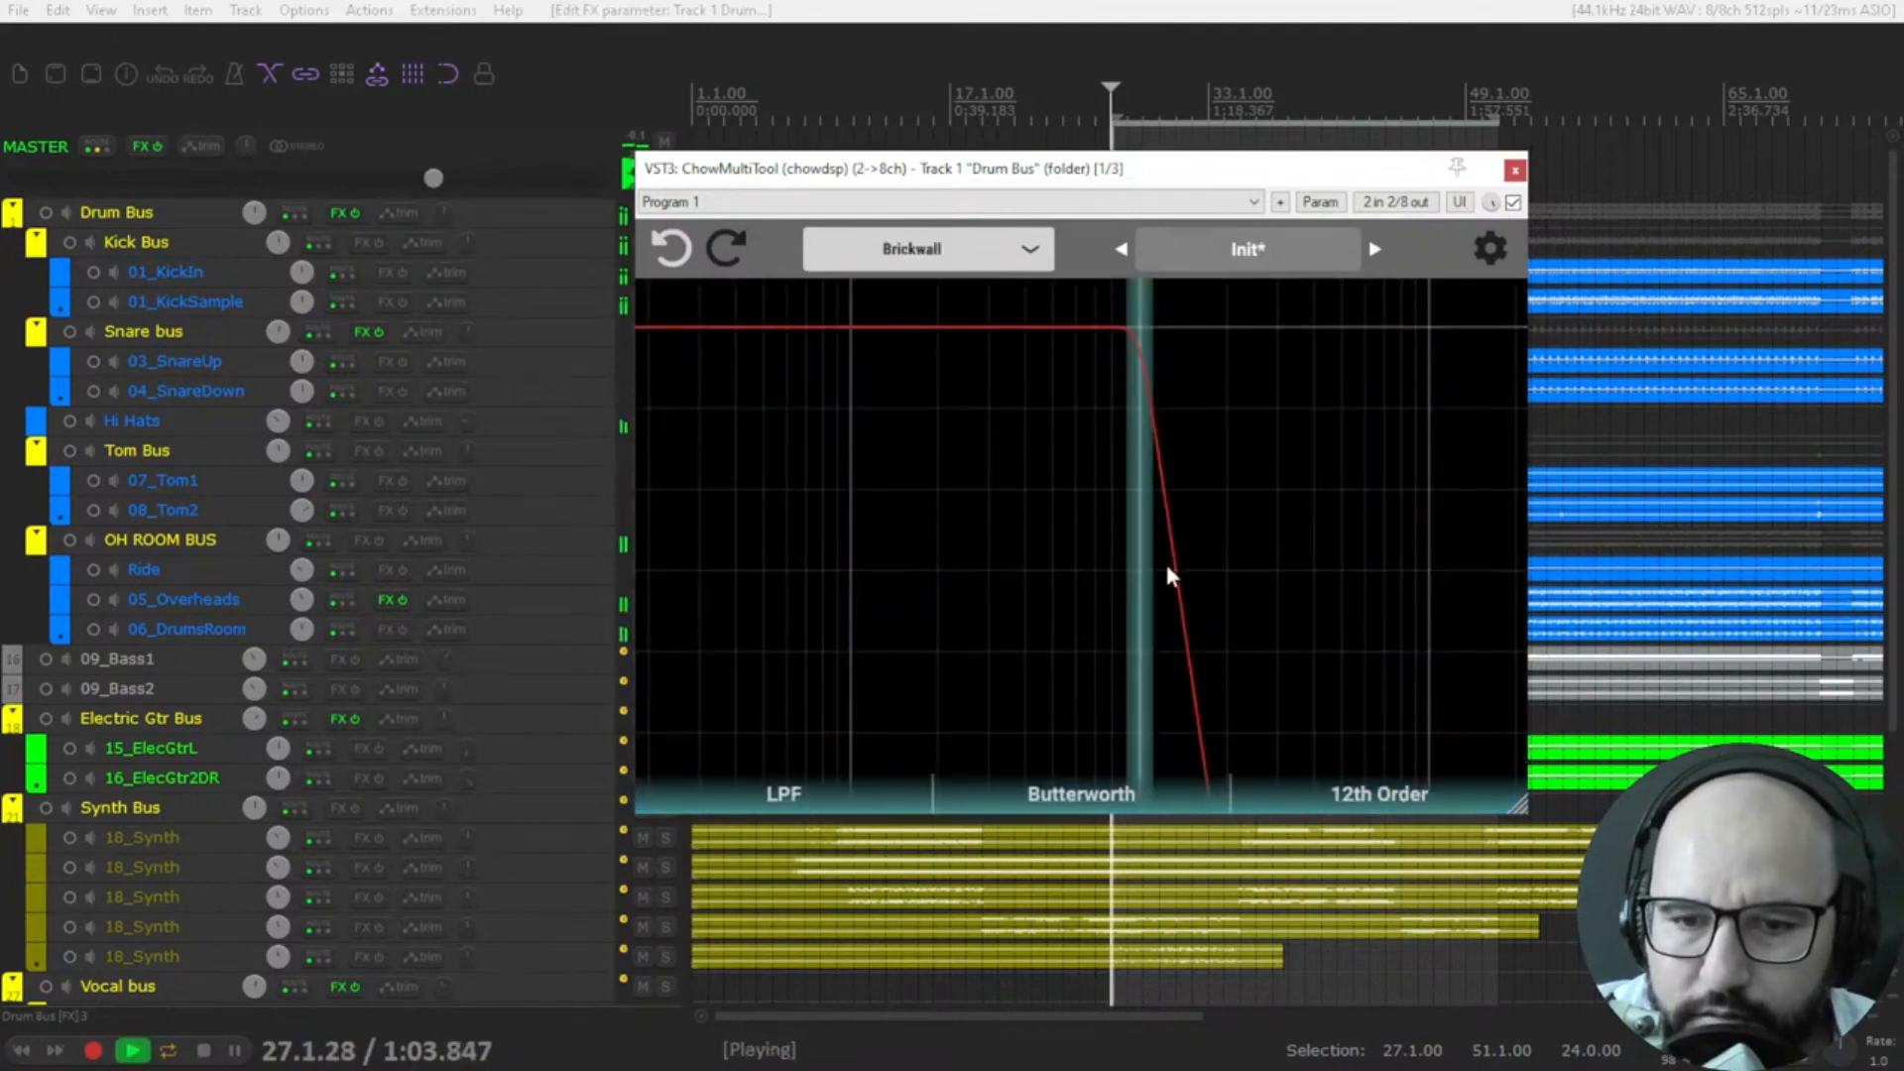
pyautogui.moveTo(1137, 340); pyautogui.dragTo(1063, 350)
pyautogui.click(810, 791)
pyautogui.click(768, 871)
# Switch to SVF mode and set the lowpass frequency to about 1.78 kHz during playback, ending with playback stopped.
pyautogui.click(918, 250)
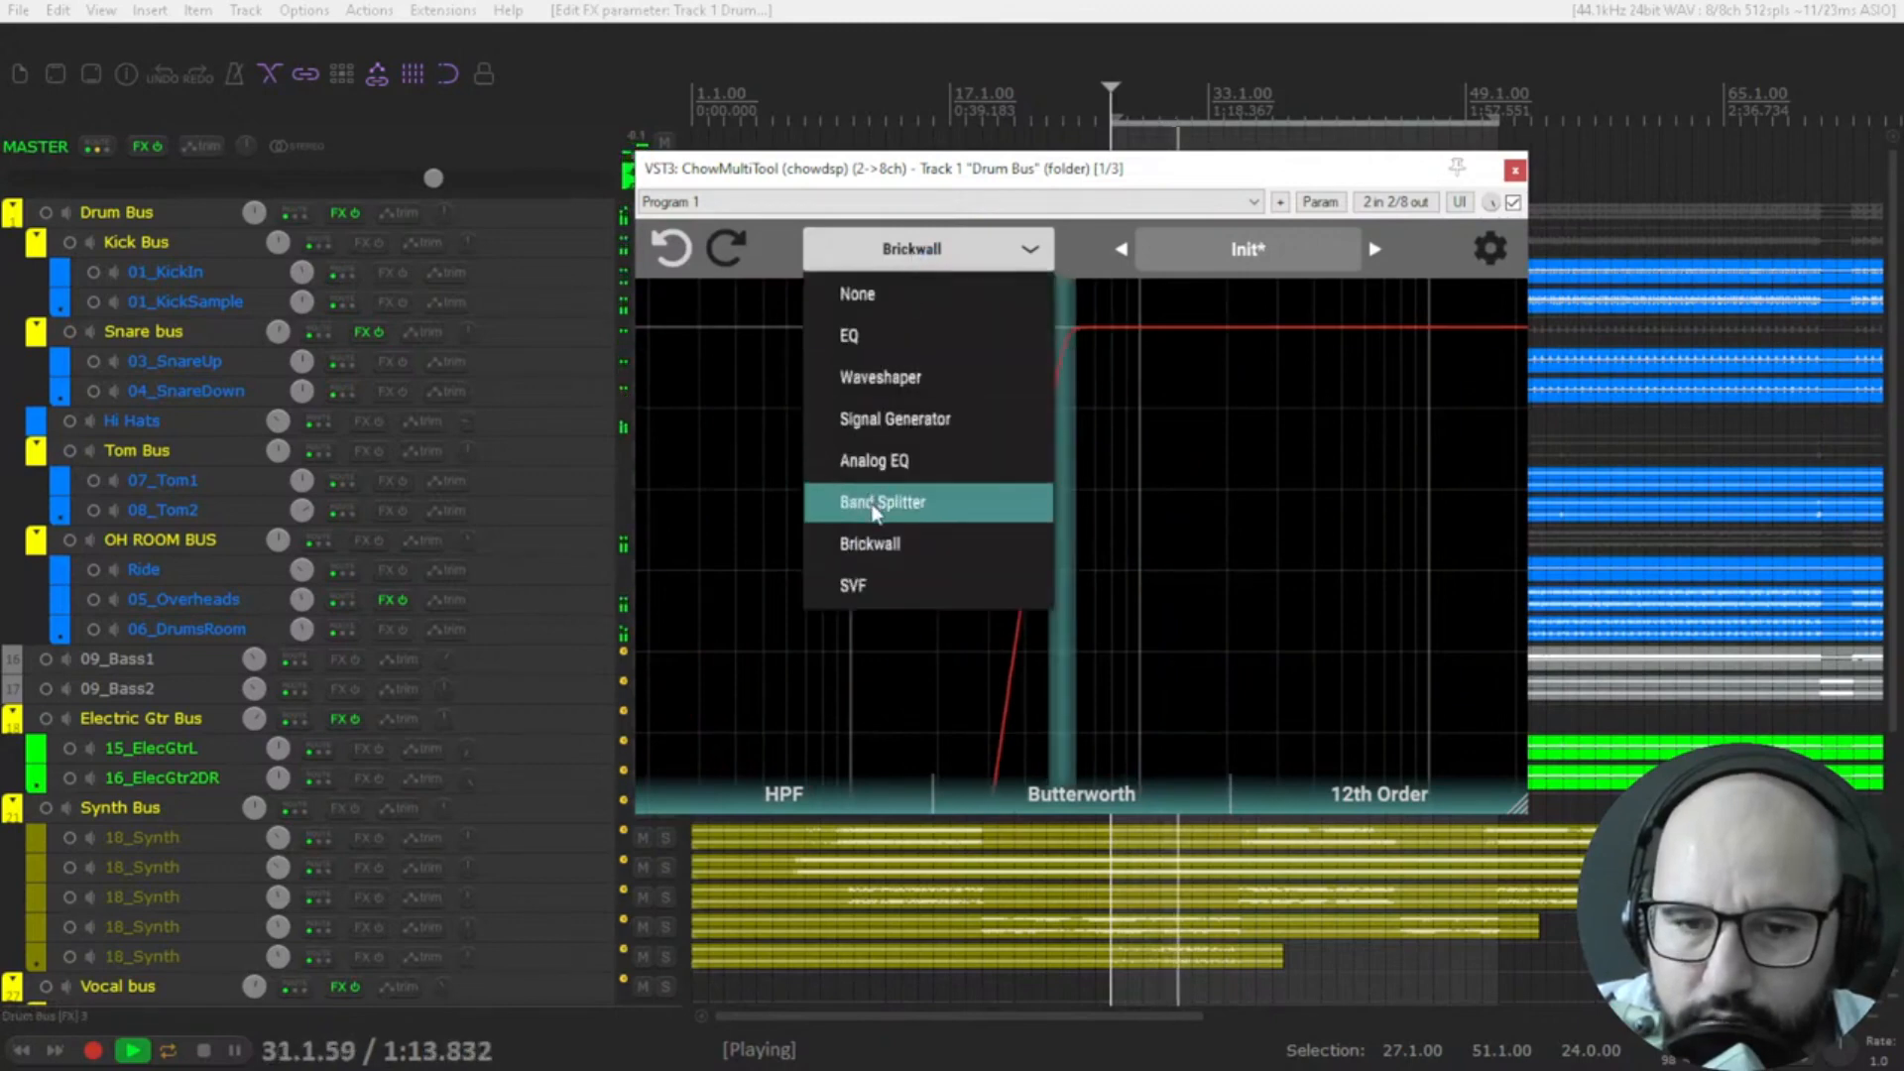
pyautogui.click(893, 587)
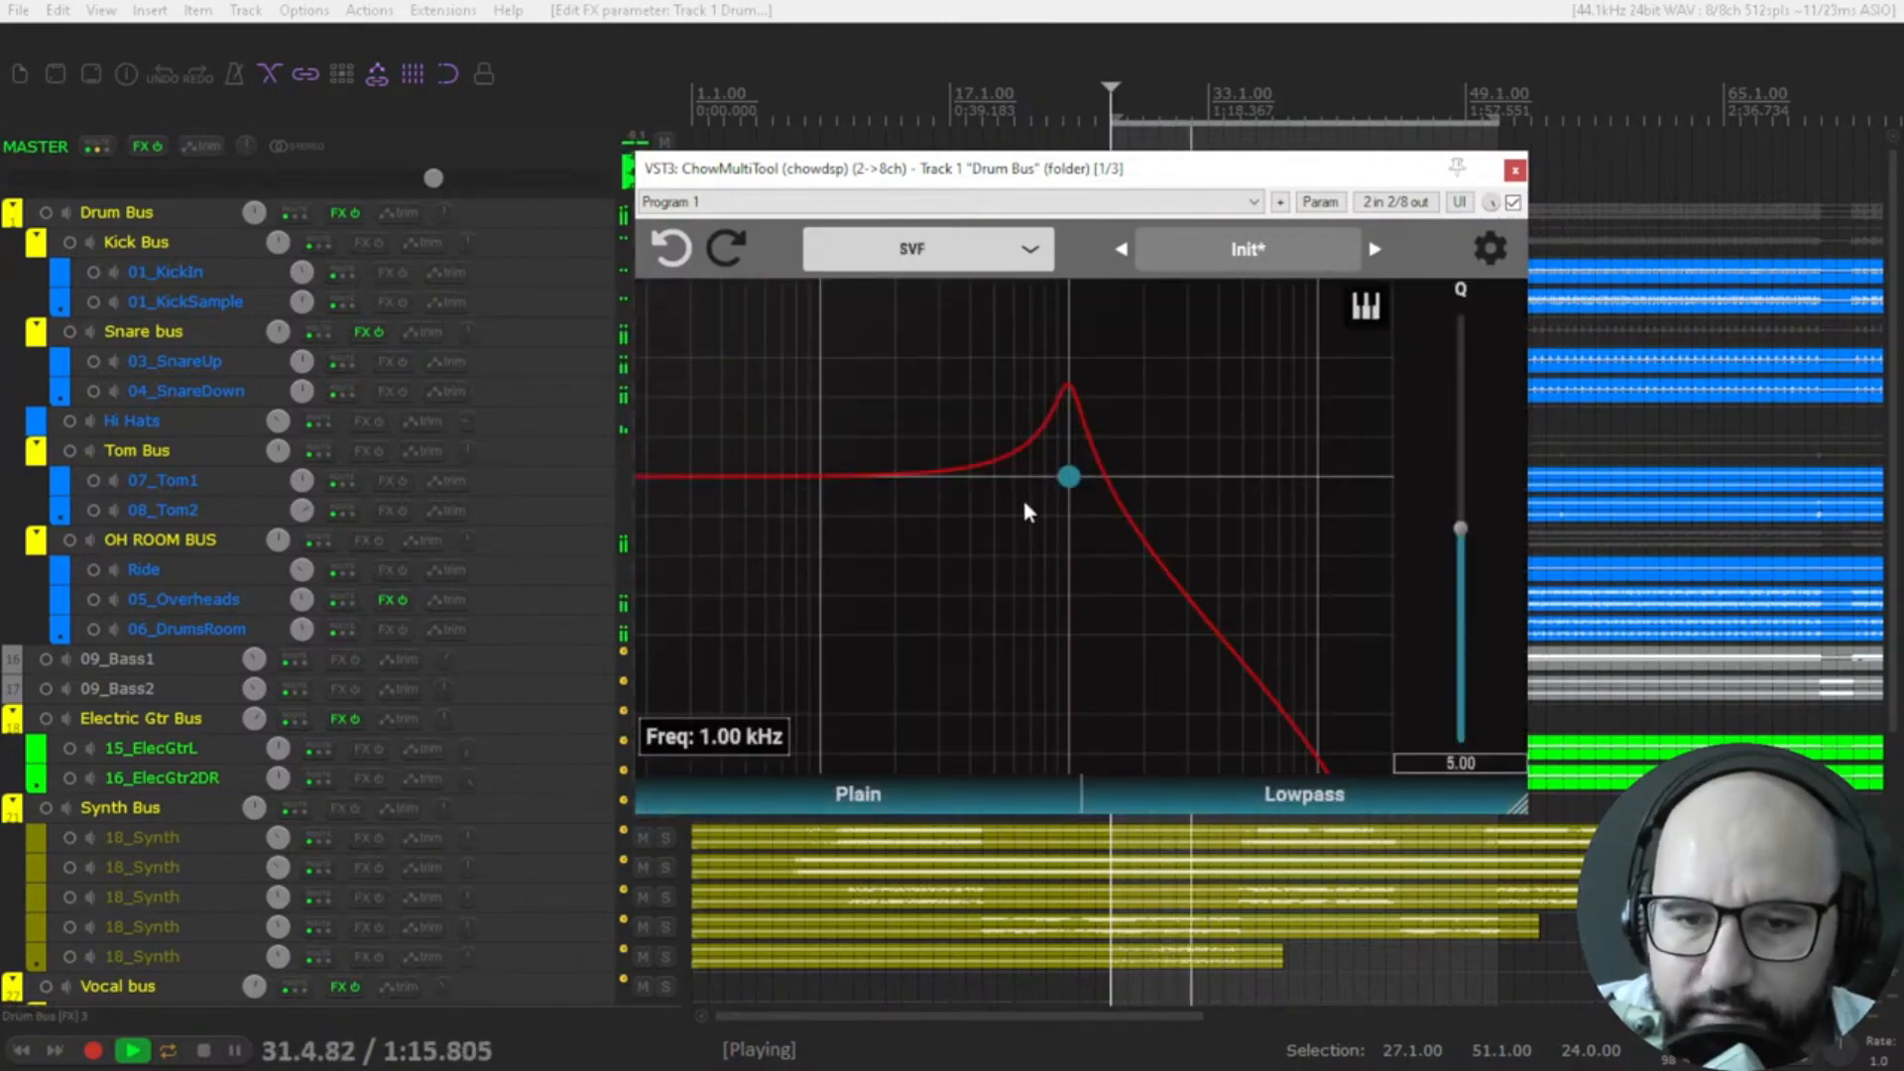
pyautogui.moveTo(1068, 477); pyautogui.dragTo(1131, 481)
pyautogui.press('space')
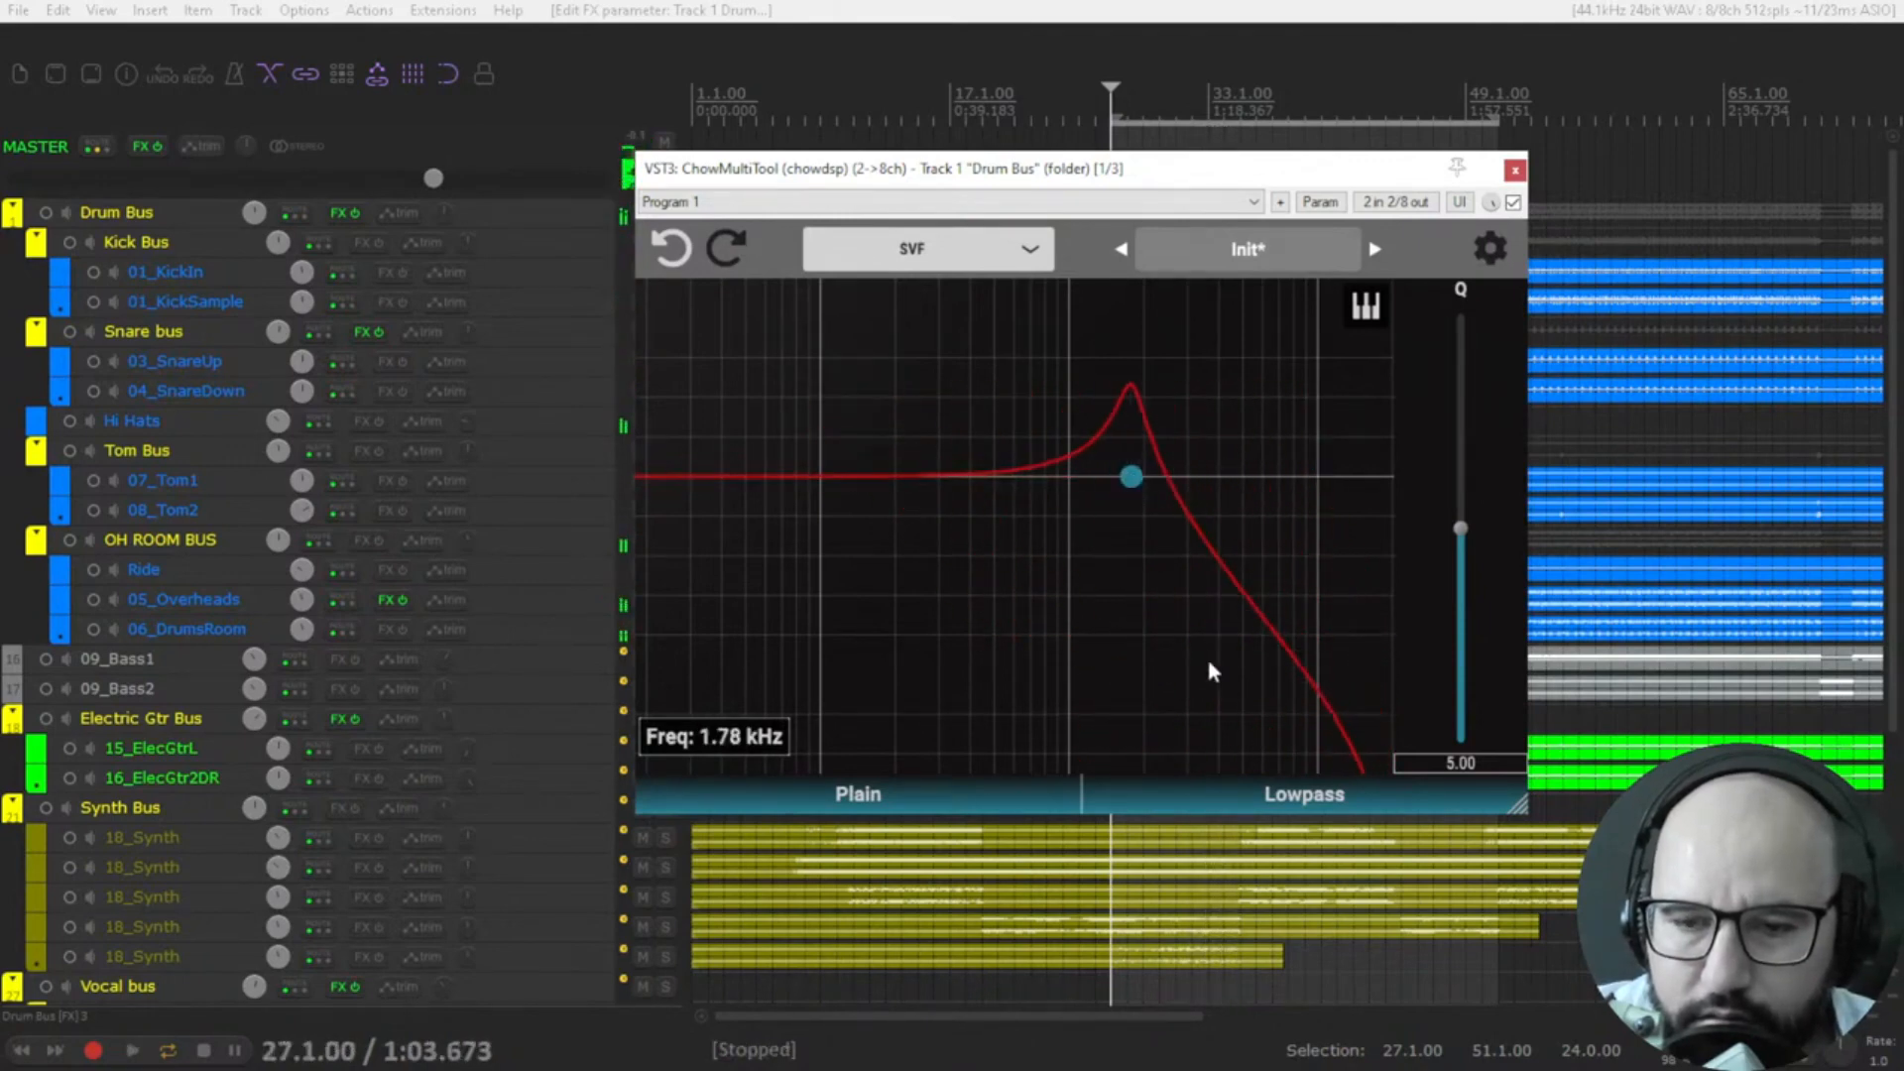
# Play the drums with the SVF filter type set to Highpass and its frequency at about 780 Hz.
pyautogui.press('space')
pyautogui.click(1283, 801)
pyautogui.click(1195, 865)
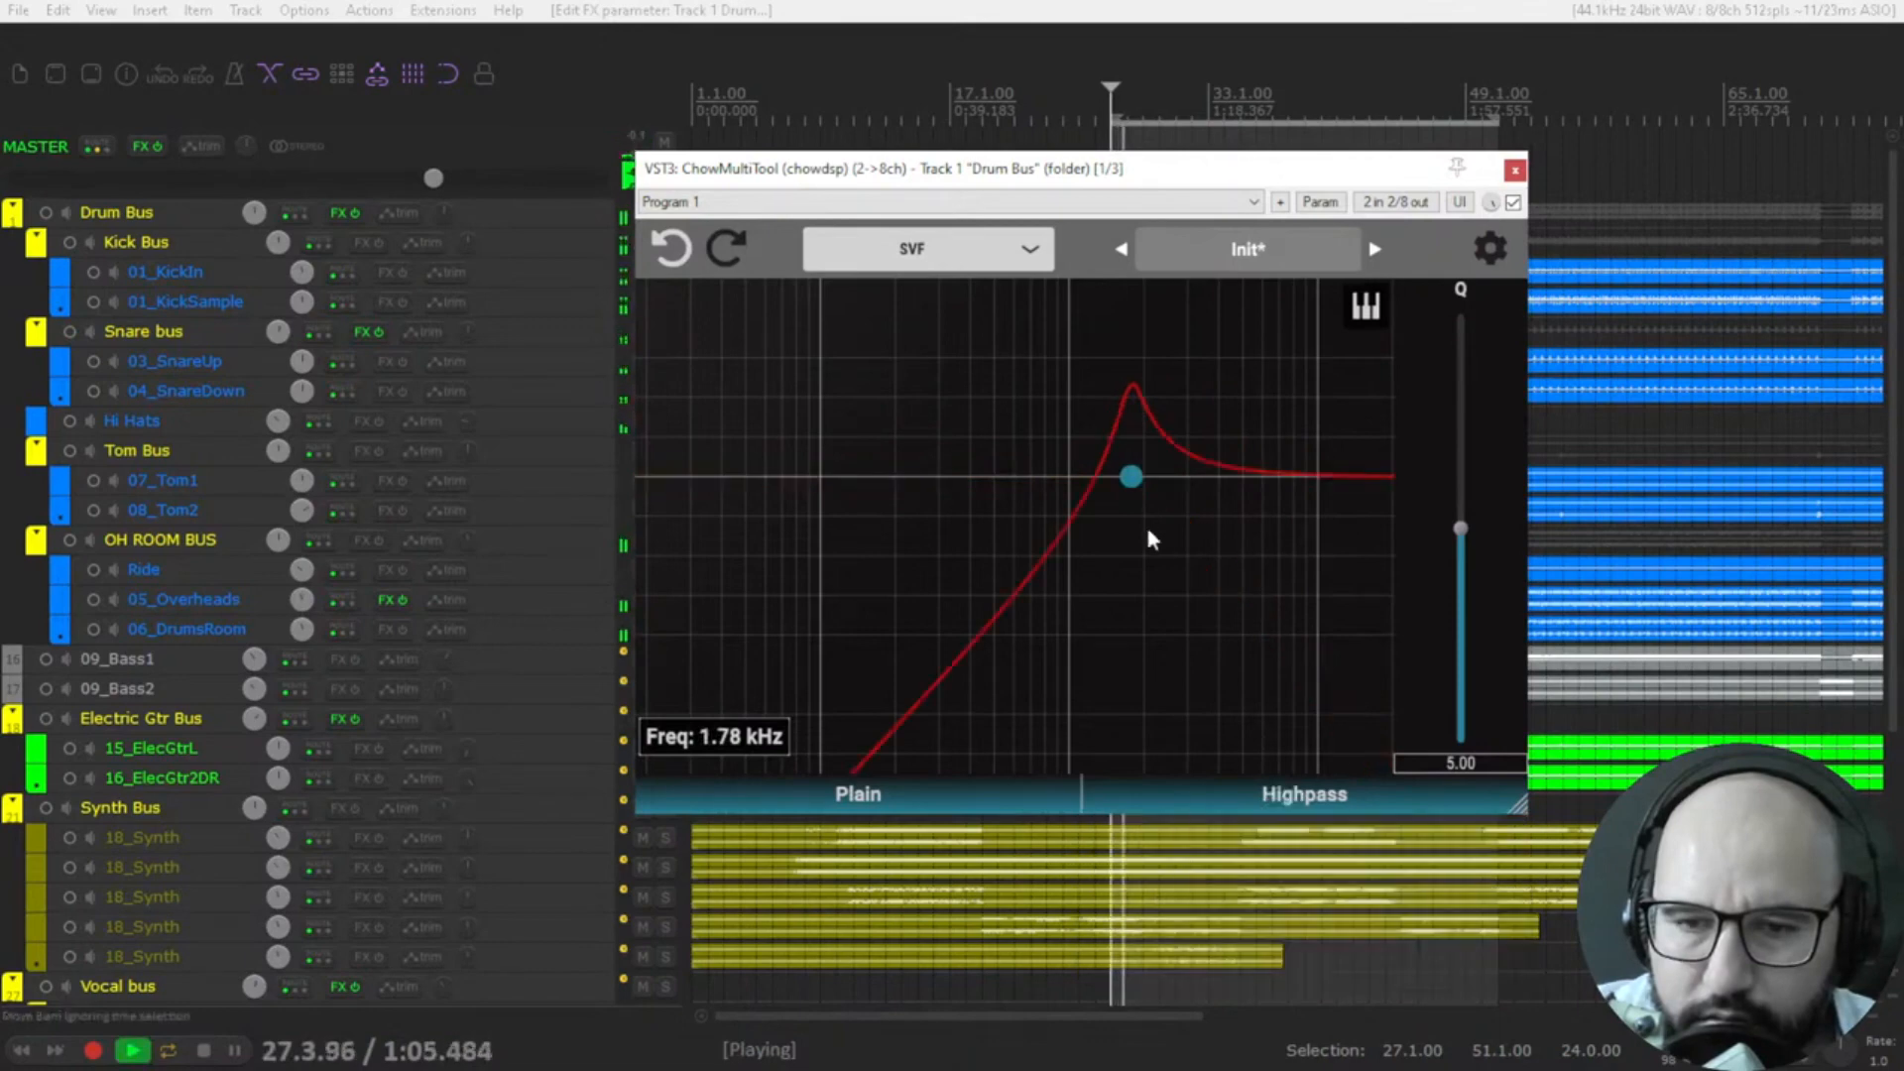
pyautogui.moveTo(1132, 477); pyautogui.dragTo(1041, 437)
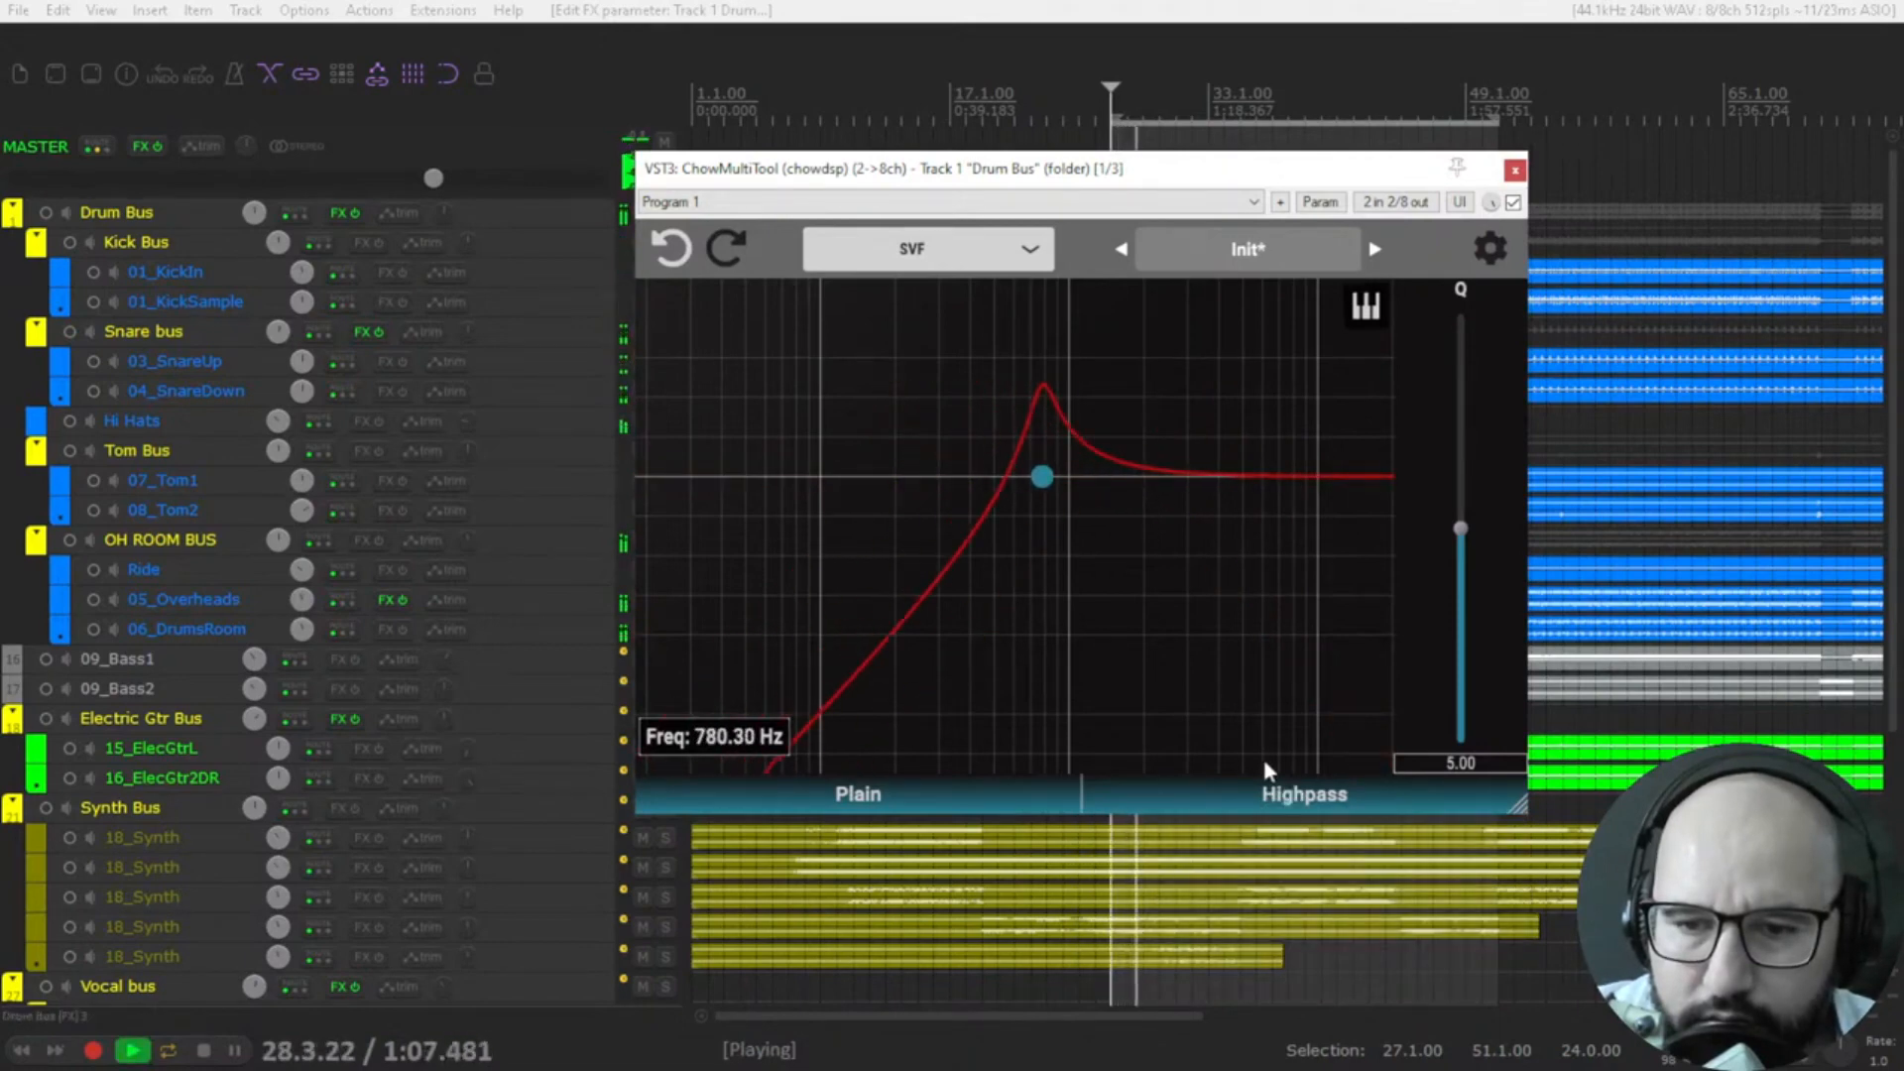
# Set the SVF filter type to Multi-Mode with its frequency at about 3.09 kHz, and stop playback.
pyautogui.click(1271, 797)
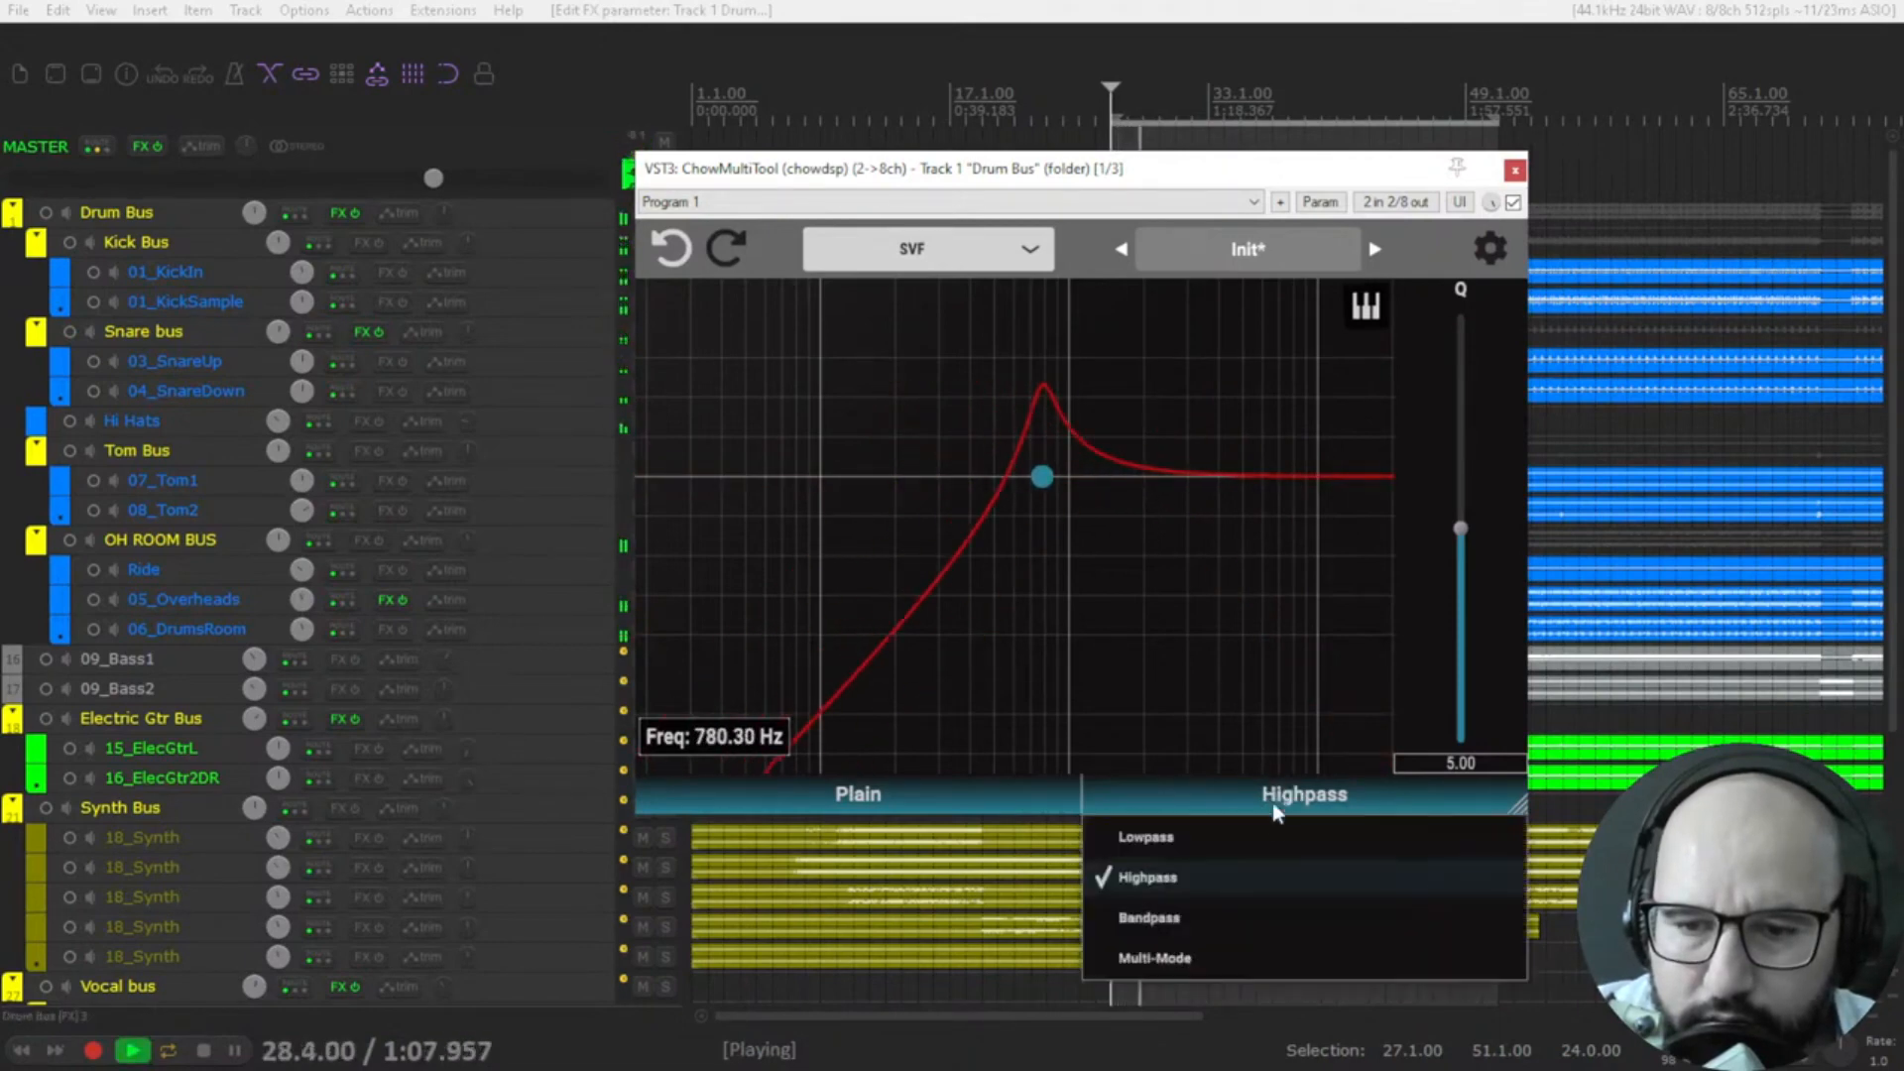
pyautogui.click(1210, 955)
pyautogui.moveTo(1042, 477); pyautogui.dragTo(1190, 476)
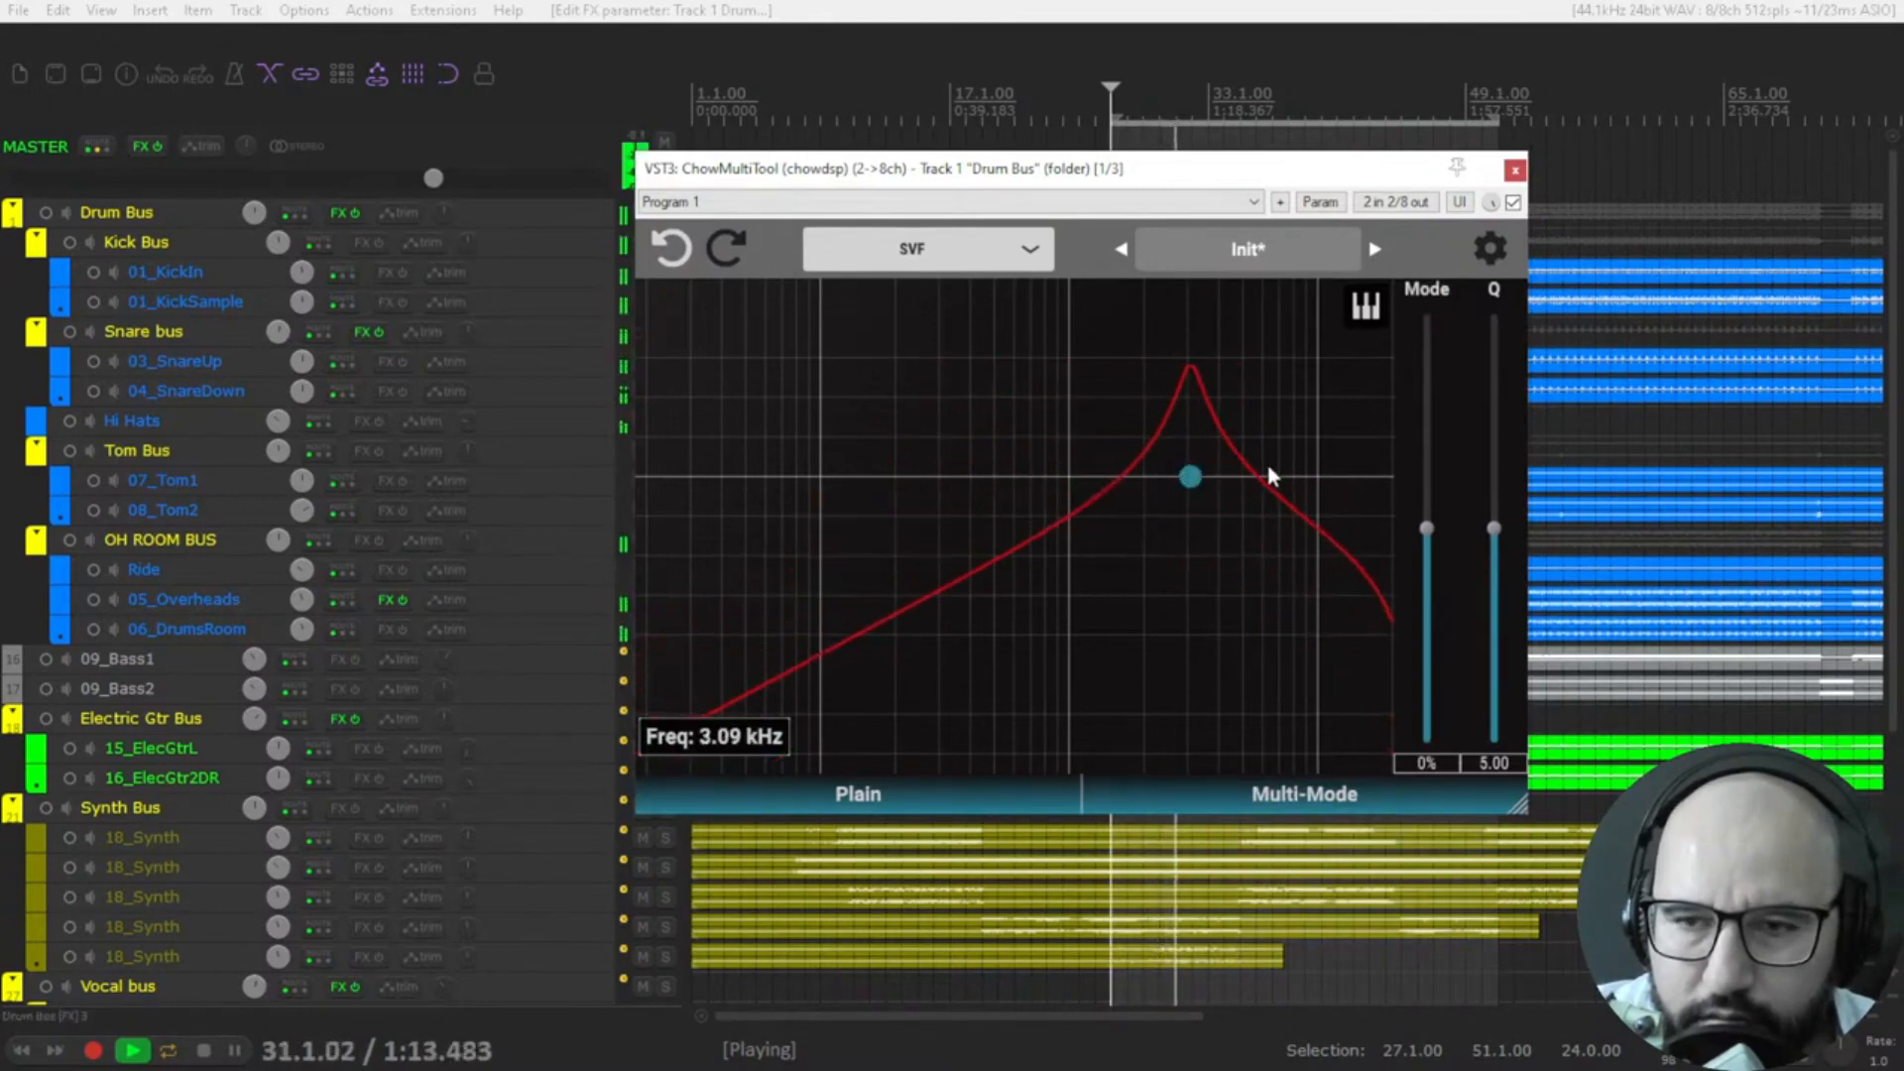
pyautogui.press('space')
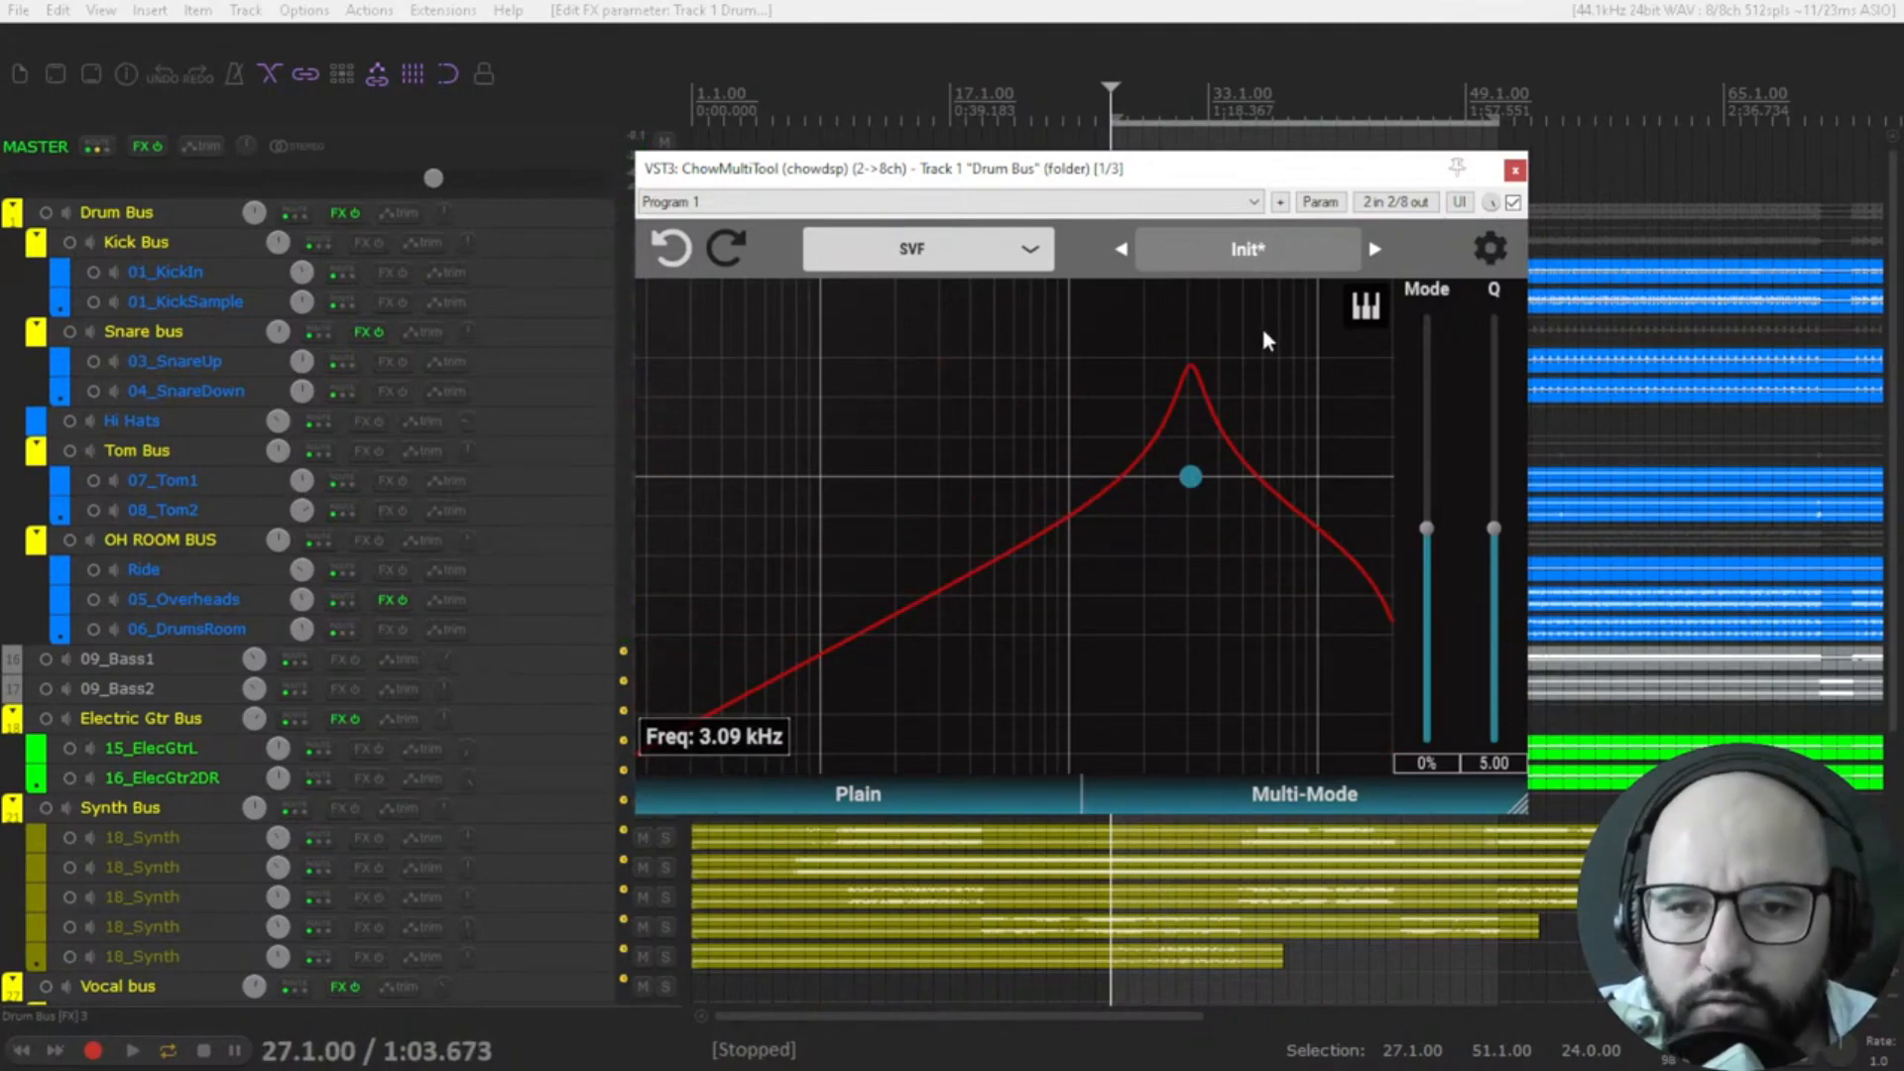
pyautogui.click(1512, 204)
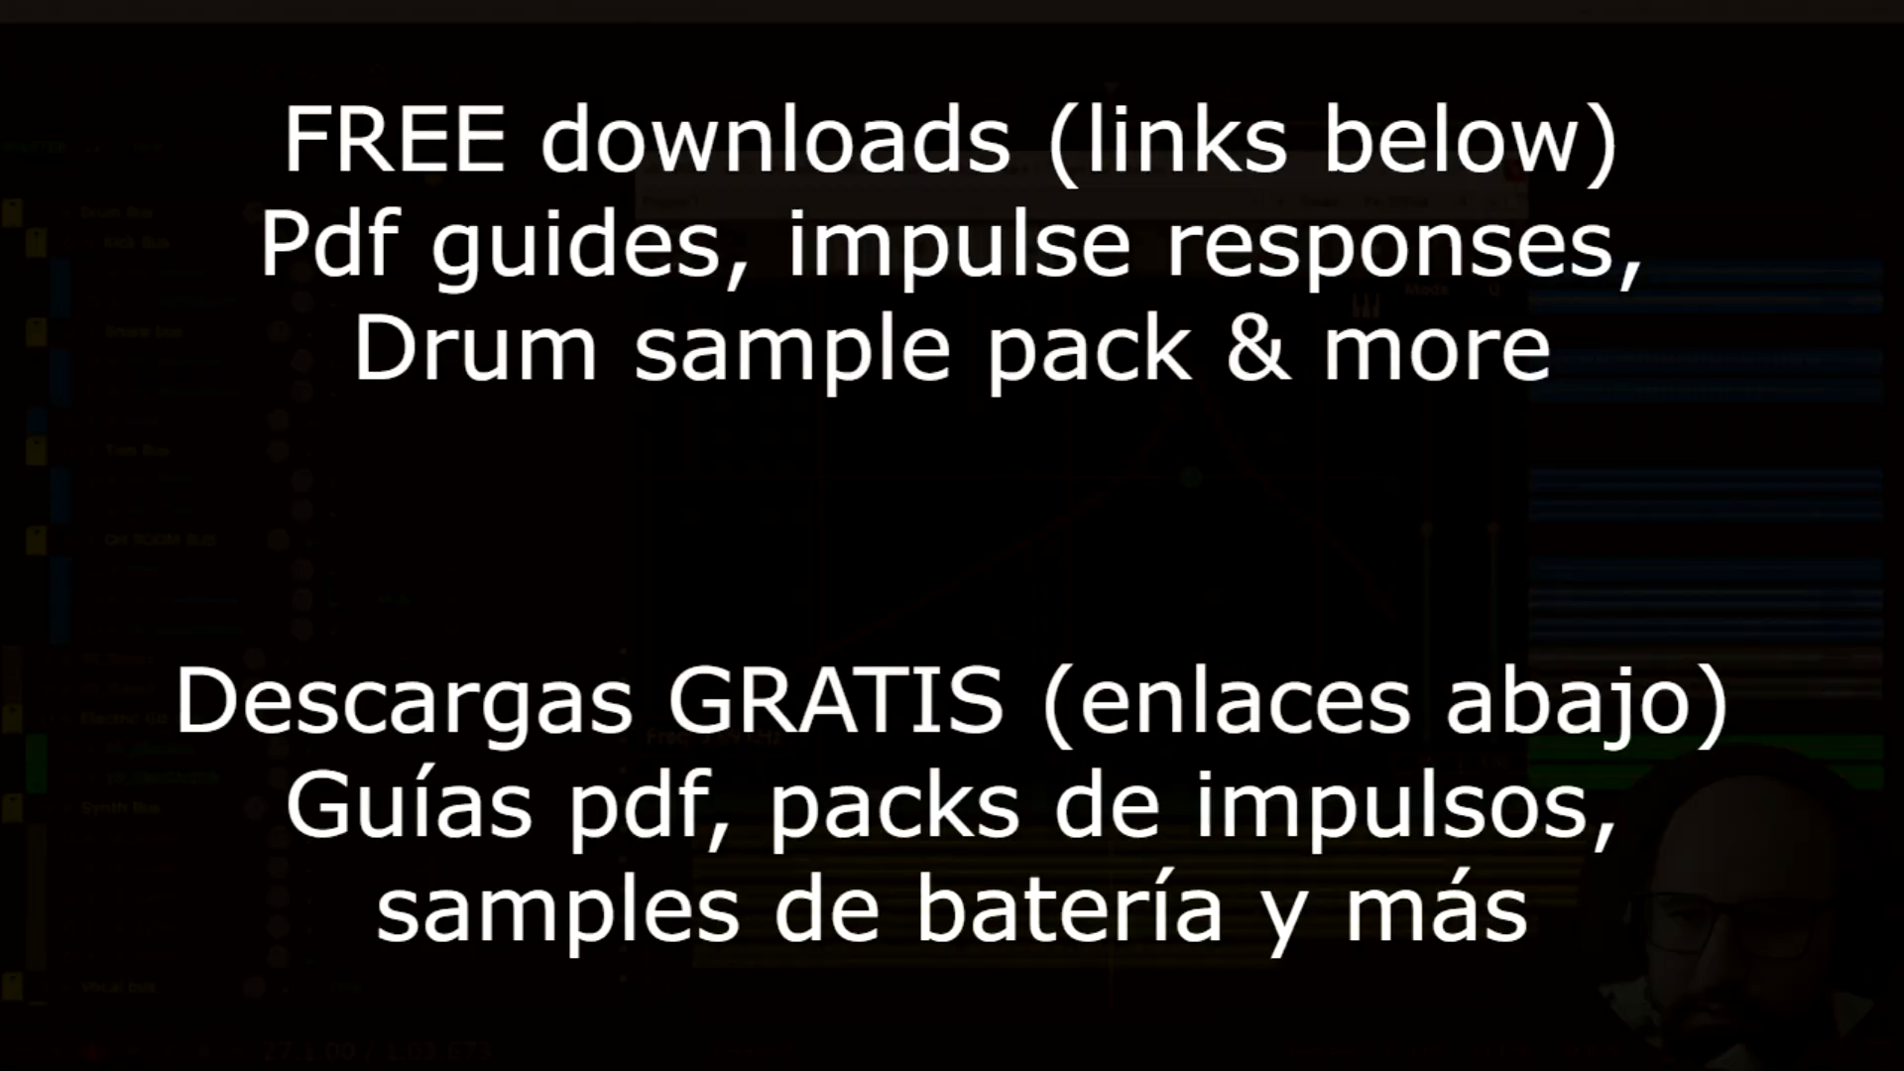